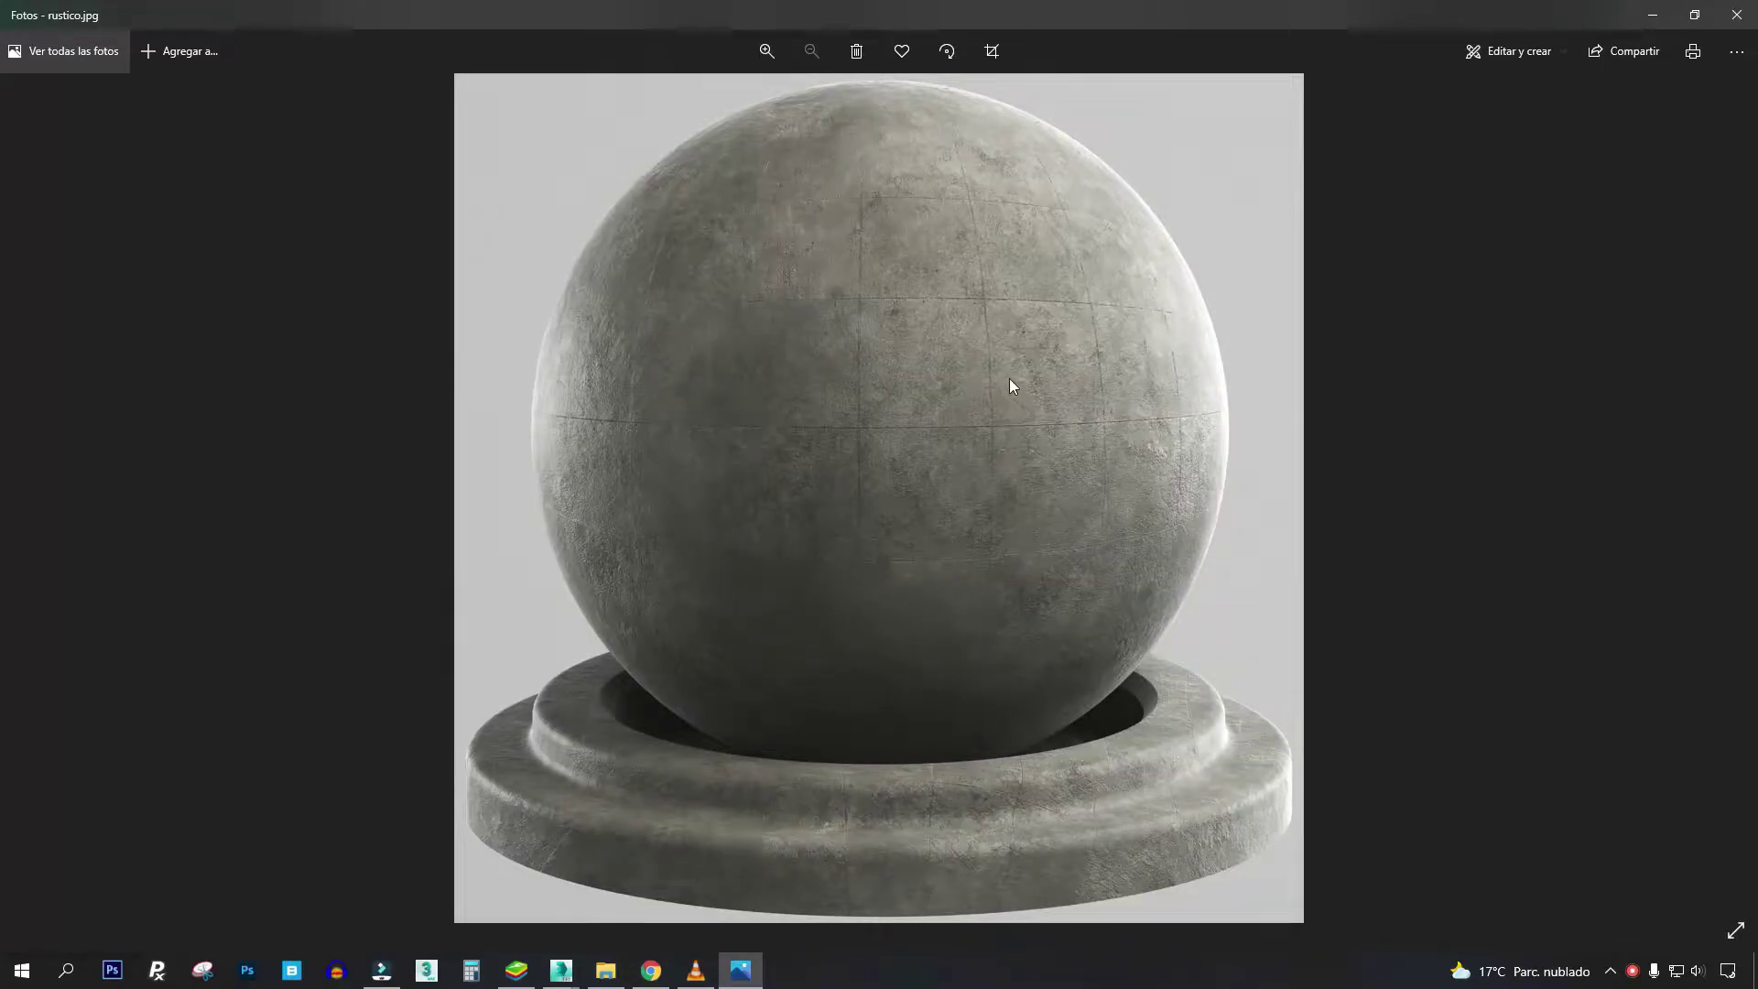
- Zoom and pan around rustico.jpg to inspect the concrete base ring, then minimize Photos
scroll(744, 596, "up", 4)
mouse_move(619, 639)
left_mouse_down()
mouse_move(685, 404)
mouse_move(635, 376)
left_mouse_up()
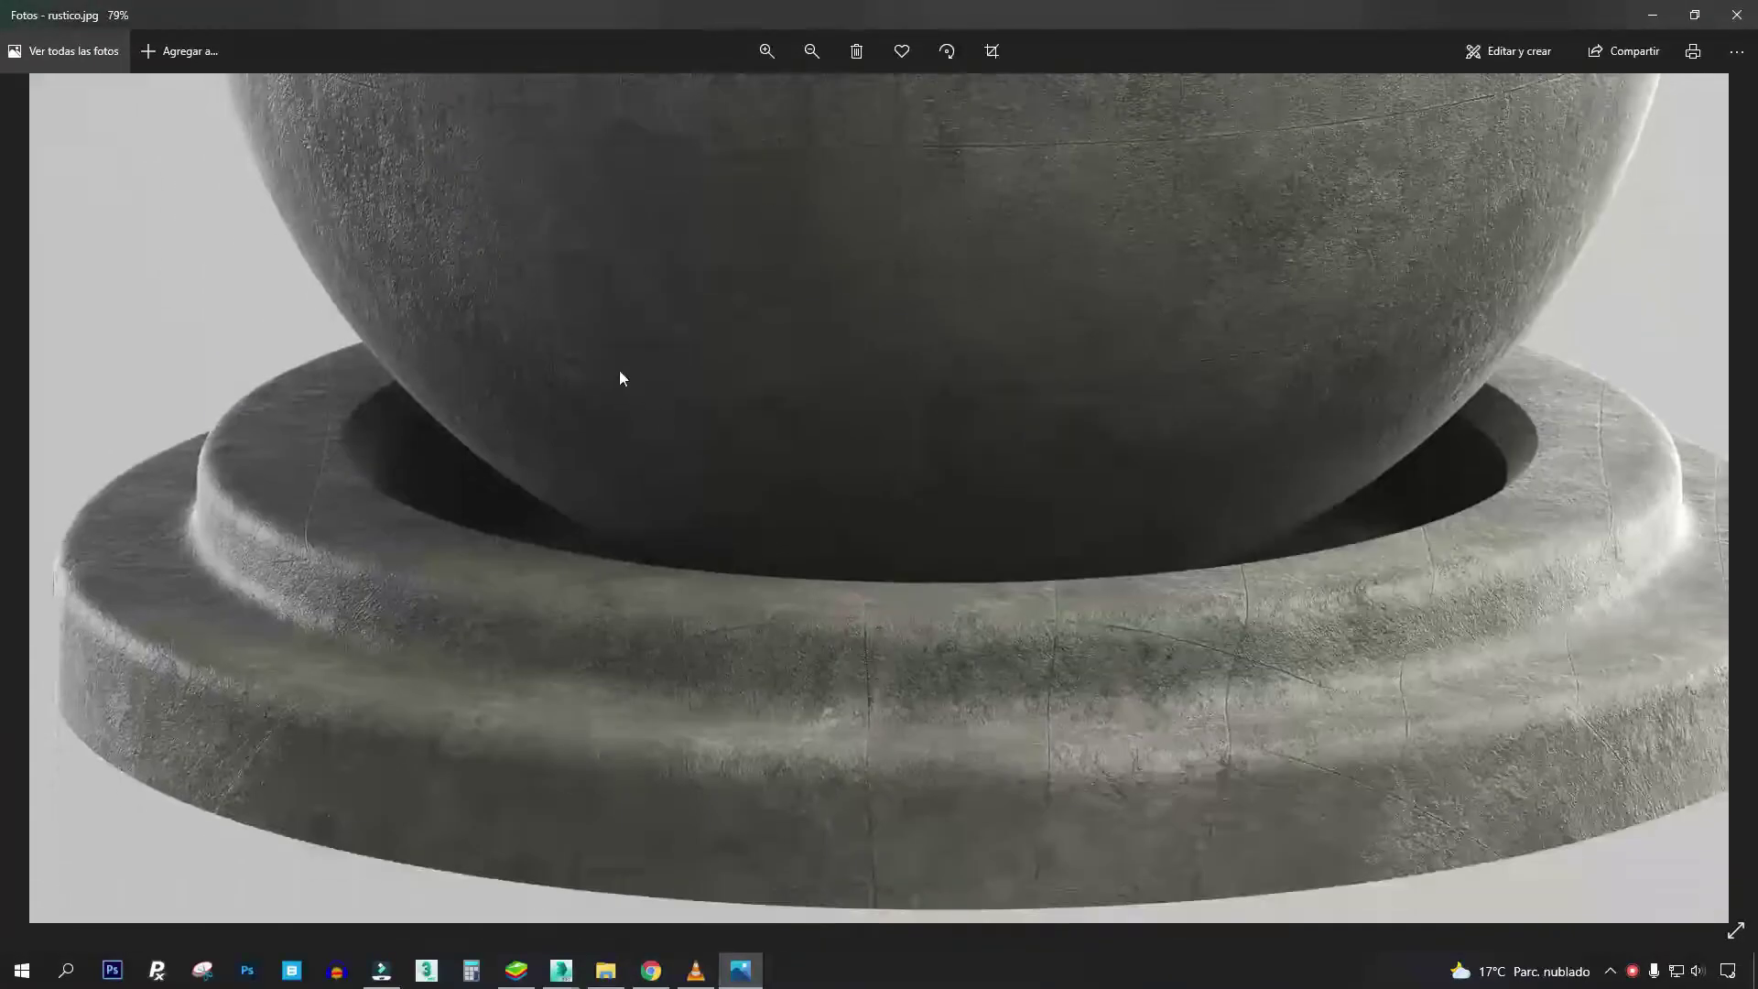
scroll(1086, 426, "up", 3)
scroll(1053, 235, "up", 1)
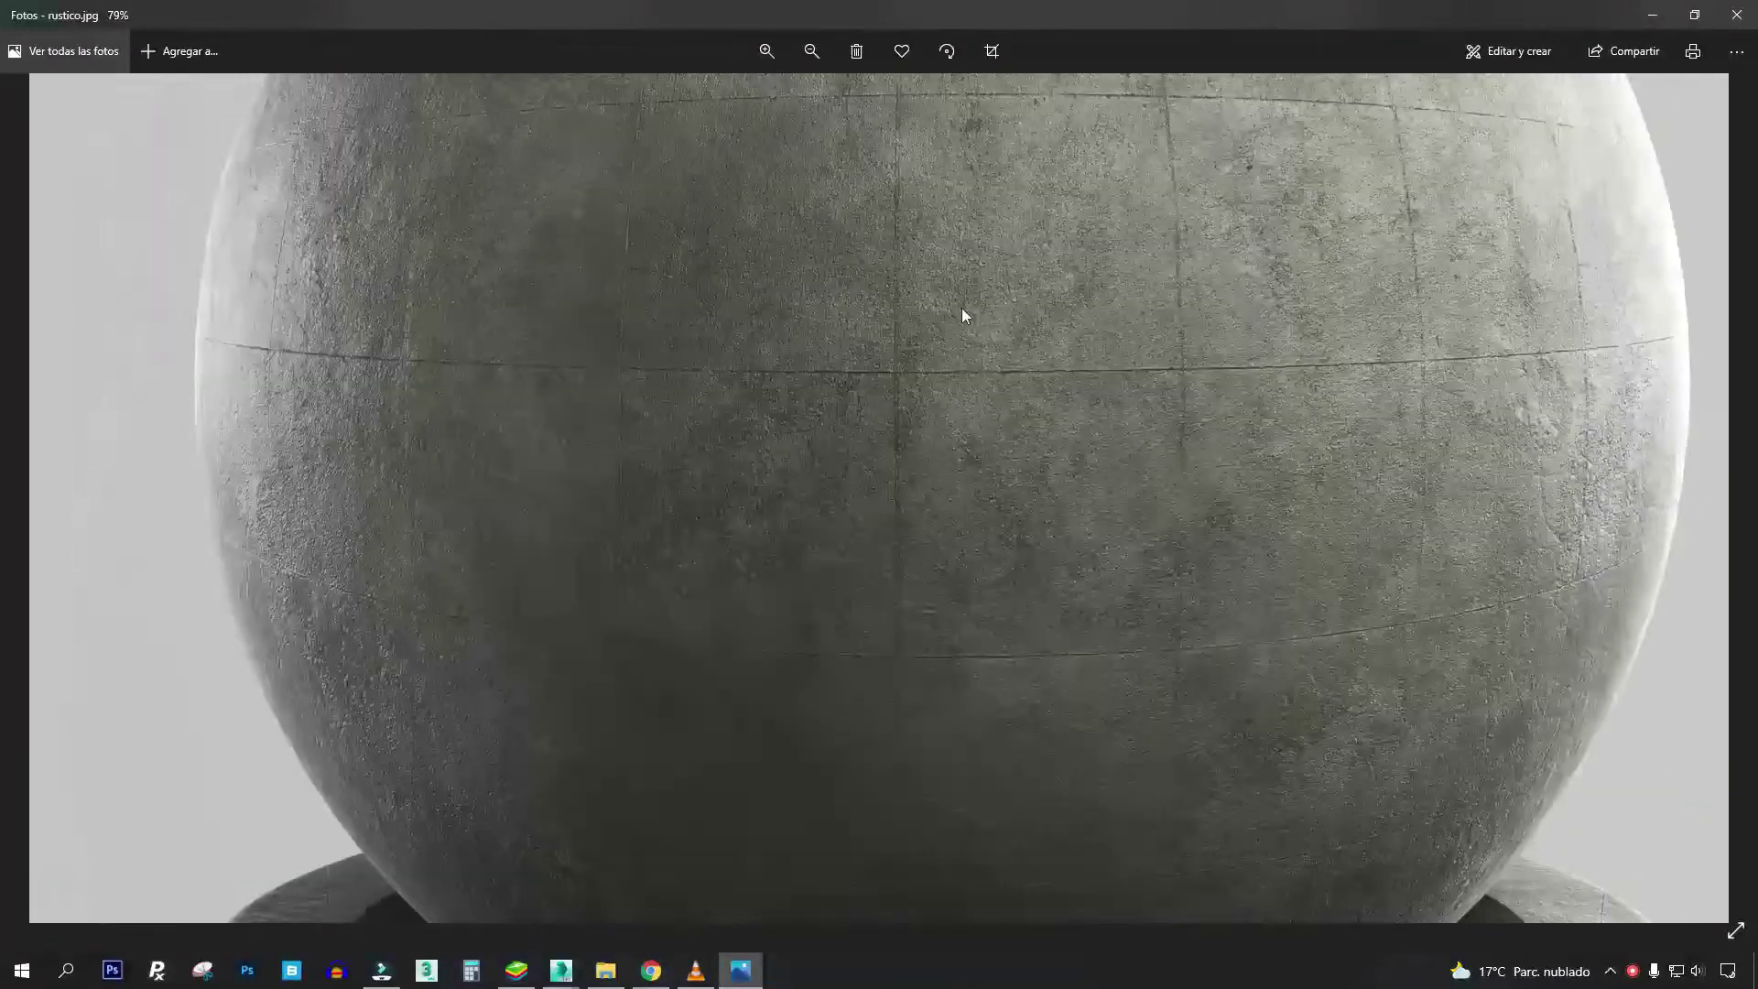
scroll(961, 270, "down", 2)
scroll(906, 247, "down", 2)
scroll(452, 229, "up", 3)
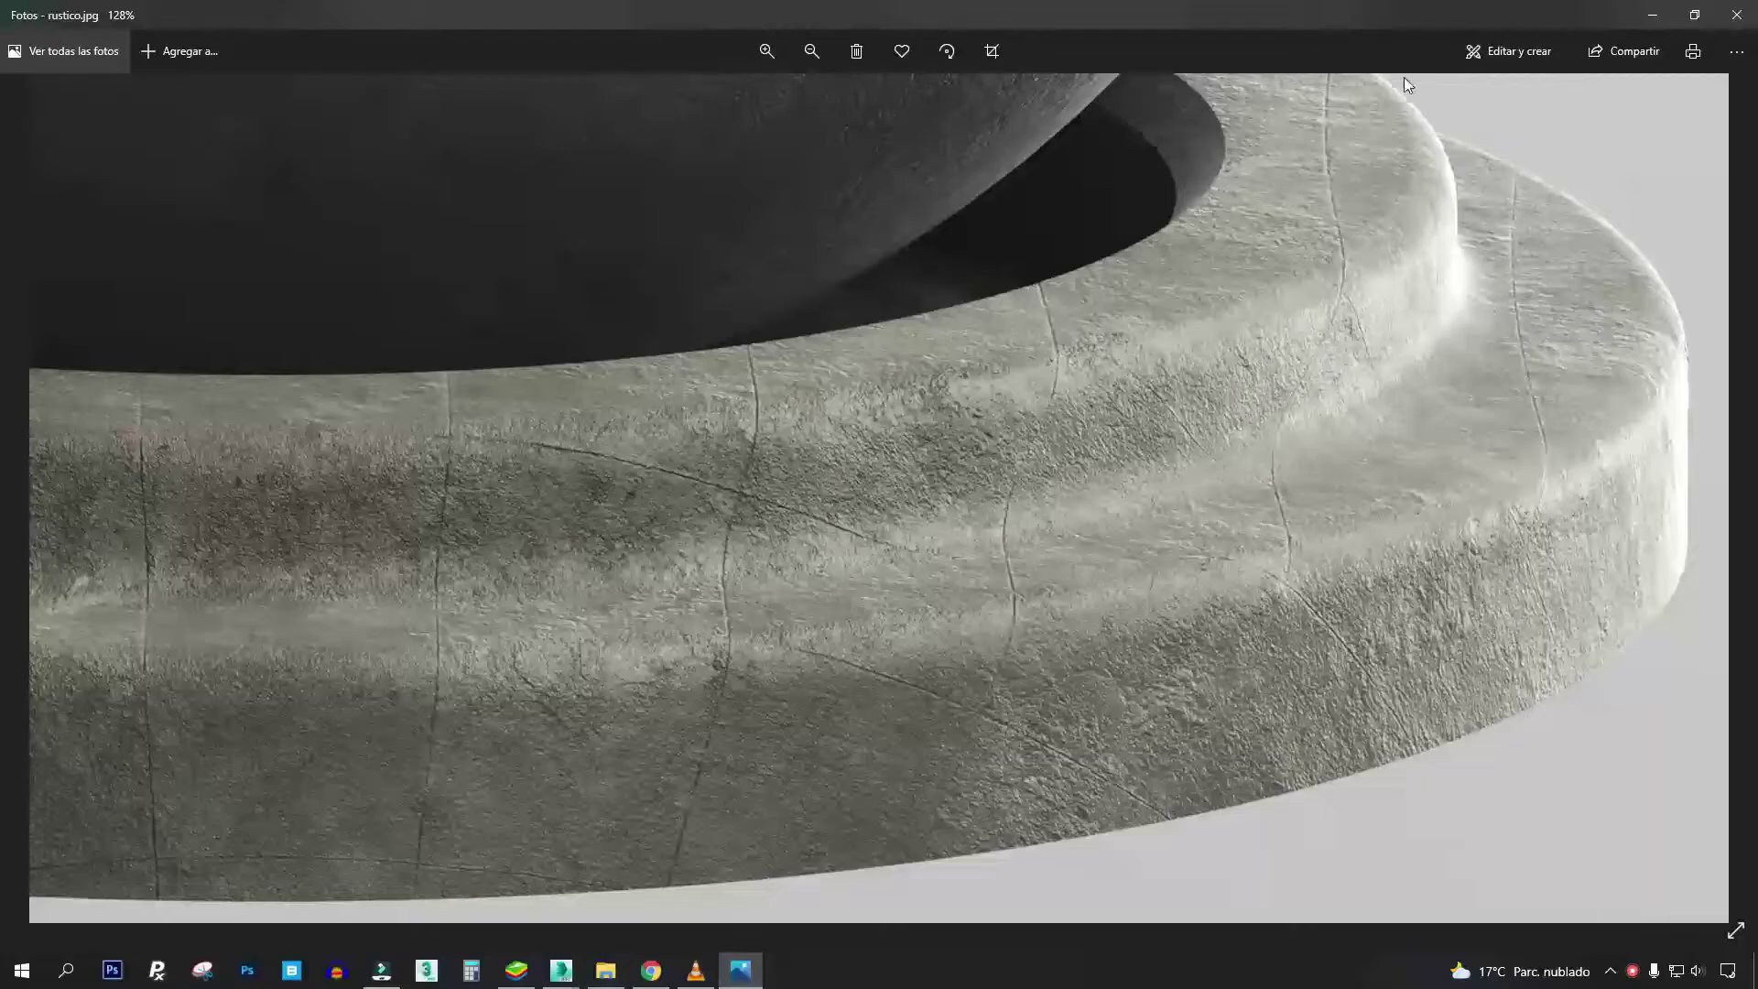
scroll(1417, 539, "up", 3)
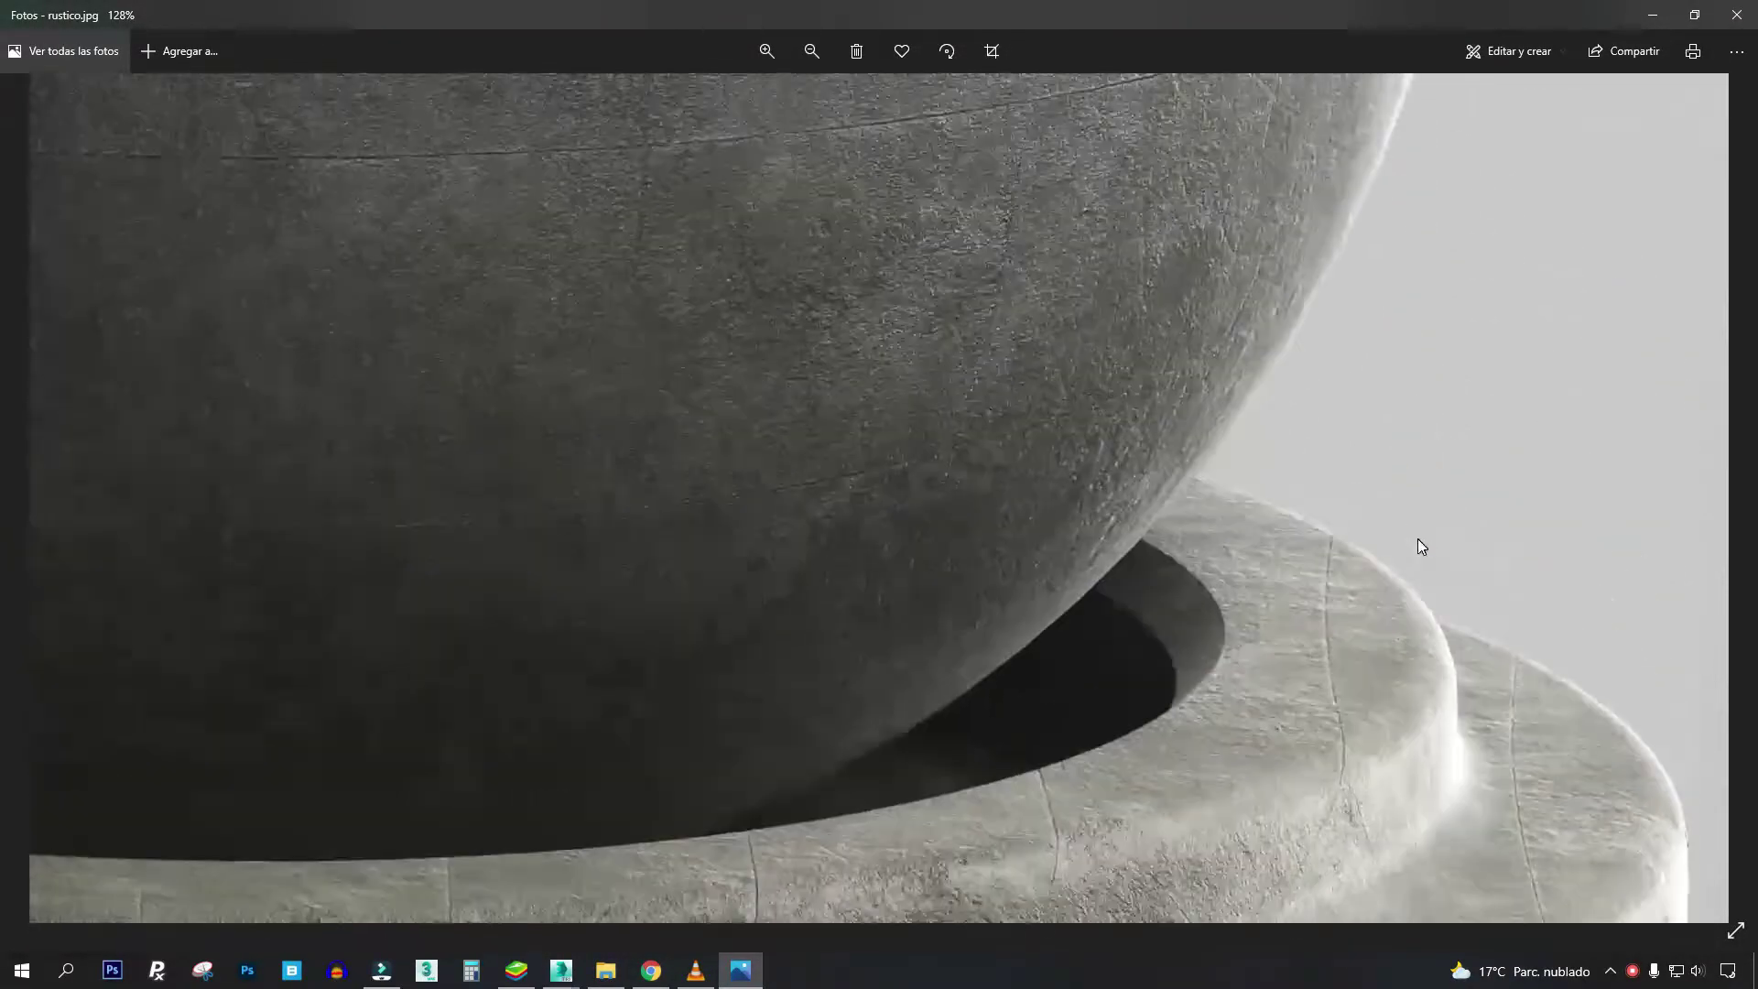
scroll(1206, 603, "up", 2)
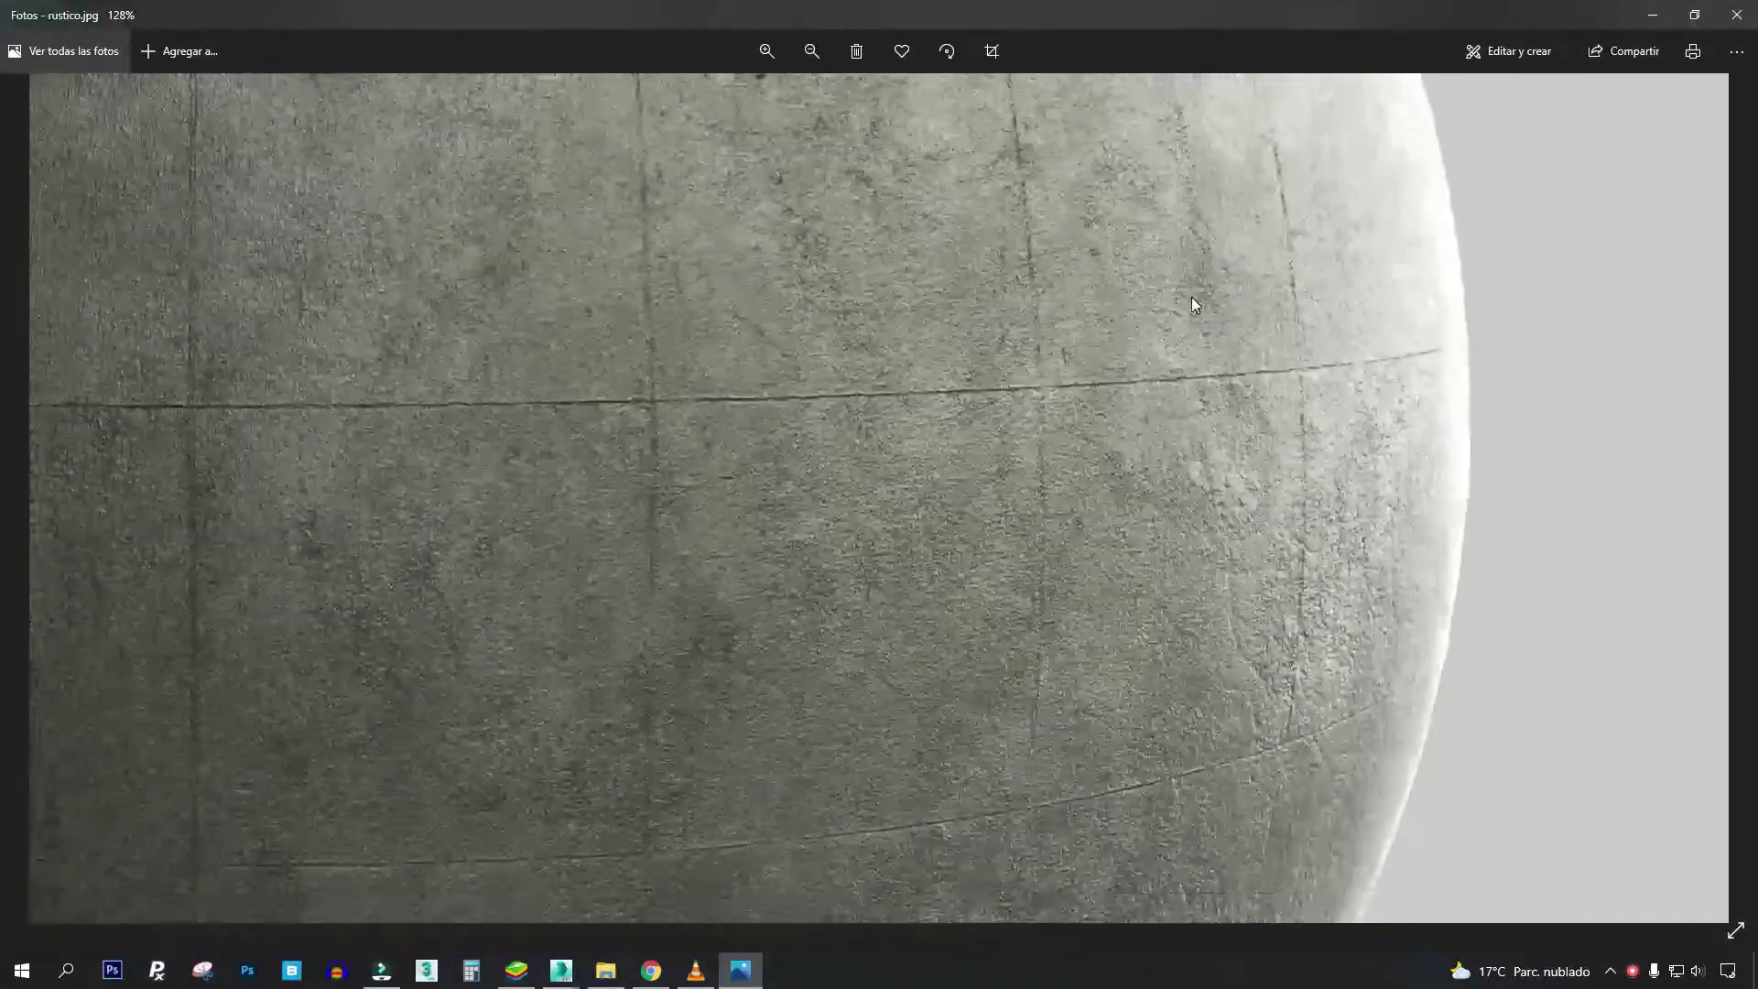
scroll(443, 394, "down", 5, "ctrl")
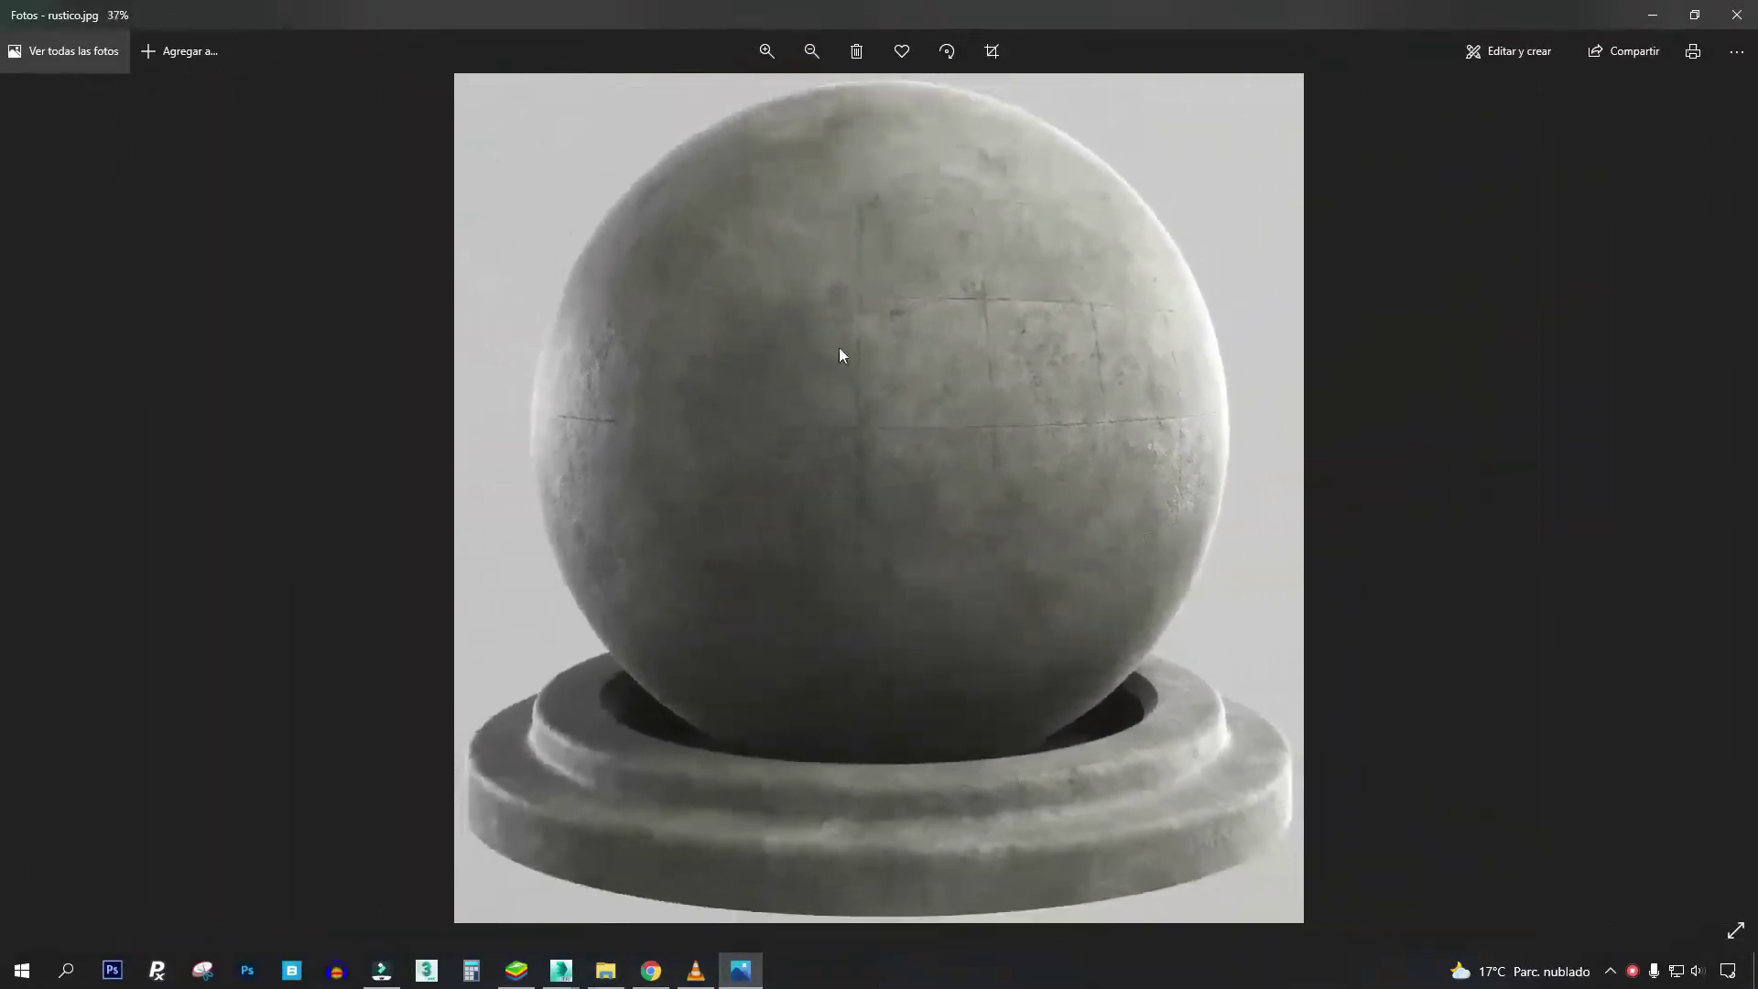
left_click(1663, 11)
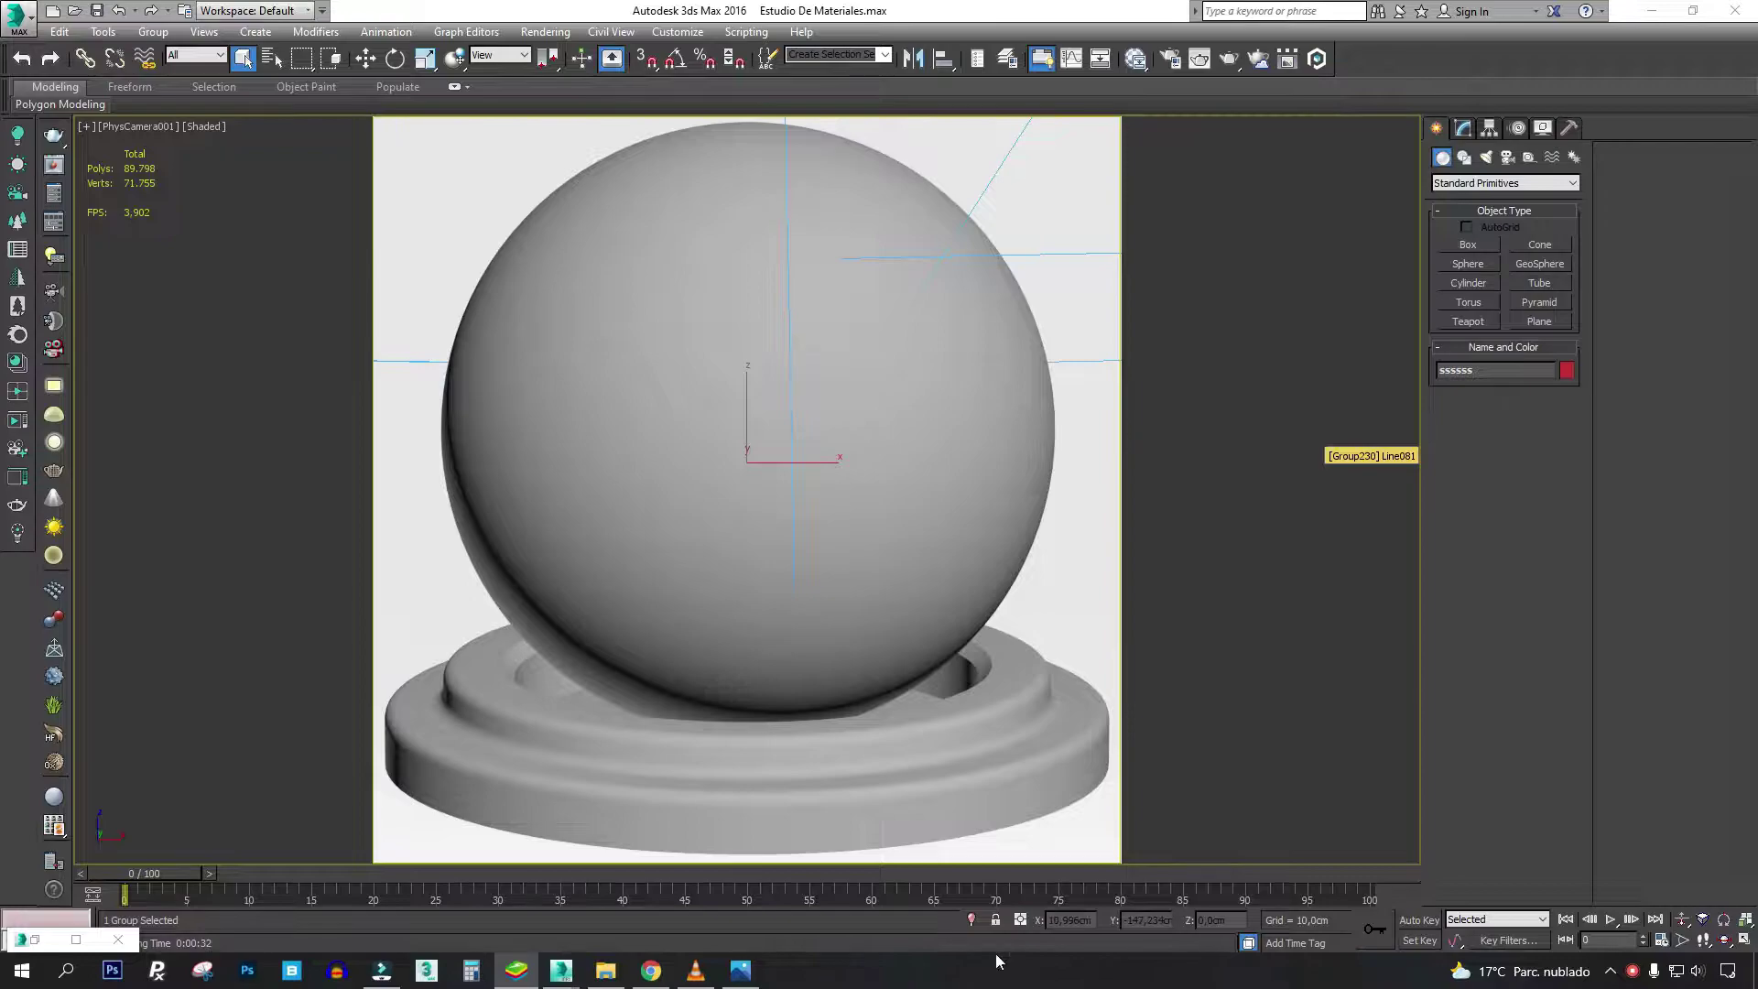
- Open the Slate Material Editor and stack the Concrete033 bitmap nodes in a column
left_click(1136, 58)
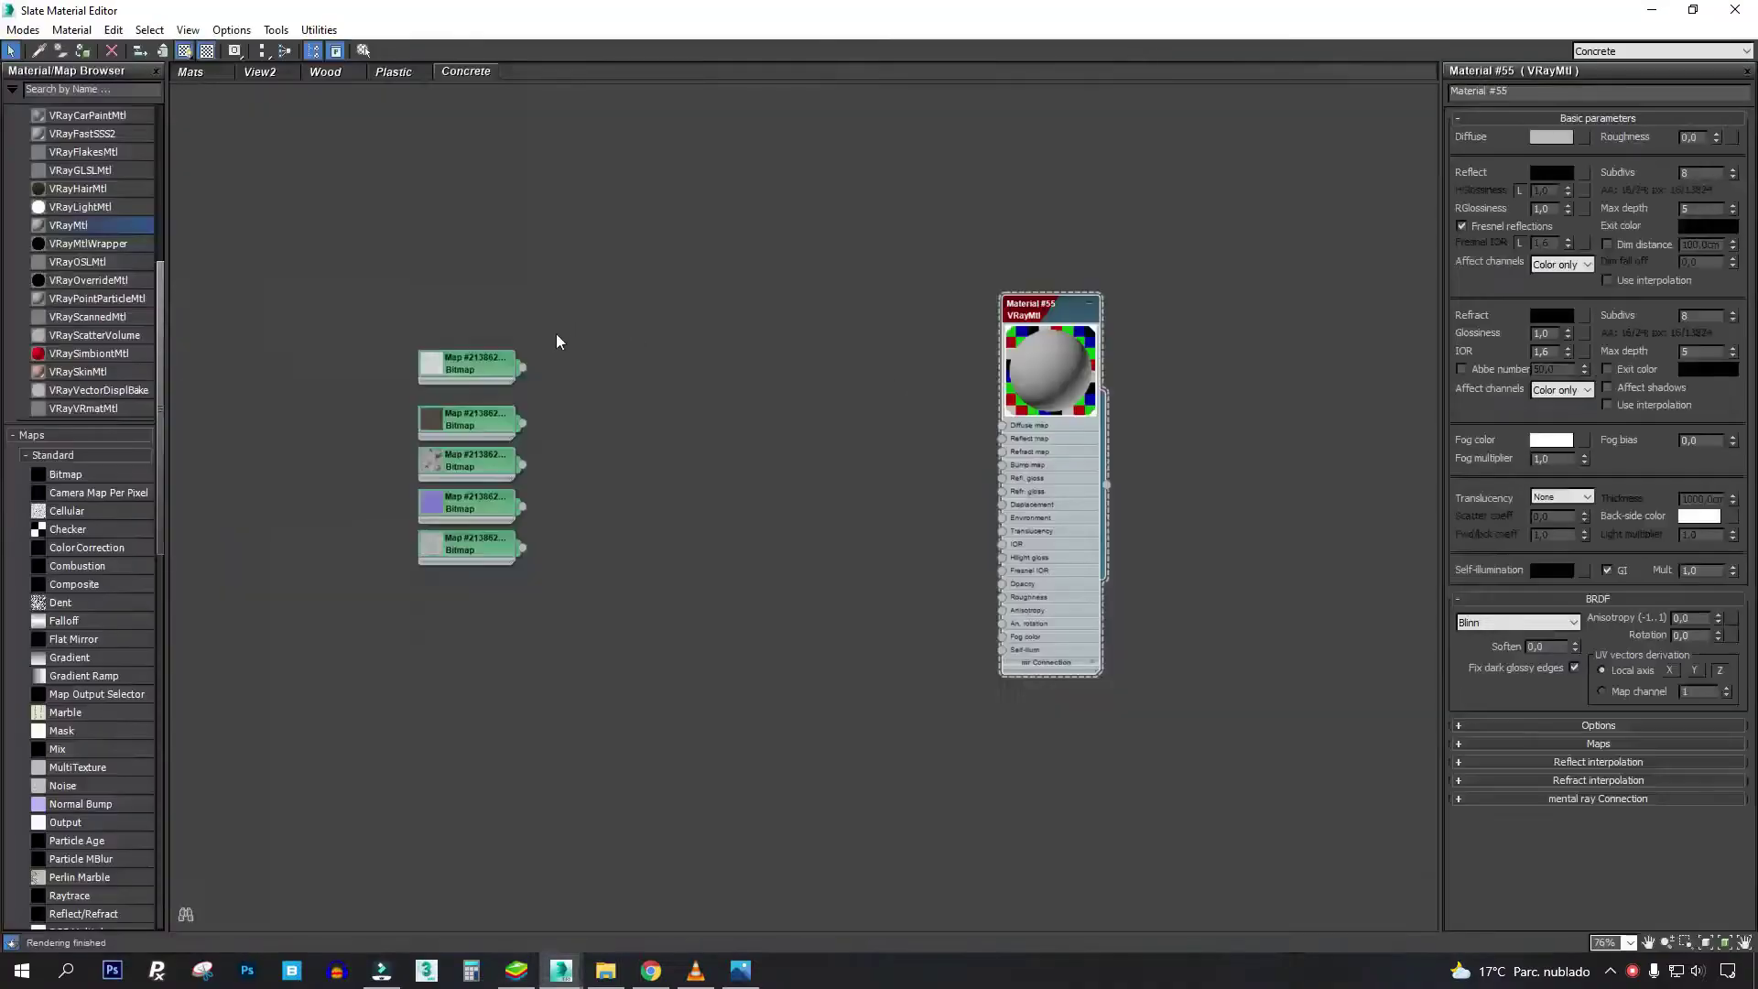
mouse_move(1031, 326)
left_mouse_down()
mouse_move(847, 341)
mouse_move(866, 343)
left_mouse_up()
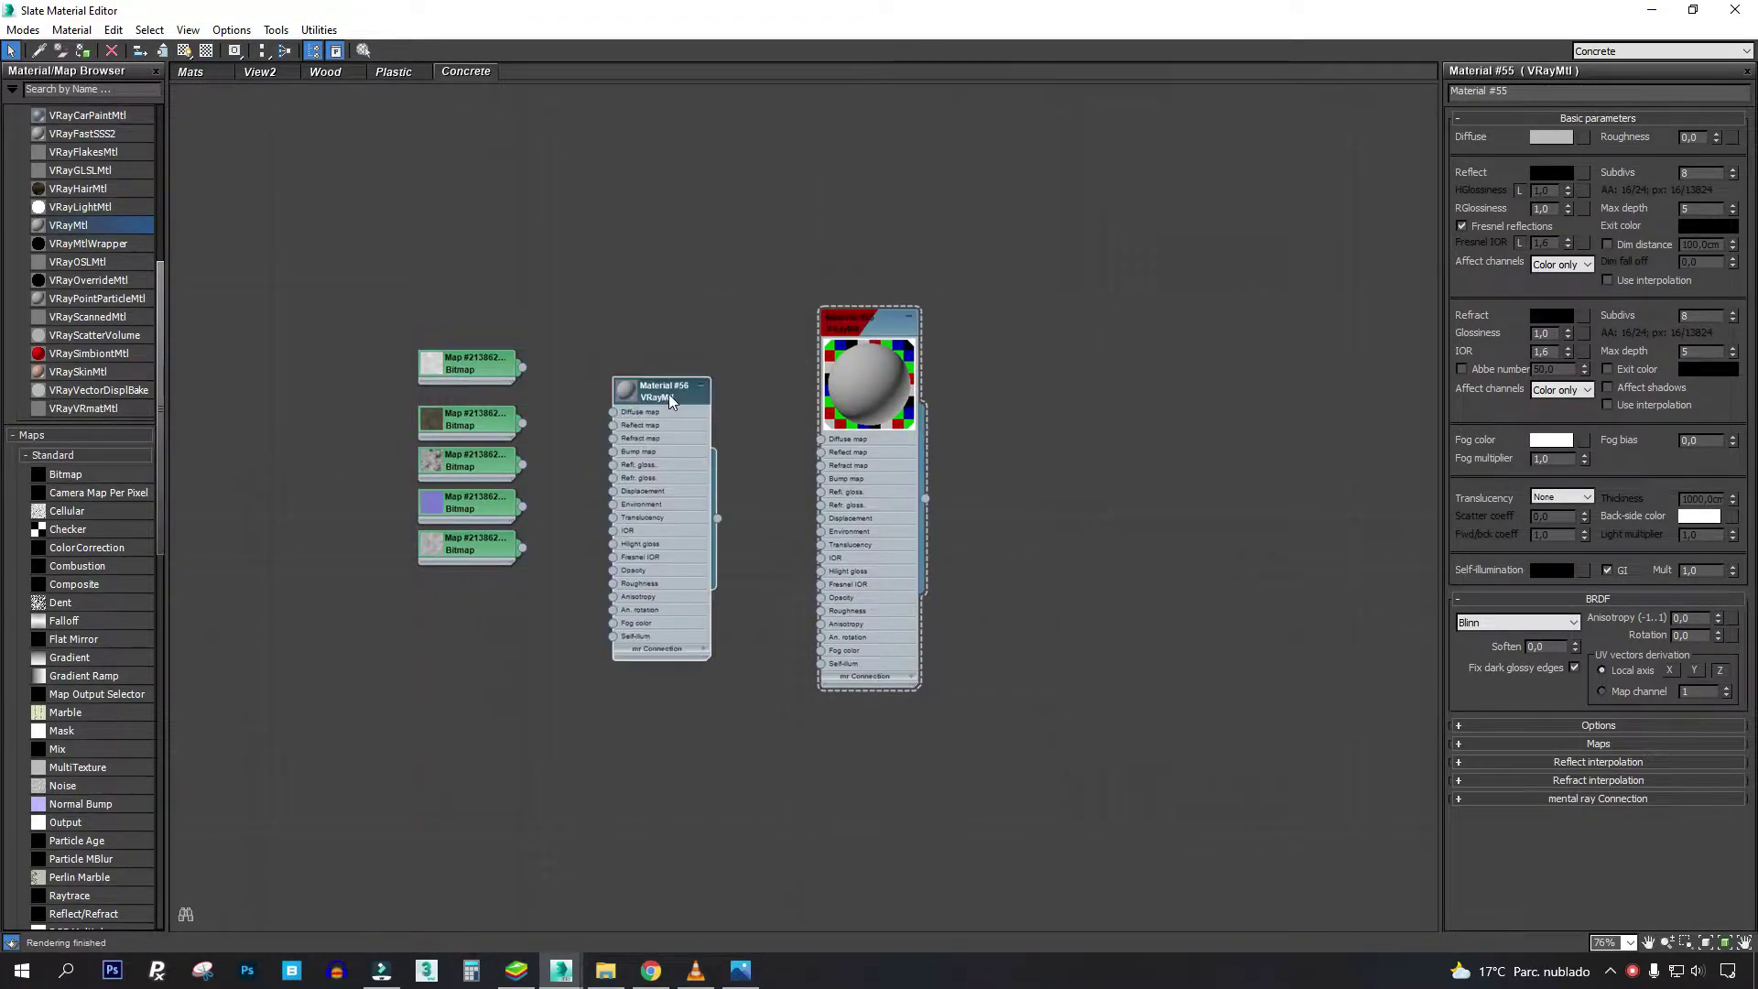
left_click_drag(850, 333, 958, 308)
scroll(471, 392, "up", 2)
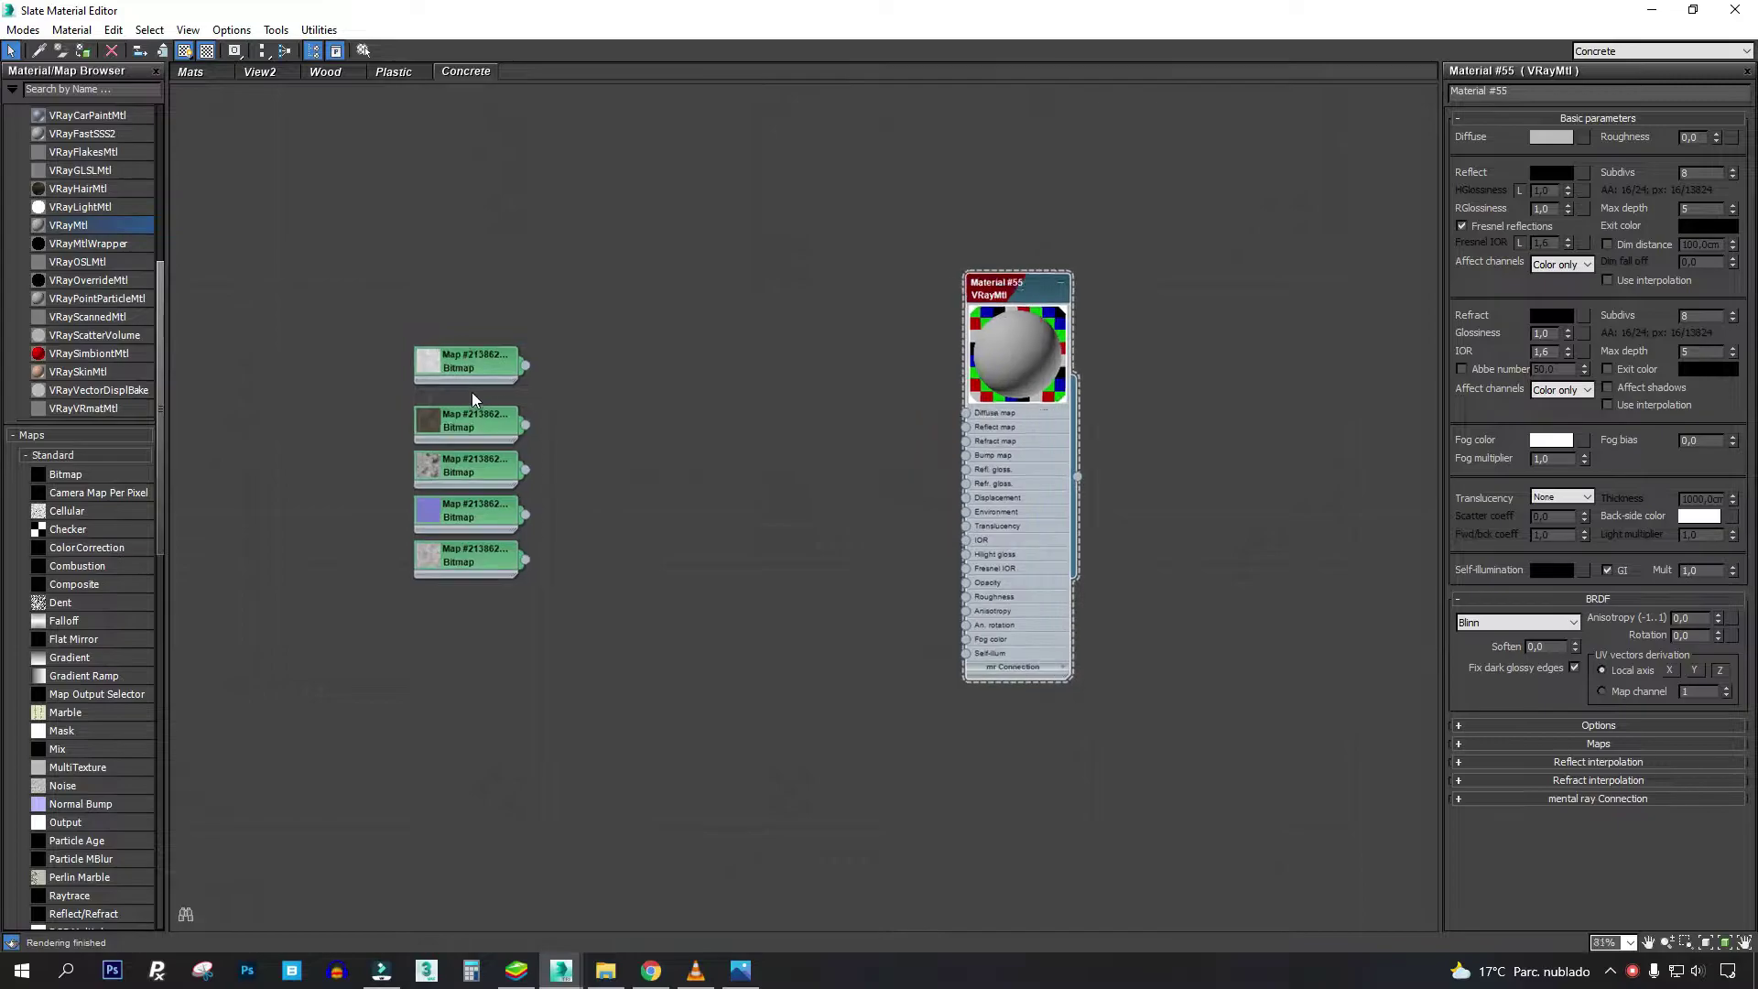
scroll(471, 392, "up", 3)
scroll(560, 409, "up", 3)
mouse_move(561, 409)
left_mouse_down()
mouse_move(837, 218)
mouse_move(597, 139)
left_mouse_up()
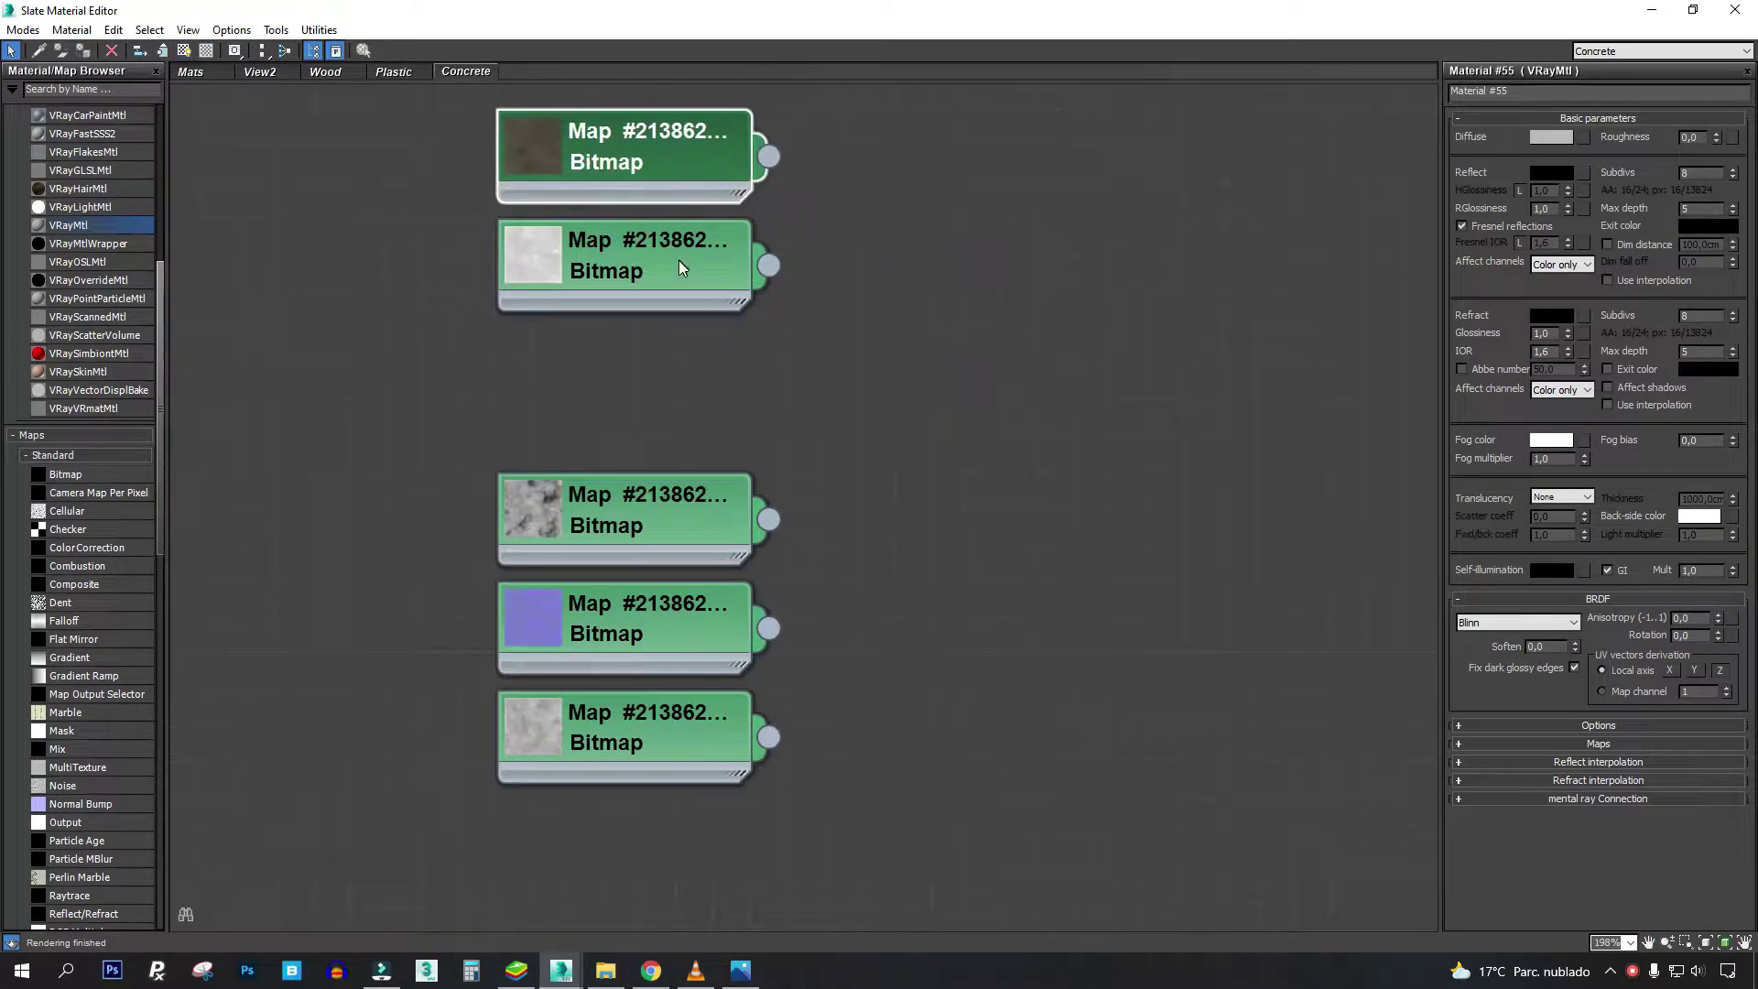
left_click_drag(678, 260, 676, 420)
left_click_drag(661, 200, 663, 332)
- View the full Concrete033 color and ambient occlusion textures
double_click(663, 331)
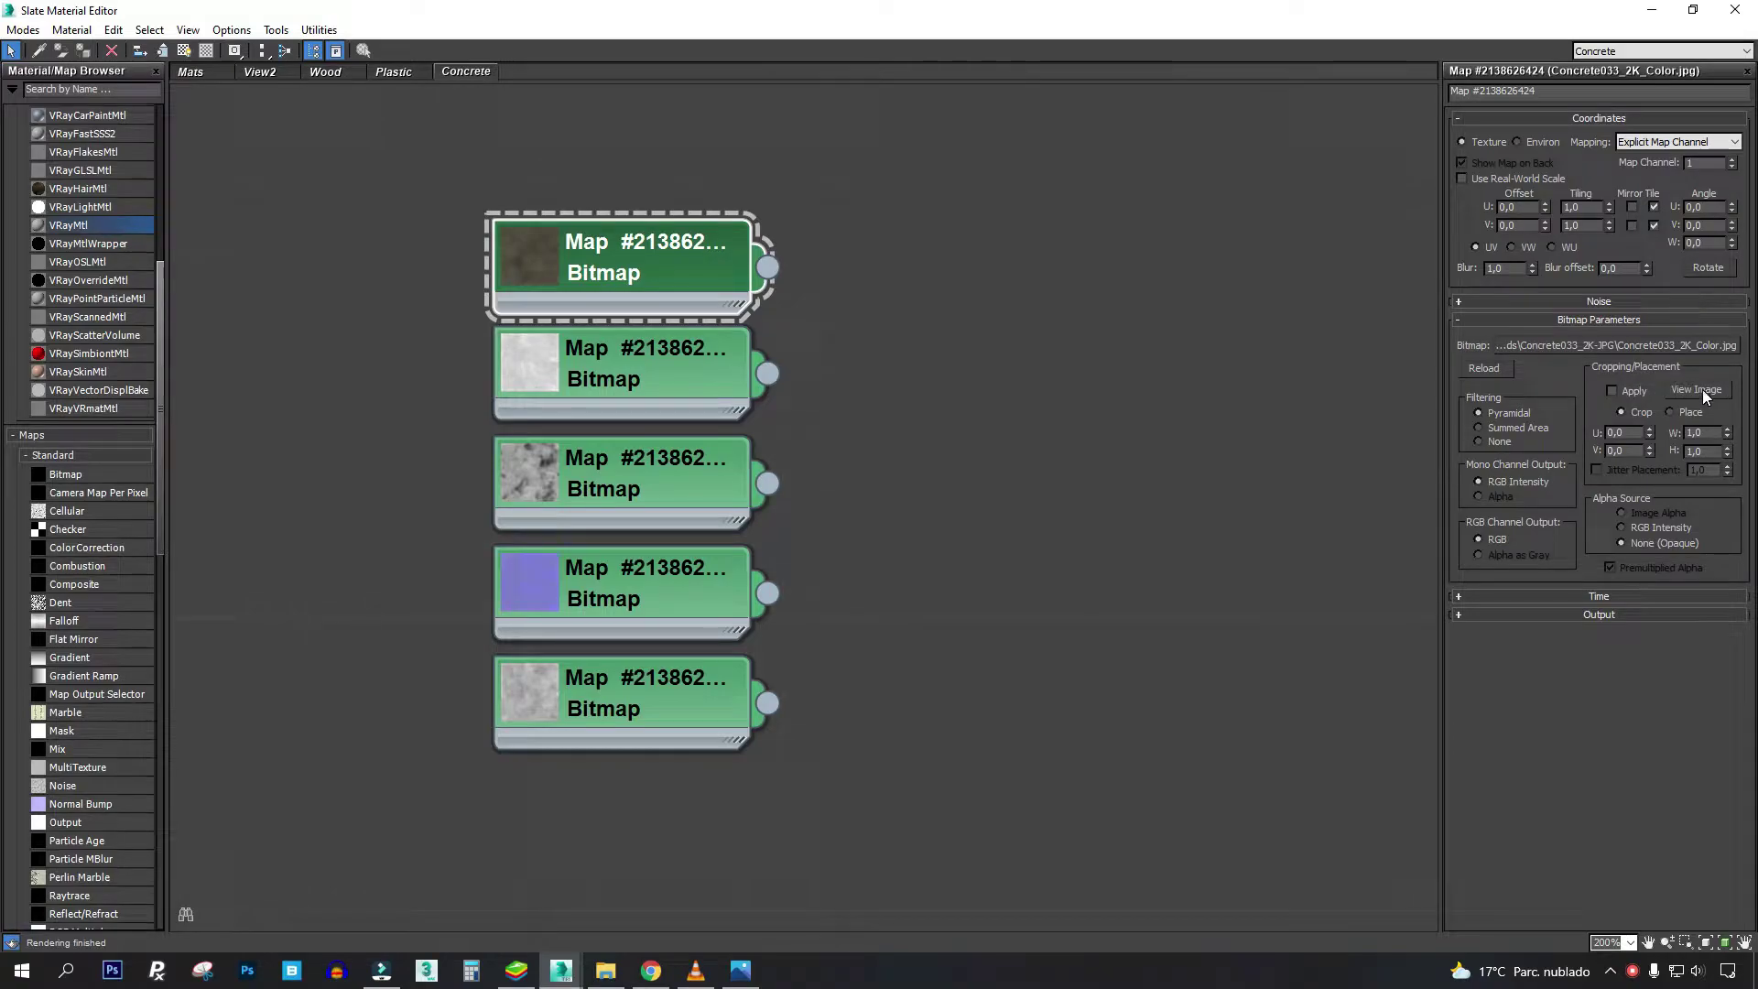
left_click(1683, 383)
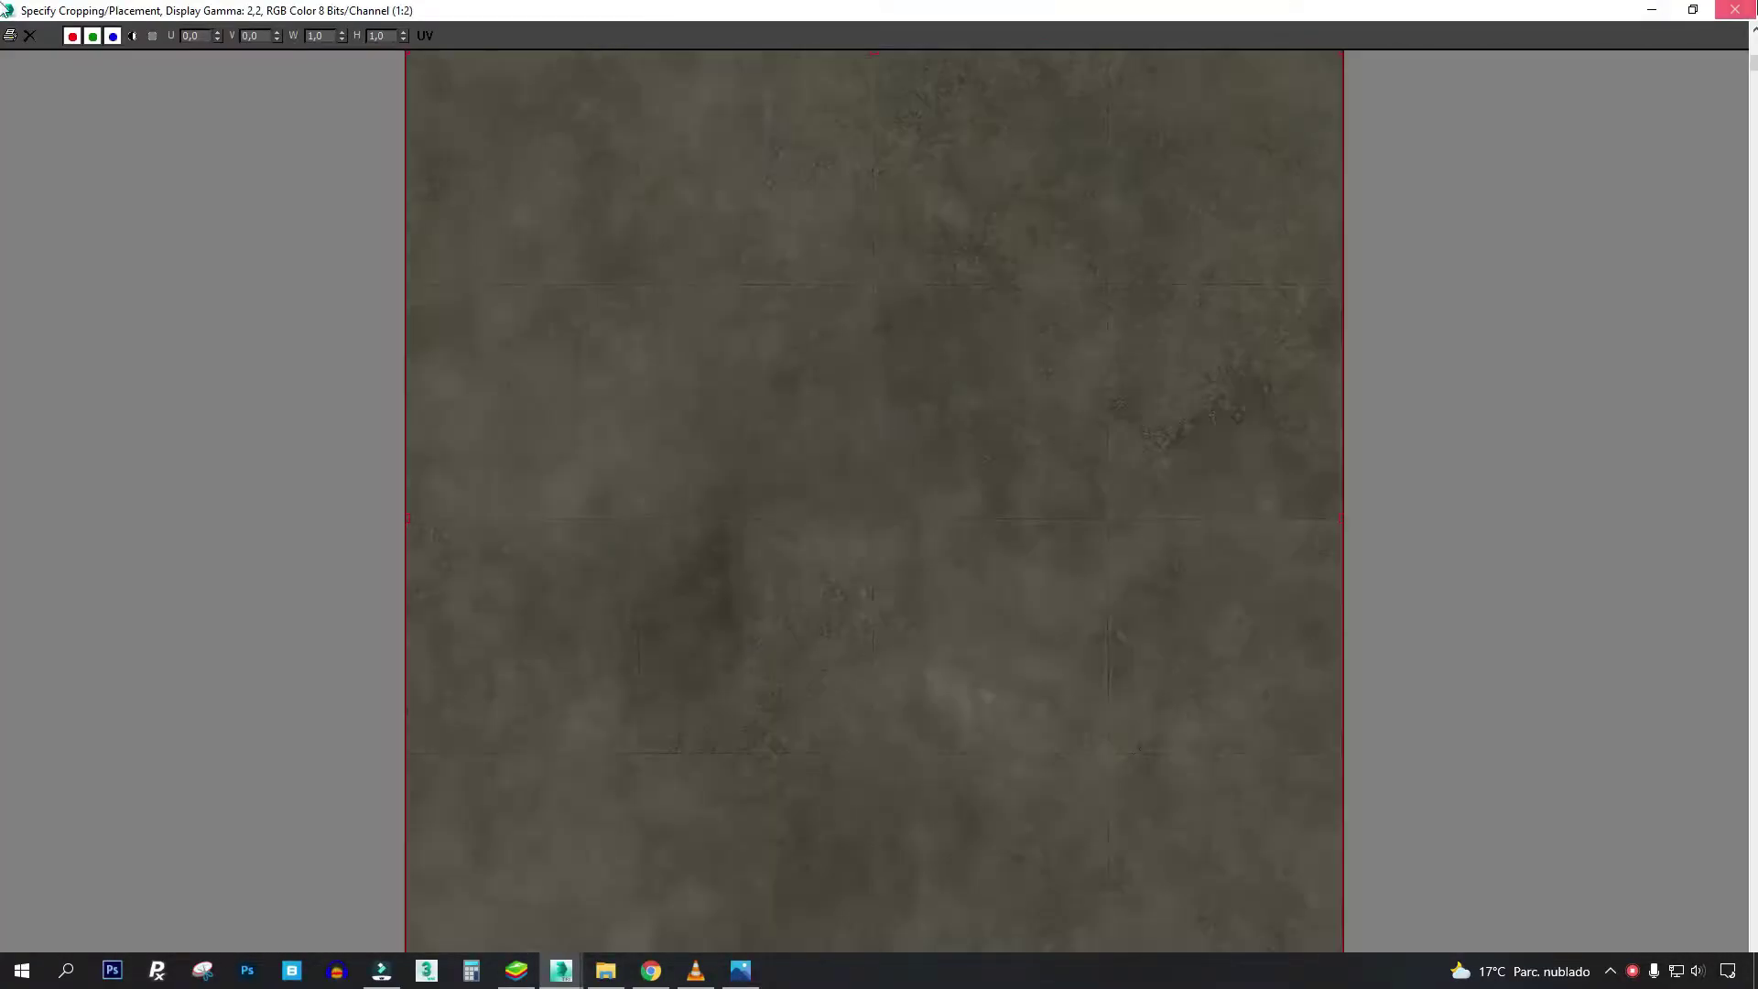
left_click(1735, 9)
left_click(589, 377)
double_click(589, 377)
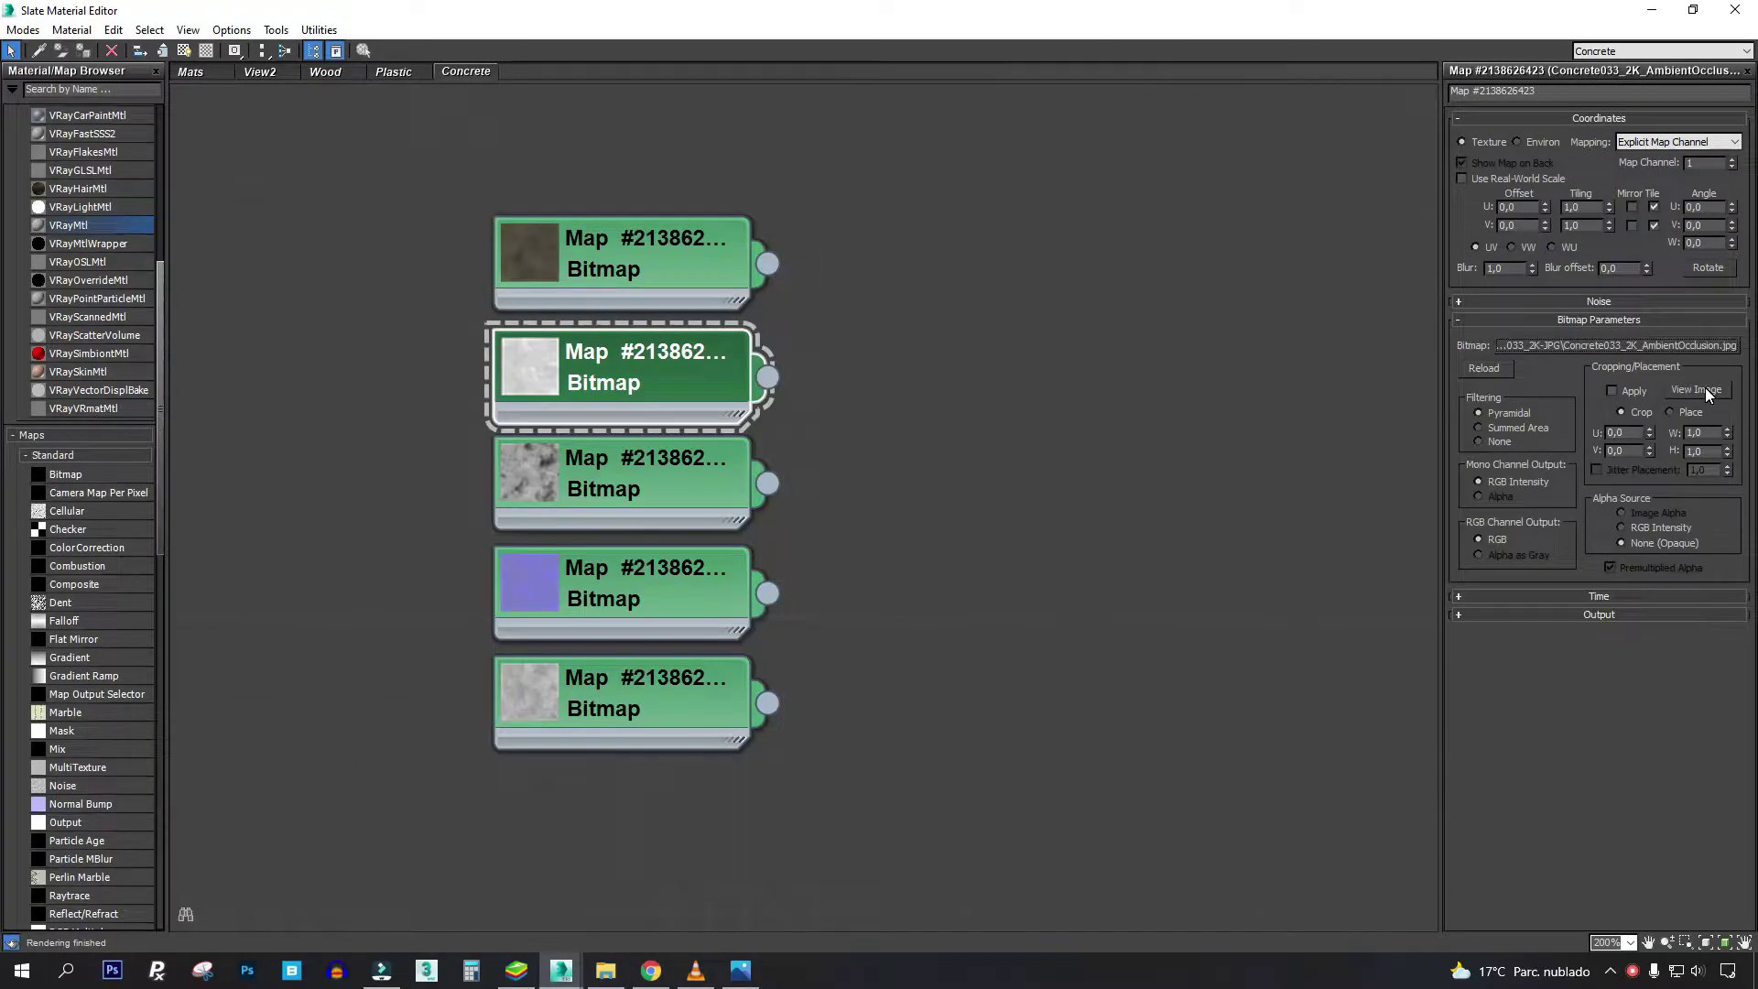
left_click(1705, 387)
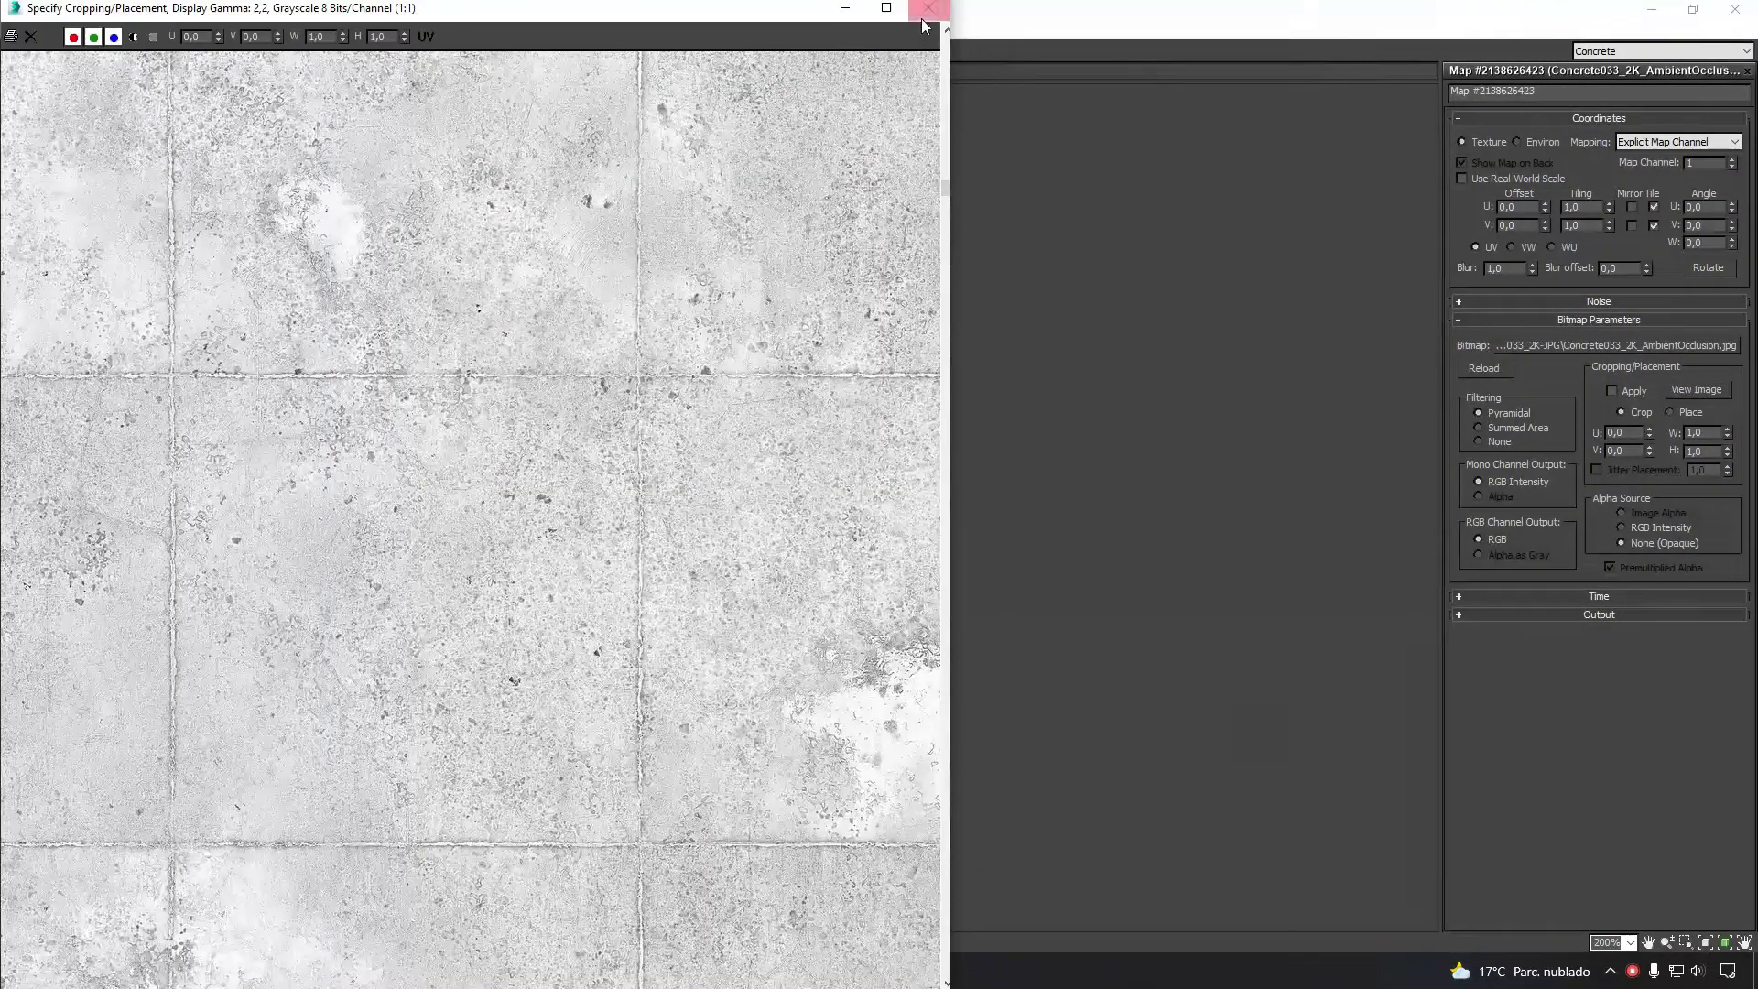
left_click(927, 11)
left_click_drag(638, 362, 632, 319)
- View the full displacement and normal map textures
double_click(623, 471)
left_click(1700, 389)
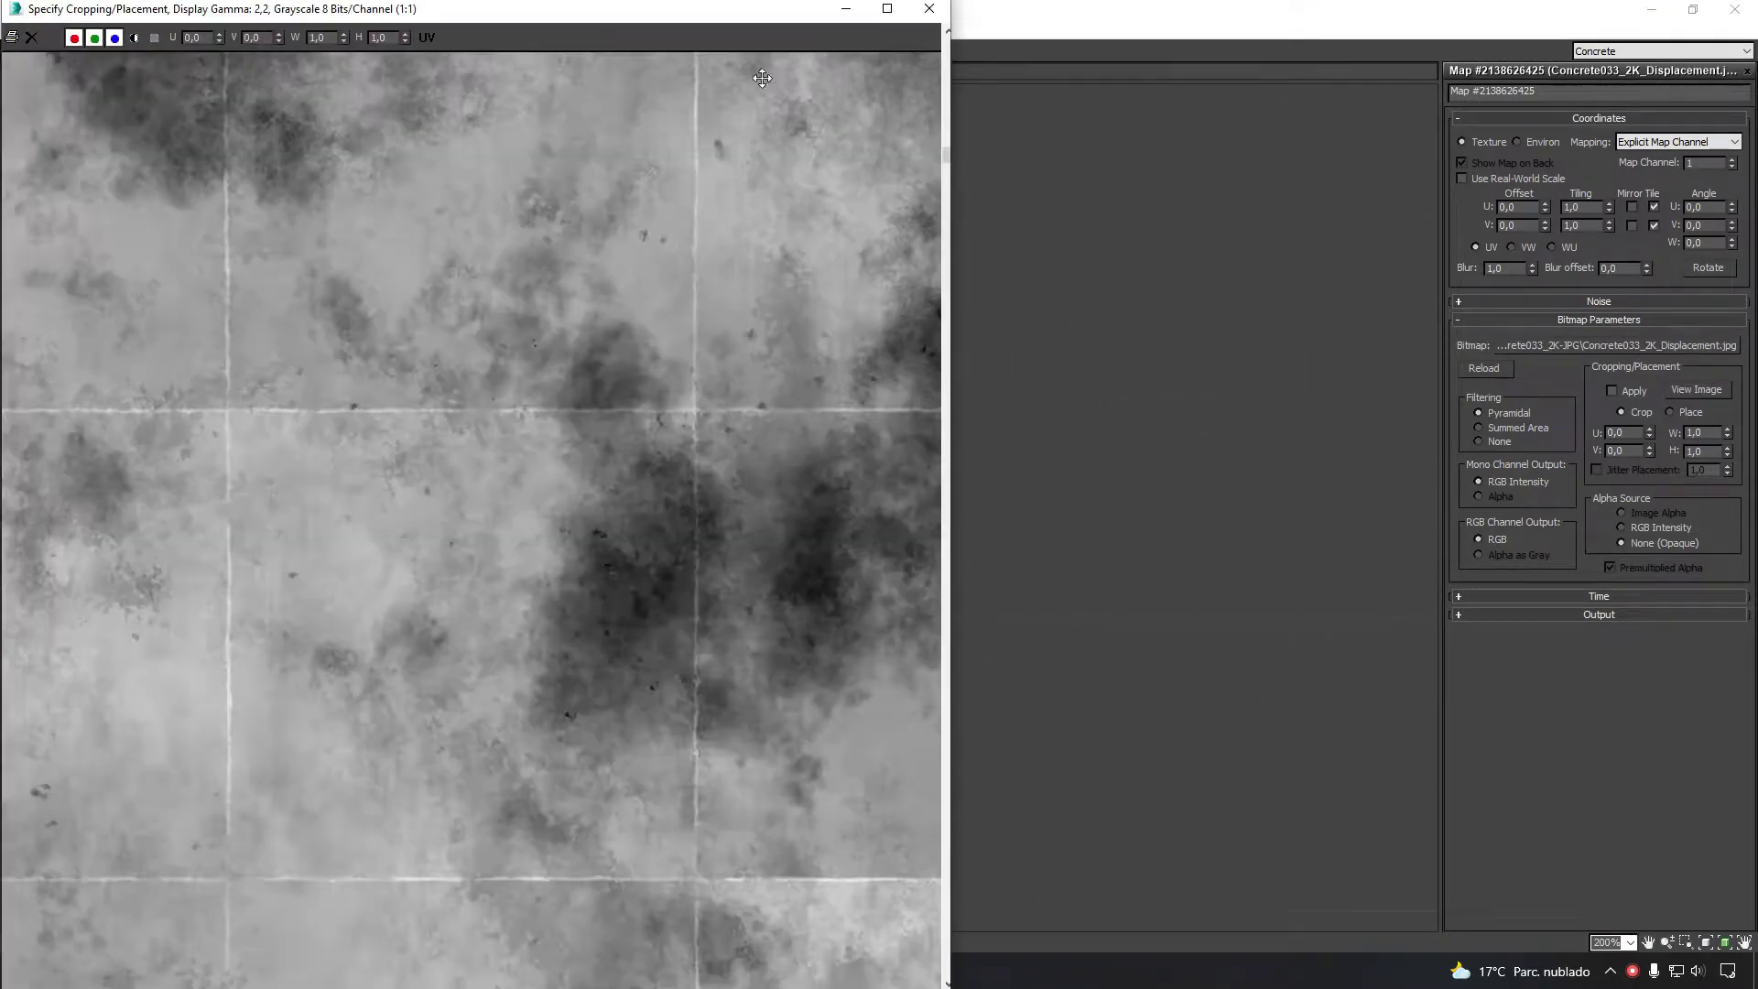
scroll(647, 194, "down", 1)
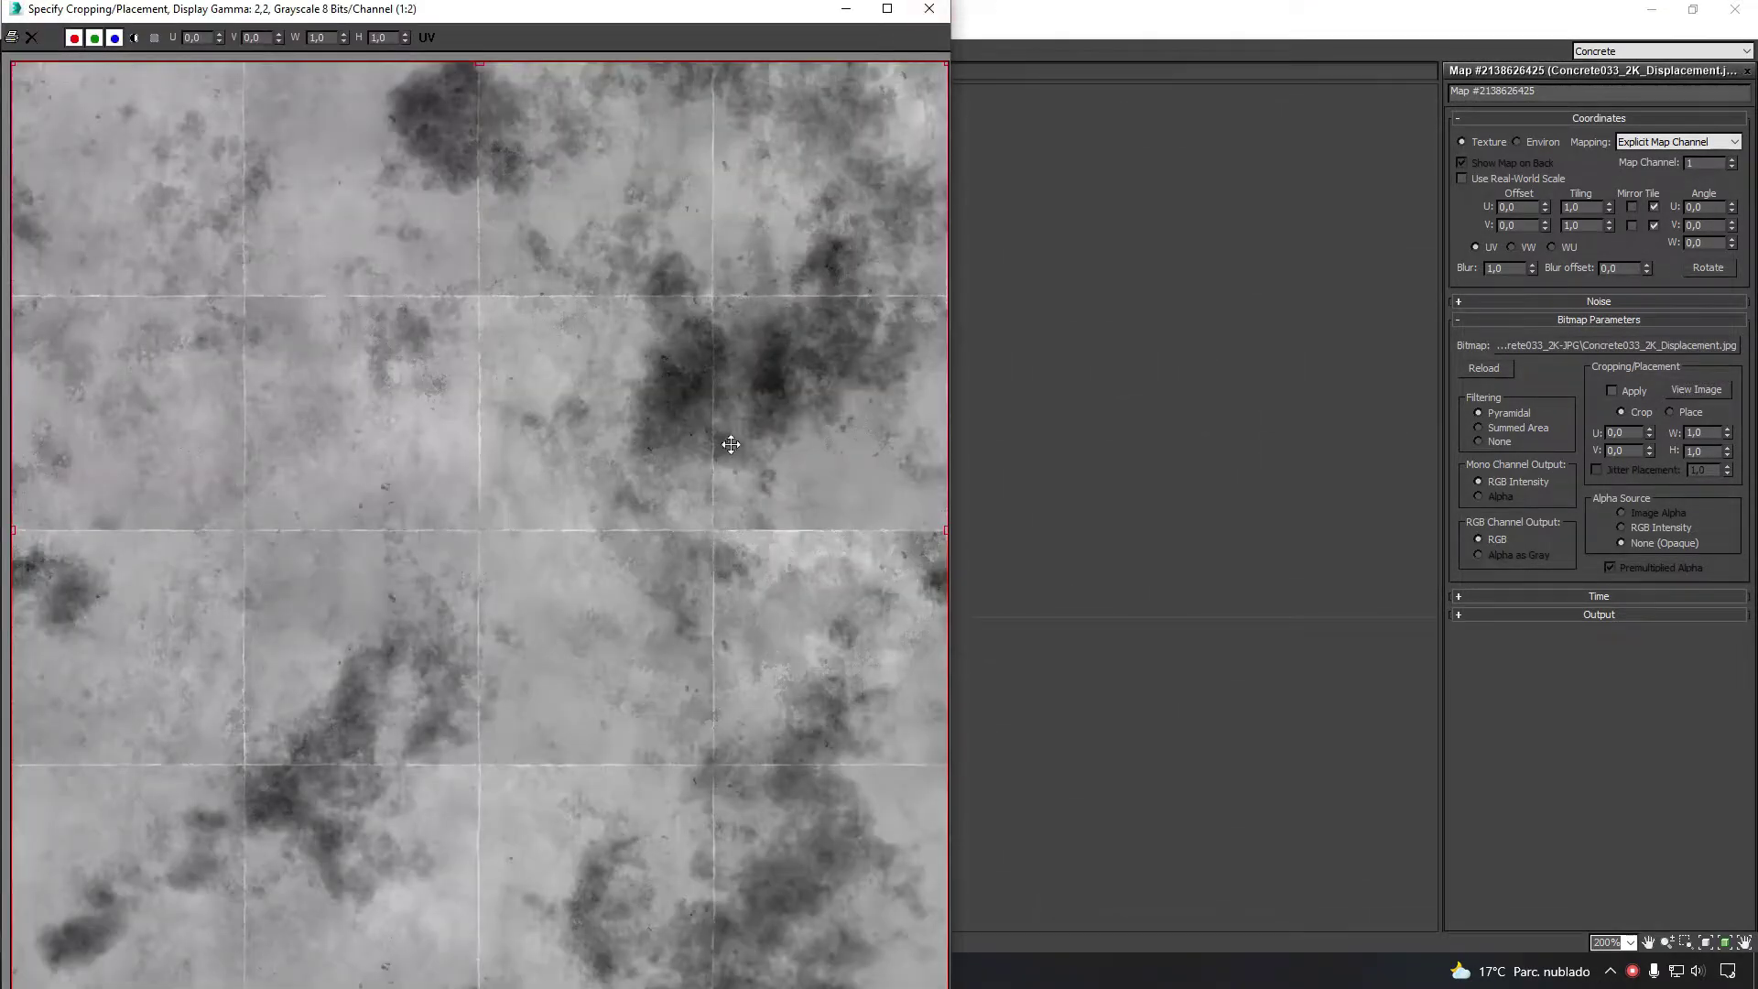
left_click(937, 18)
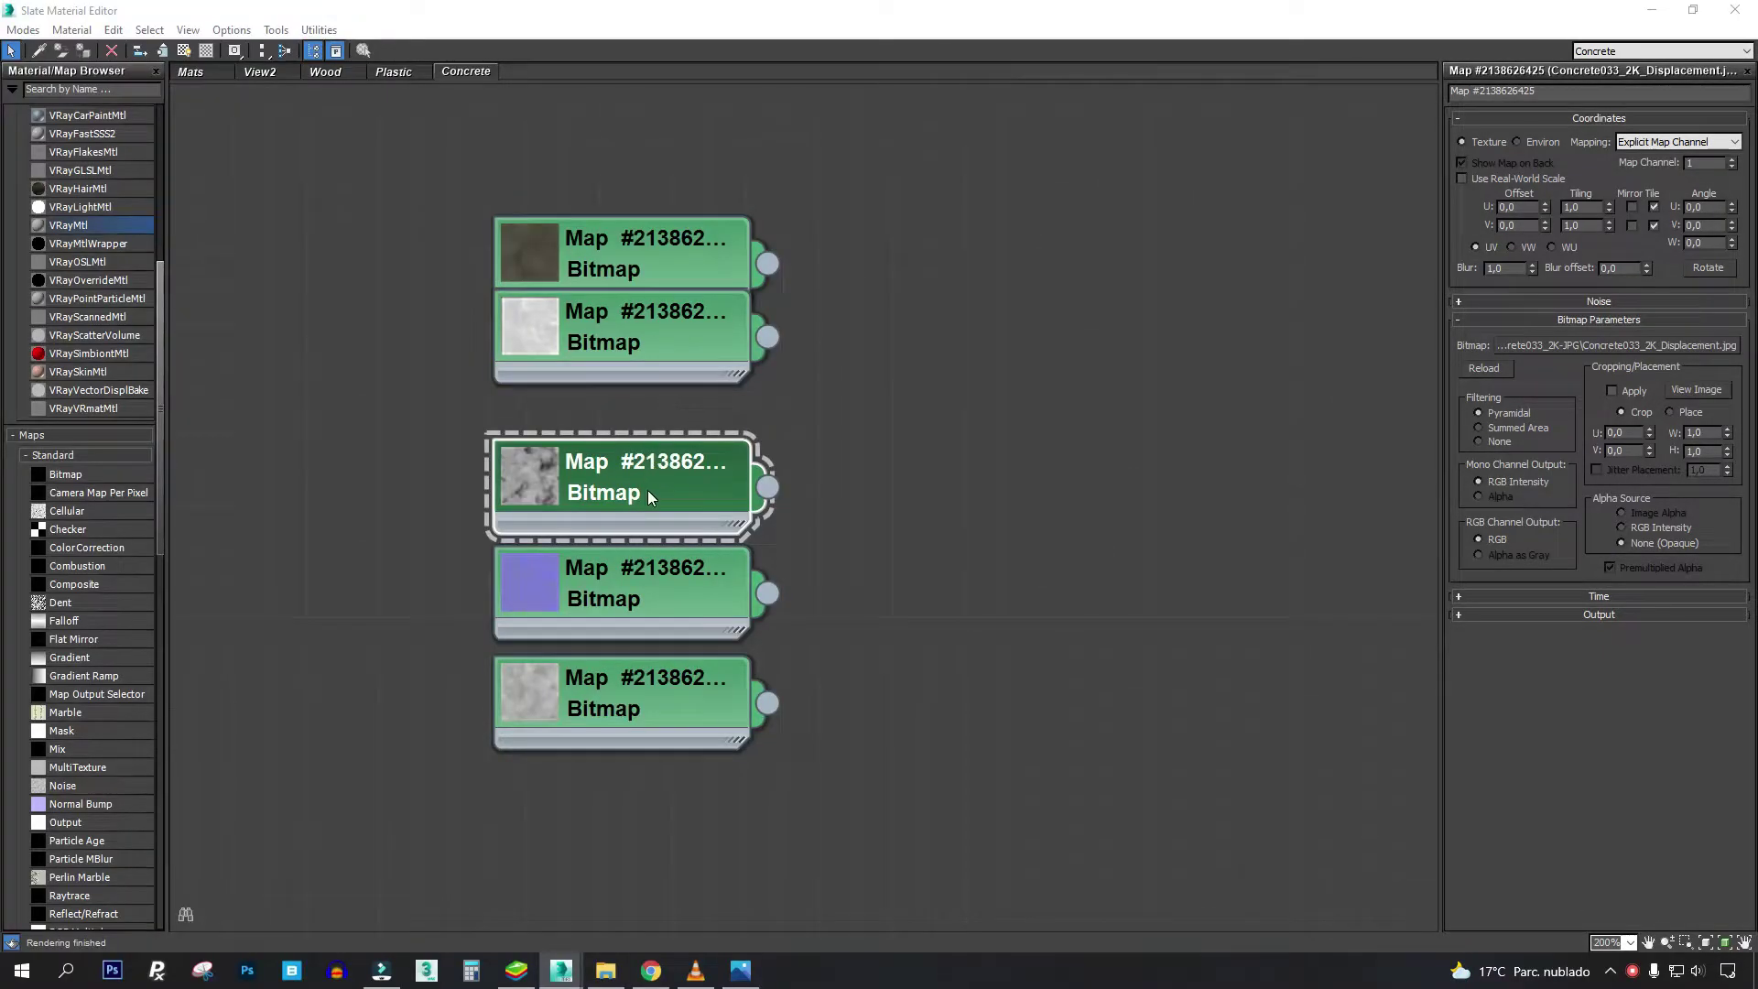
double_click(632, 586)
left_click(1696, 389)
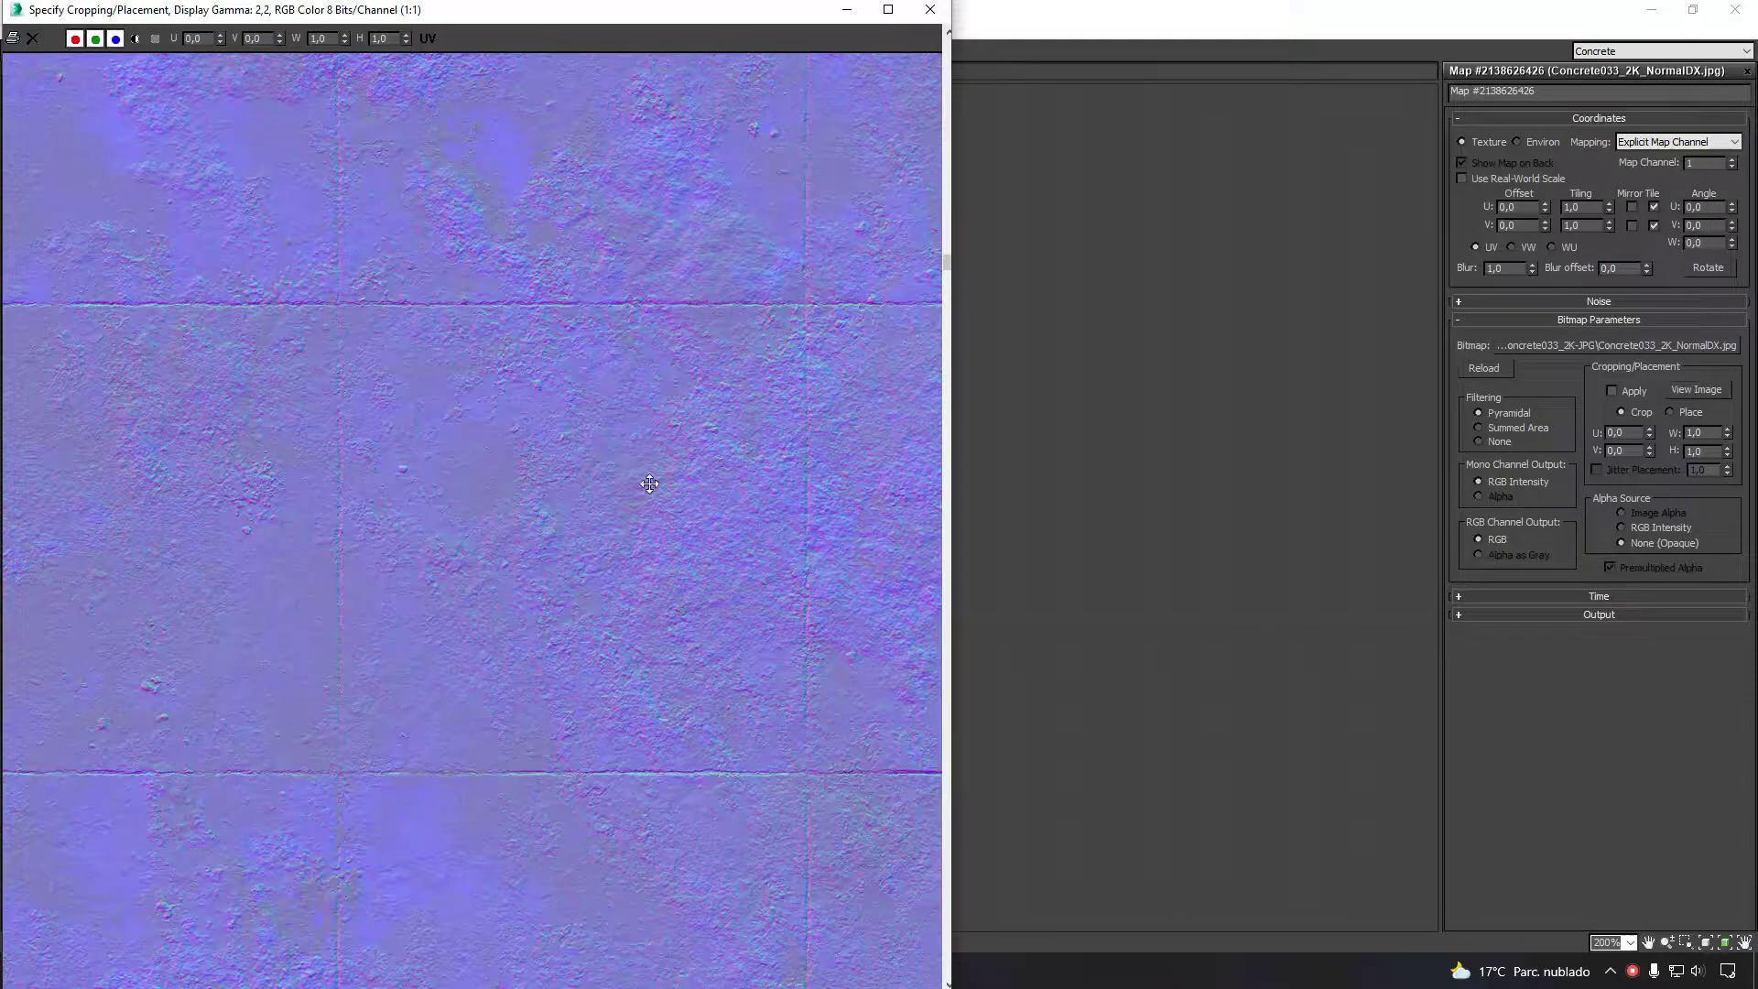
left_click(930, 9)
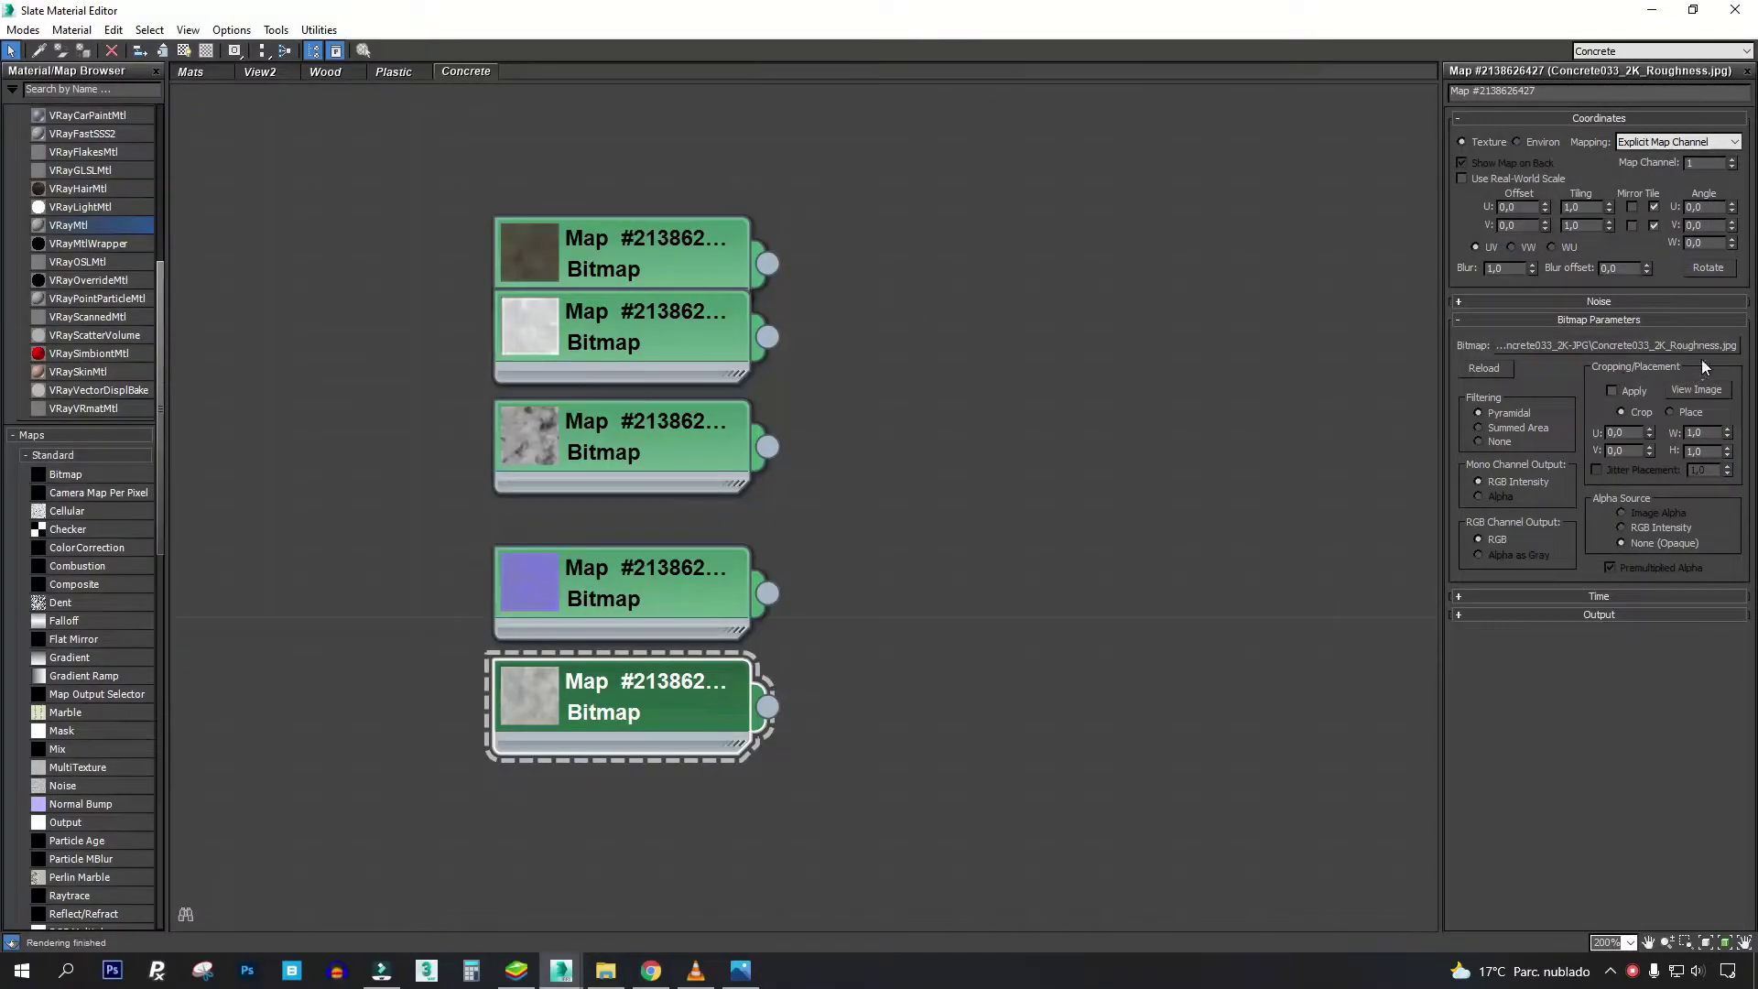
- View the roughness texture and reference sphere, then wire the color bitmap to Diffuse
left_click(1698, 391)
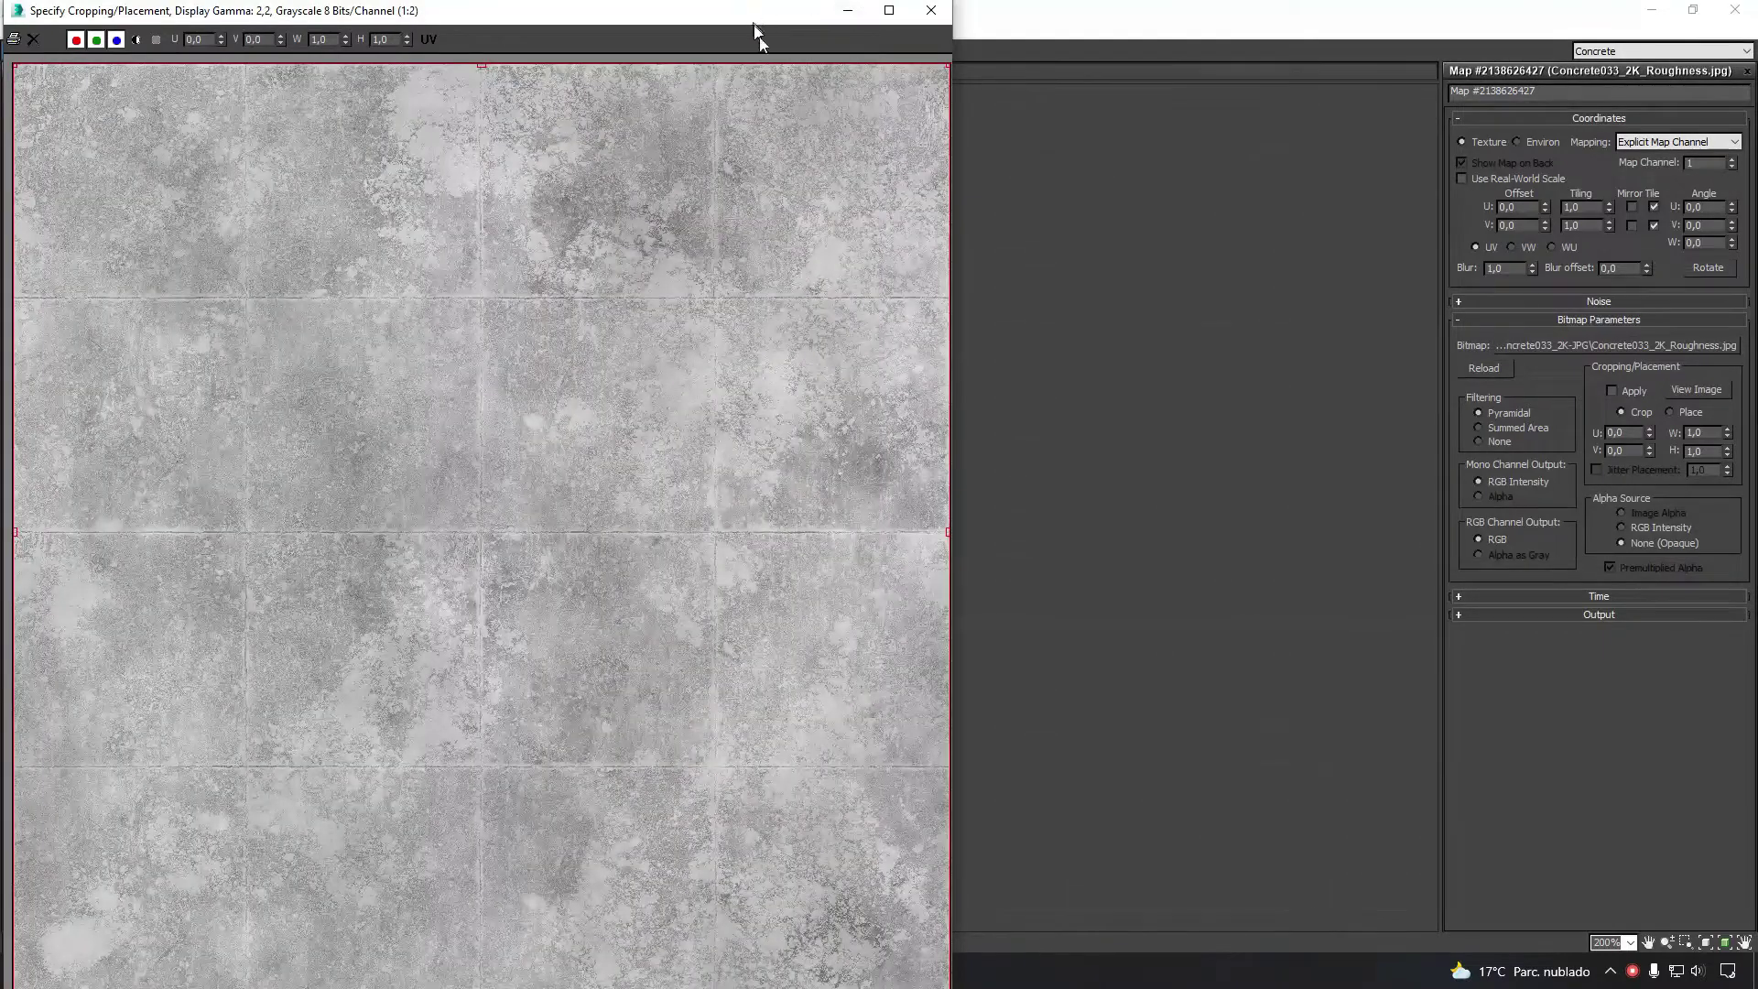
mouse_move(728, 27)
left_mouse_down()
mouse_move(885, 442)
mouse_move(906, 41)
mouse_move(936, 208)
left_mouse_up()
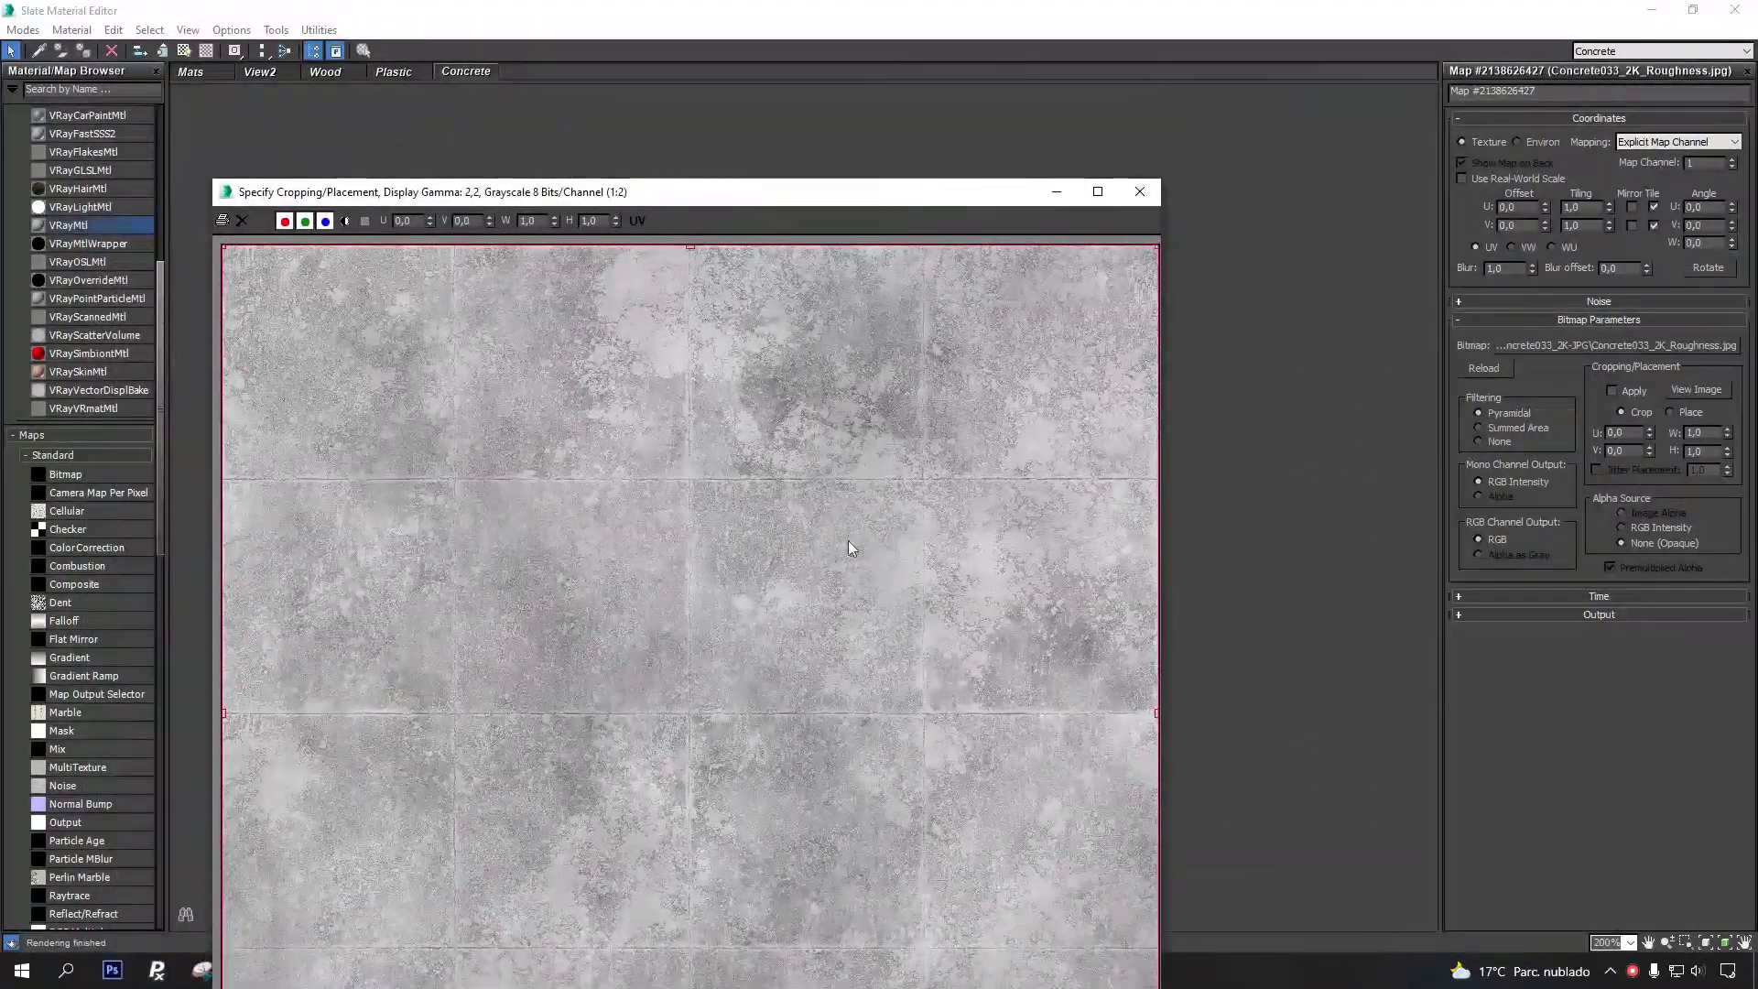
scroll(901, 388, "down", 1)
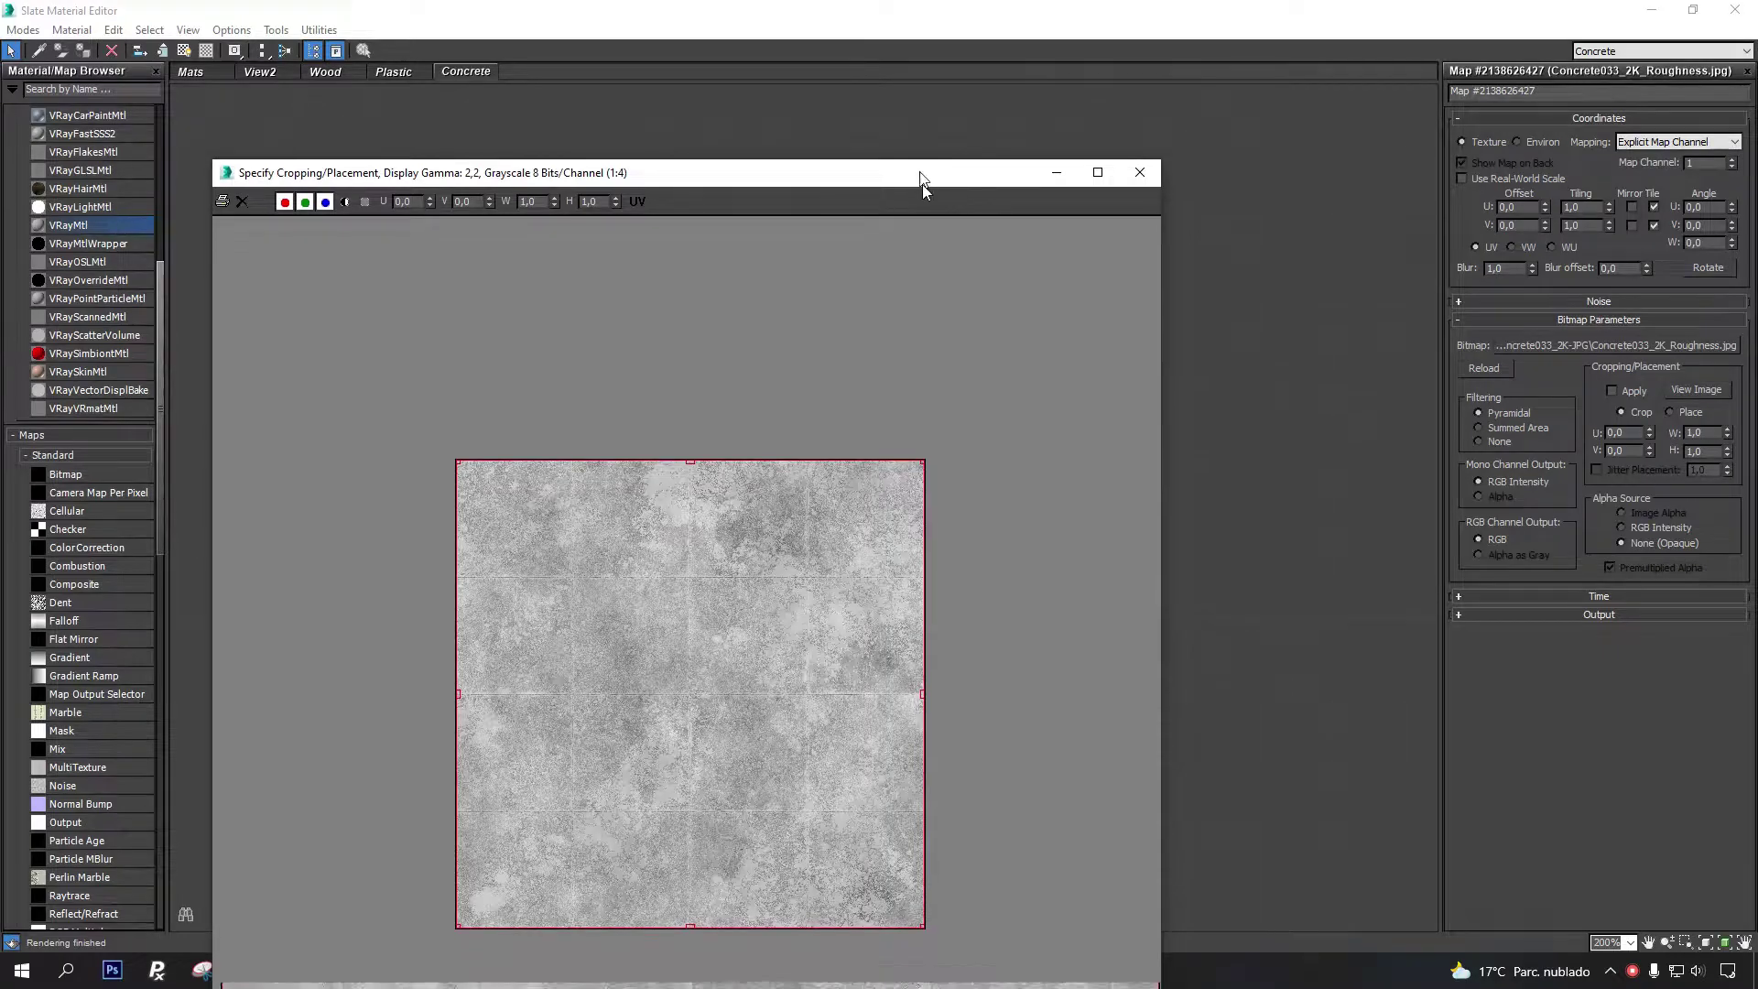
scroll(1222, 326, "up", 3)
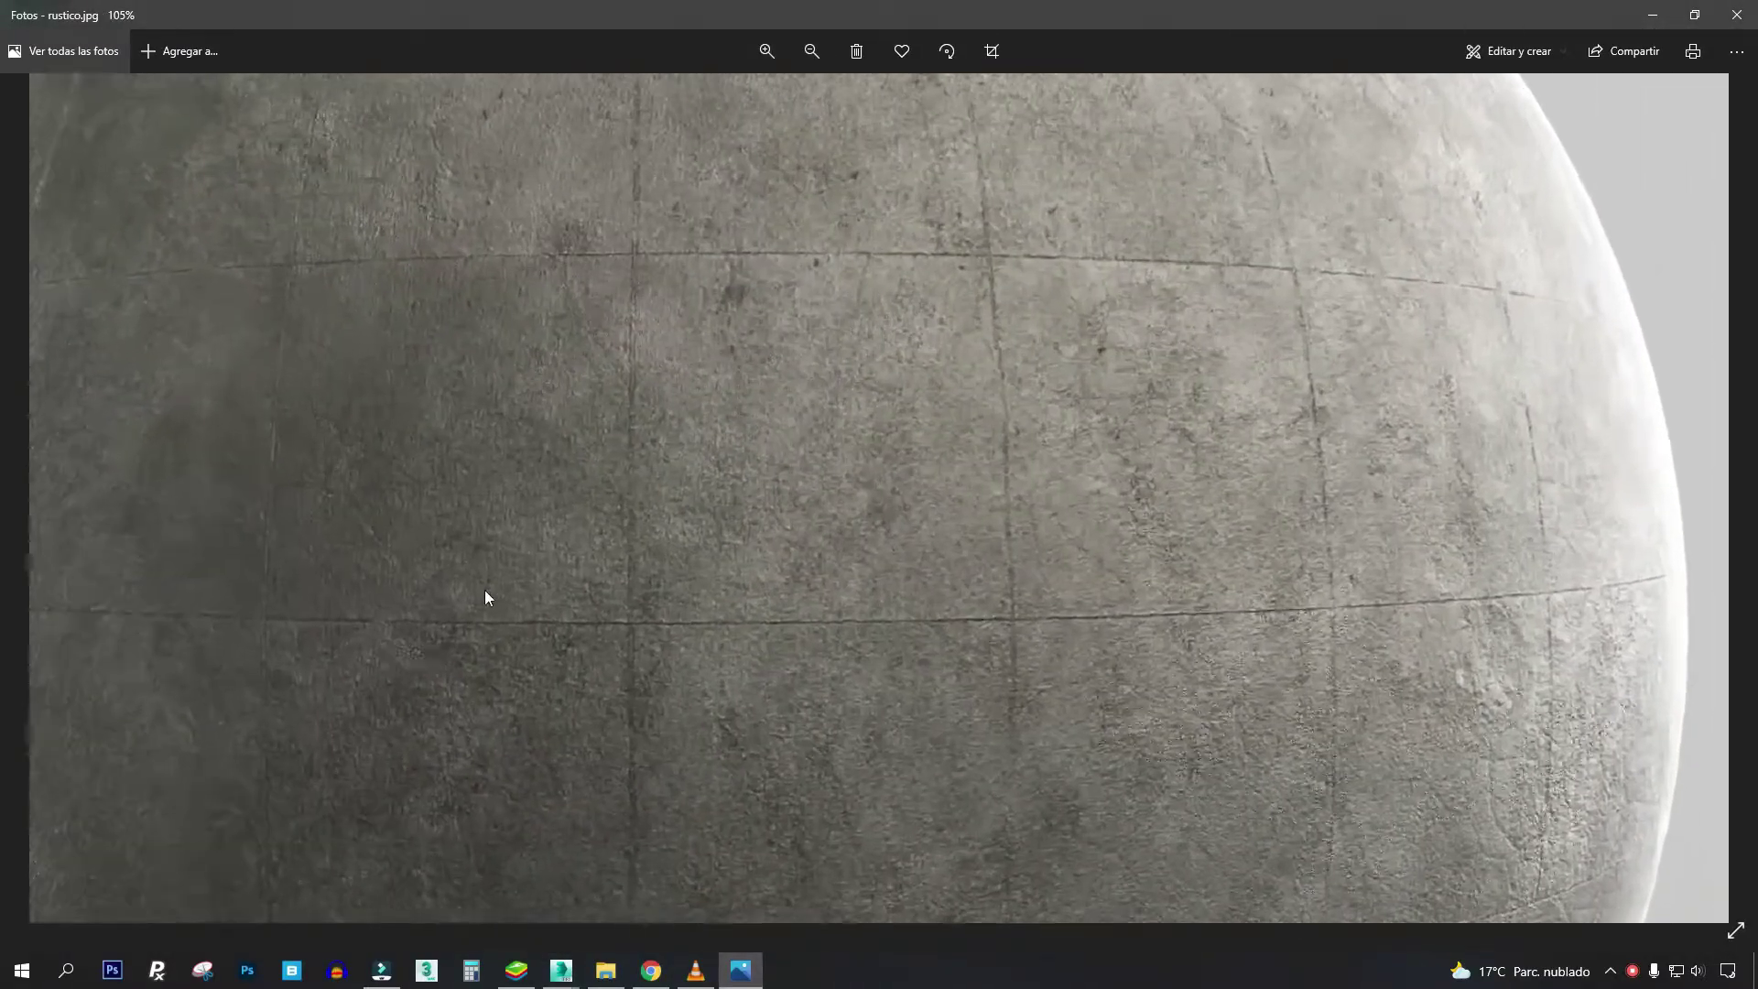
left_click_drag(420, 641, 731, 403)
scroll(730, 404, "down", 2)
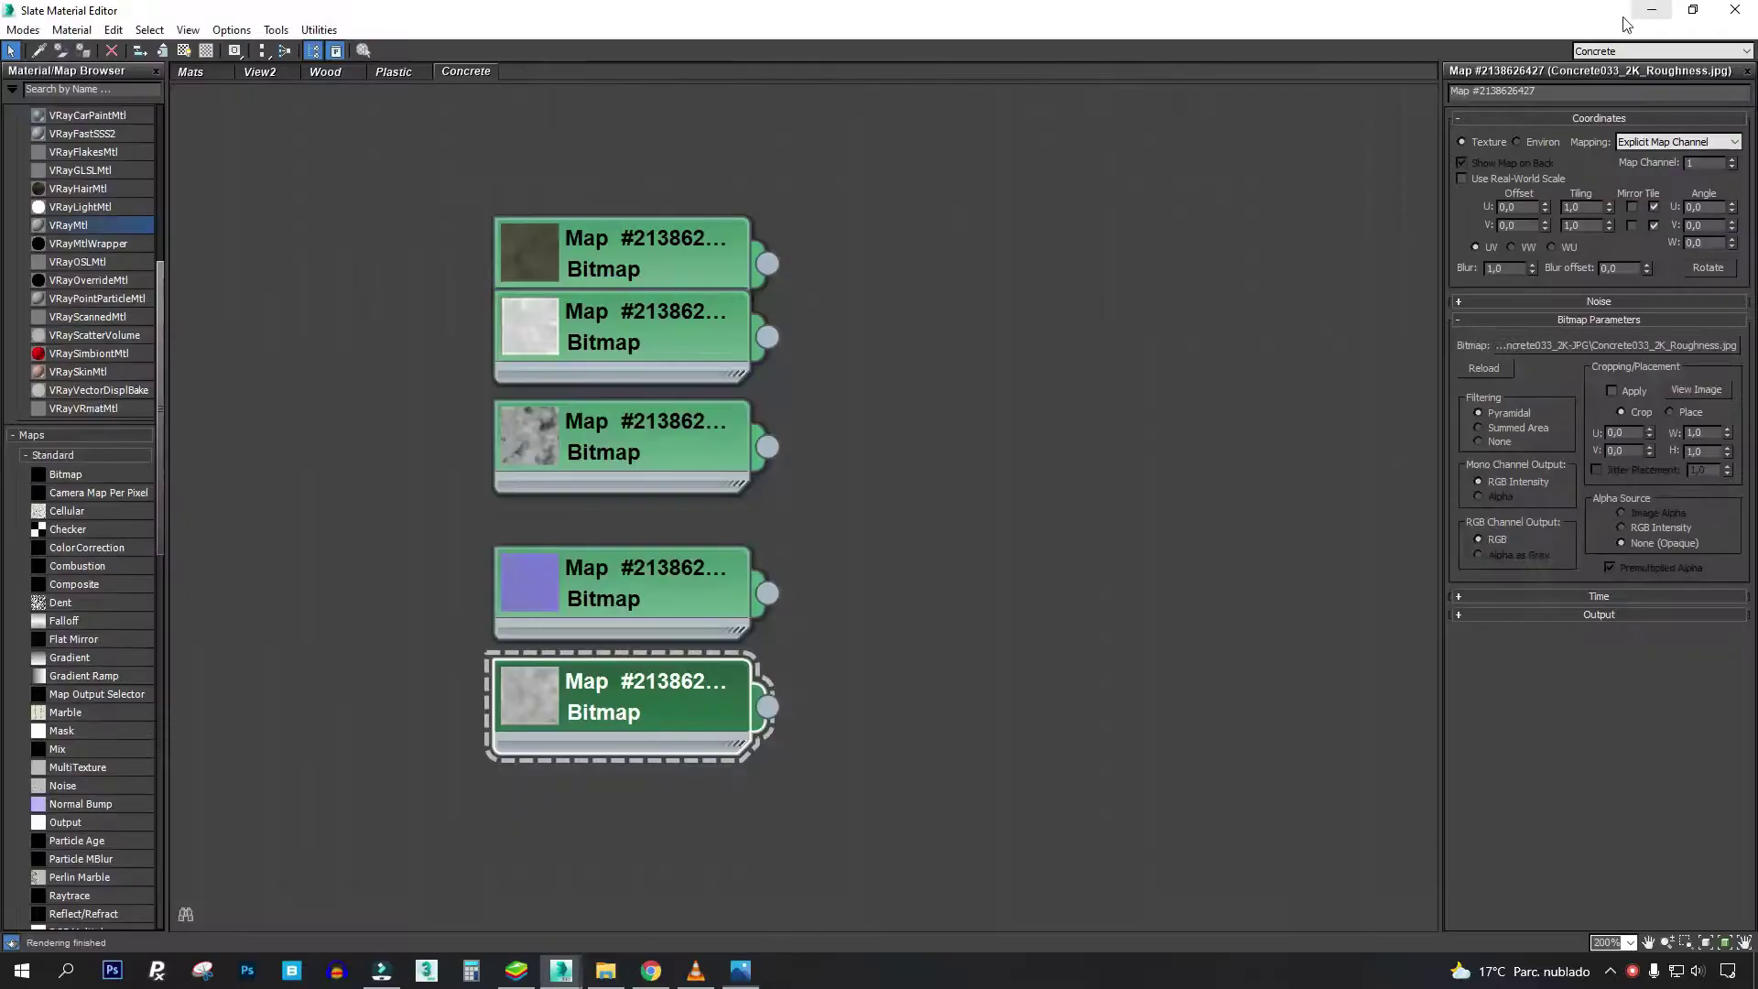
left_click(1652, 14)
scroll(459, 337, "down", 2)
left_click_drag(440, 366, 439, 247)
left_click_drag(579, 263, 1355, 452)
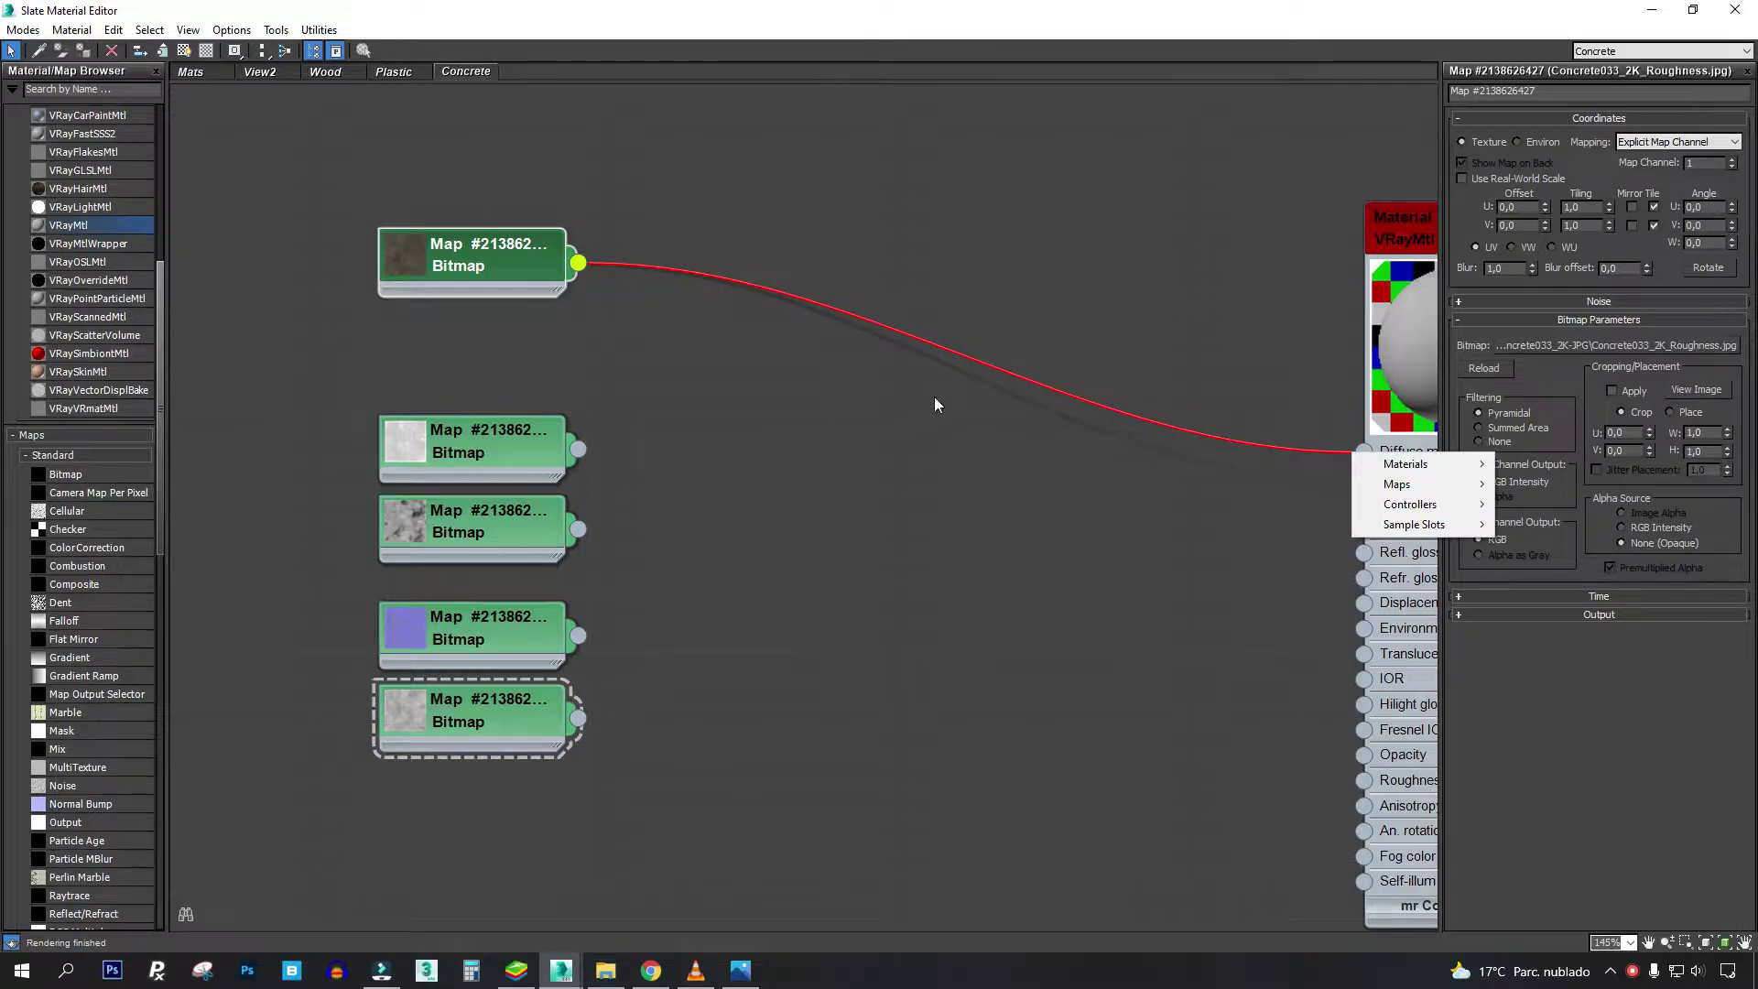
left_click(934, 403)
left_click_drag(578, 263, 1364, 450)
mouse_move(1124, 325)
middle_mouse_down()
mouse_move(973, 339)
mouse_move(881, 403)
middle_mouse_up()
double_click(208, 261)
middle_click_drag(397, 95, 459, 506)
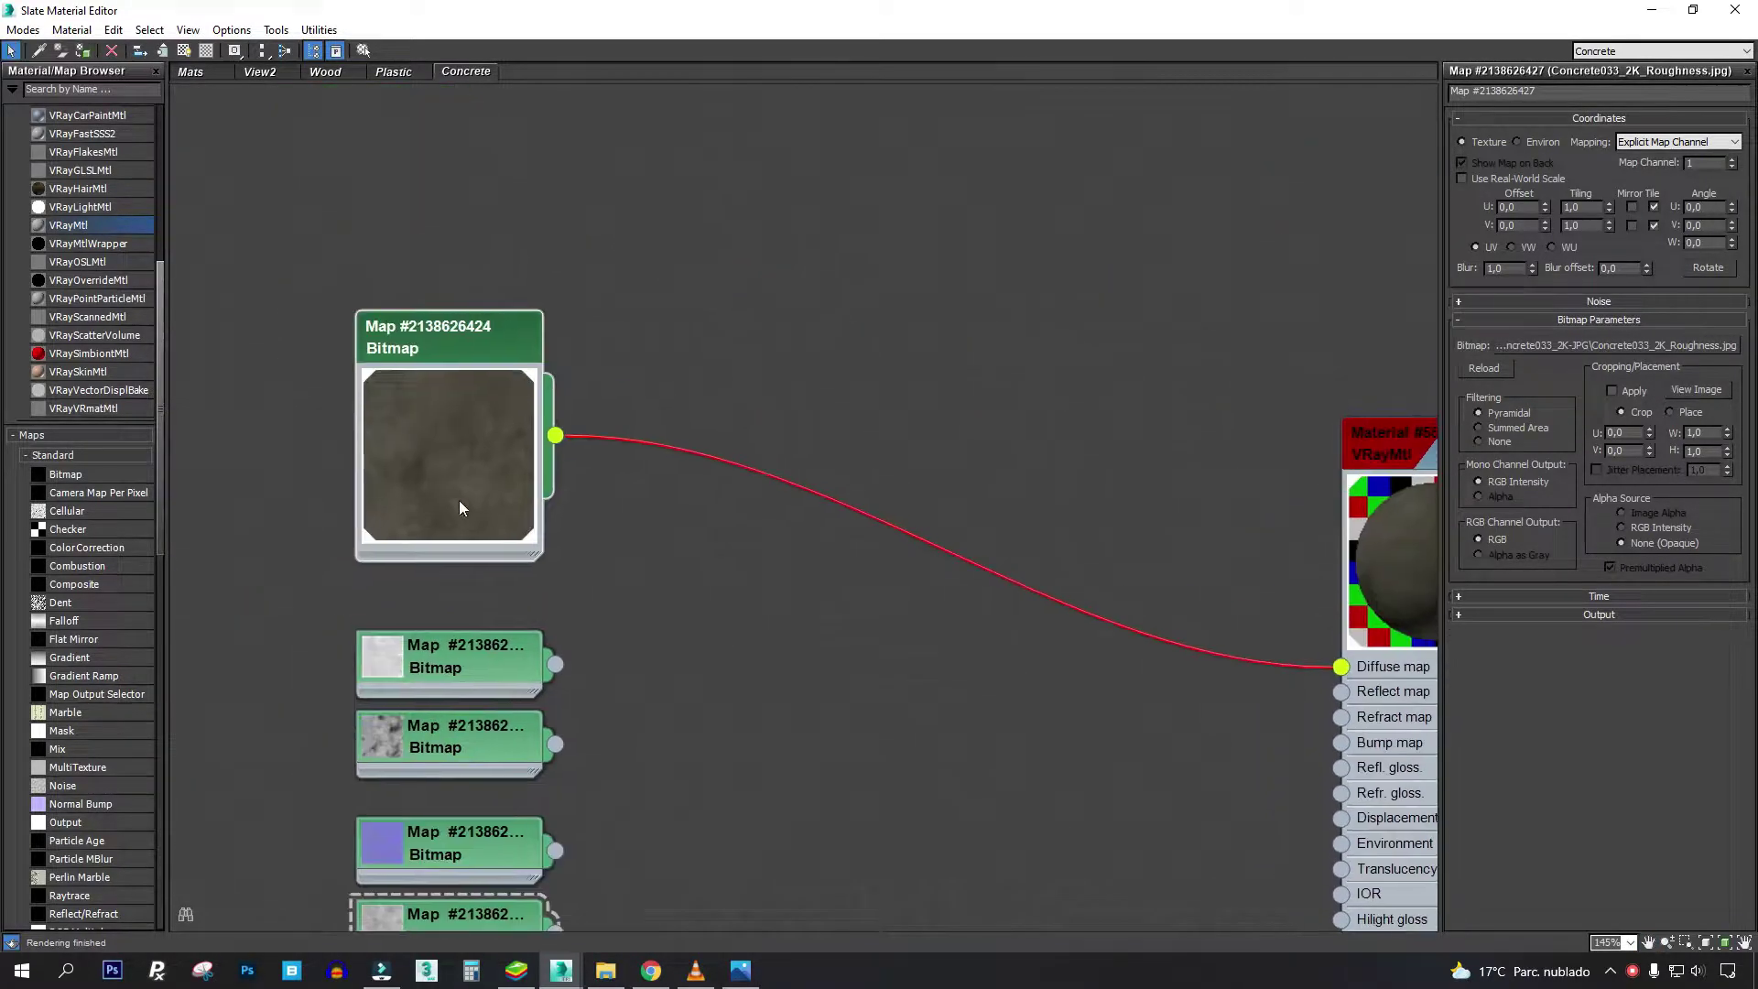
scroll(476, 499, "up", 1)
scroll(493, 481, "up", 1)
scroll(439, 454, "up", 1)
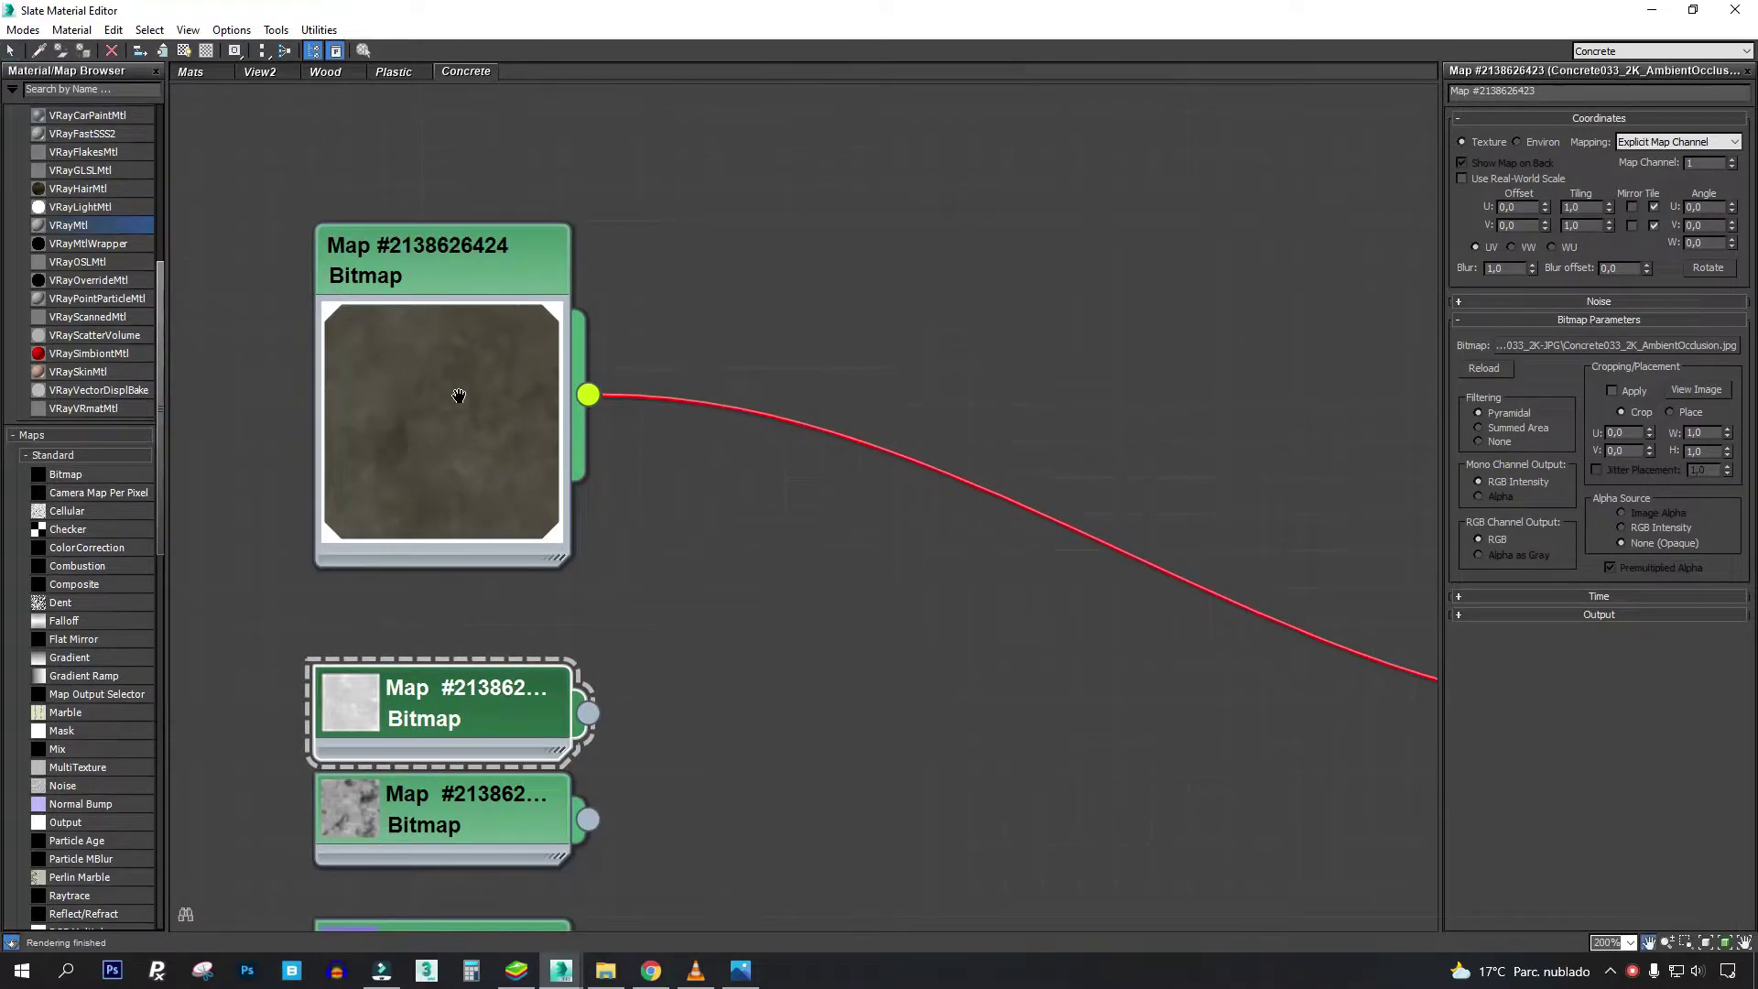
middle_click_drag(459, 395, 492, 400)
double_click(422, 628)
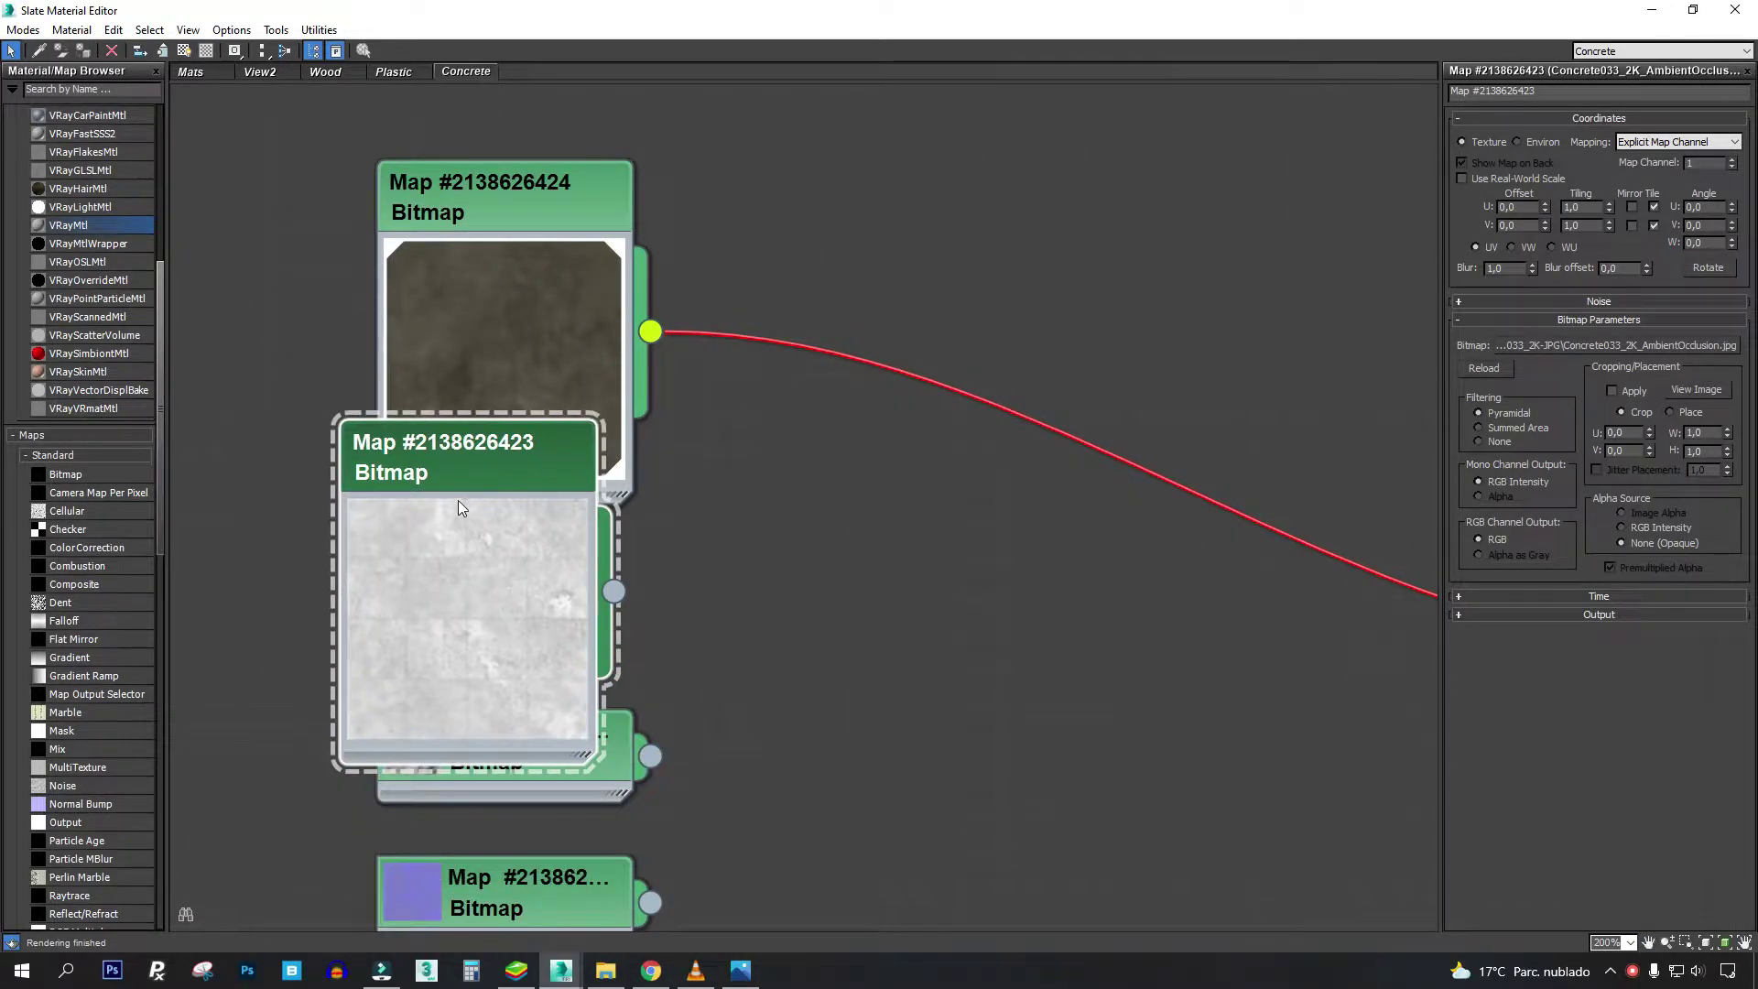
mouse_move(502, 453)
left_mouse_down()
mouse_move(978, 525)
mouse_move(446, 606)
left_mouse_up()
double_click(956, 652)
mouse_move(557, 270)
left_mouse_down()
mouse_move(735, 207)
mouse_move(623, 229)
mouse_move(555, 269)
left_mouse_up()
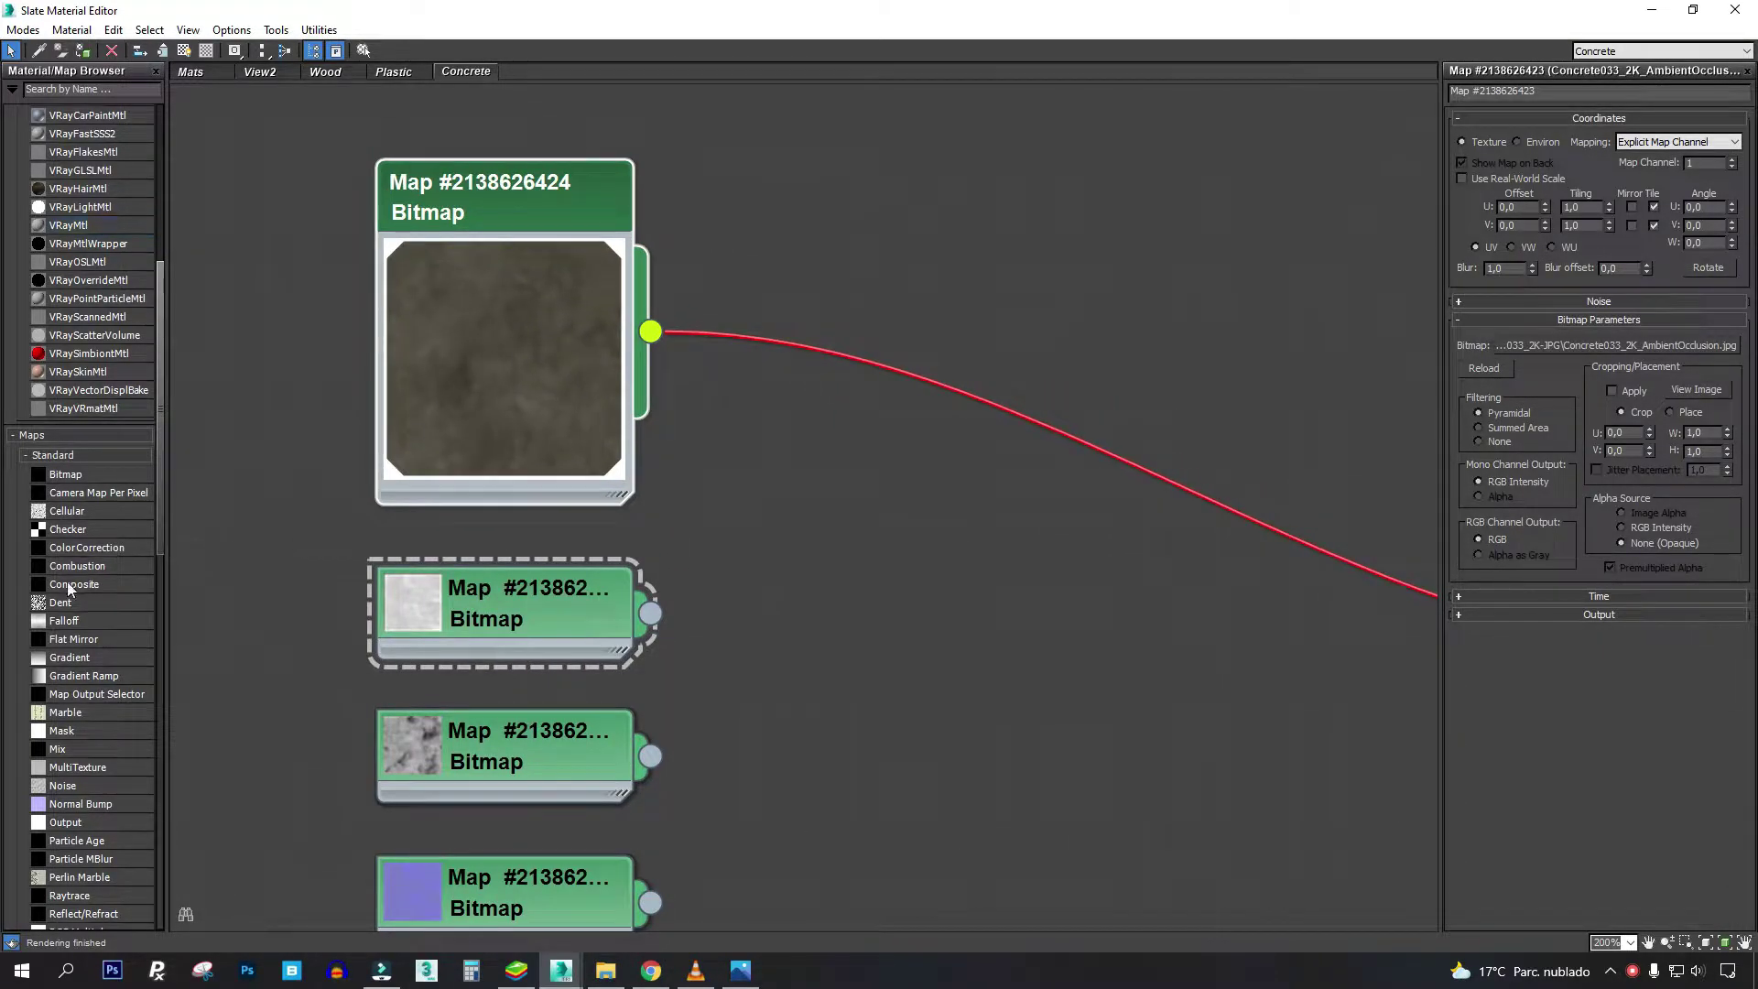
- Add a Composite map: color bitmap on Layer 1, ambient occlusion on Layer 2 as Multiply
left_click_drag(70, 584, 962, 464)
left_click_drag(650, 332, 852, 508)
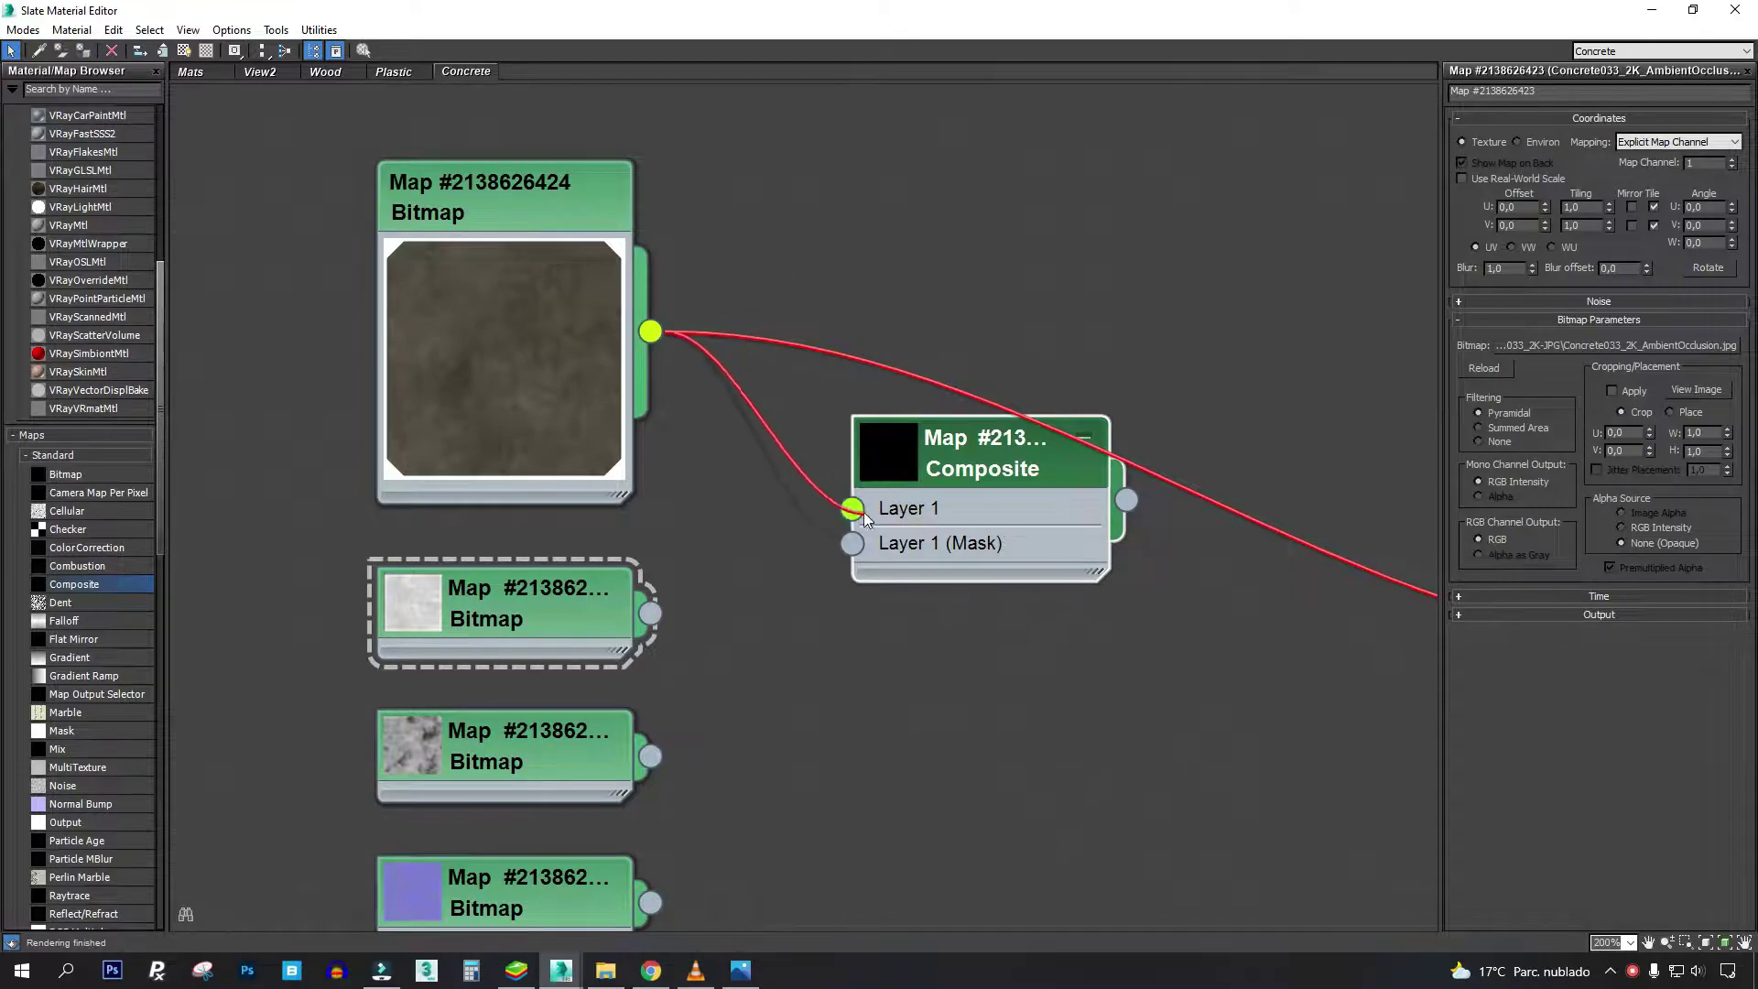
double_click(898, 432)
left_click(1734, 137)
left_click_drag(997, 475, 1070, 229)
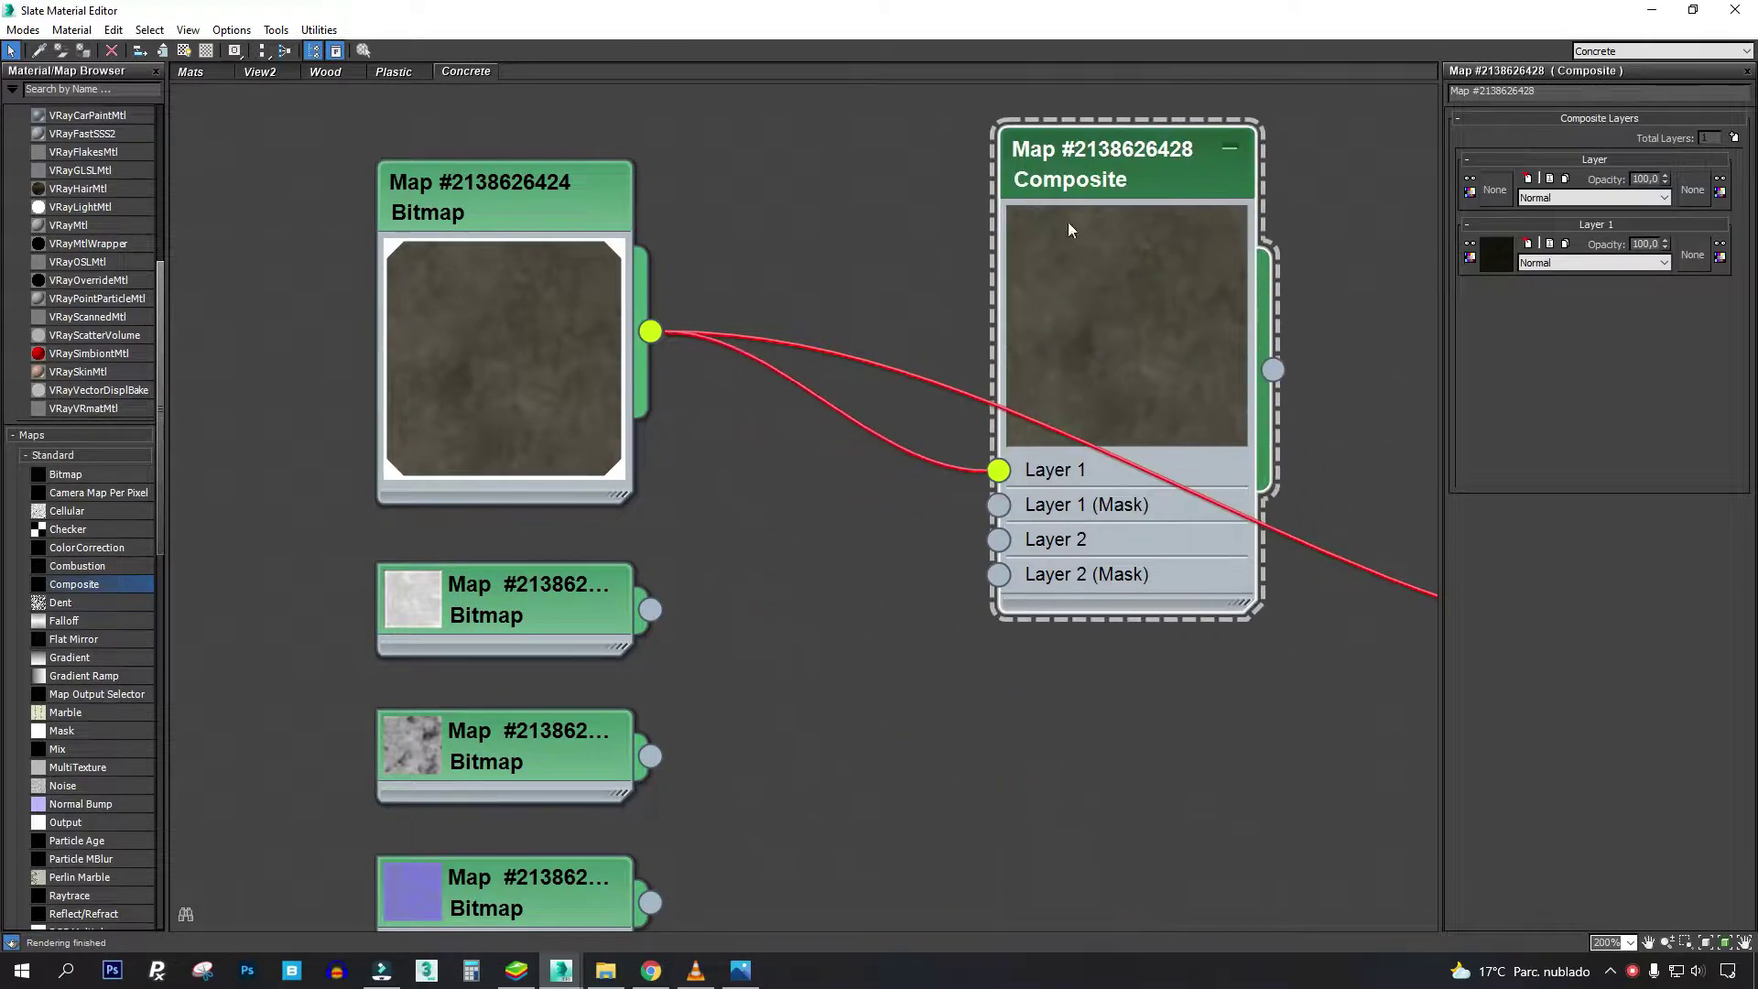
mouse_move(652, 608)
left_mouse_down()
mouse_move(903, 600)
mouse_move(999, 539)
left_mouse_up()
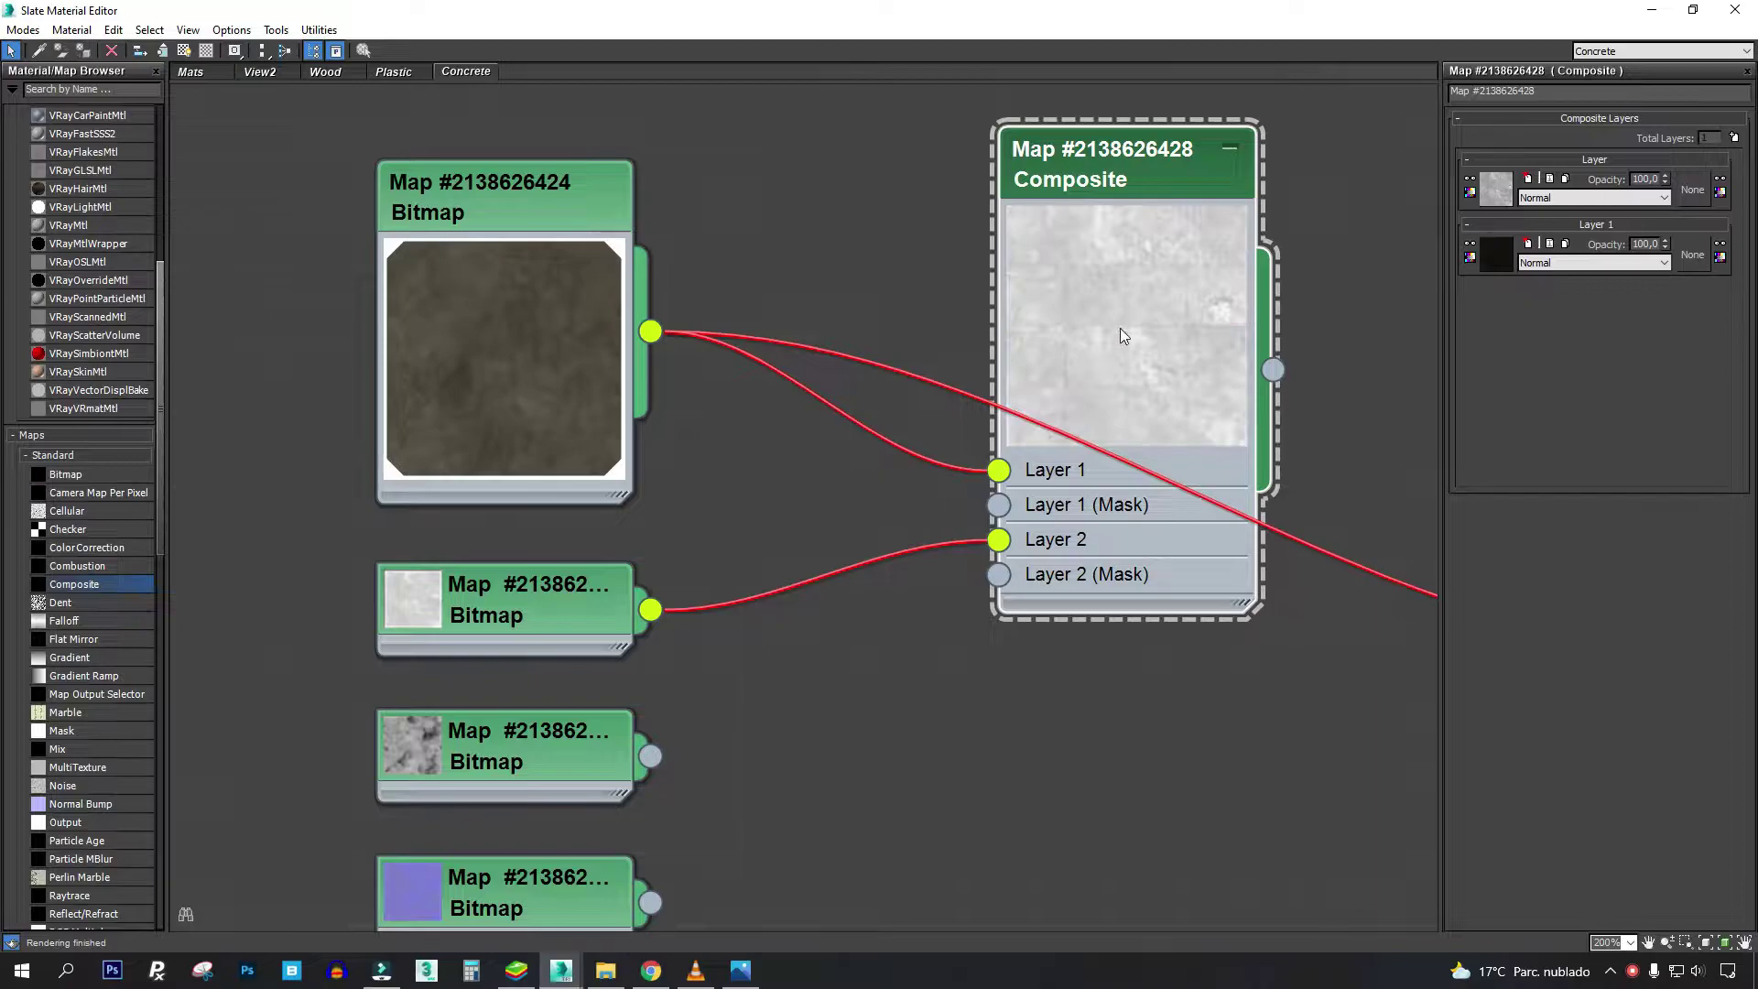
left_click(1594, 197)
left_click(1594, 273)
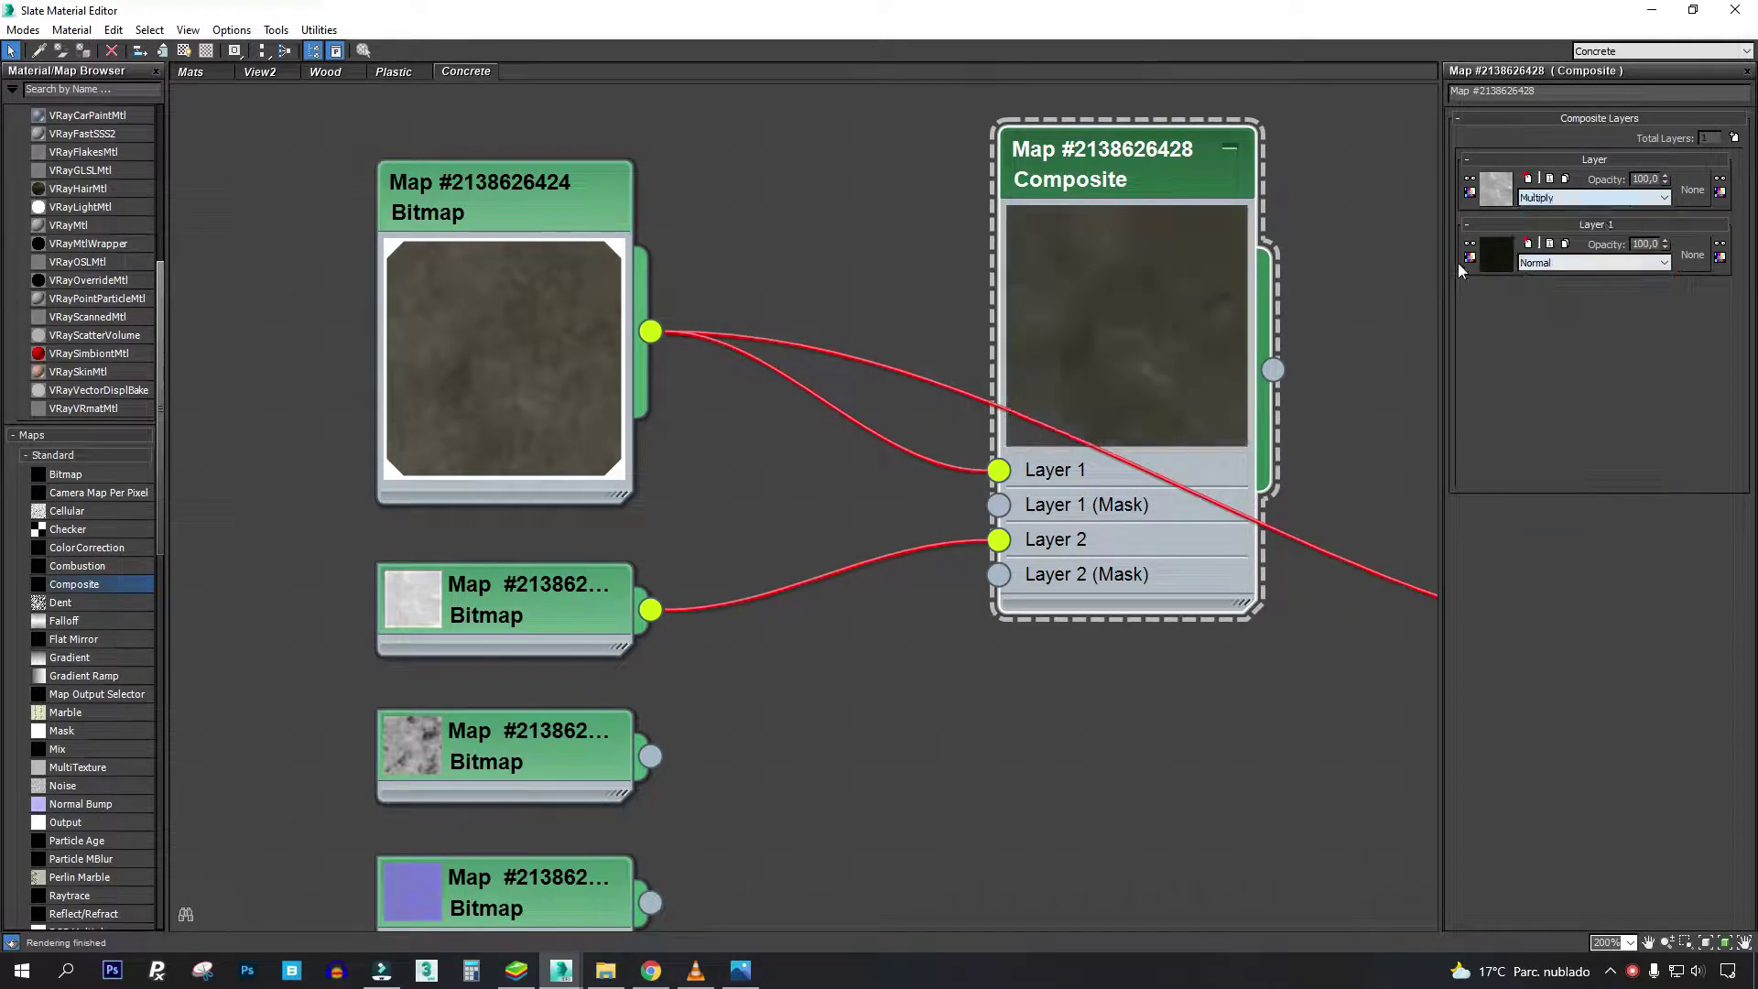
- Resize the Composite node and reconnect the ambient occlusion bitmap to Layer 2
middle_click_drag(1288, 653, 818, 662)
left_click_drag(779, 615, 994, 827)
middle_click_drag(564, 471, 601, 471)
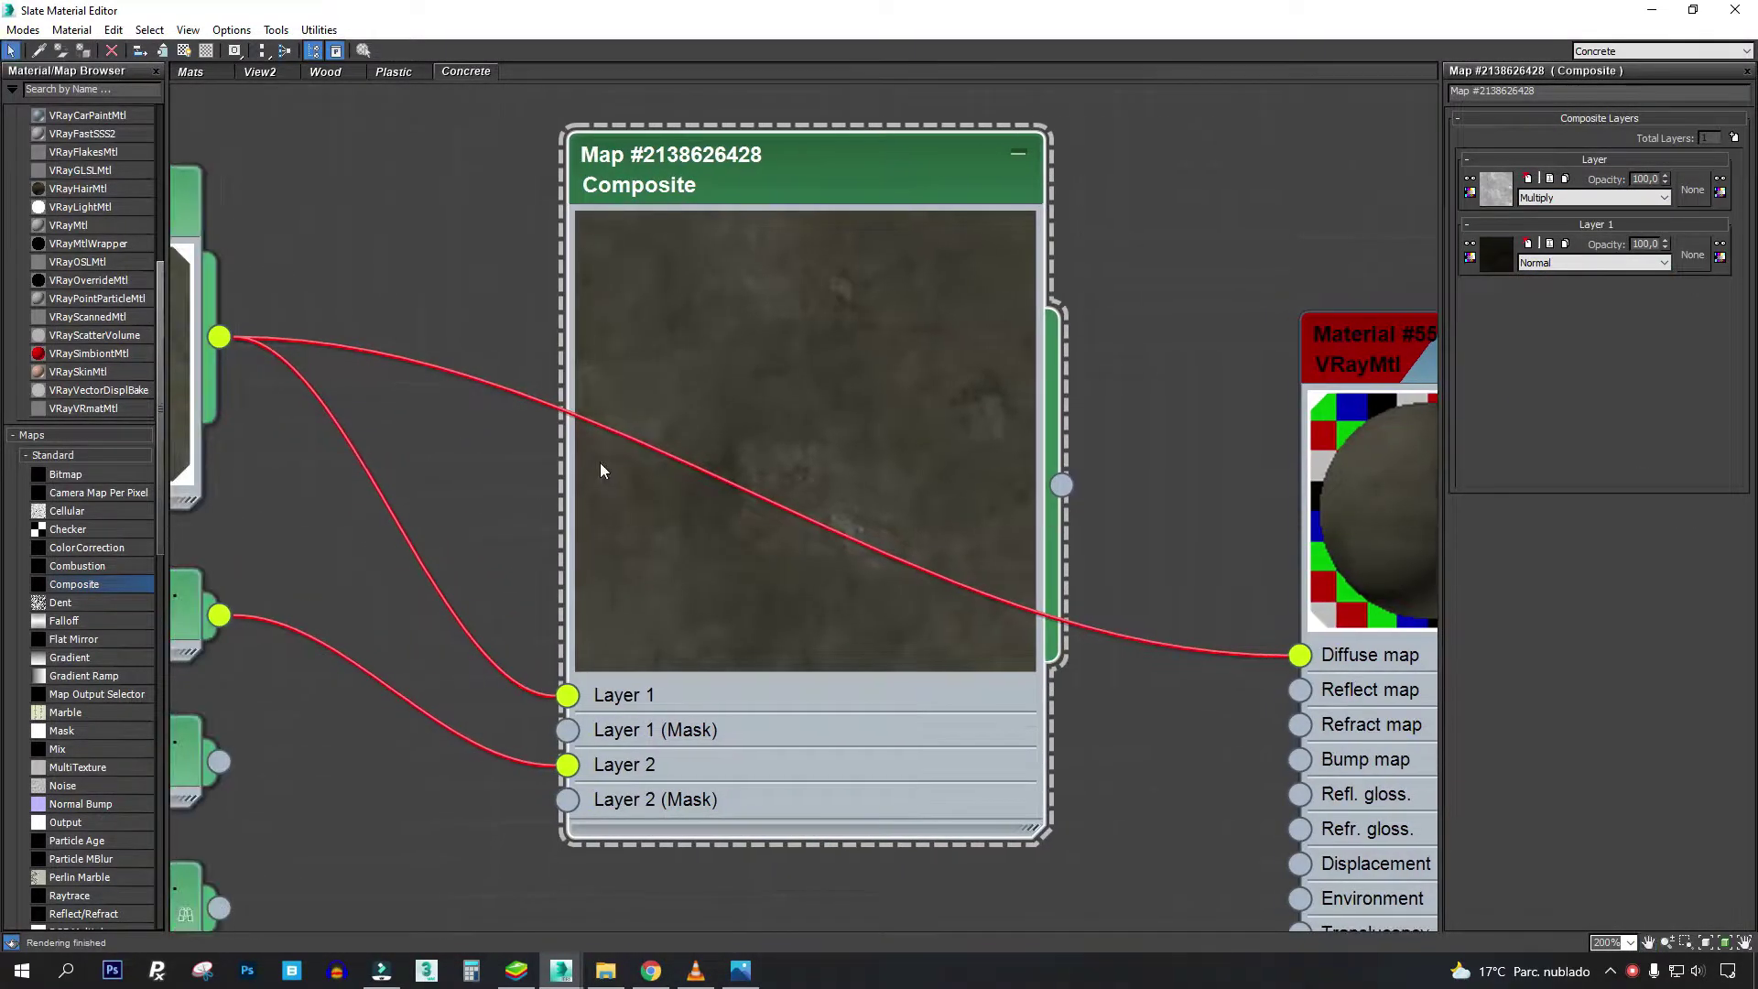
middle_click_drag(479, 602, 674, 602)
left_click_drag(763, 764, 605, 735)
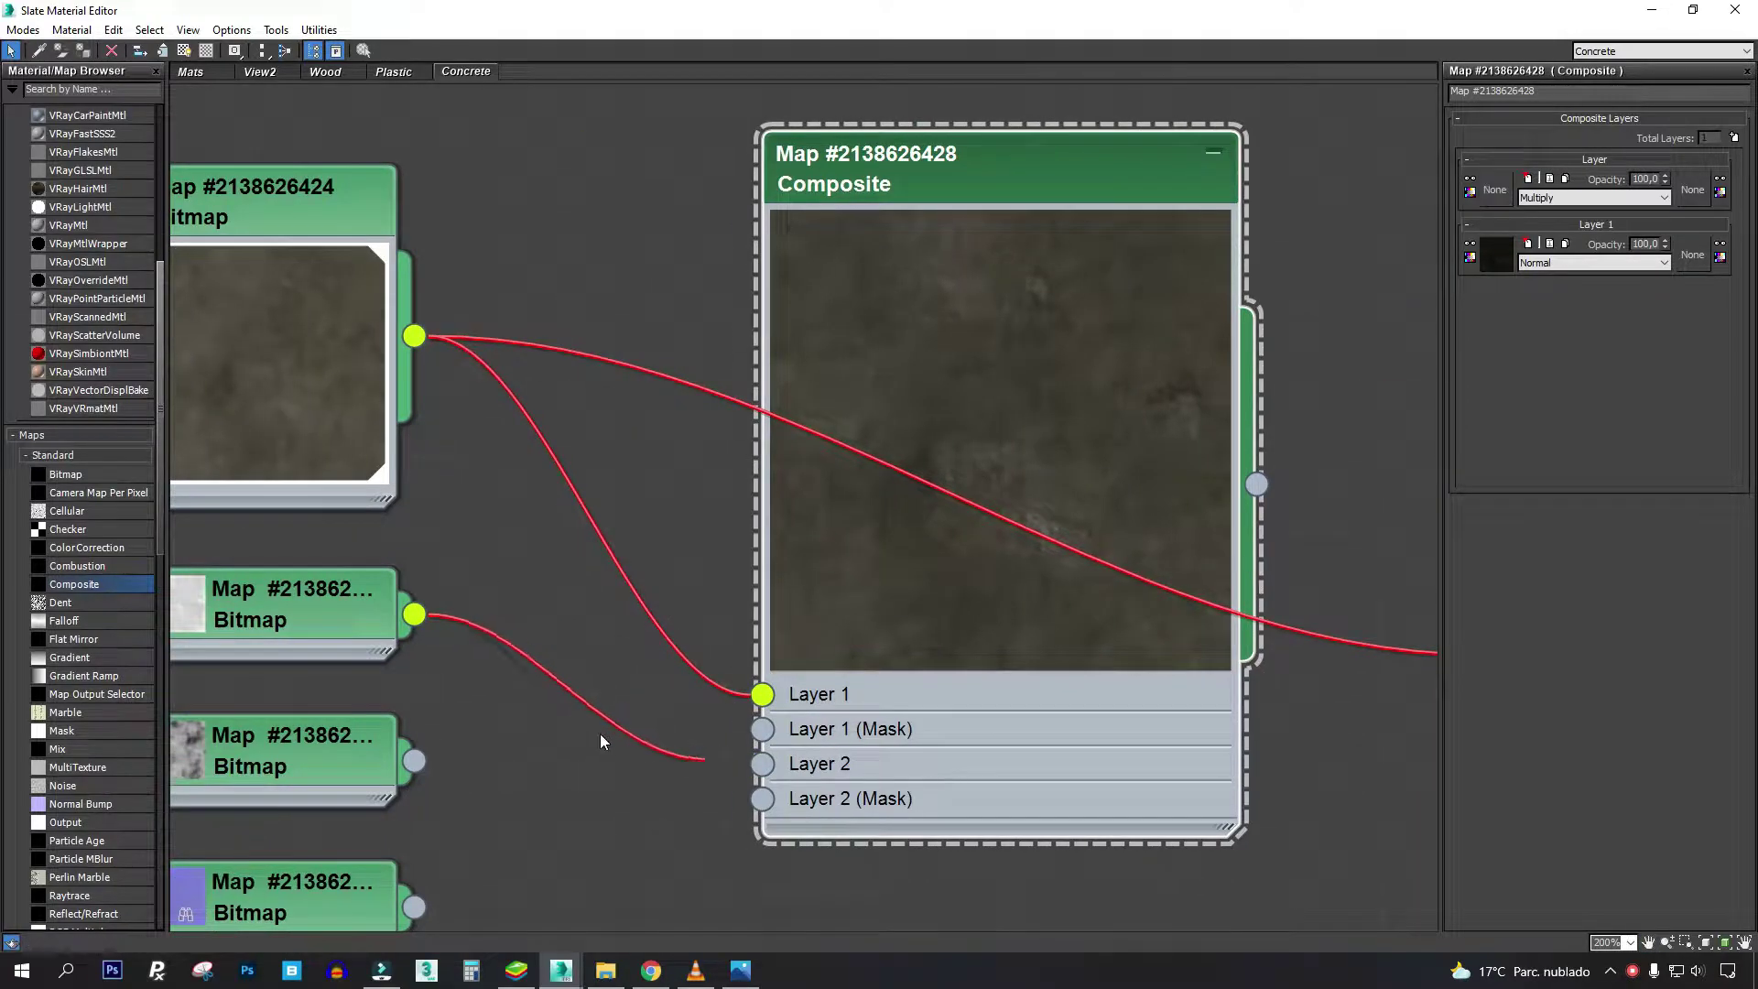
left_click_drag(984, 184, 947, 147)
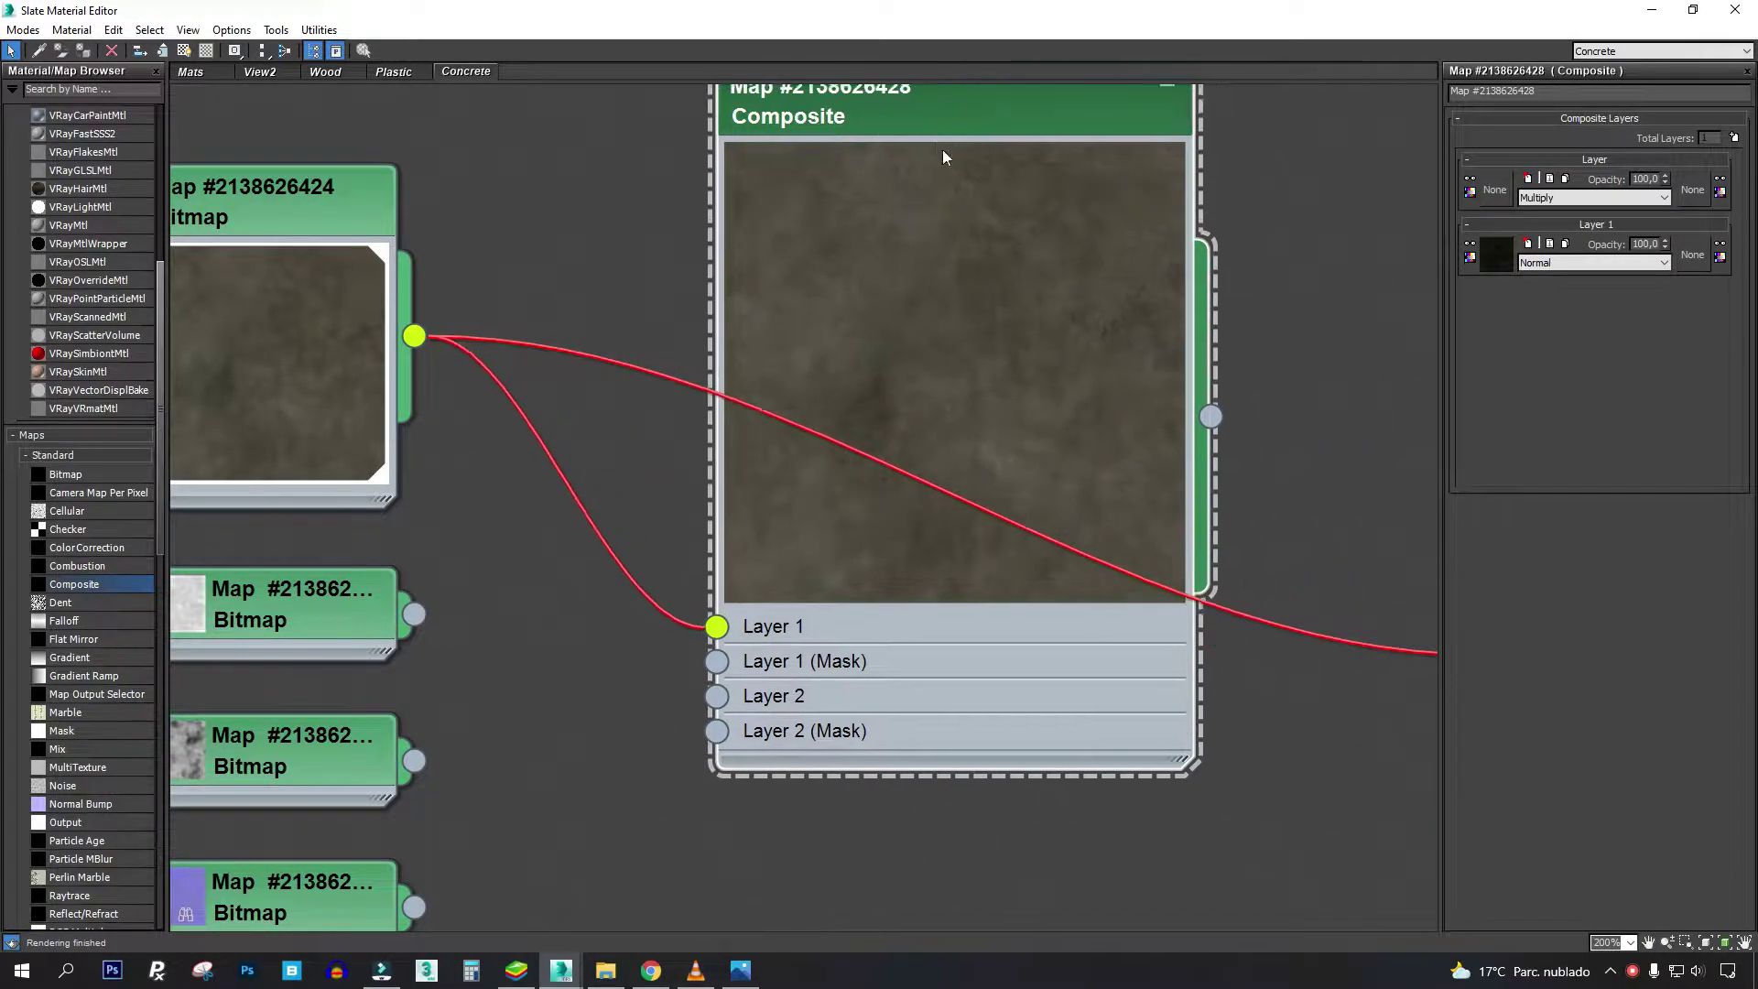
left_click_drag(414, 614, 726, 727)
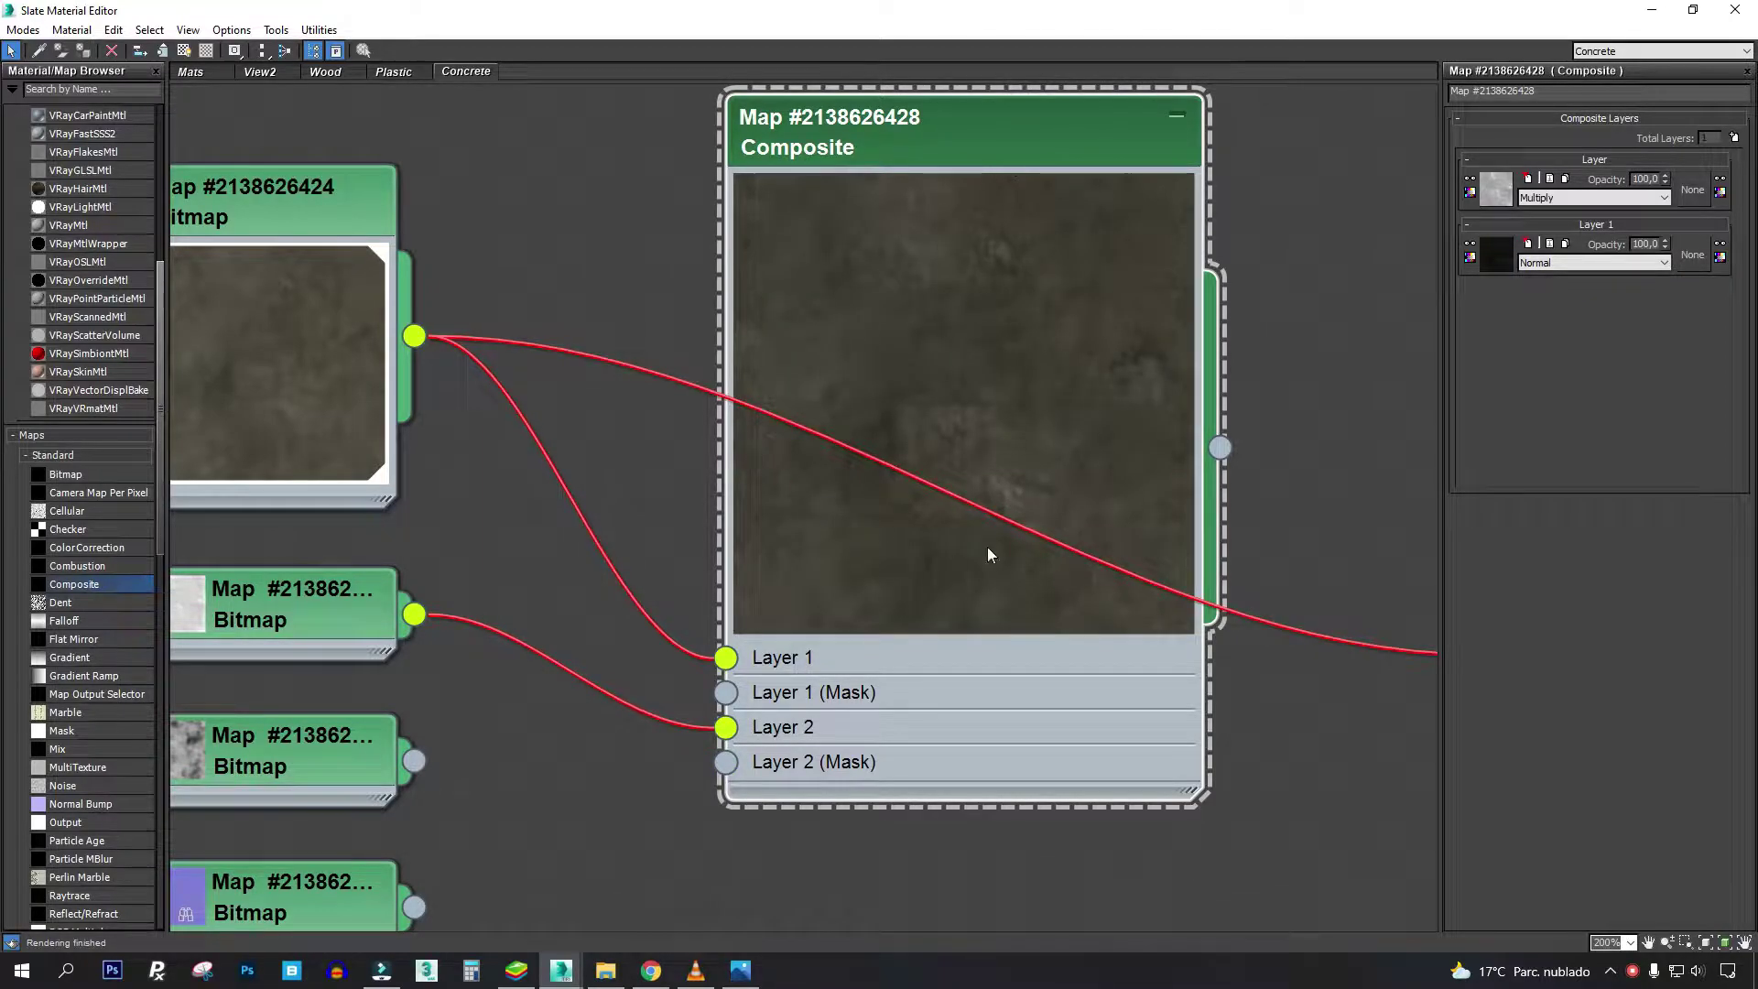
- Feed the Composite map into the material's Diffuse map and tidy the bitmap nodes
scroll(800, 487, "down", 2)
left_click_drag(959, 169, 960, 128)
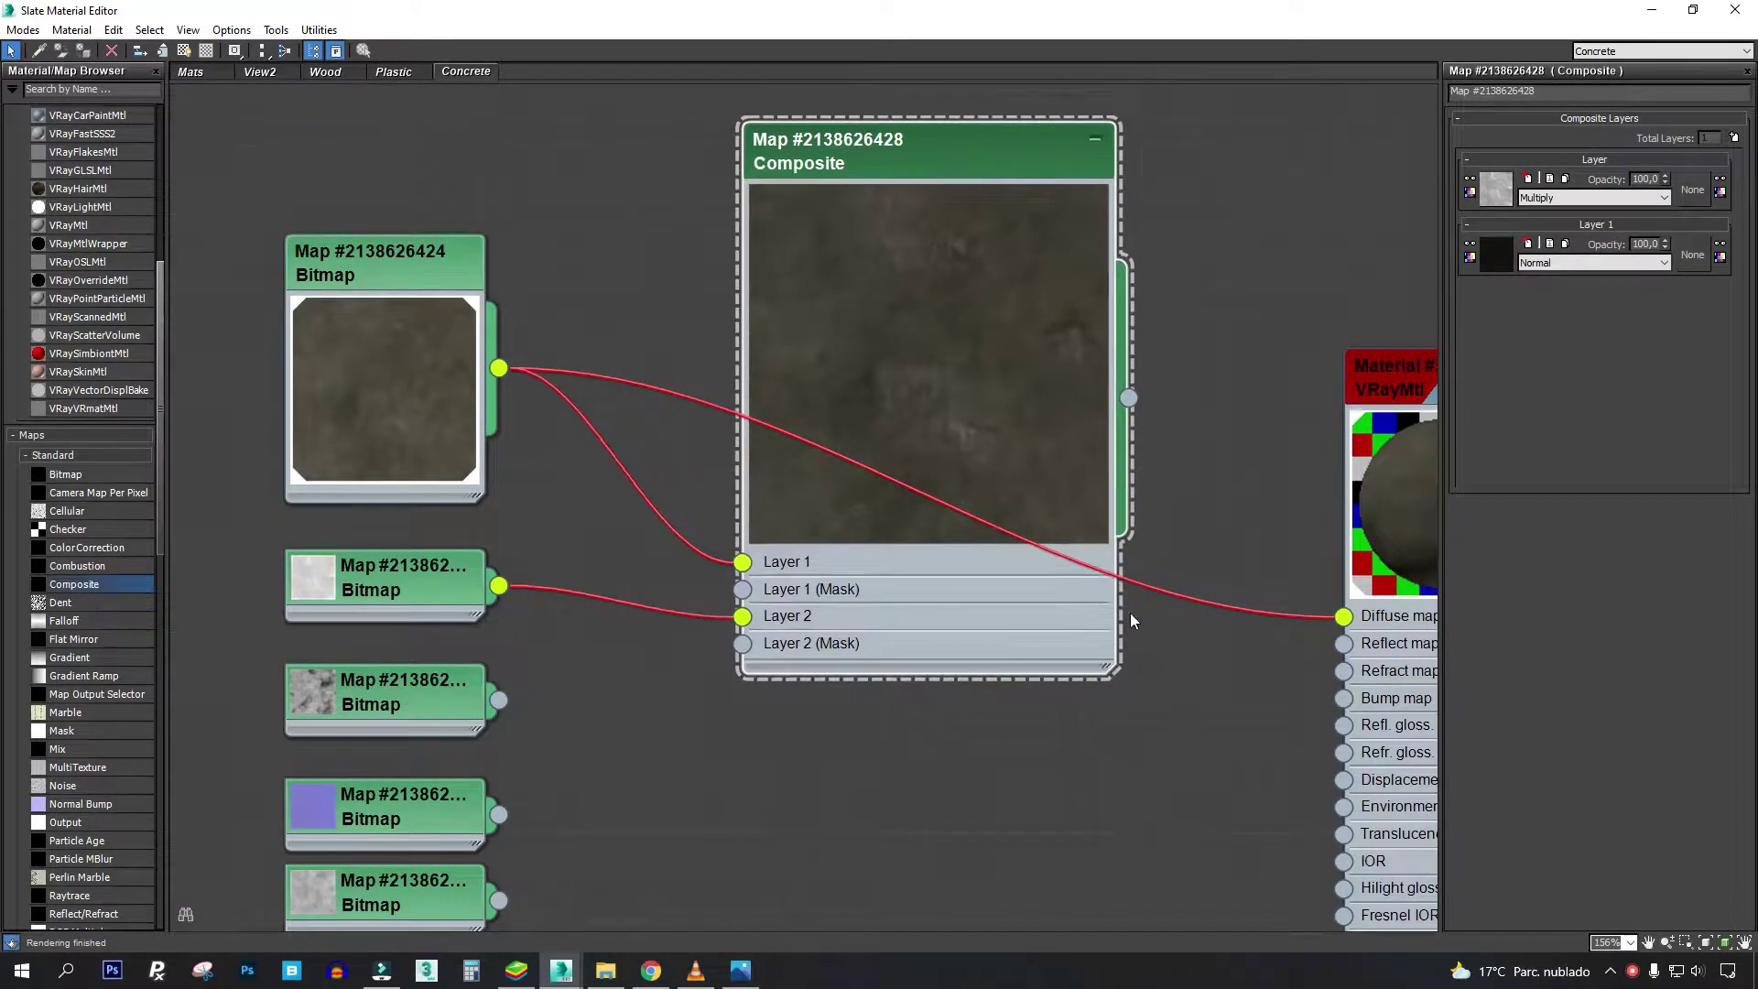
left_click_drag(1130, 613, 1040, 333)
scroll(791, 474, "up", 1)
left_click_drag(827, 522, 1235, 852)
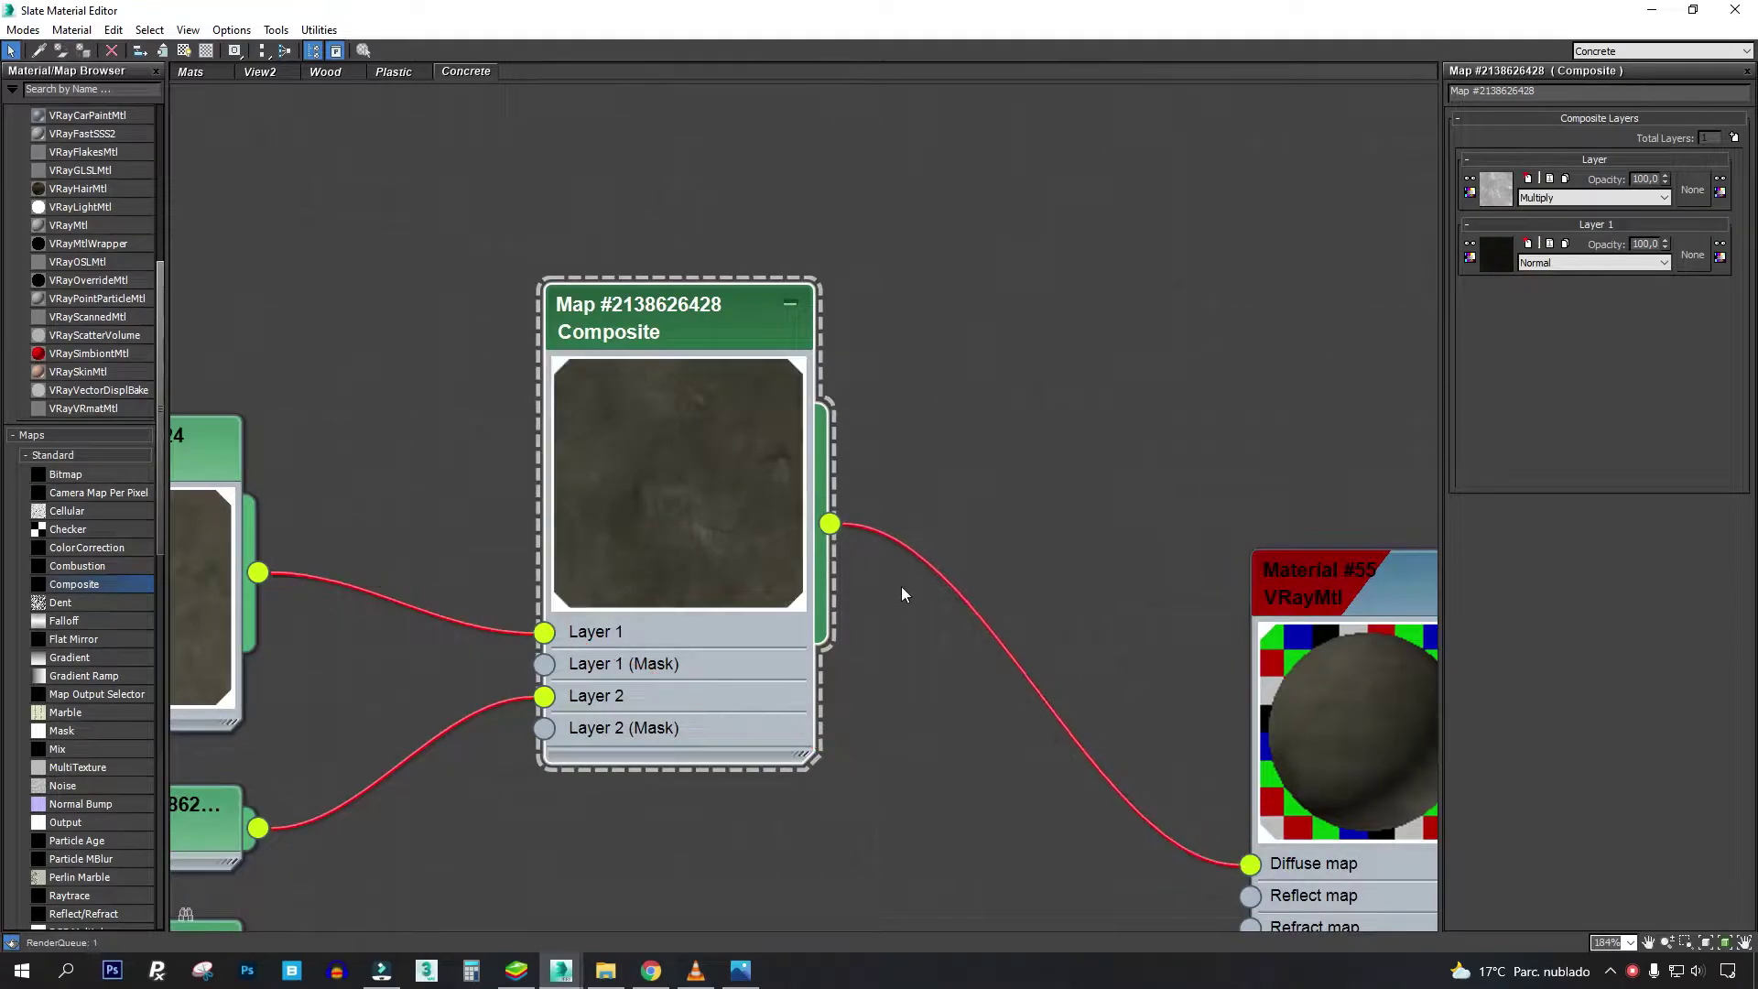
middle_click_drag(901, 586, 772, 475)
scroll(772, 475, "up", 1)
middle_click_drag(480, 477, 657, 439)
mouse_move(332, 328)
left_mouse_down()
mouse_move(448, 184)
mouse_move(378, 333)
mouse_move(398, 293)
left_mouse_up()
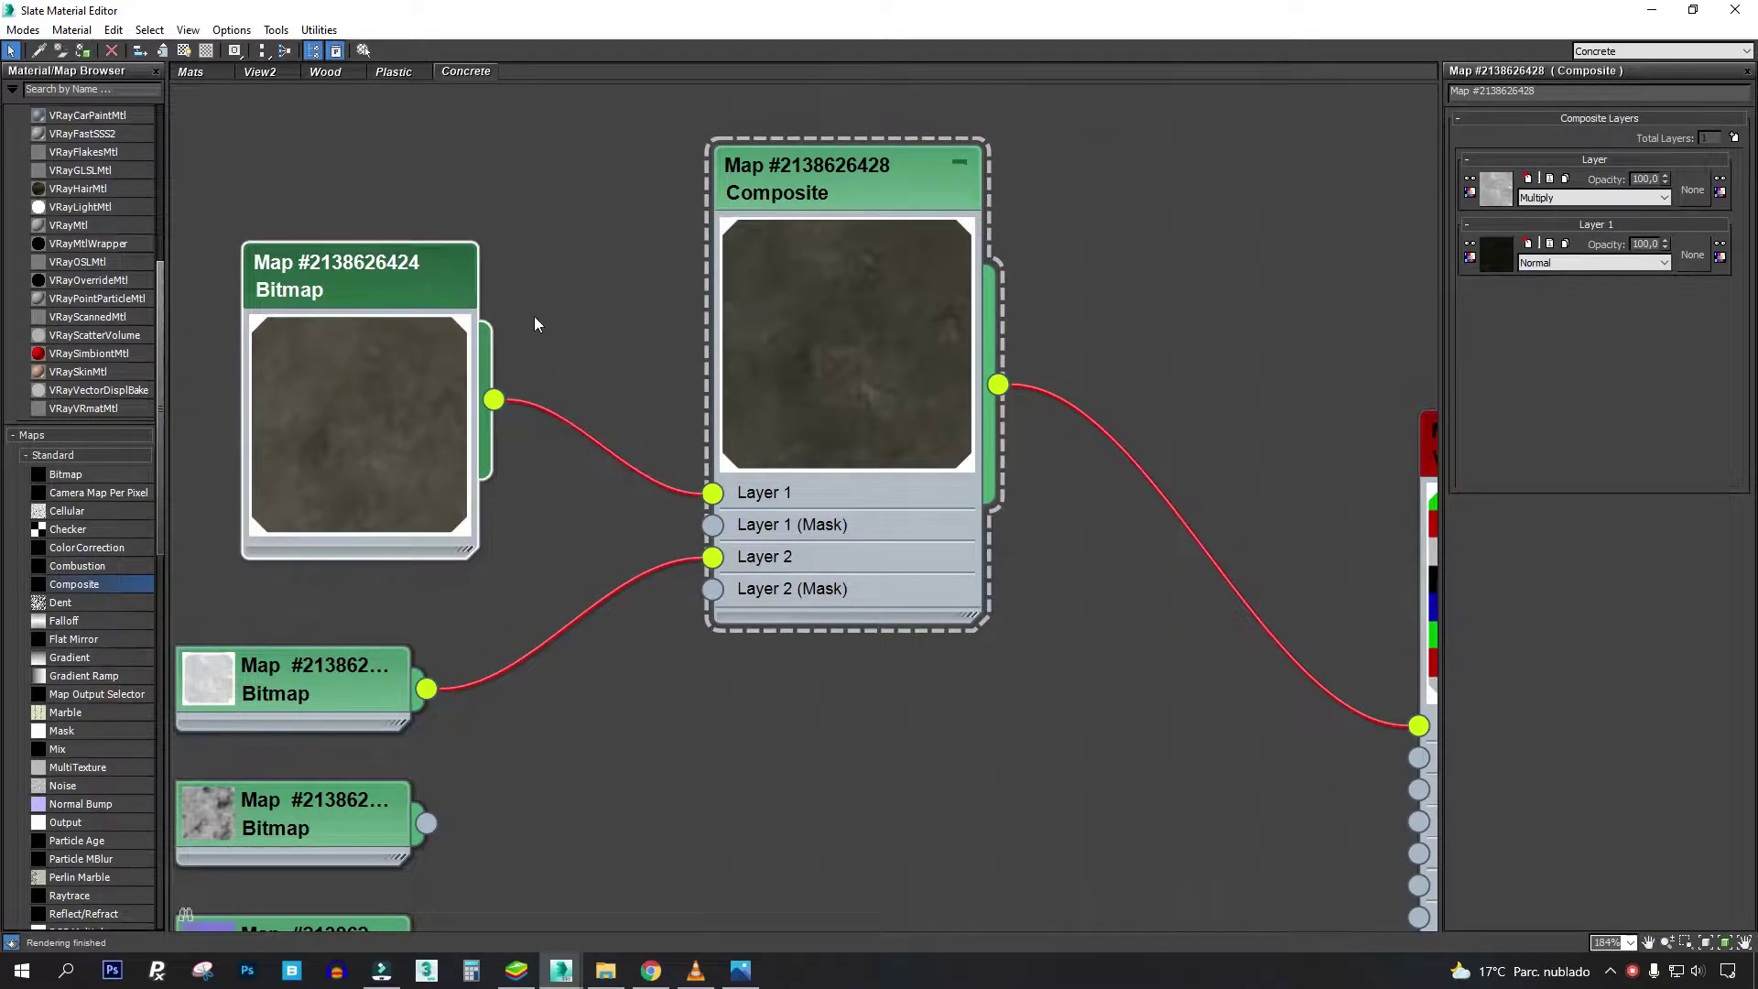
- Insert a Color Correction map between the Composite and the material's Diffuse
left_click_drag(118, 549, 1186, 524)
left_click_drag(1249, 472, 1218, 559)
middle_click_drag(1218, 558, 938, 443)
double_click(938, 443)
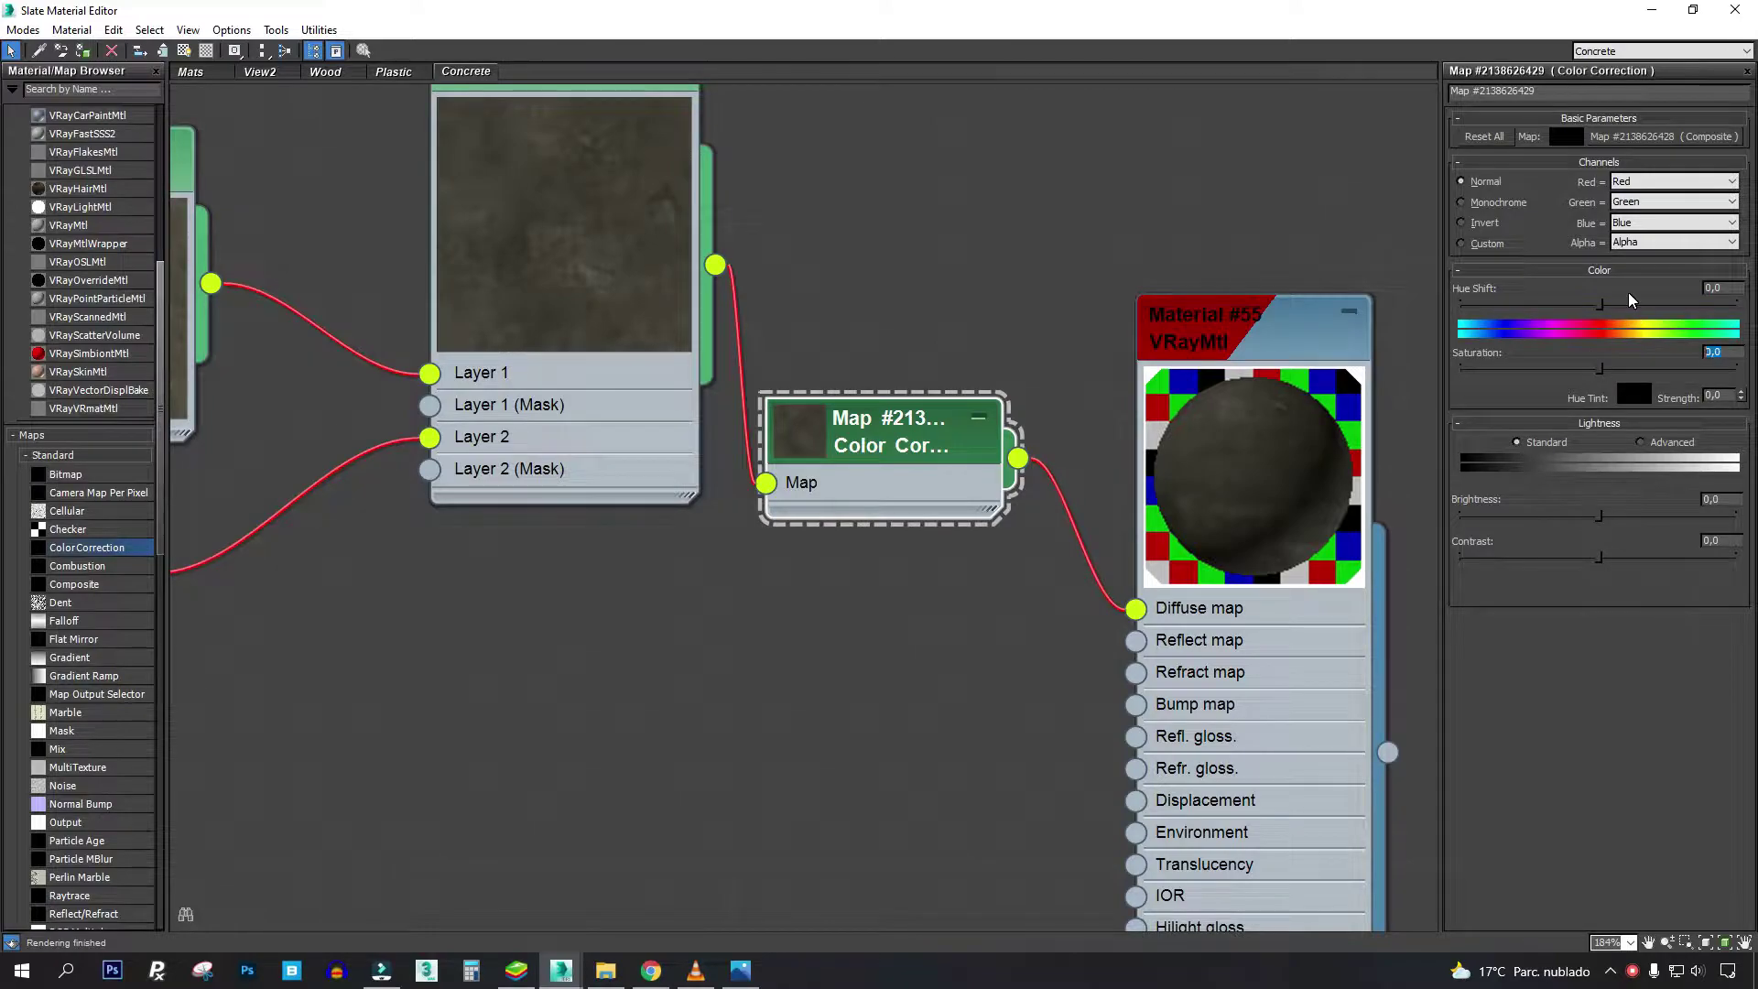
- Set the Color Correction saturation to -5
type("-5")
key("Return")
left_click(1693, 10)
left_click_drag(1215, 13, 1070, 398)
left_click_drag(925, 395, 1139, 531)
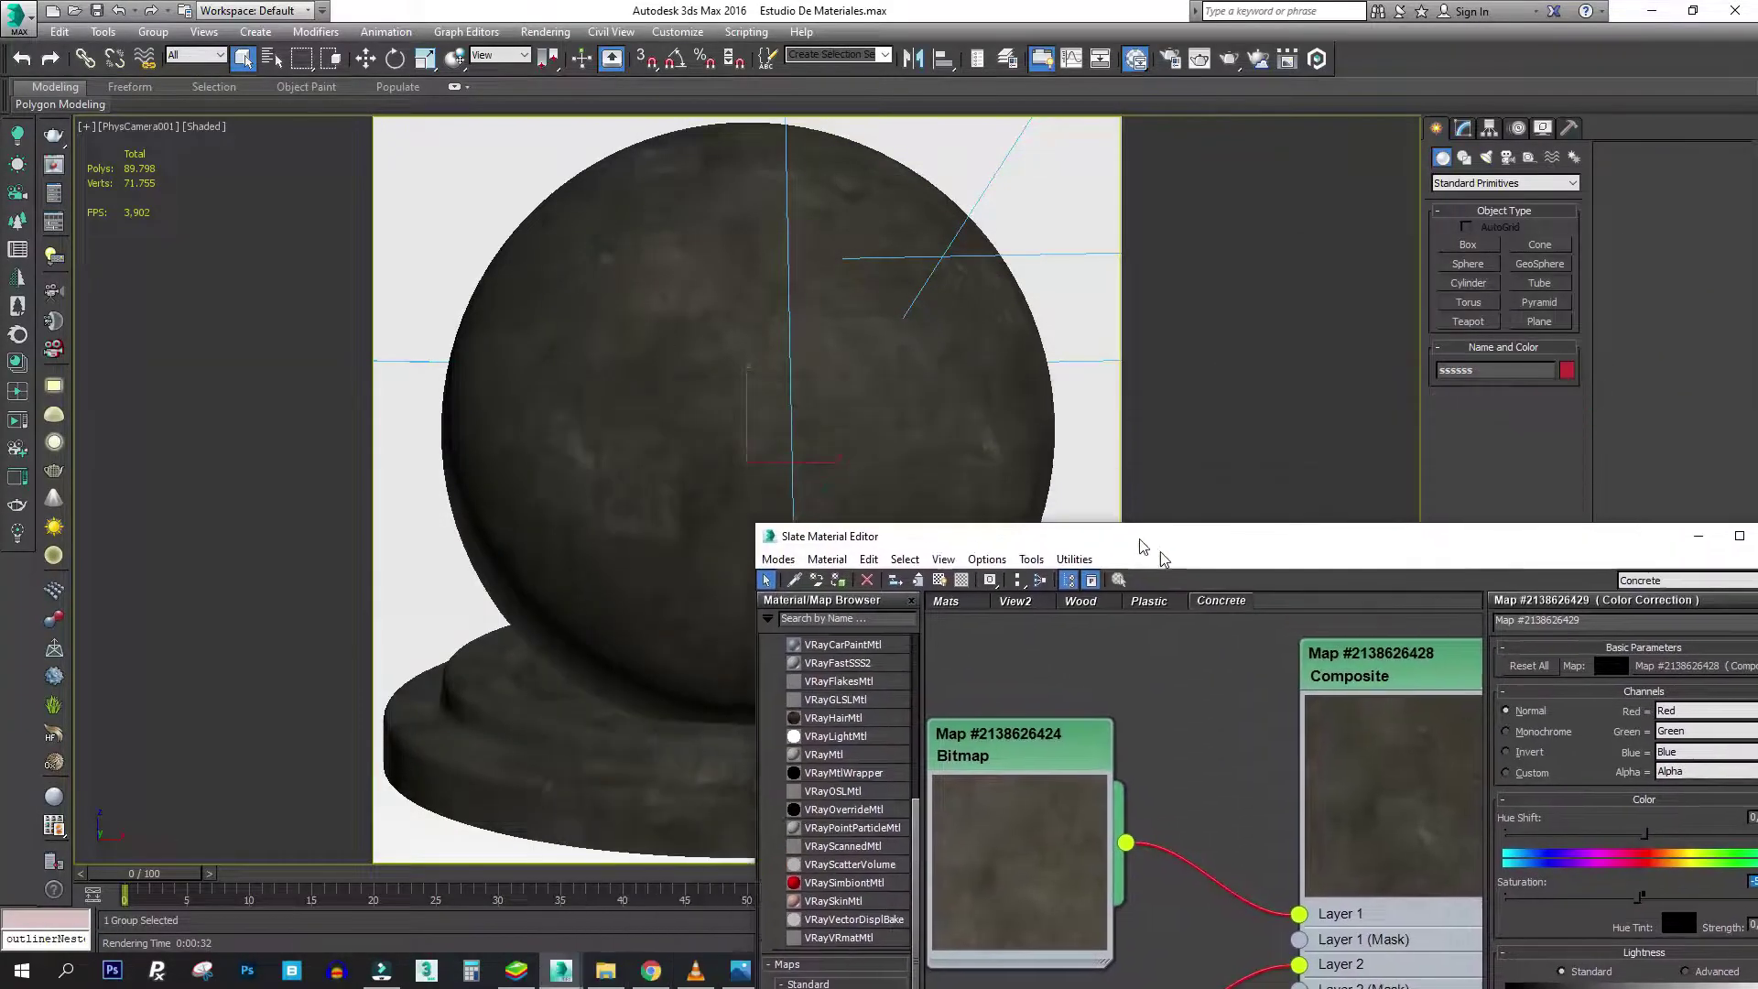
double_click(1138, 531)
- Make Material #55's Reflect colour white
double_click(1037, 392)
scroll(1065, 511, "up", 2)
double_click(1065, 511)
scroll(1065, 511, "up", 1)
middle_click_drag(1065, 512, 955, 609)
left_click(1552, 172)
left_click_drag(700, 213, 712, 213)
left_click(677, 273)
- Bring up the rustico.jpg reference photo and zoom in
scroll(1081, 392, "up", 1)
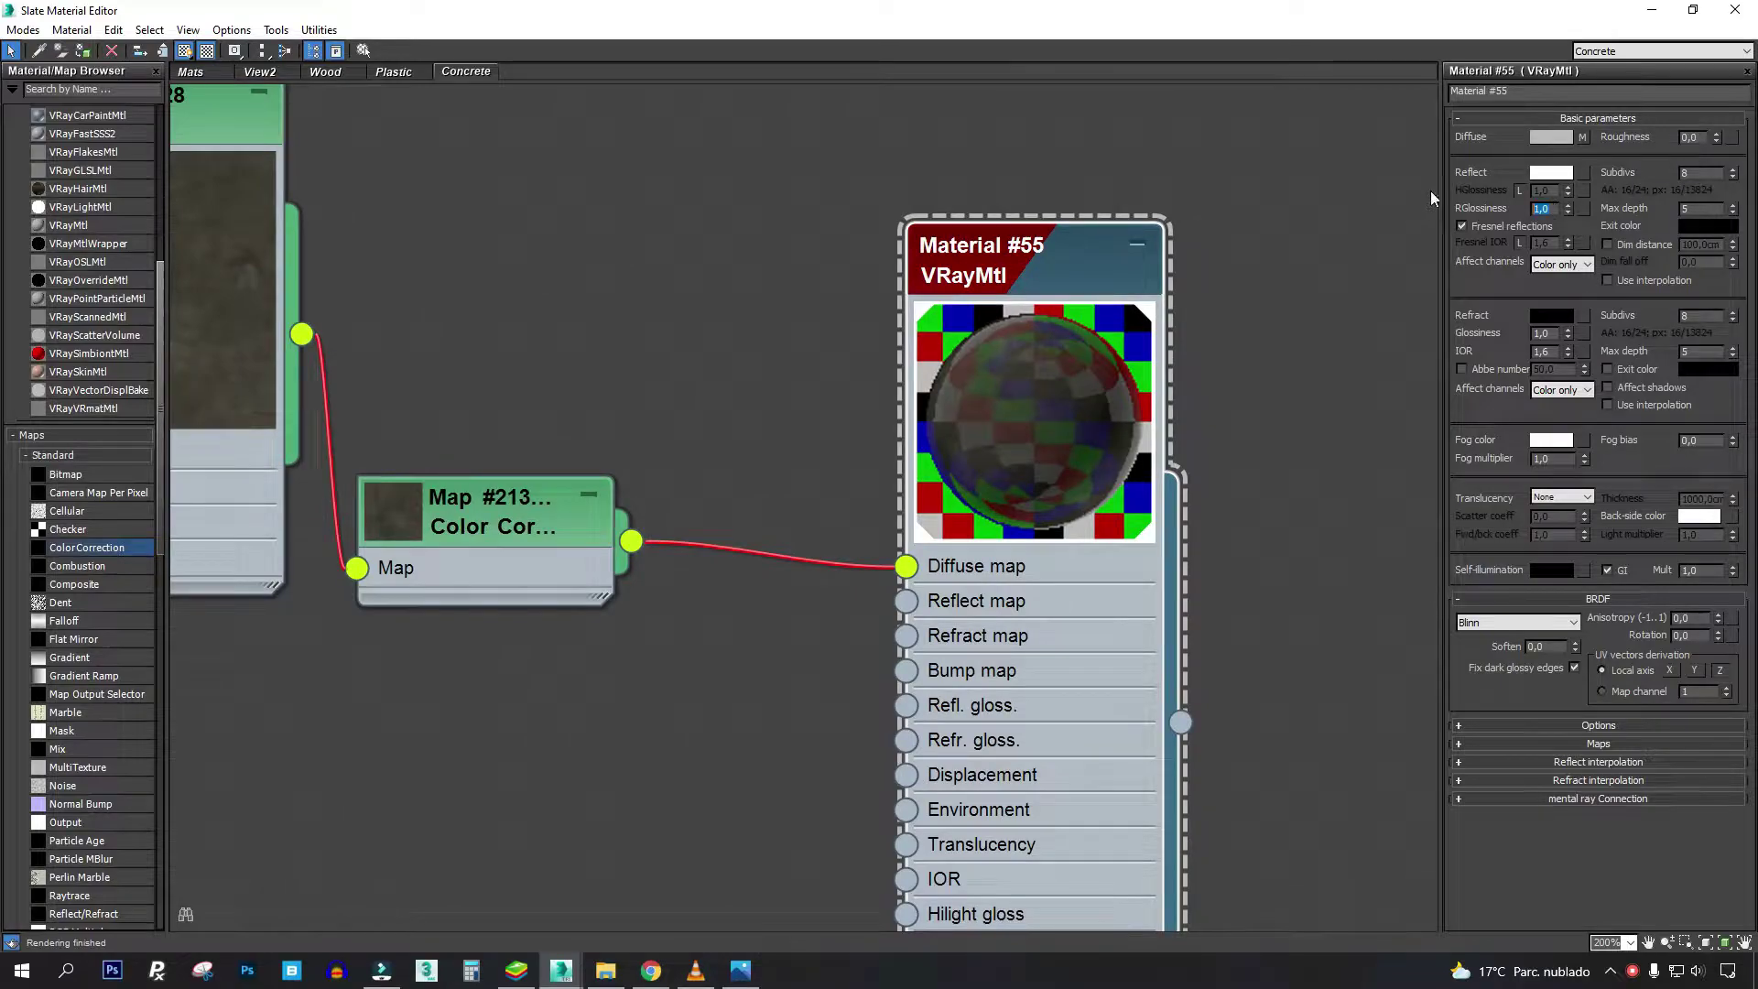
left_click(740, 971)
scroll(733, 464, "up", 1)
scroll(370, 670, "up", 2)
- Zoom around the sphere's seam lines and pitted concrete in rustico.jpg, then minimize Photos
scroll(745, 460, "up", 1)
scroll(745, 470, "down", 1)
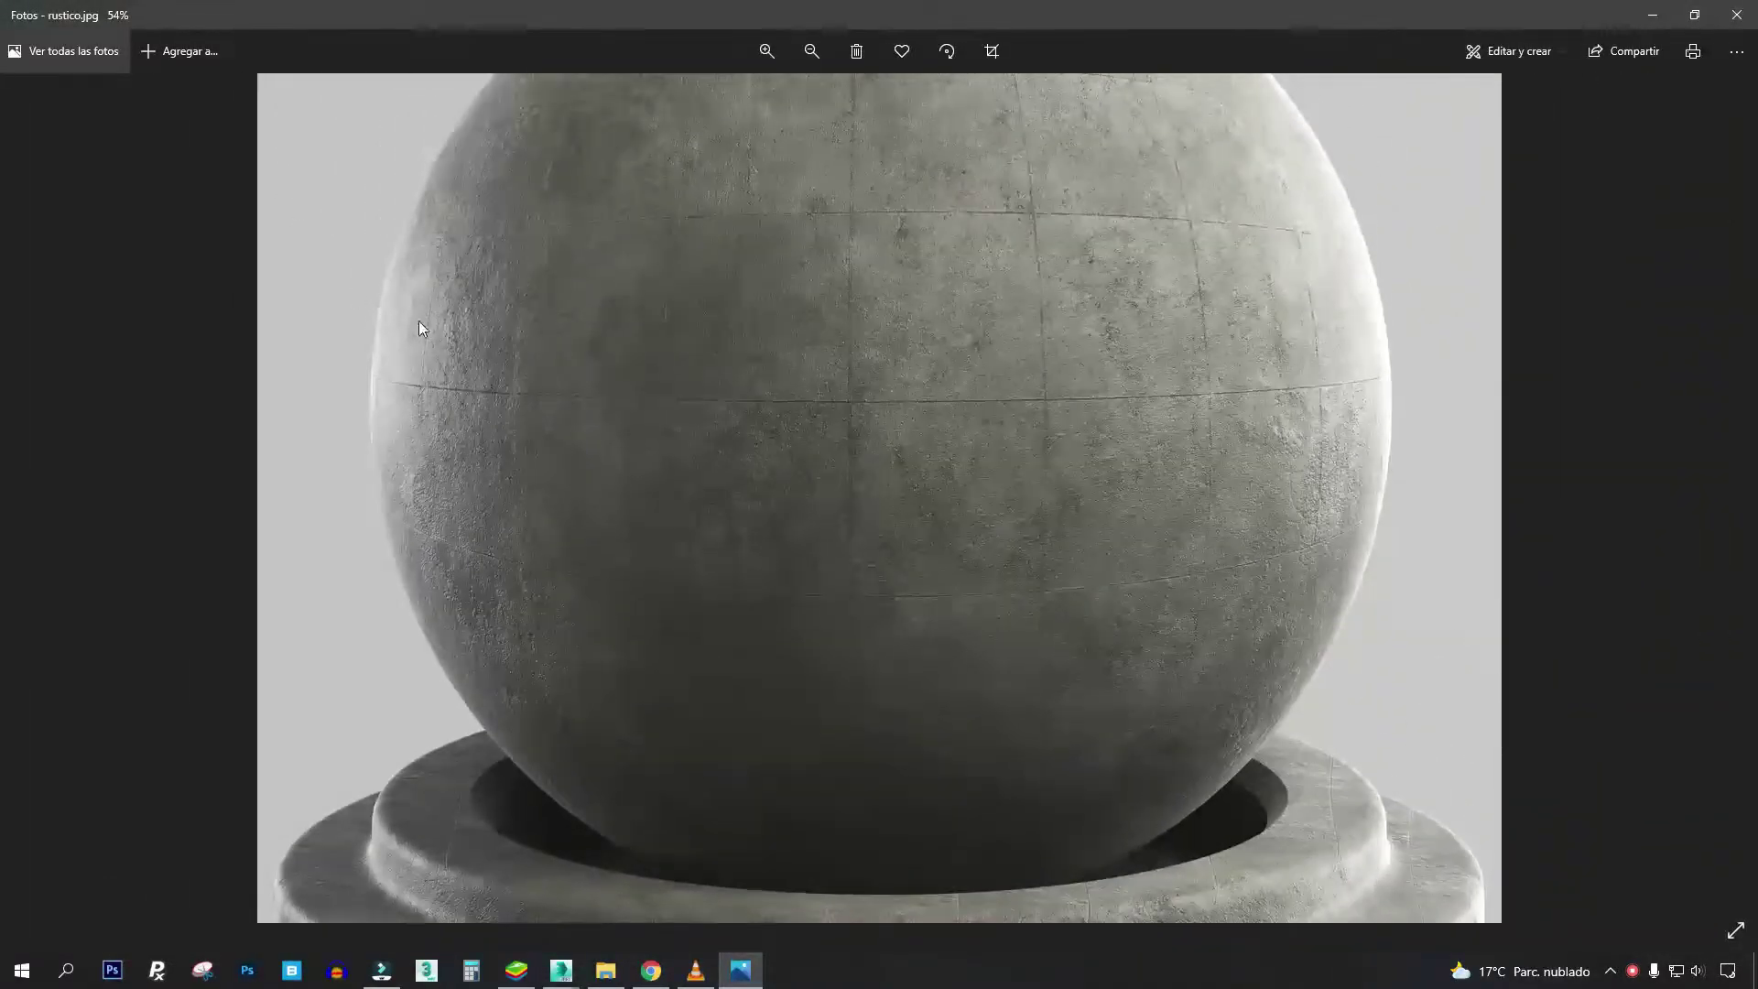
scroll(439, 330, "up", 3)
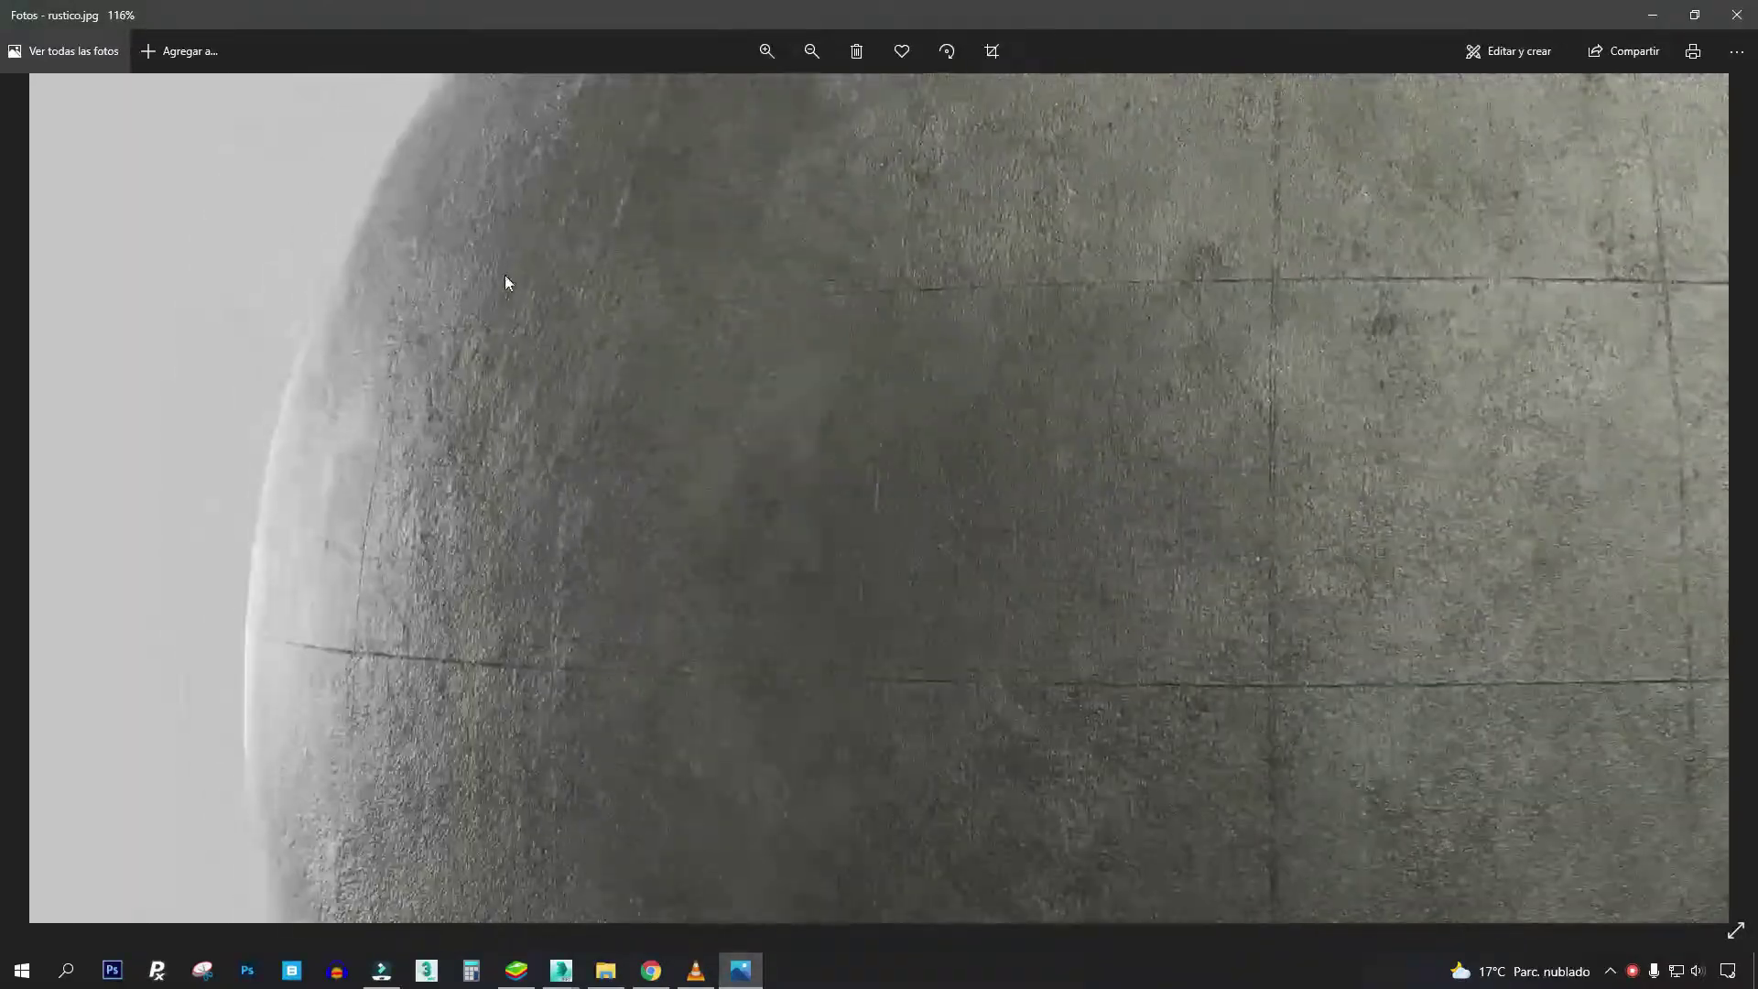
scroll(462, 348, "down", 2)
scroll(322, 599, "up", 1)
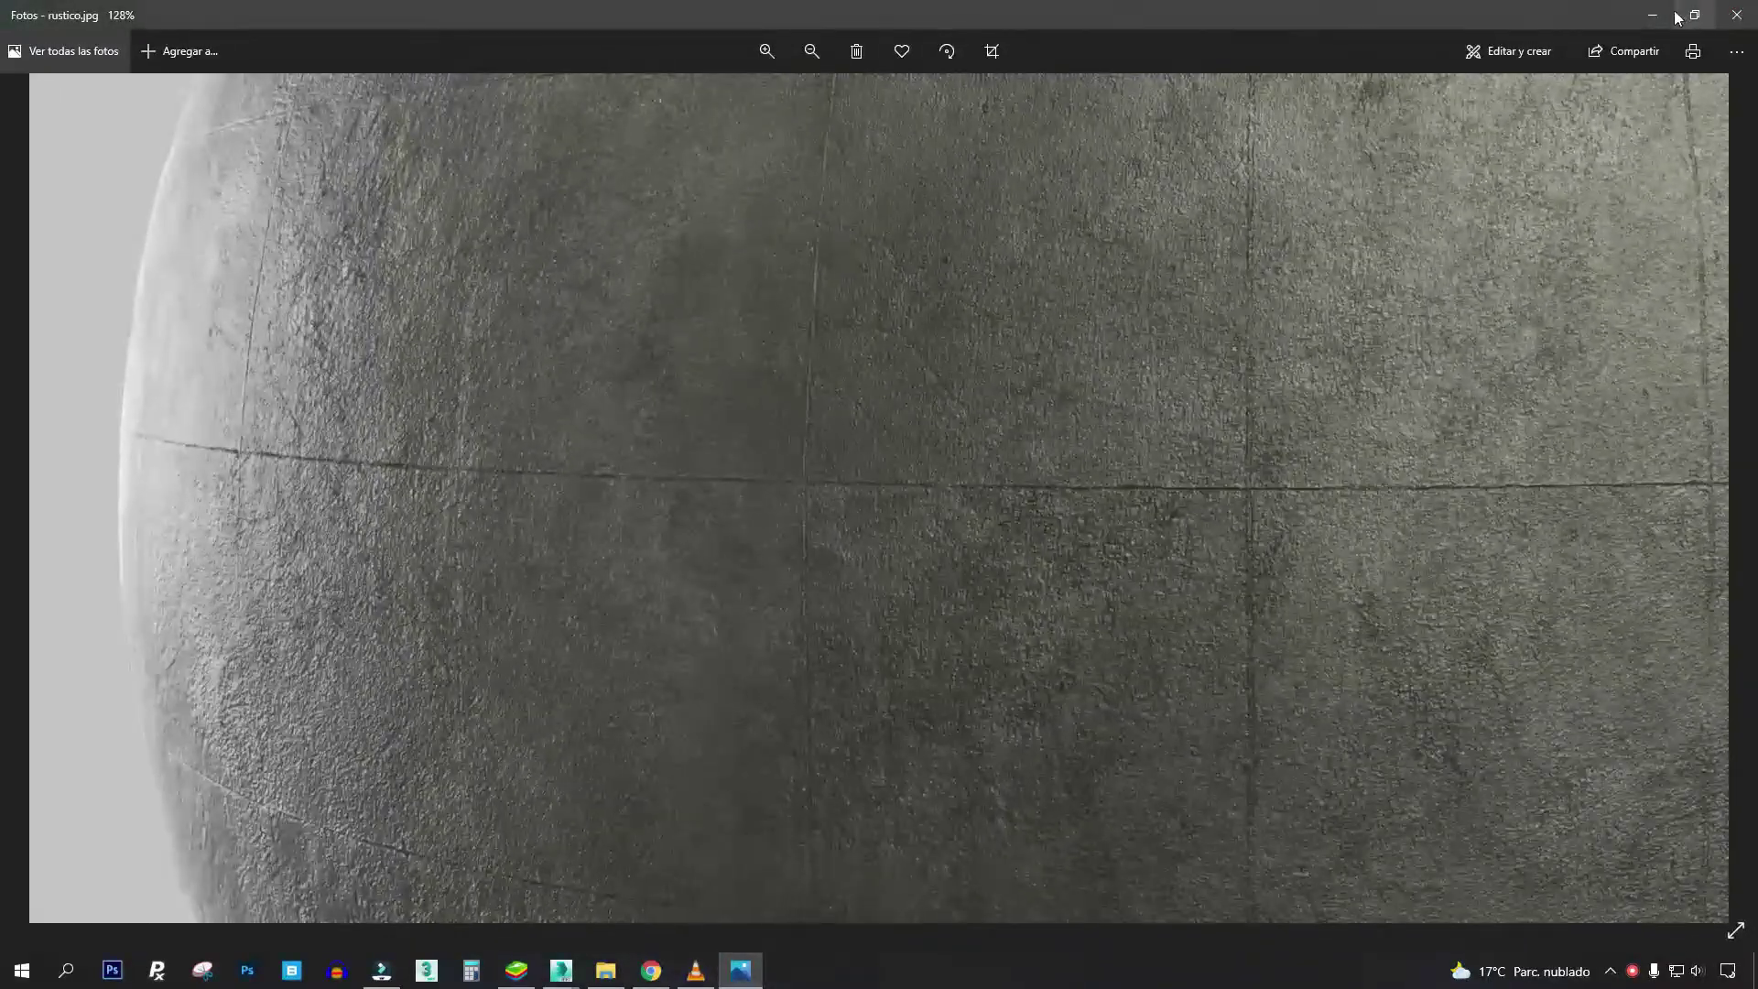
left_click(1653, 15)
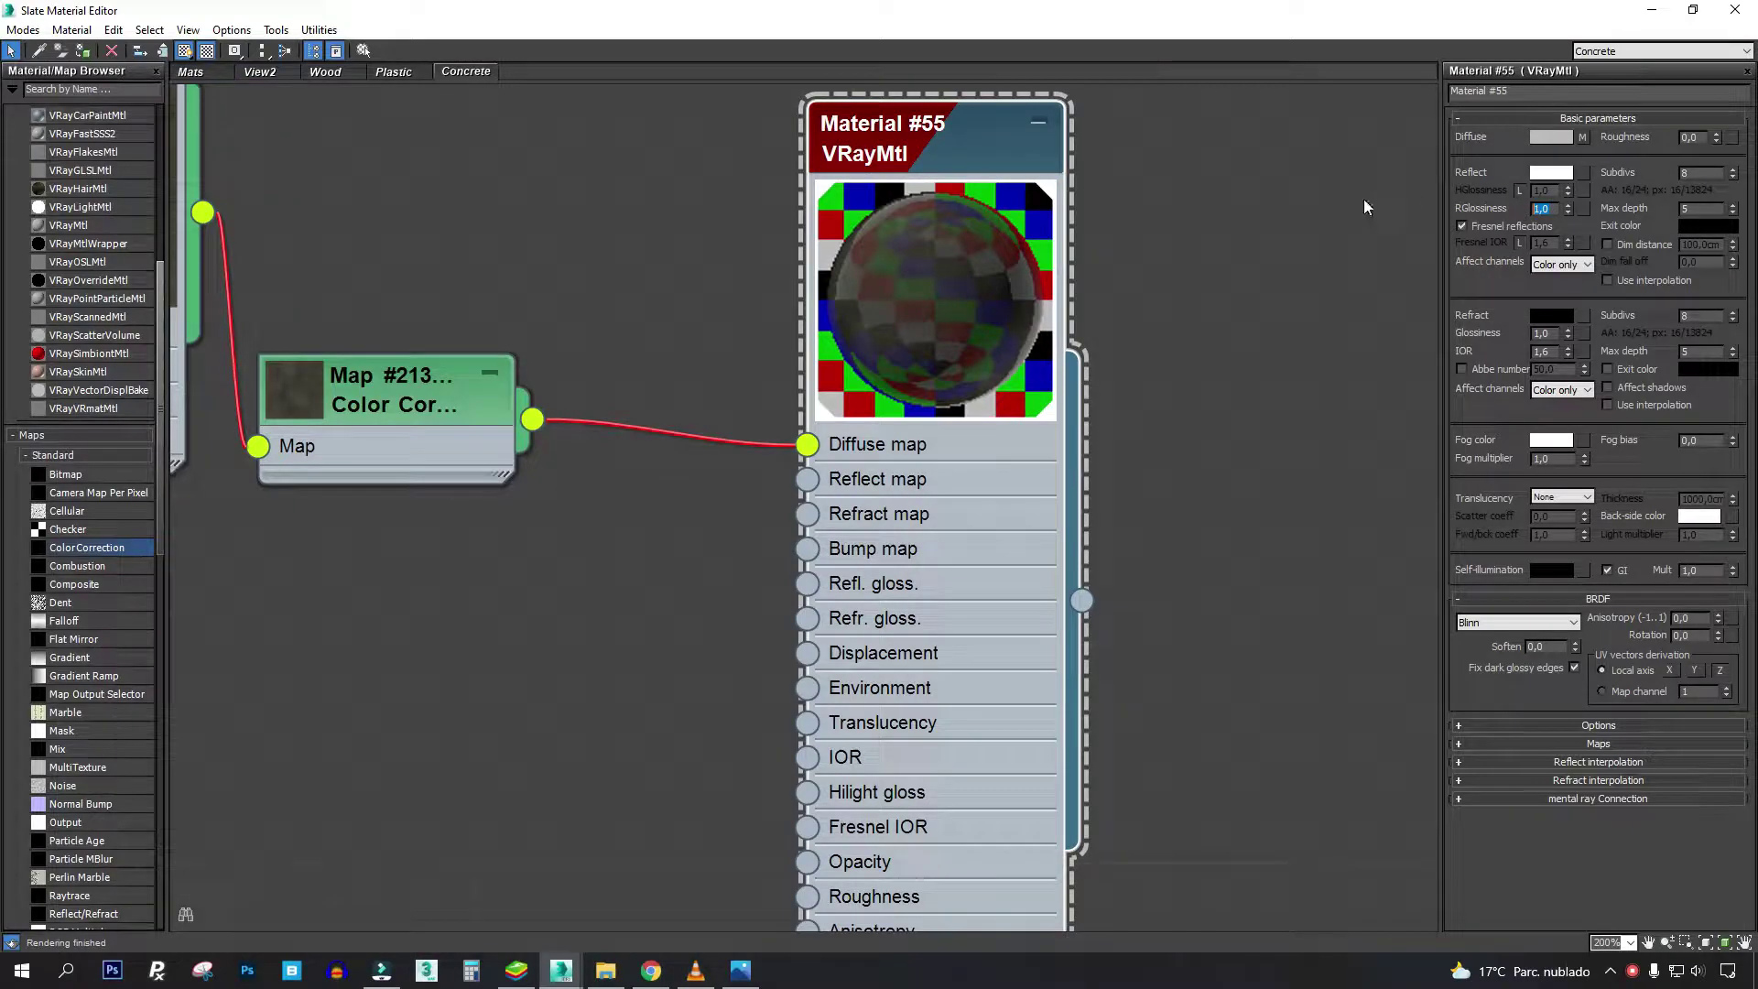
- Give the concrete VRayMtl reflection glossiness 0,5 and 16 reflect subdivisions
type("0,5")
key("Return")
middle_click_drag(970, 217, 949, 338)
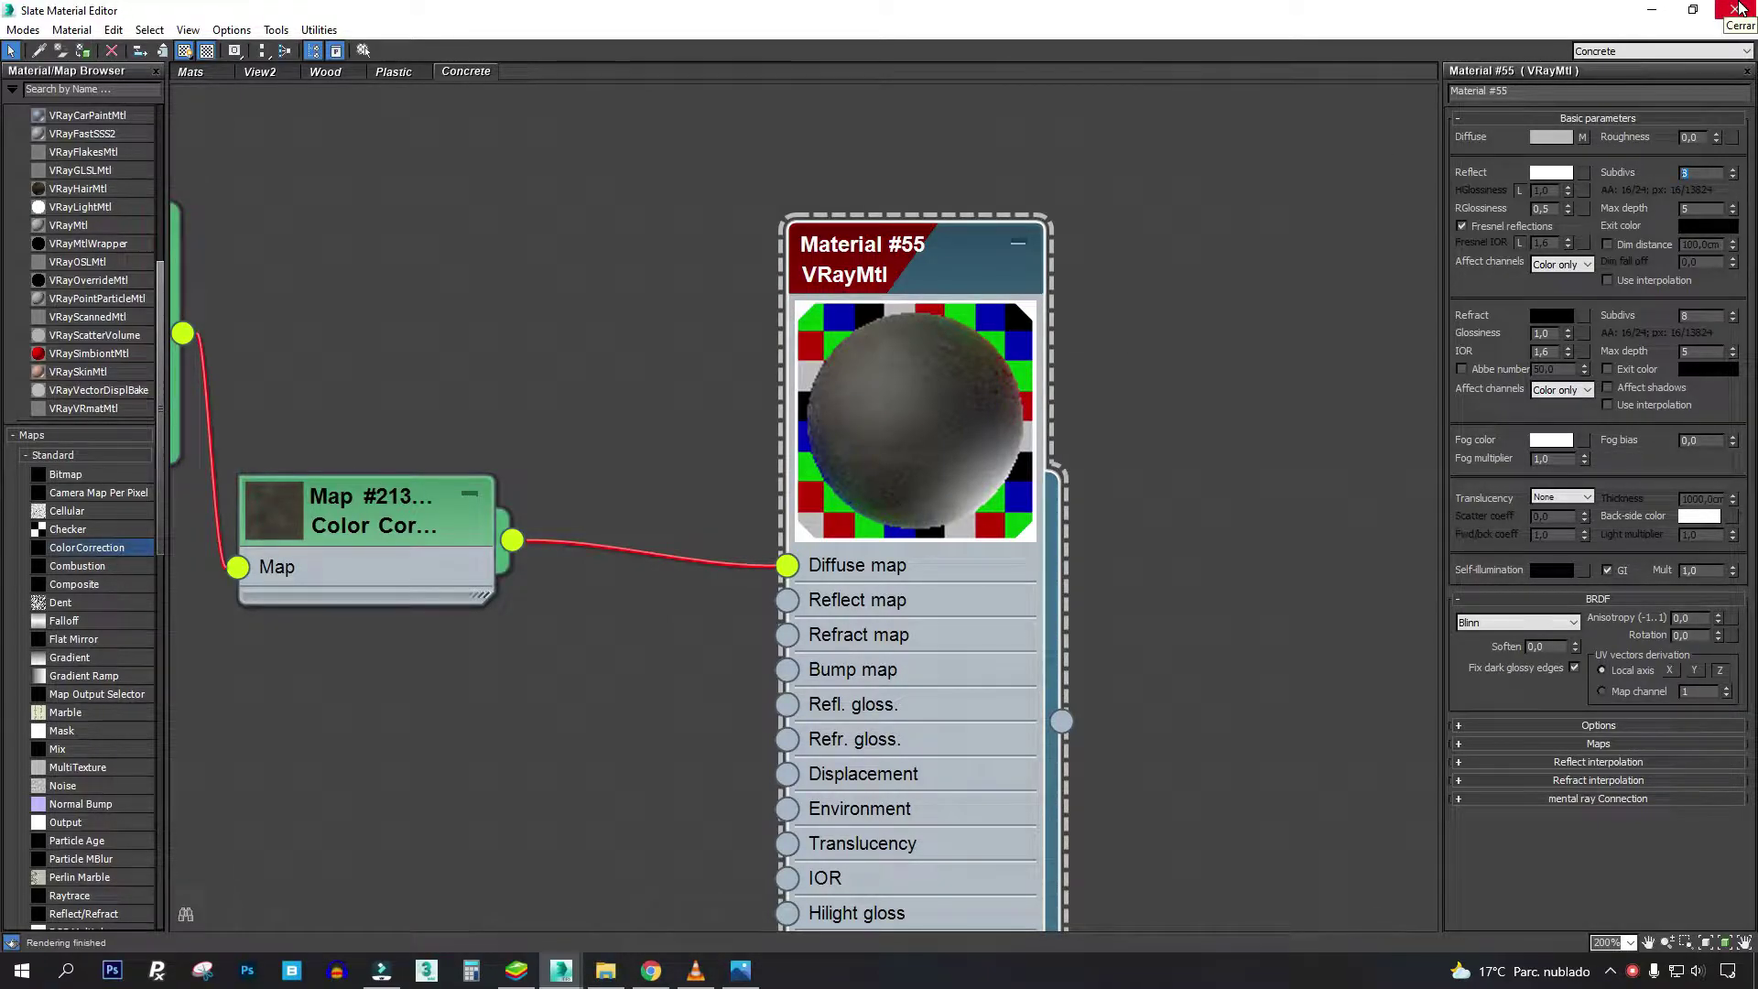
type("16")
middle_click_drag(936, 392, 936, 255)
scroll(1167, 370, "down", 1)
scroll(1166, 370, "down", 1)
middle_click_drag(1167, 370, 1178, 302)
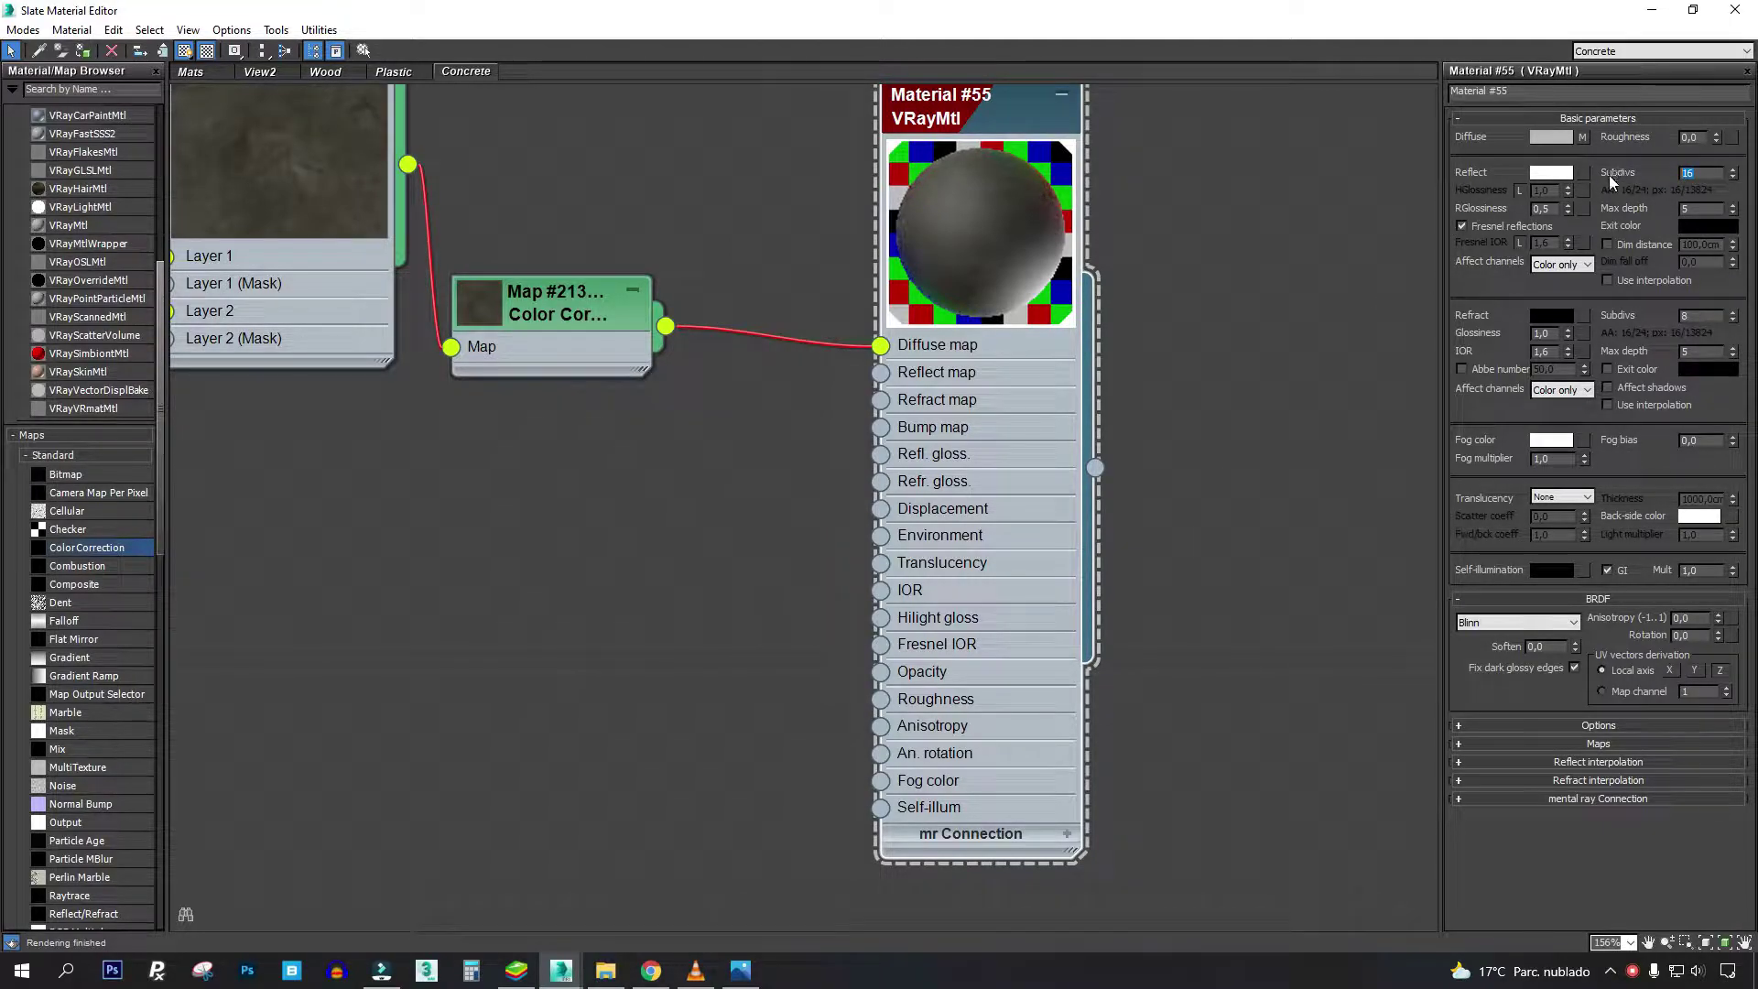
scroll(735, 349, "down", 2)
left_click_drag(634, 345, 671, 293)
middle_click_drag(670, 293, 701, 320)
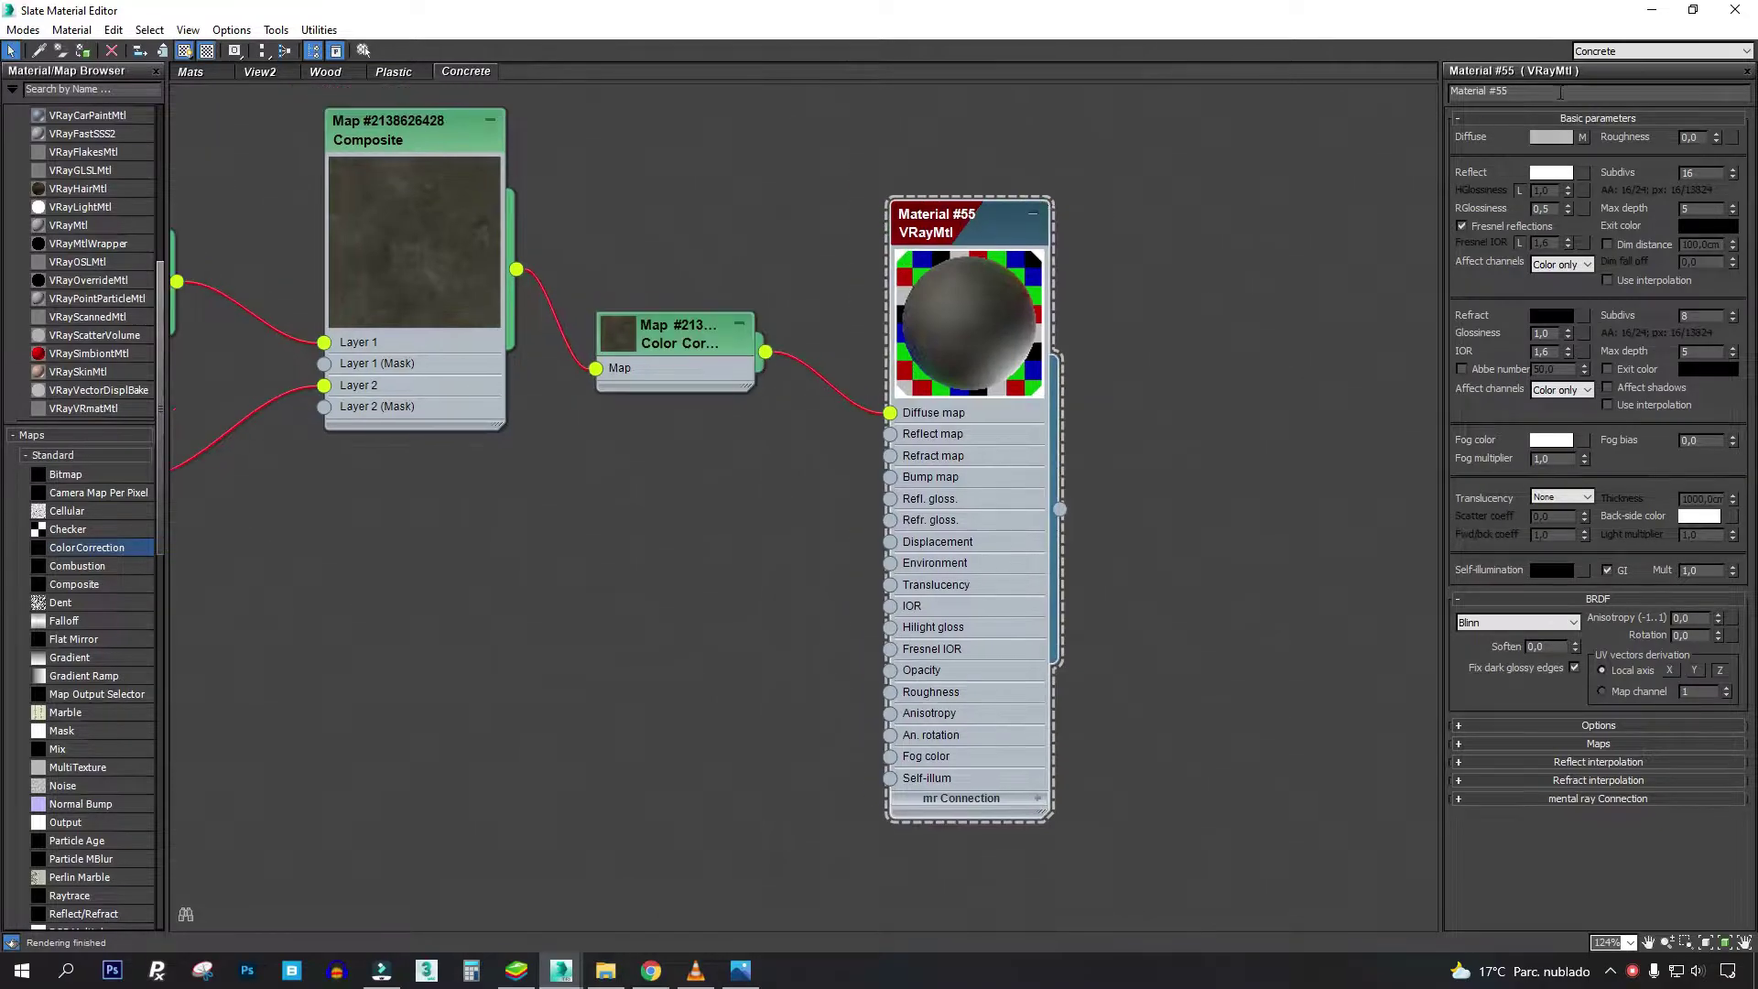
left_click(1513, 622)
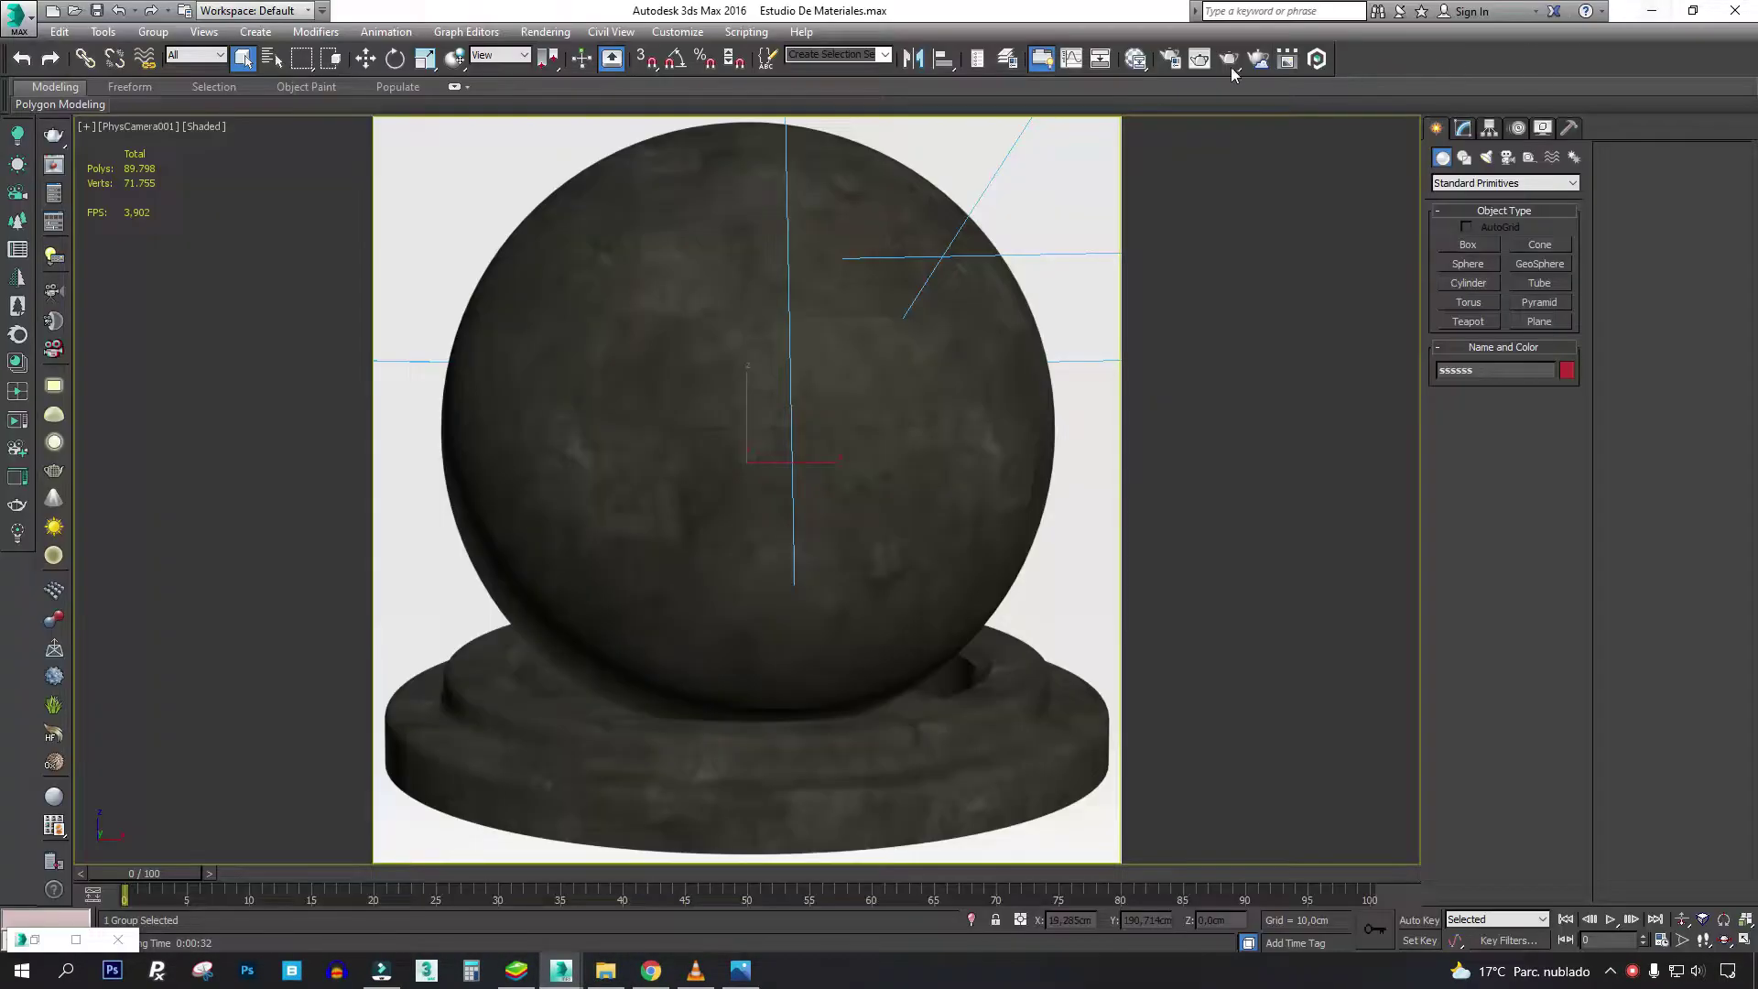
- Render a V-Ray test, compare it with the rustico.jpg pedestal base, then reopen the Slate editor
left_click(1230, 62)
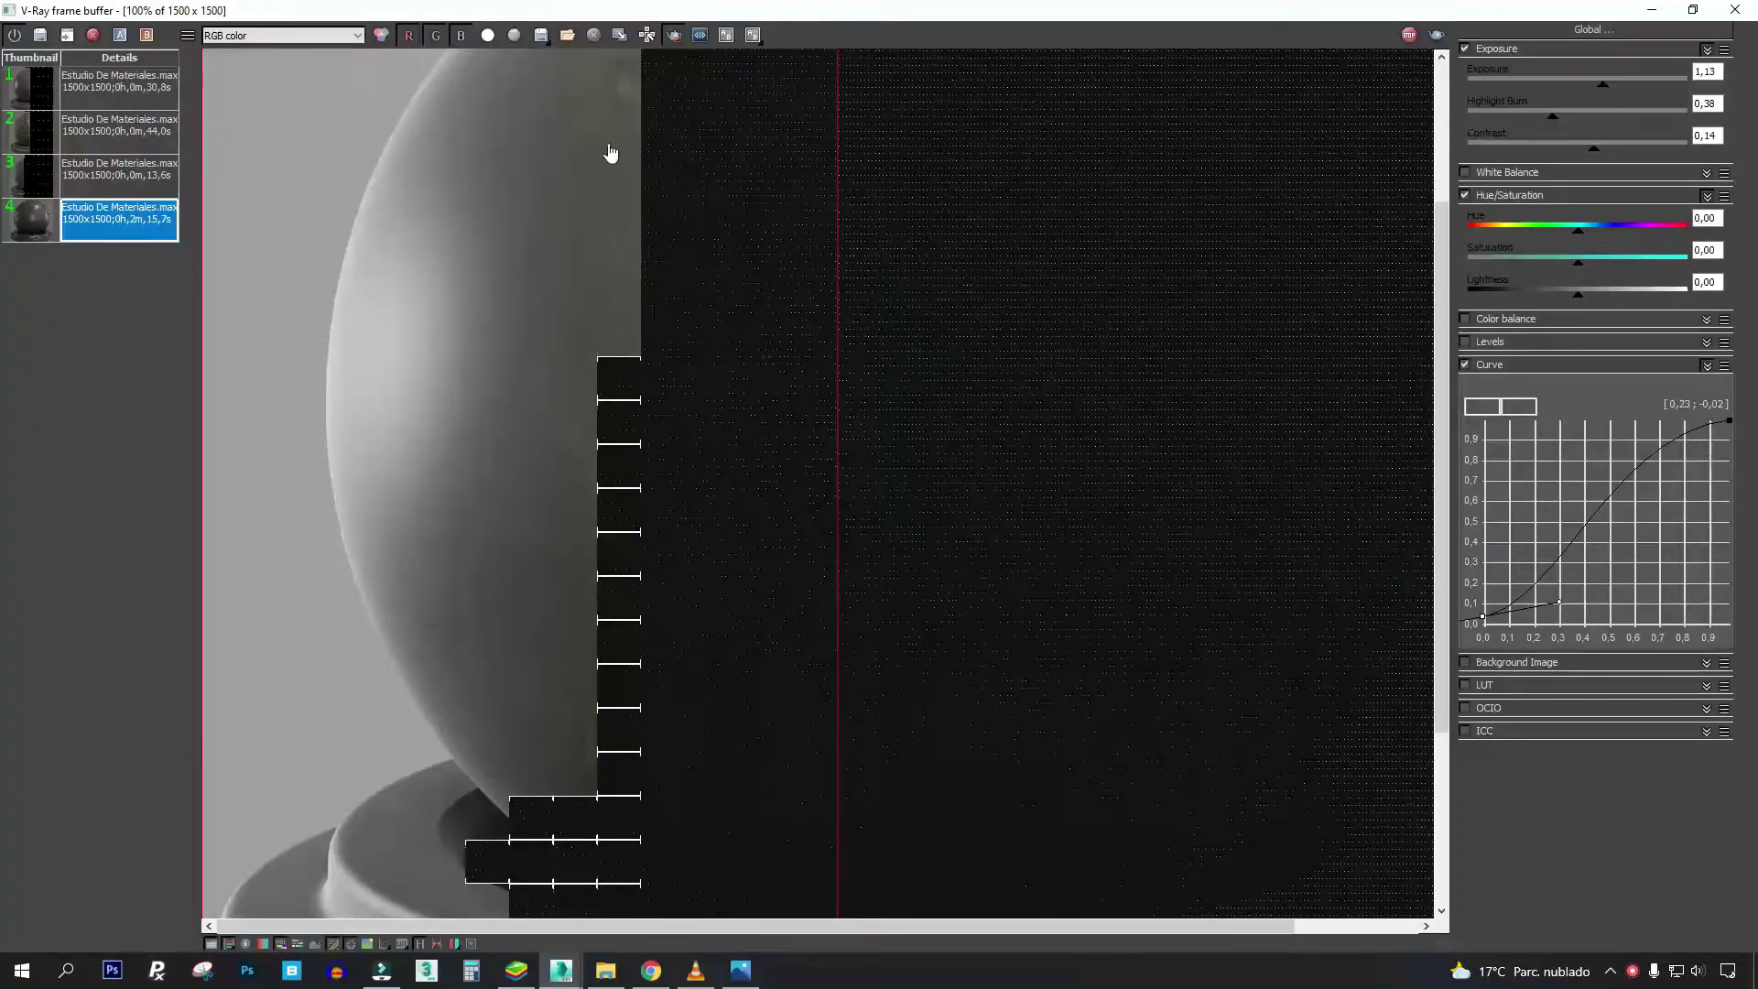
mouse_move(470, 293)
left_mouse_down()
mouse_move(616, 365)
mouse_move(706, 283)
mouse_move(678, 228)
mouse_move(632, 559)
mouse_move(711, 381)
mouse_move(726, 161)
left_mouse_up()
scroll(629, 561, "up", 2)
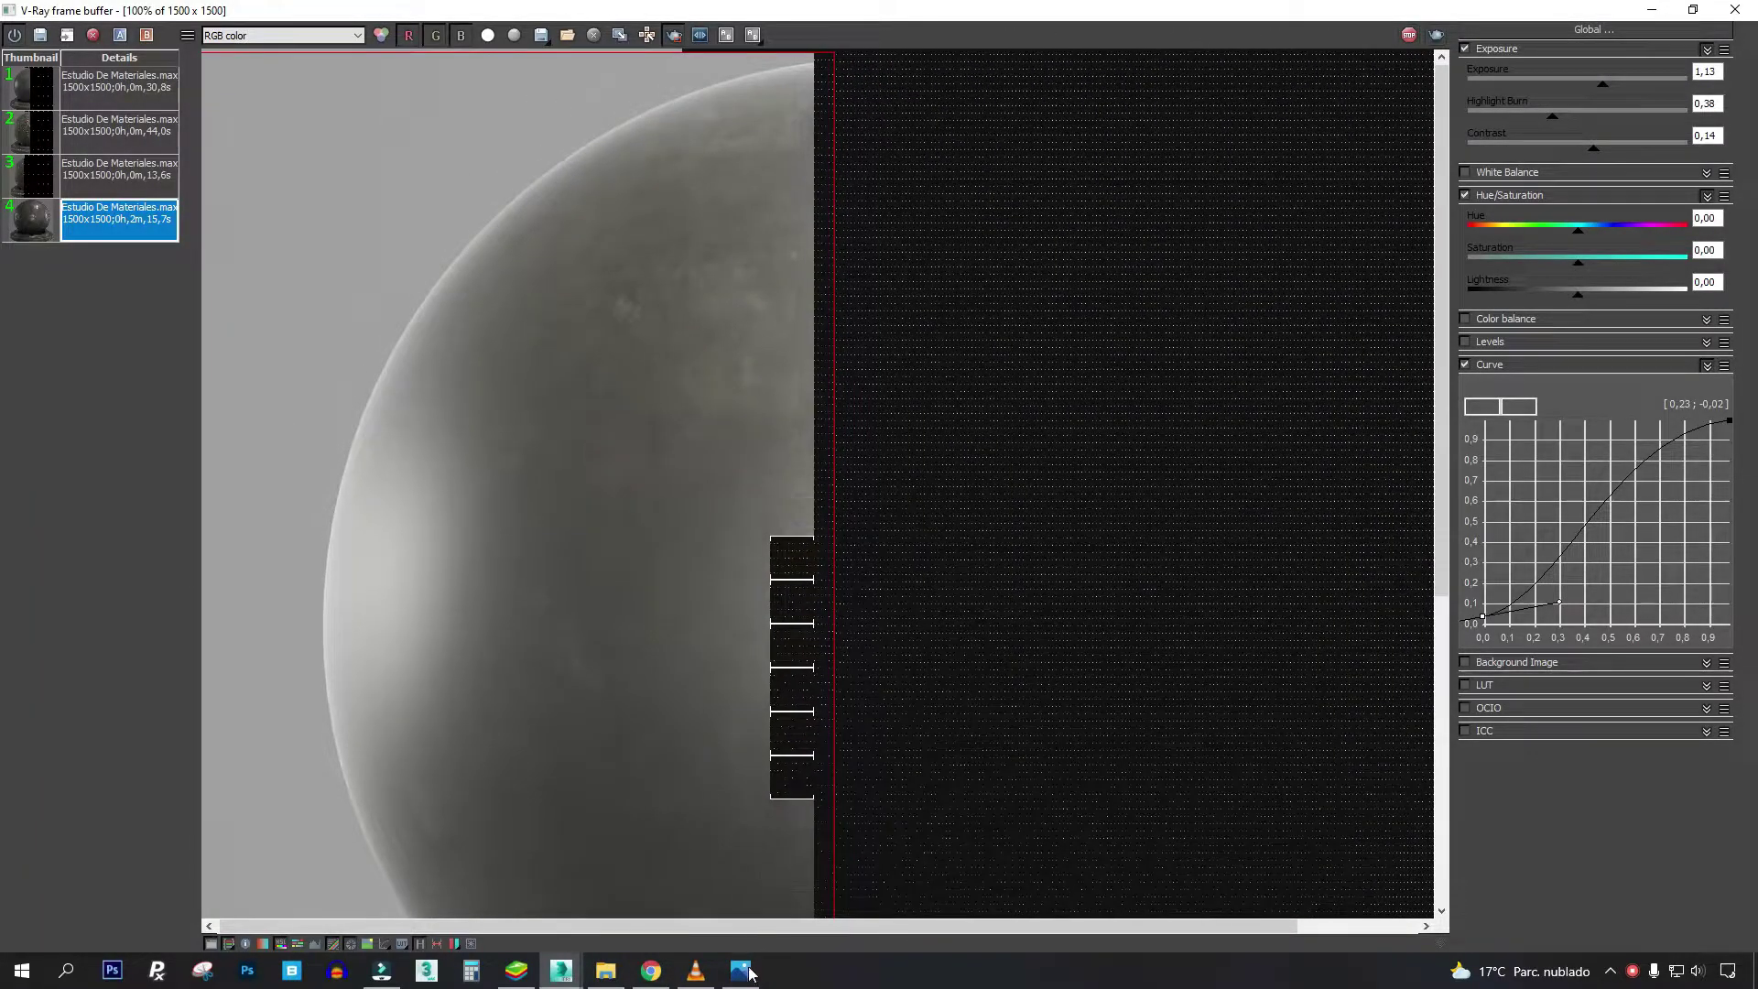
left_click(741, 970)
scroll(449, 813, "down", 3)
scroll(434, 635, "up", 2)
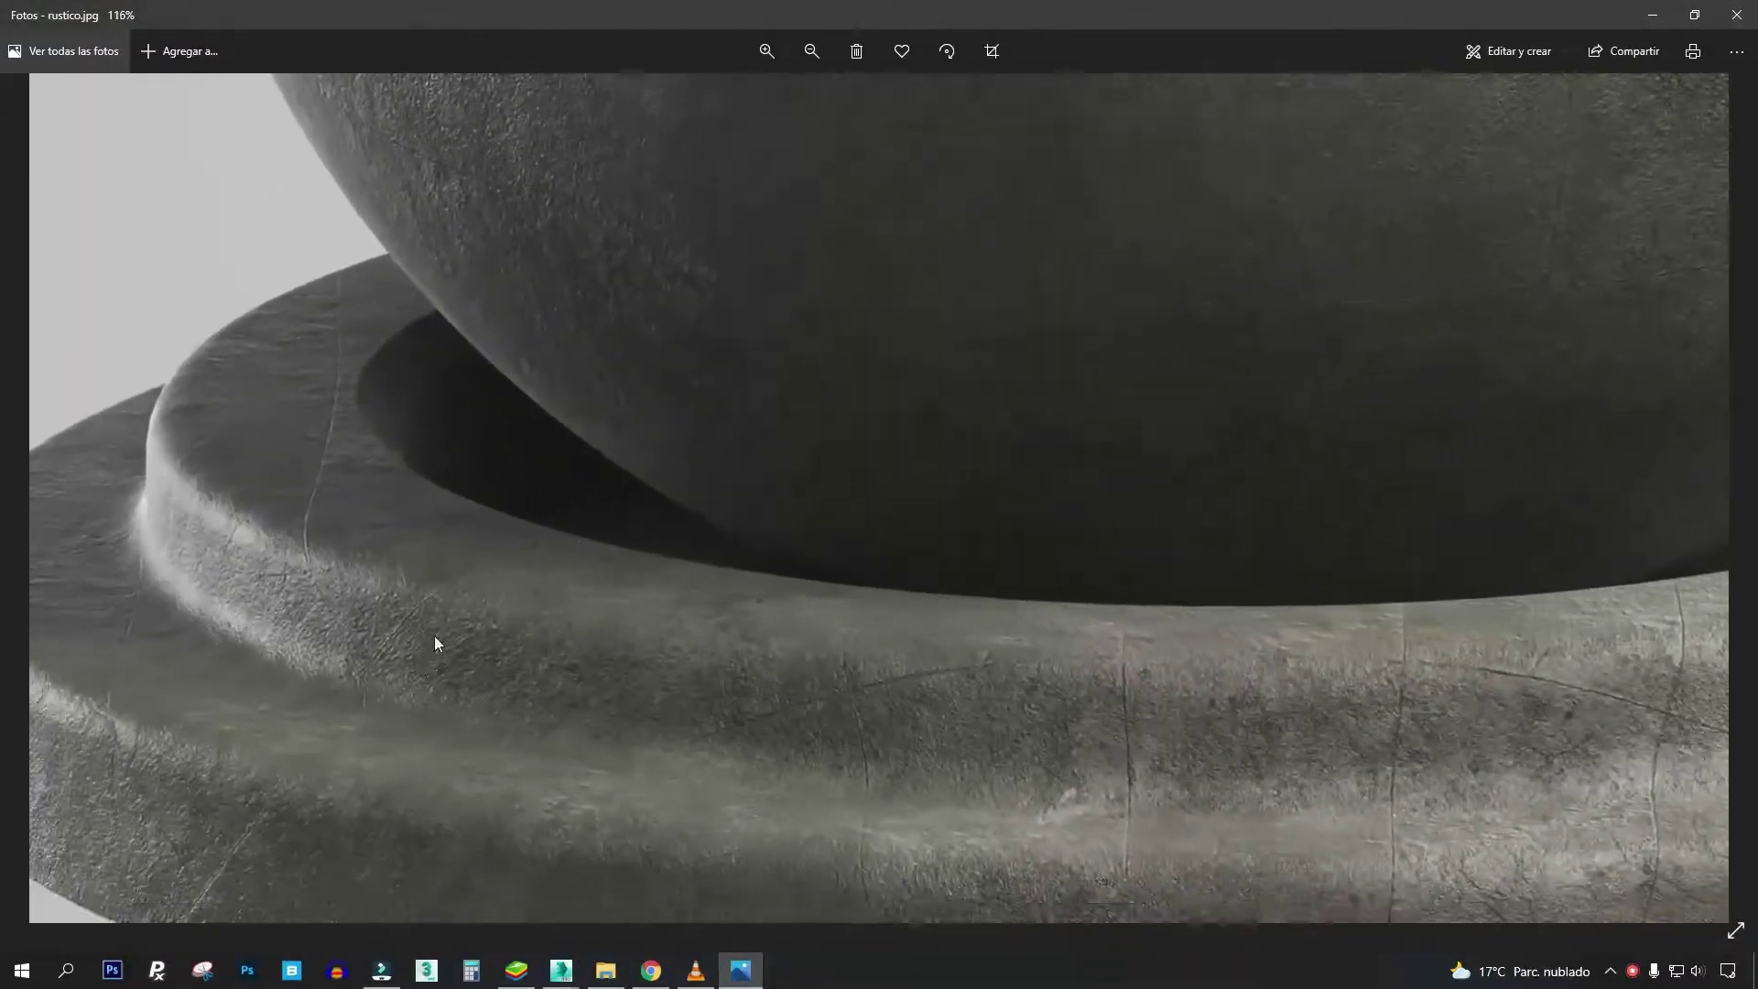
left_click_drag(434, 636, 469, 266)
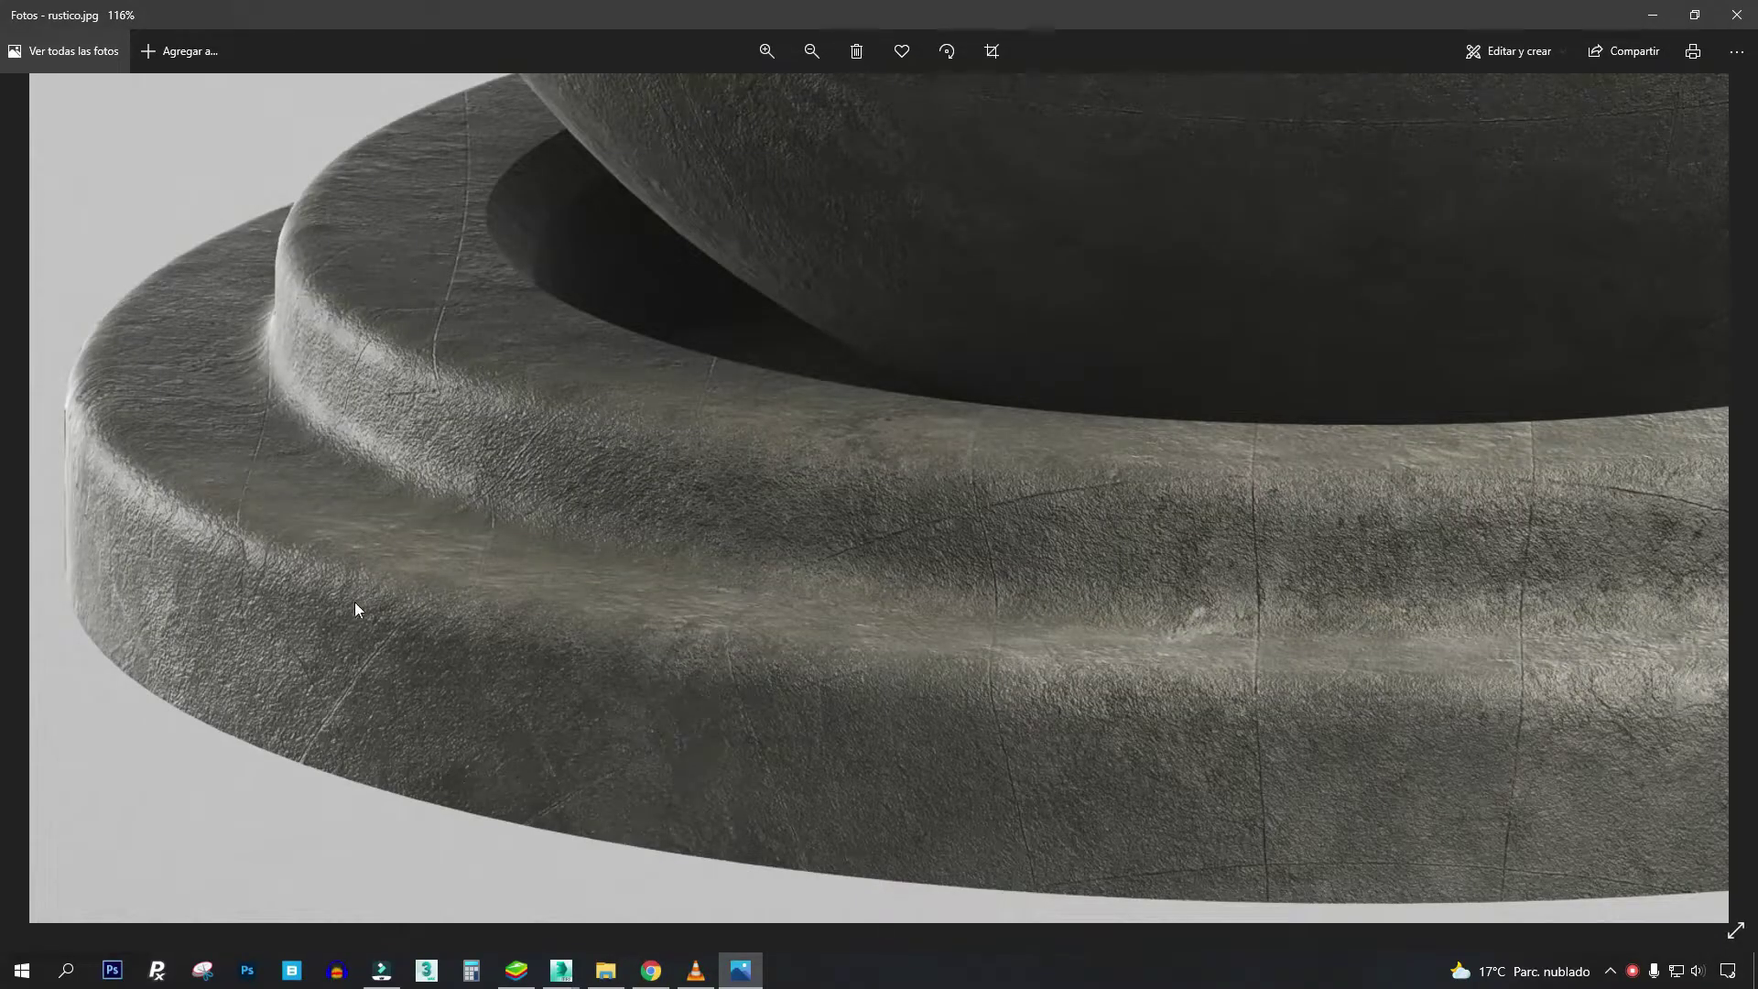
left_click(1652, 14)
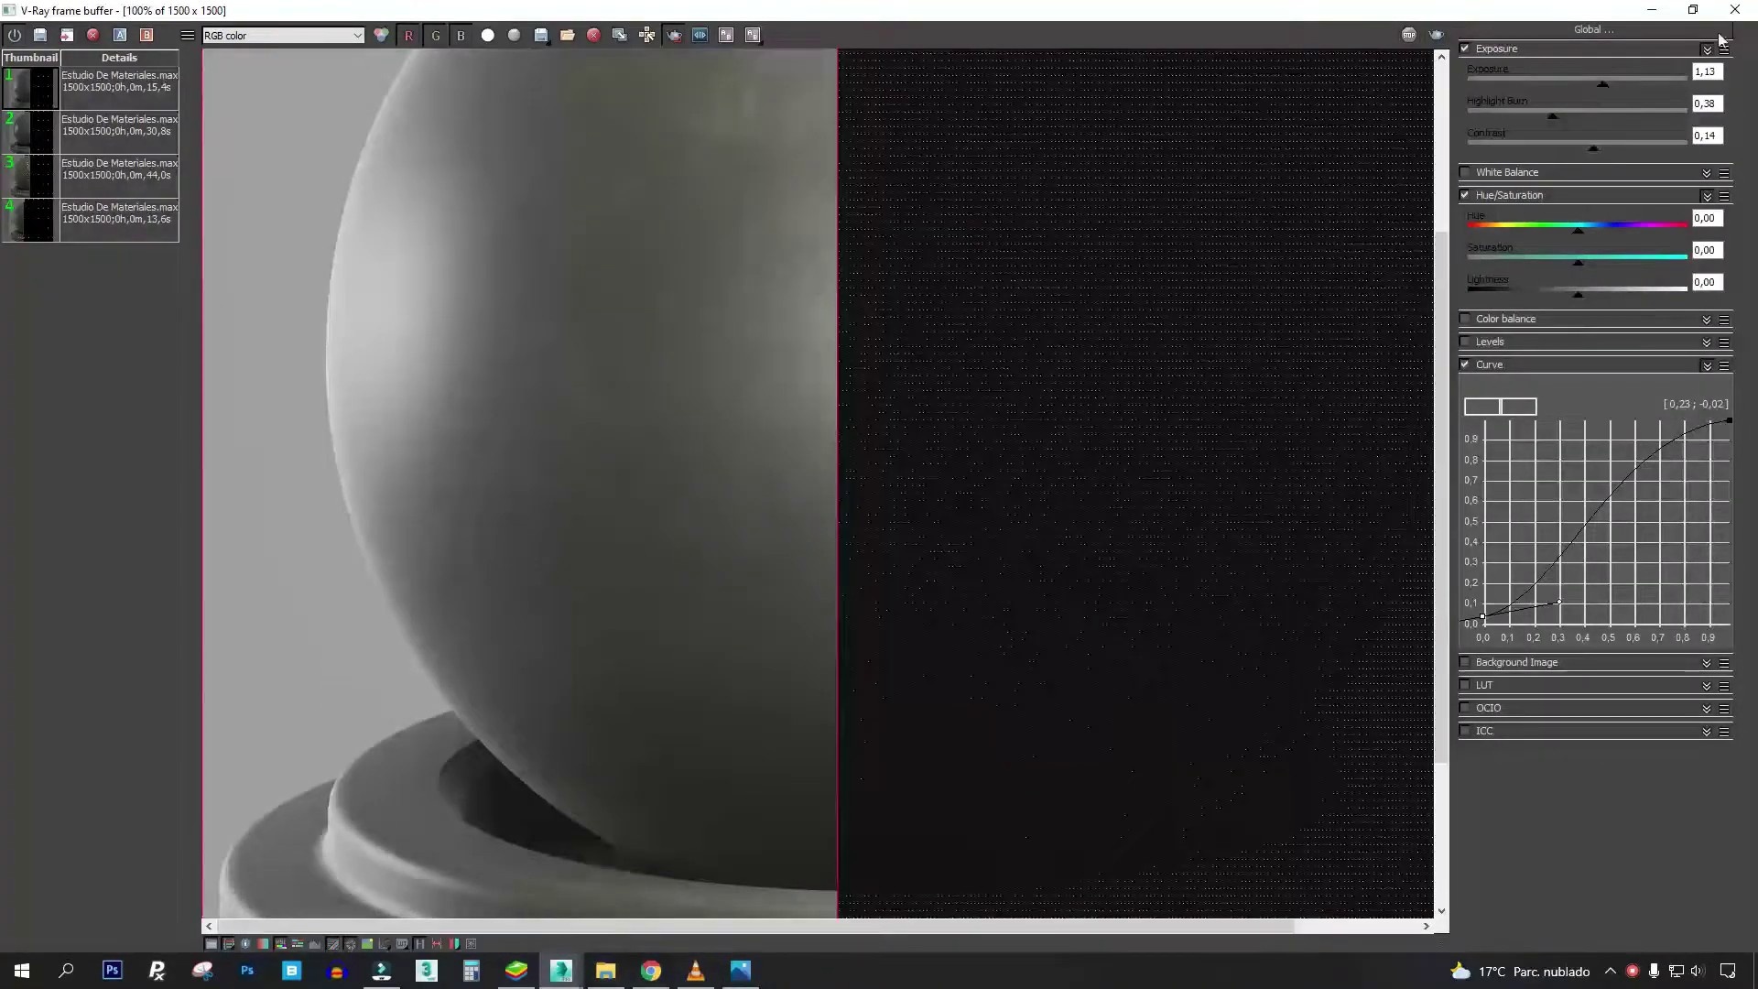
left_click(1652, 10)
left_click(1135, 58)
scroll(850, 442, "down", 2)
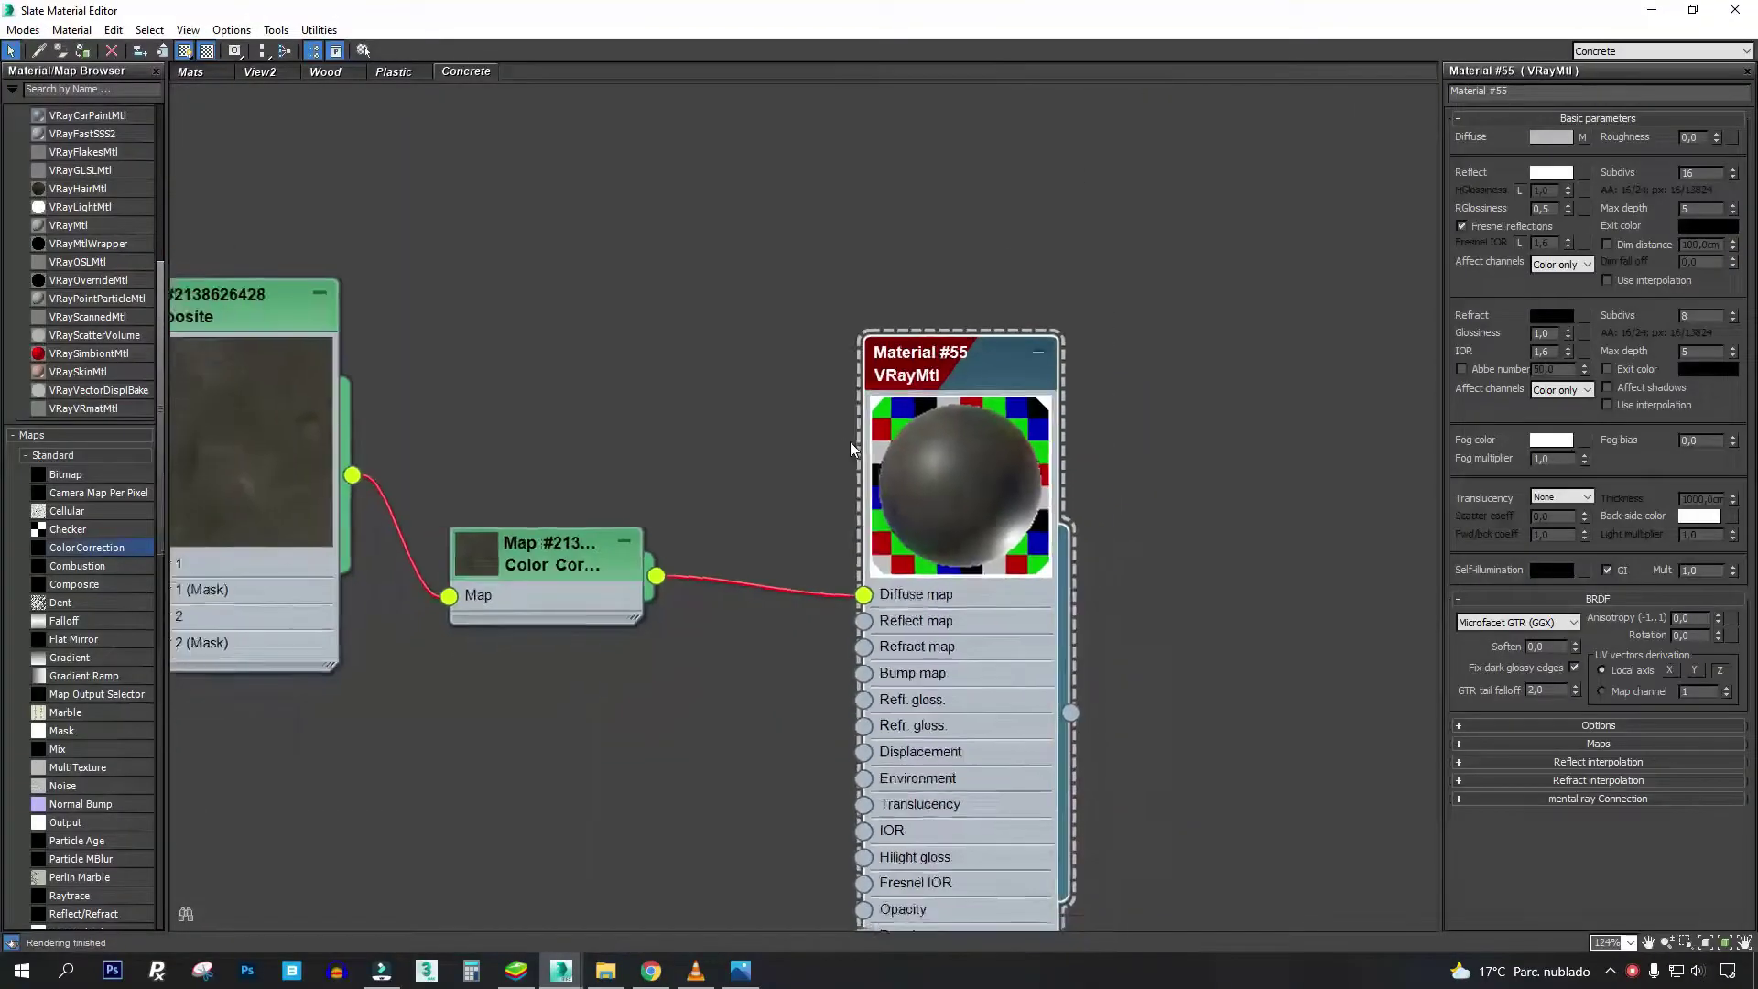
- Move the normal-map bitmap node lower and preview its texture
left_click_drag(477, 495, 472, 657)
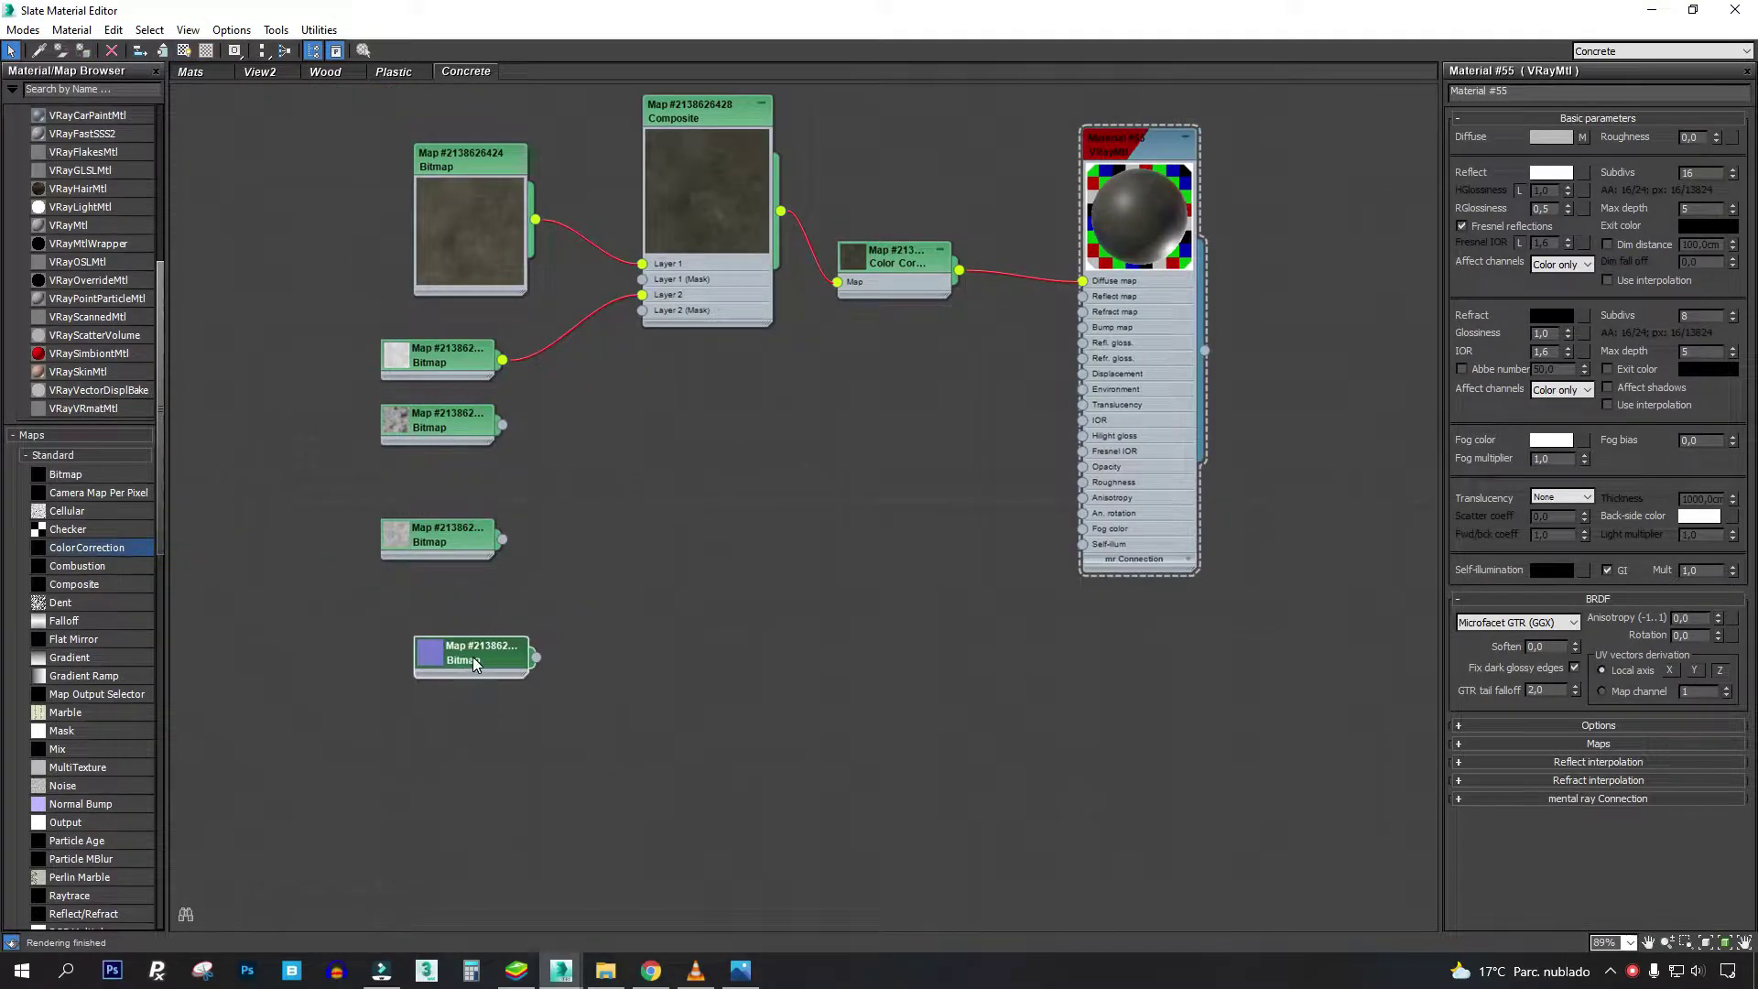
scroll(475, 645, "up", 2)
double_click(462, 663)
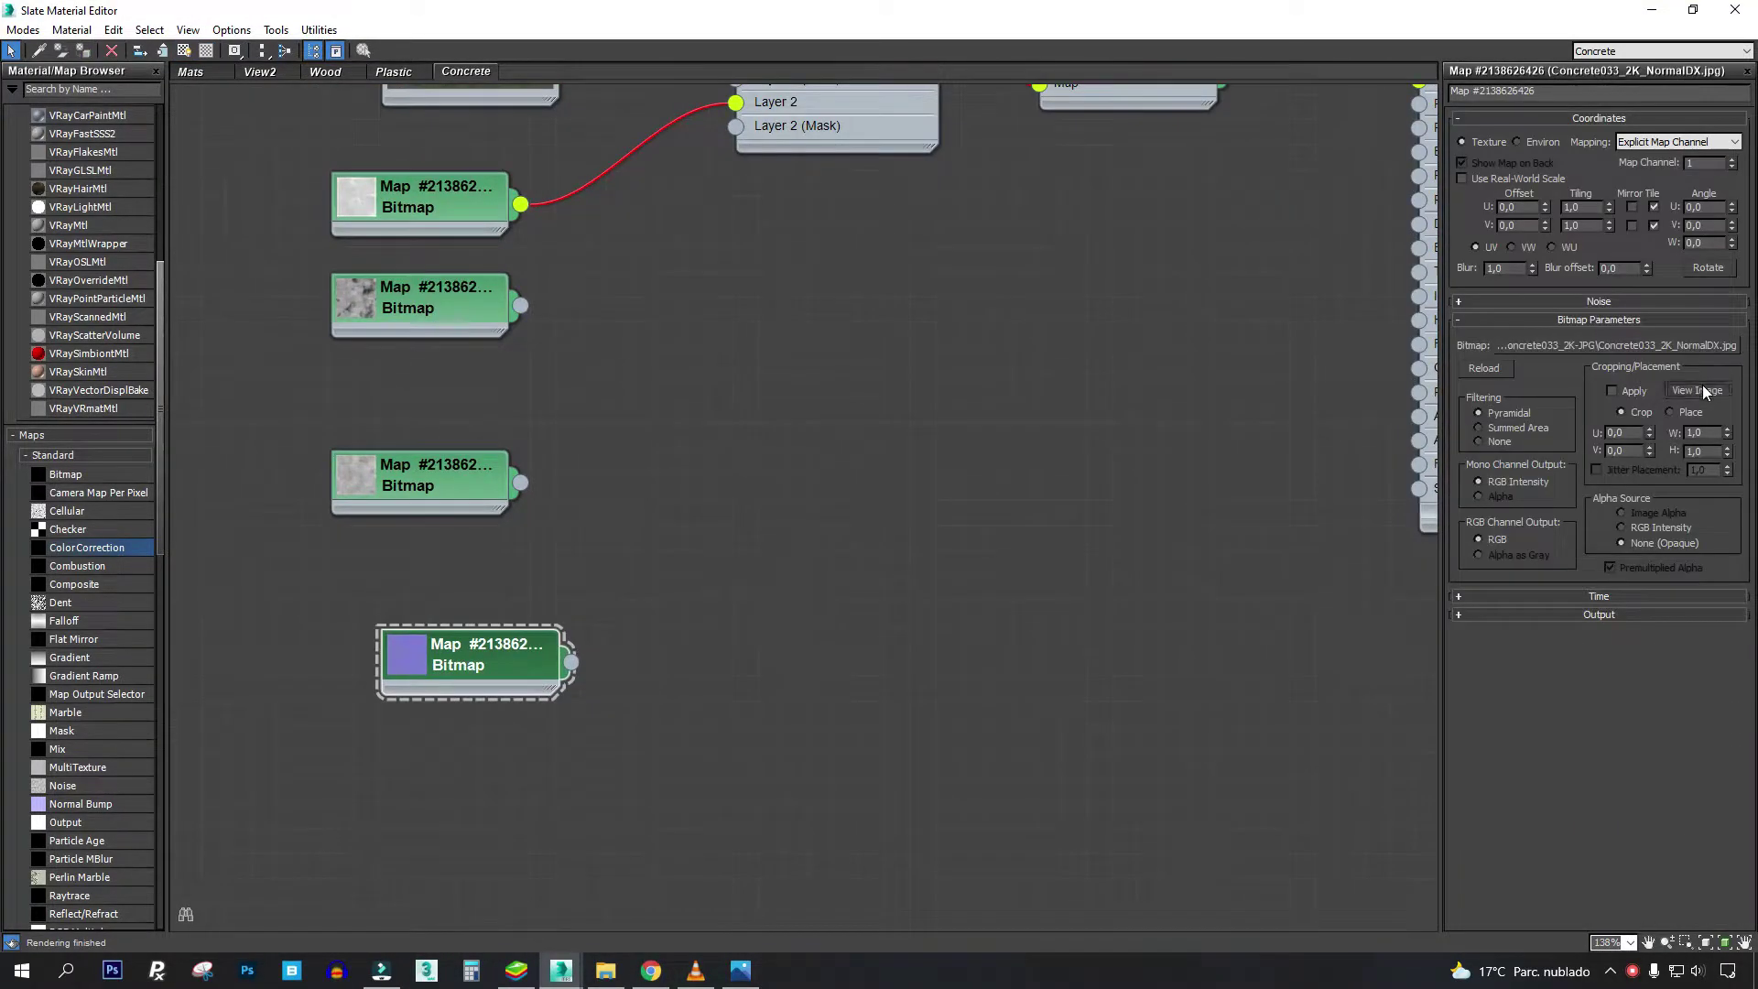
left_click(1696, 389)
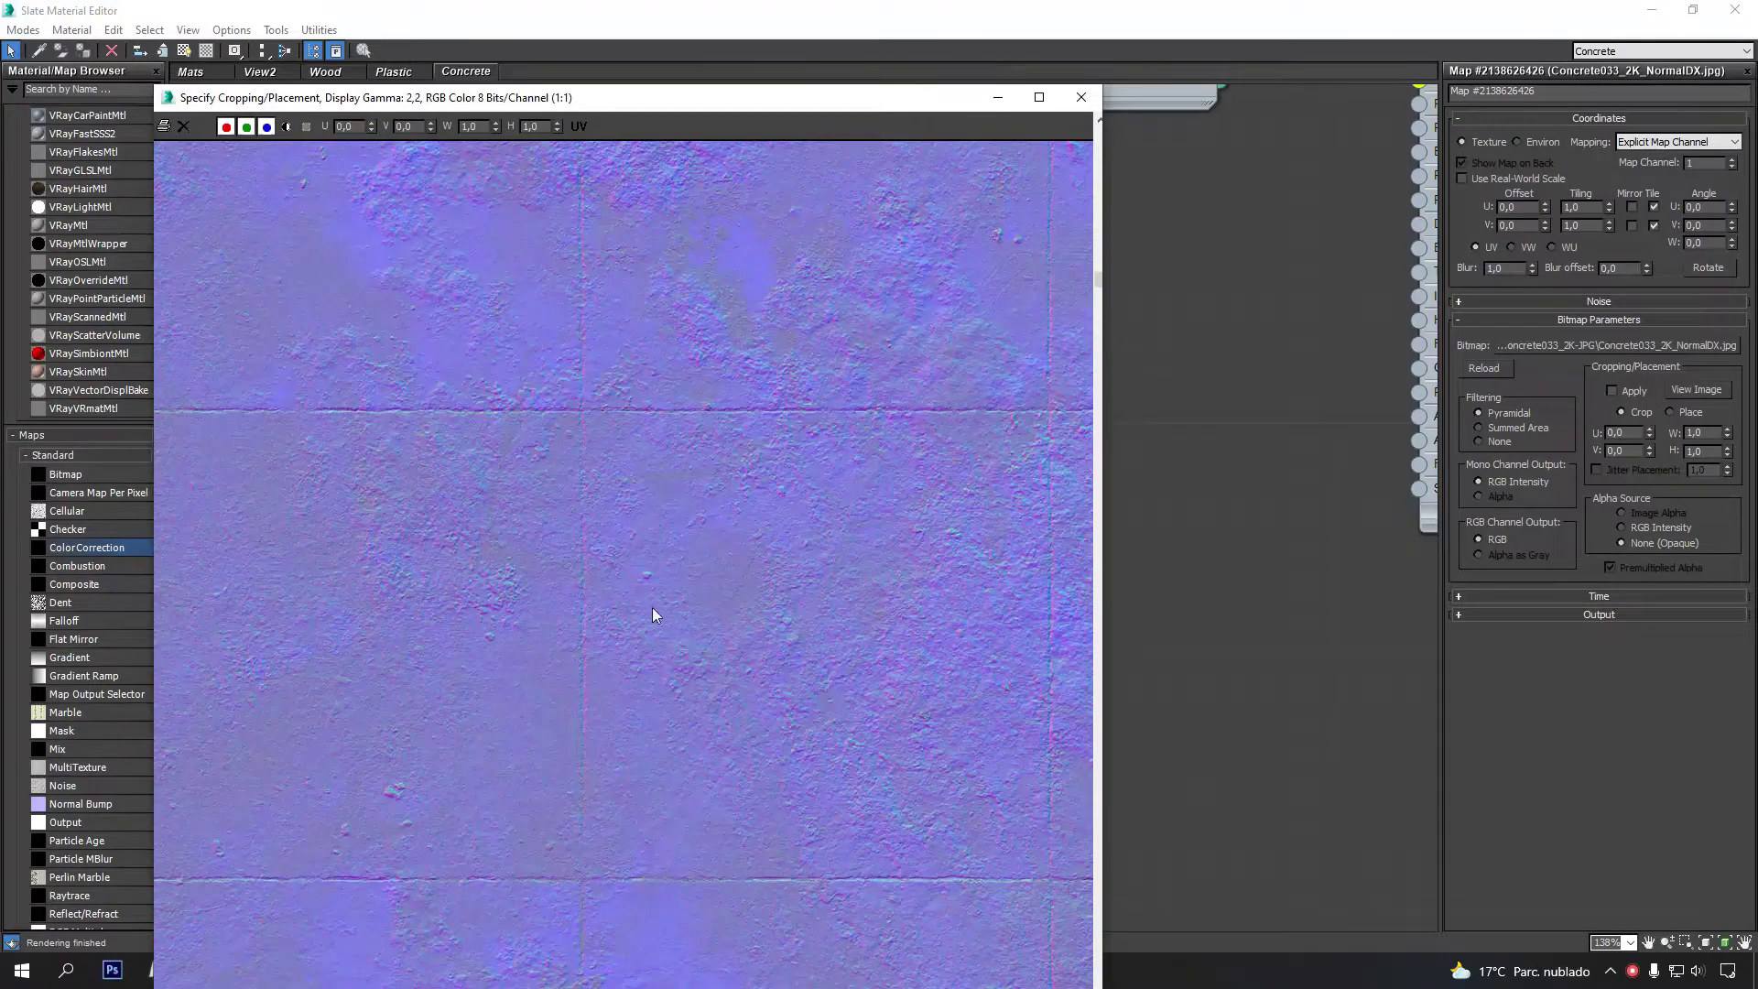
mouse_move(654, 615)
middle_mouse_down()
mouse_move(817, 444)
mouse_move(458, 430)
middle_mouse_up()
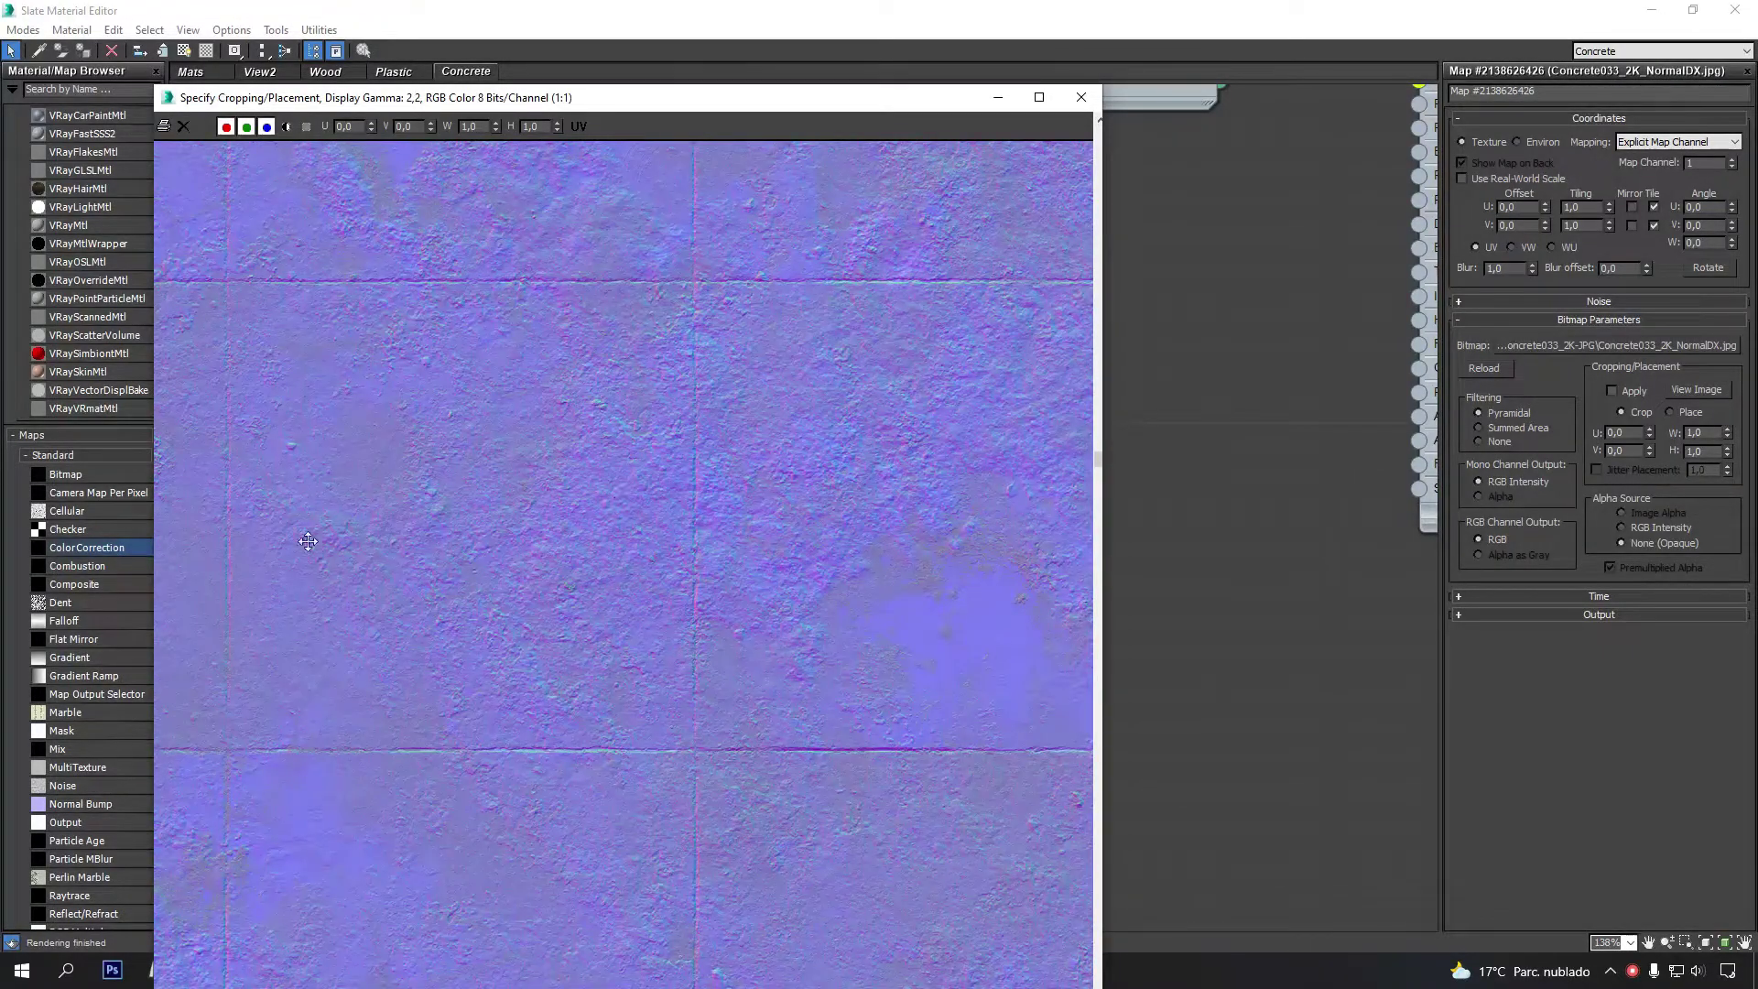
left_click(1081, 97)
scroll(108, 548, "down", 5)
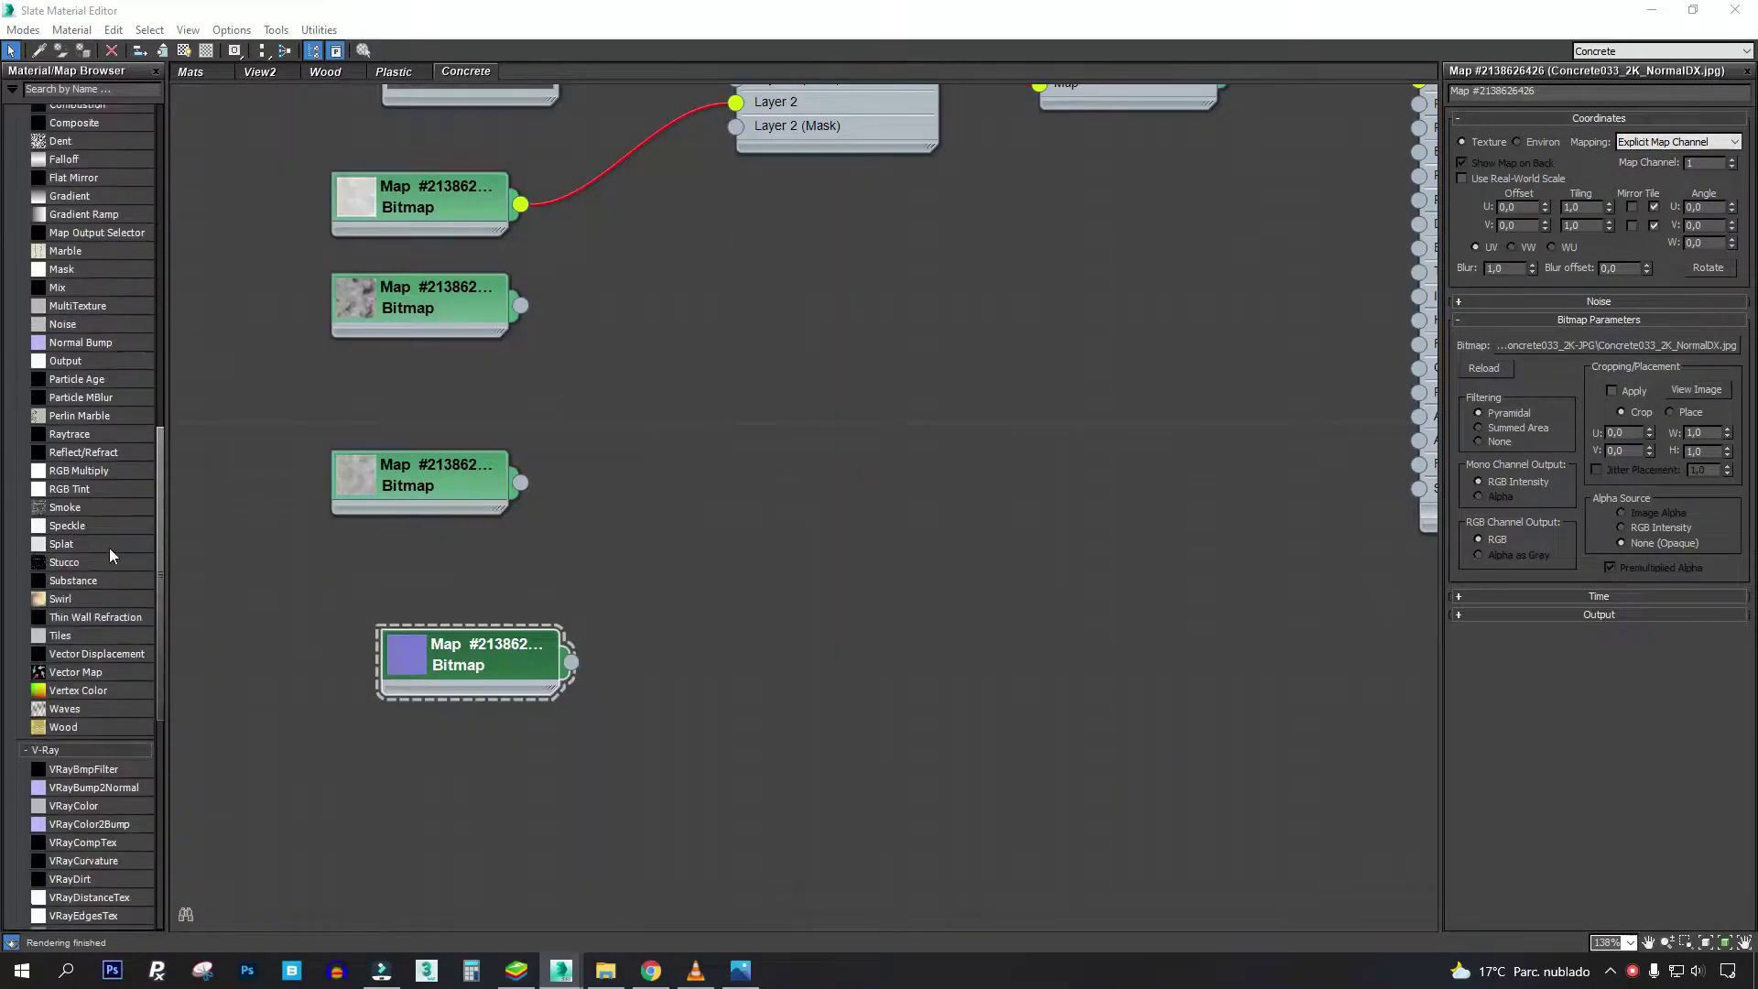
scroll(137, 522, "down", 5)
- Wire NormalDX through a VRayColor2Bump map into Material #55's Bump, then render
mouse_move(90, 426)
left_mouse_down()
mouse_move(796, 416)
mouse_move(786, 462)
left_mouse_up()
middle_click_drag(1029, 424, 590, 652)
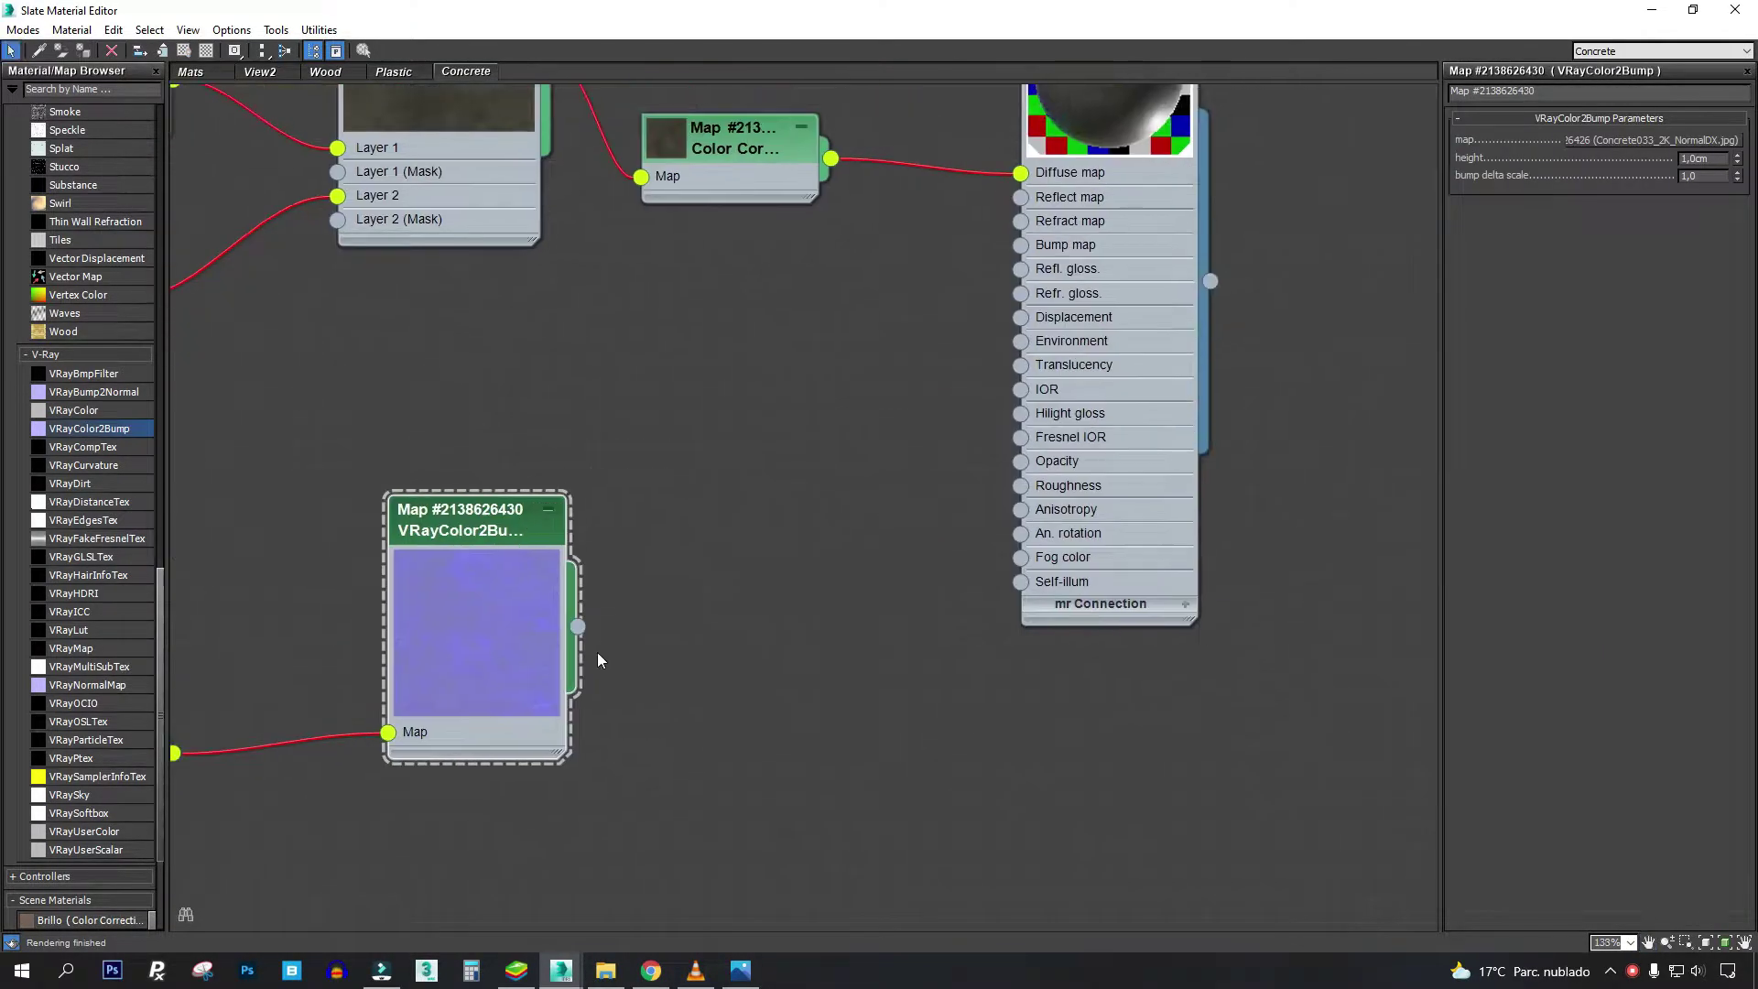
left_click_drag(581, 630, 972, 293)
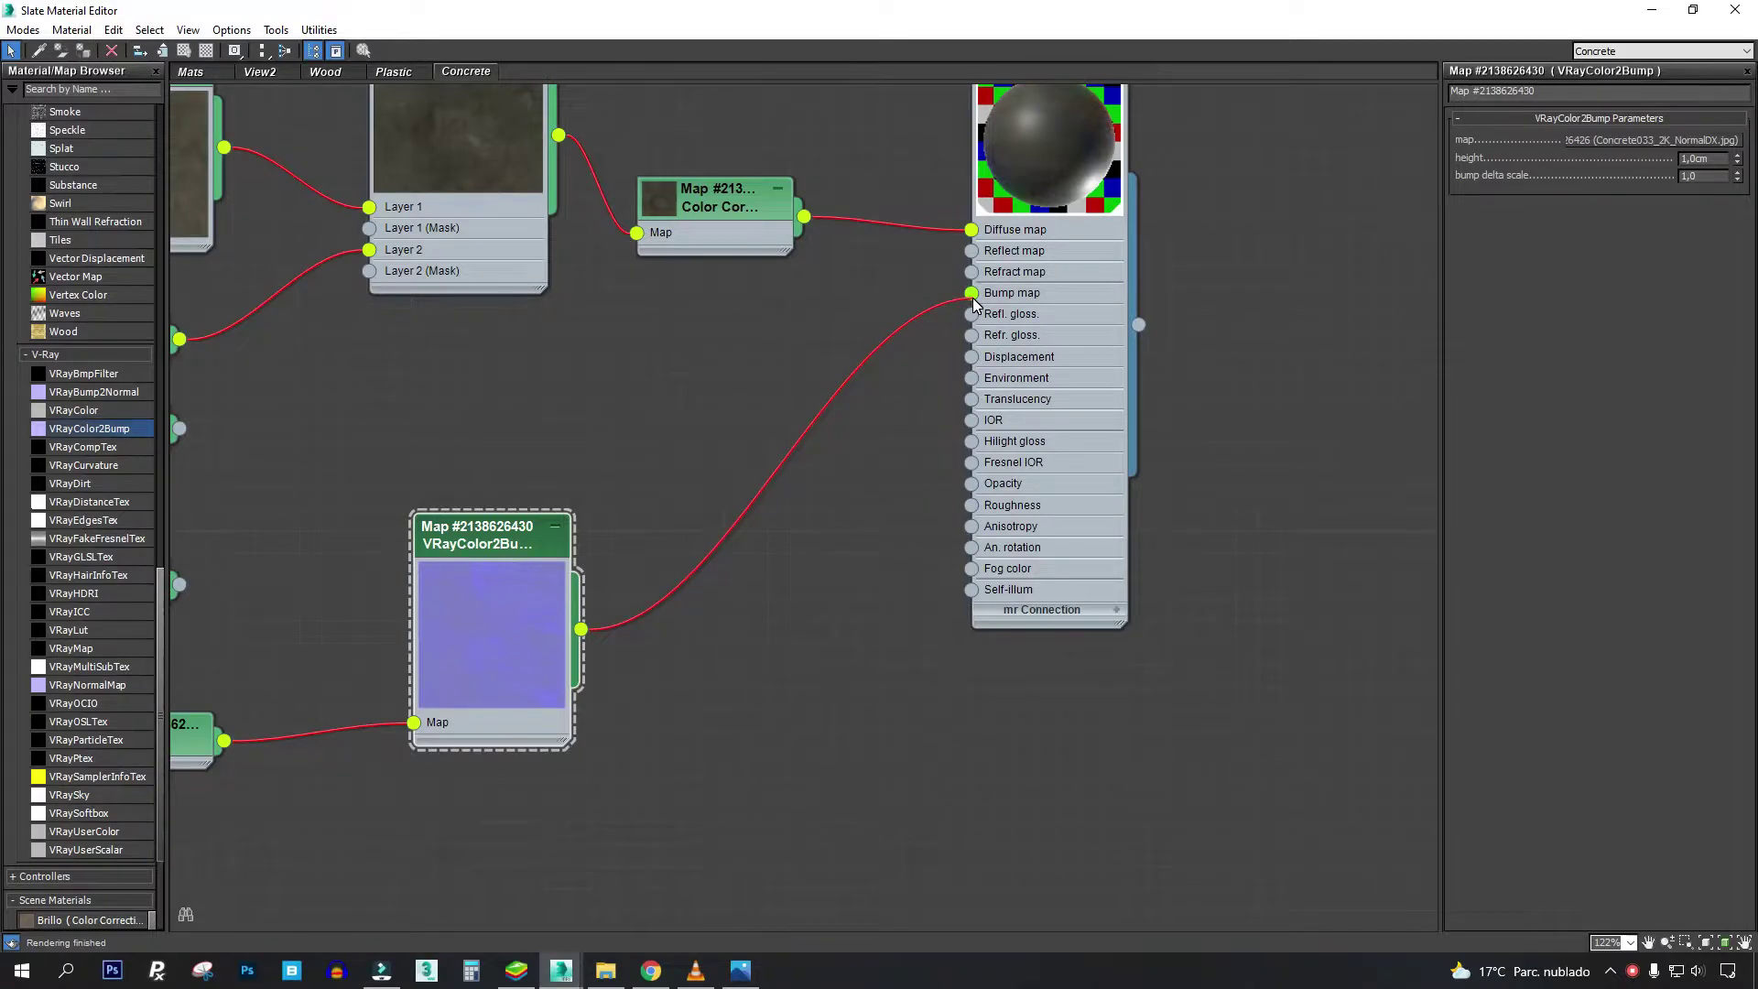
middle_click_drag(828, 225, 815, 261)
double_click(985, 184)
scroll(985, 184, "up", 2)
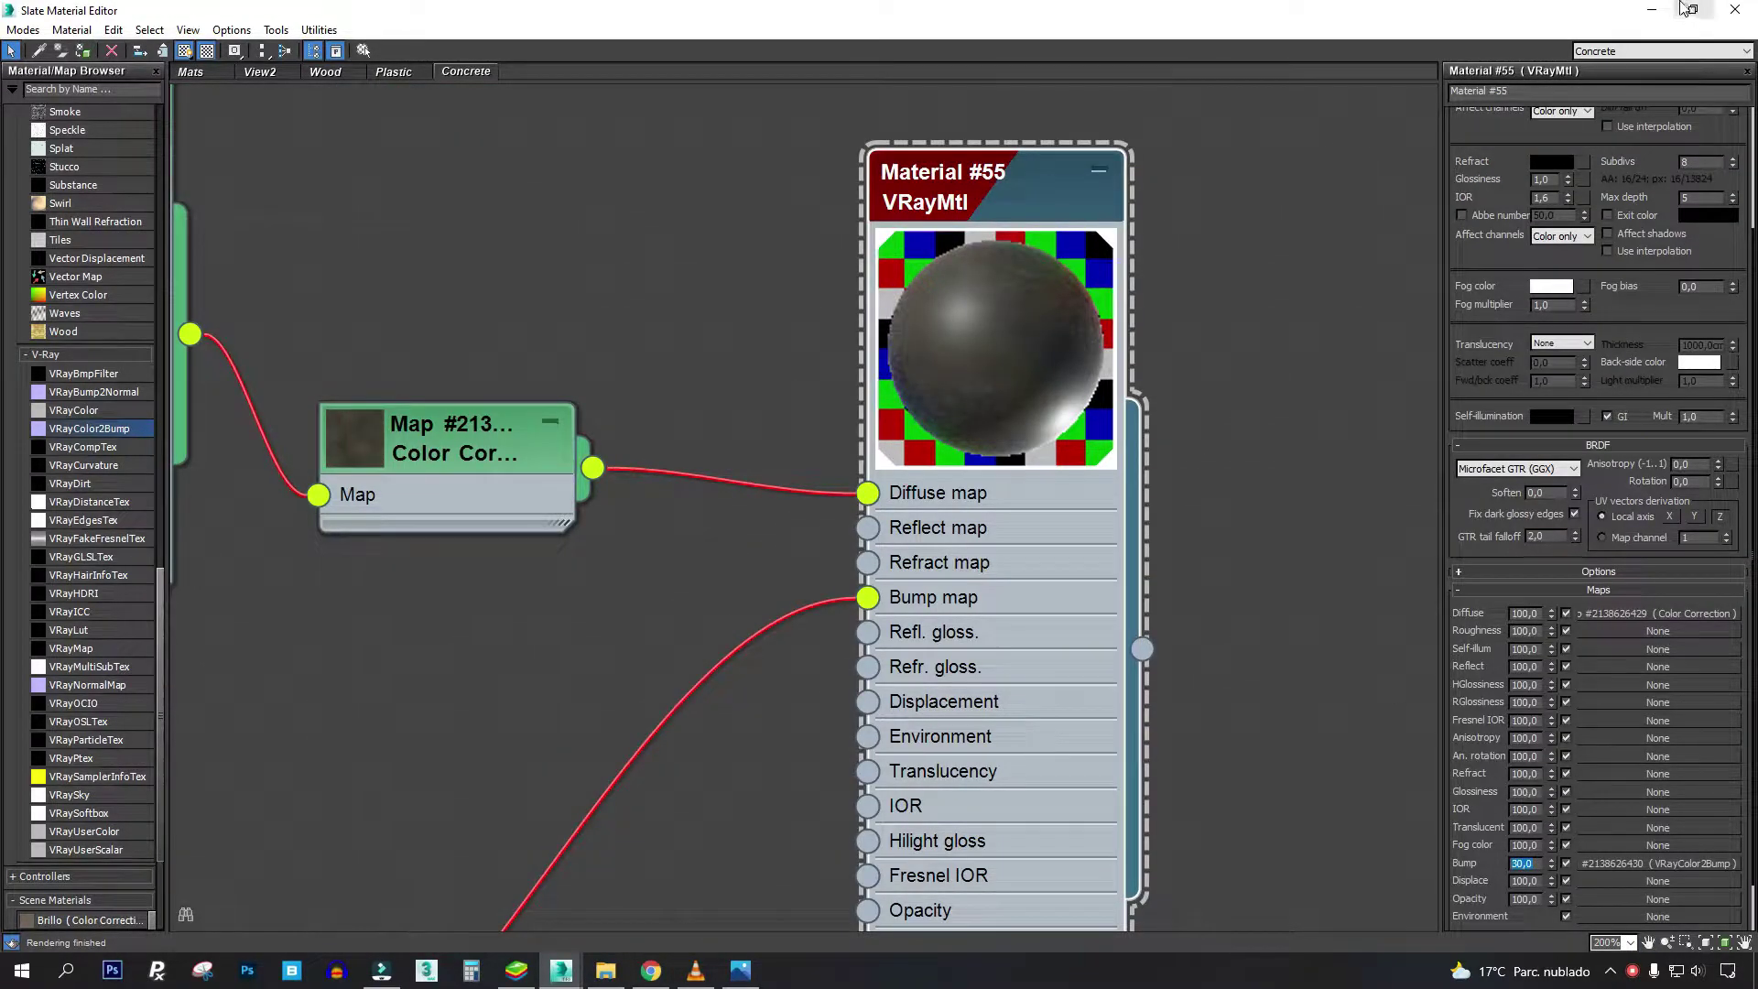
left_click(1651, 9)
left_click(1236, 69)
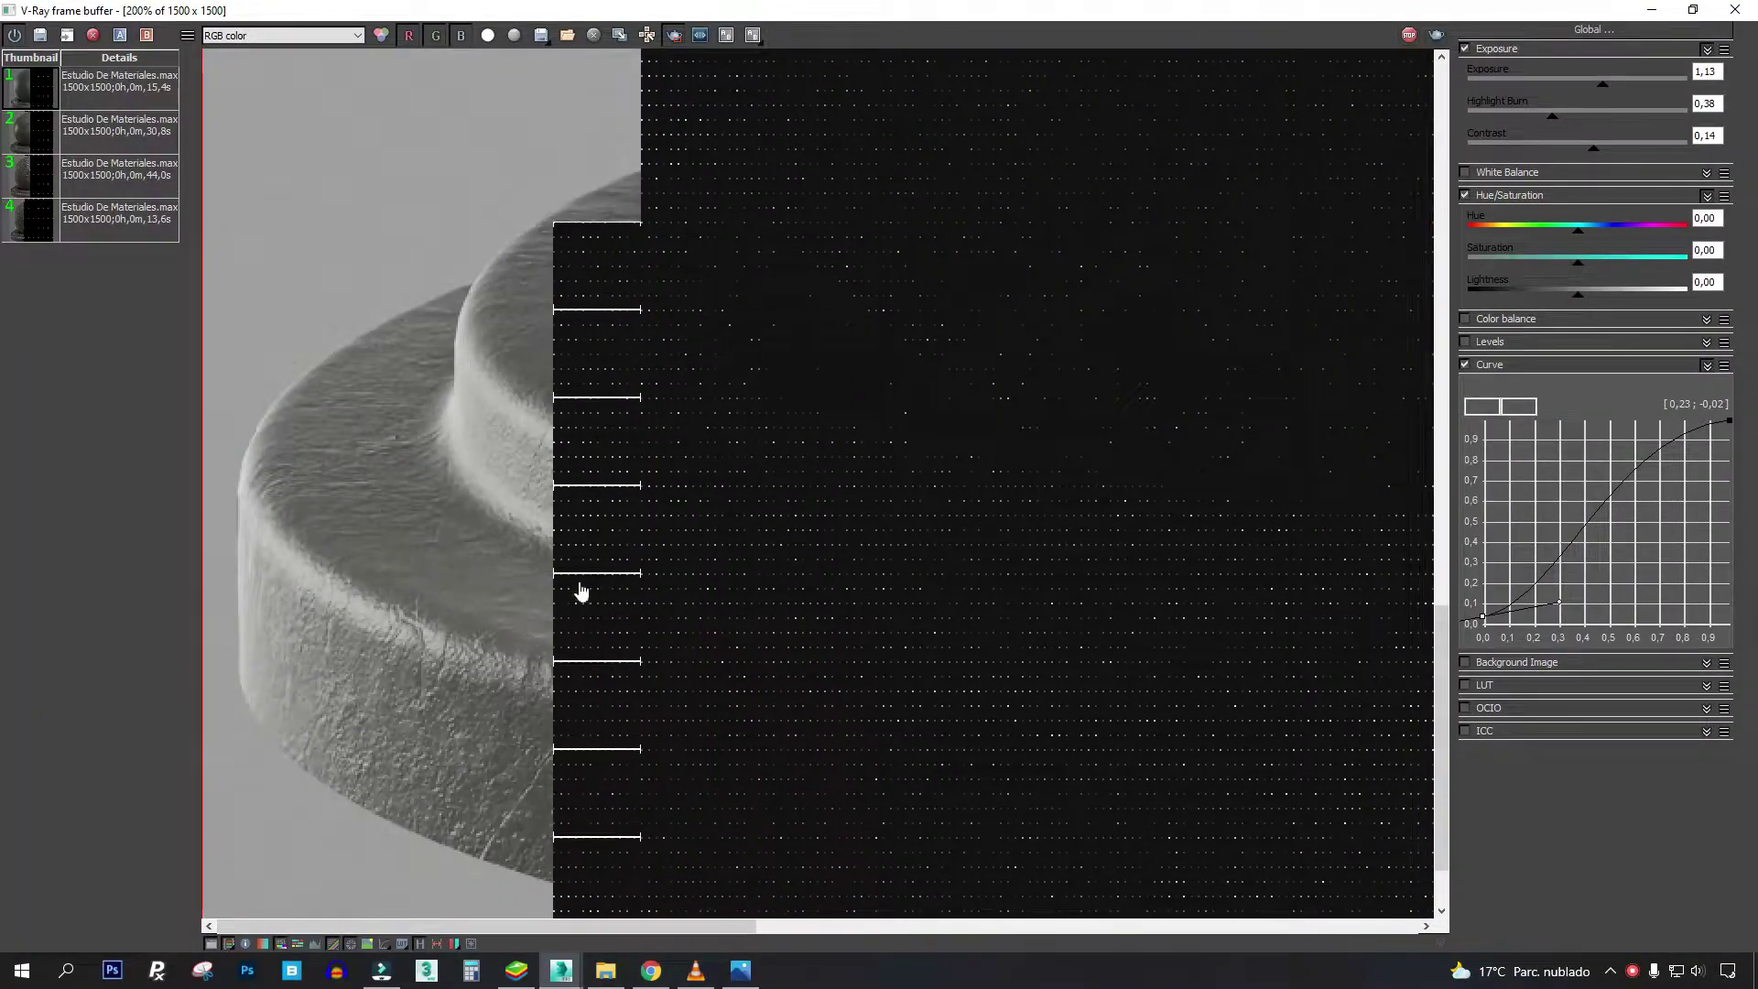
- Pan and zoom the bumped concrete render toward the pedestal base
mouse_move(511, 368)
left_mouse_down()
mouse_move(589, 477)
mouse_move(522, 667)
left_mouse_up()
scroll(522, 667, "down", 2)
mouse_move(577, 381)
left_mouse_down()
mouse_move(463, 388)
mouse_move(410, 489)
mouse_move(459, 419)
left_mouse_up()
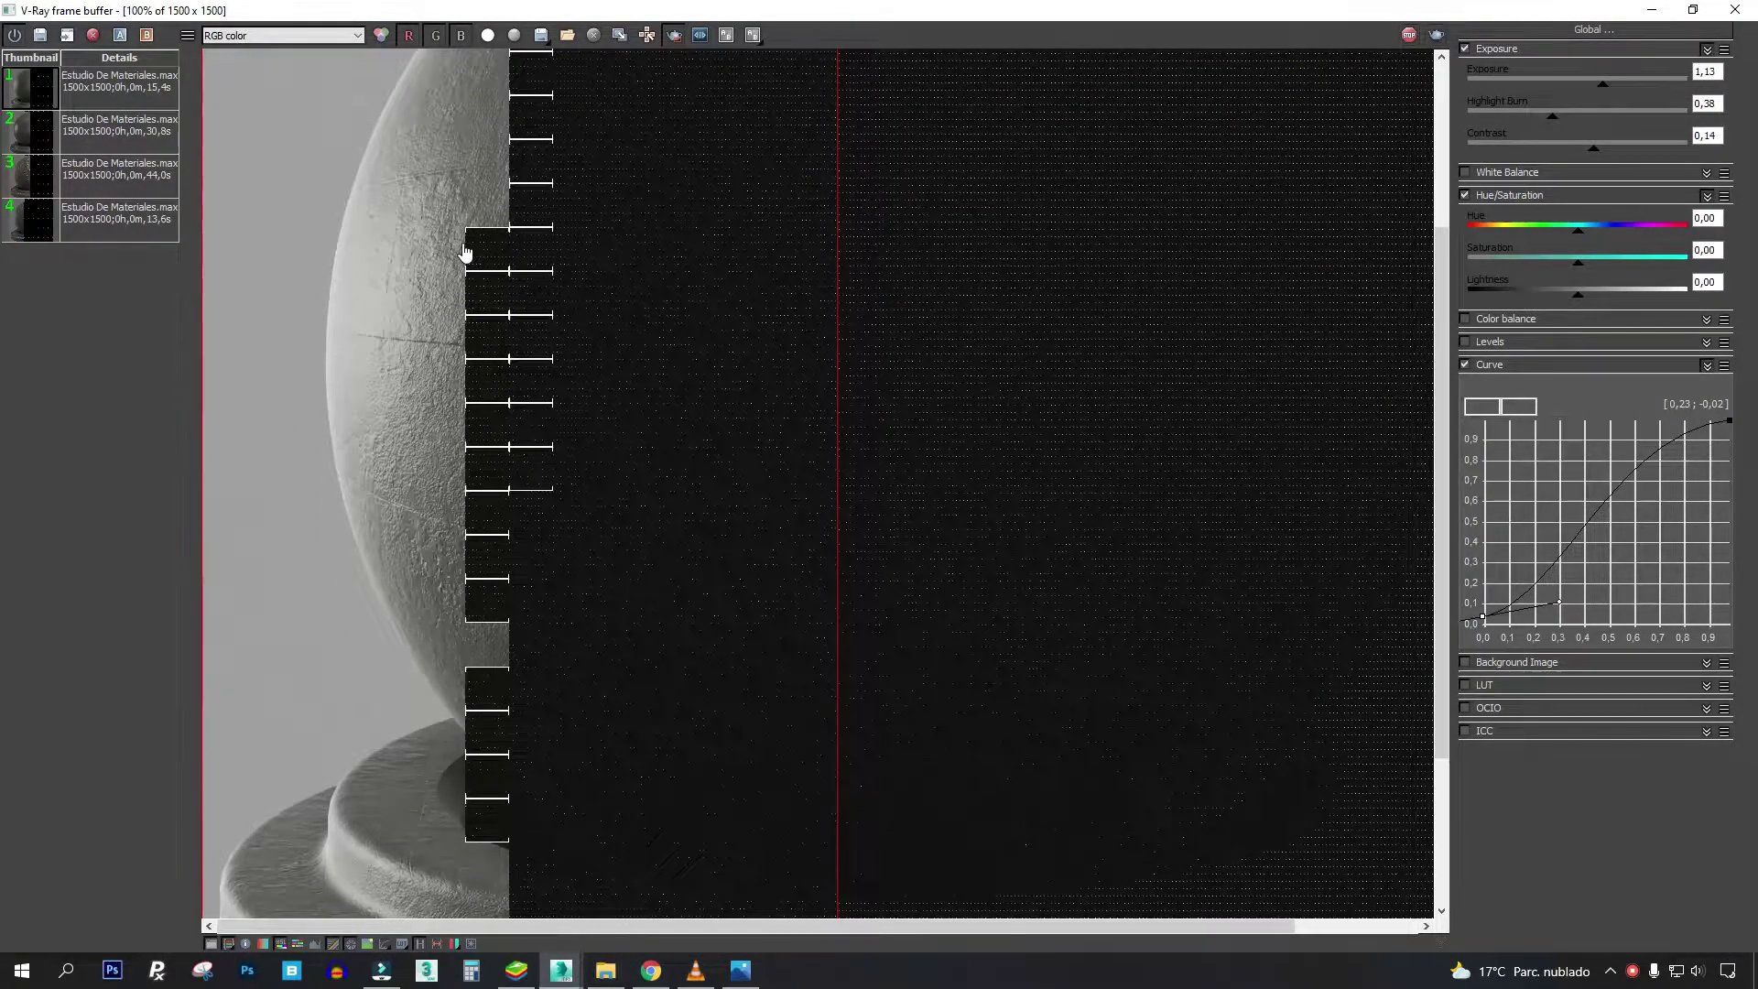
scroll(314, 330, "up", 3)
scroll(418, 431, "down", 2)
scroll(418, 431, "down", 1)
left_click_drag(455, 479, 494, 373)
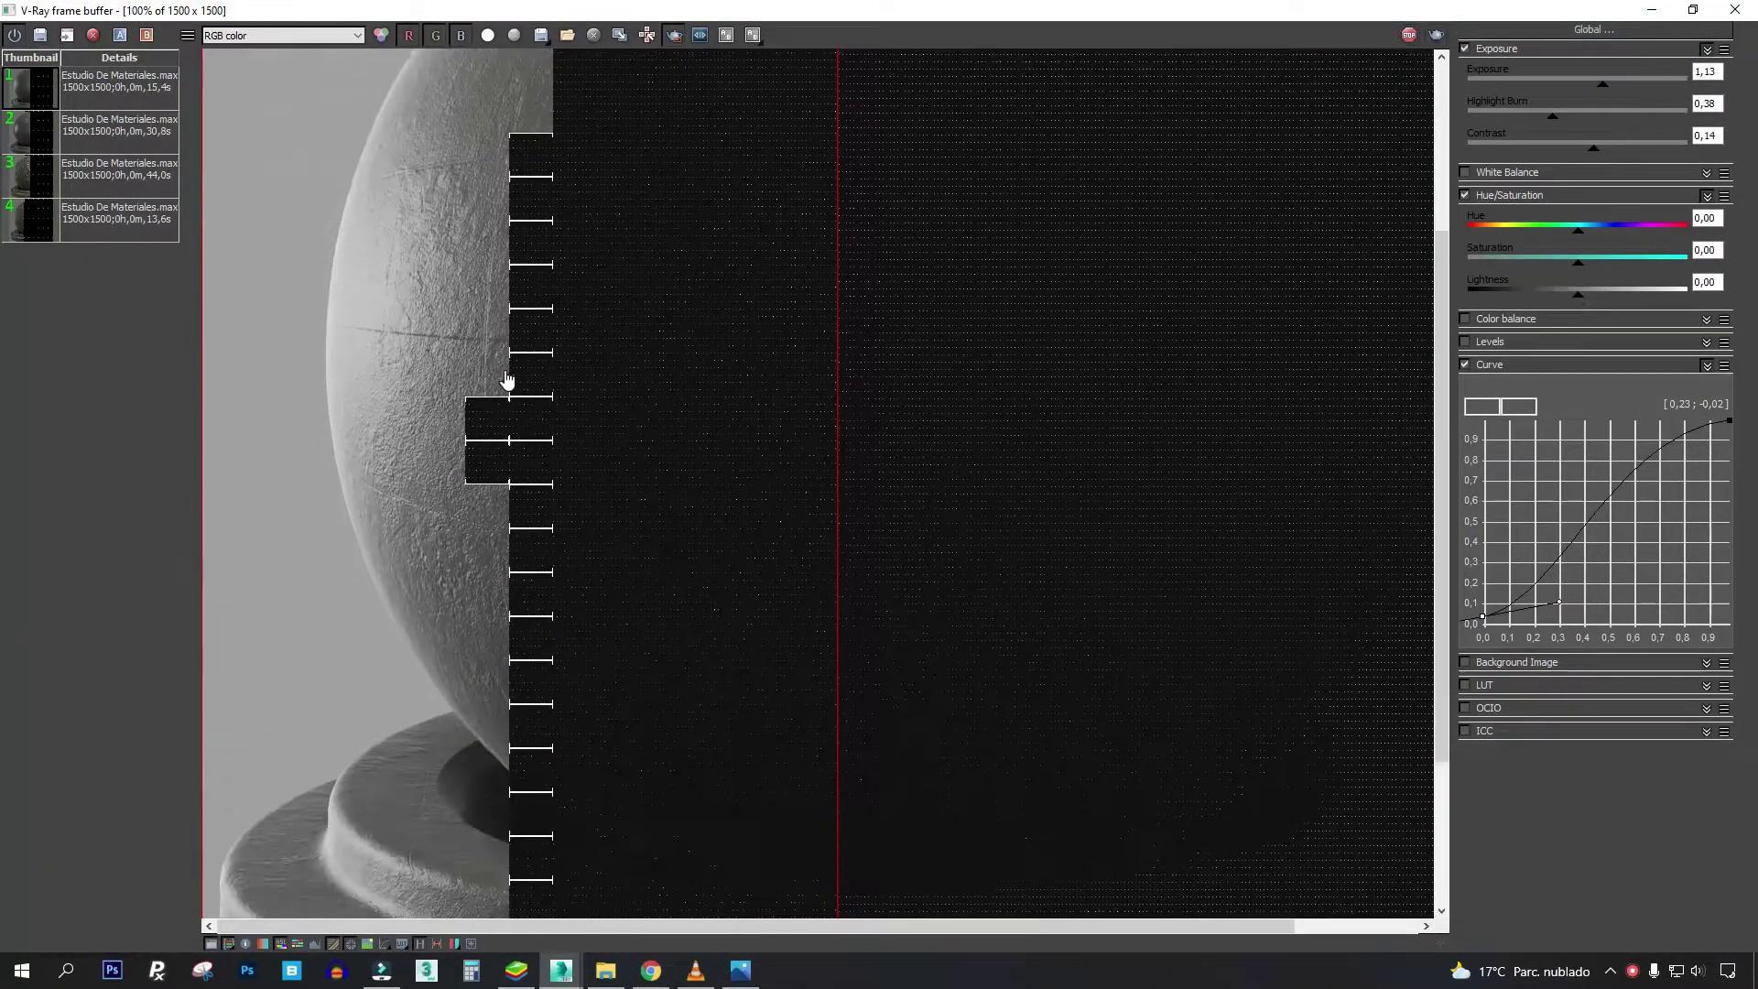
scroll(393, 660, "up", 1)
scroll(524, 515, "up", 1)
- Inspect the base's surface detail, then bring the sphere back into view
left_click_drag(524, 515, 617, 461)
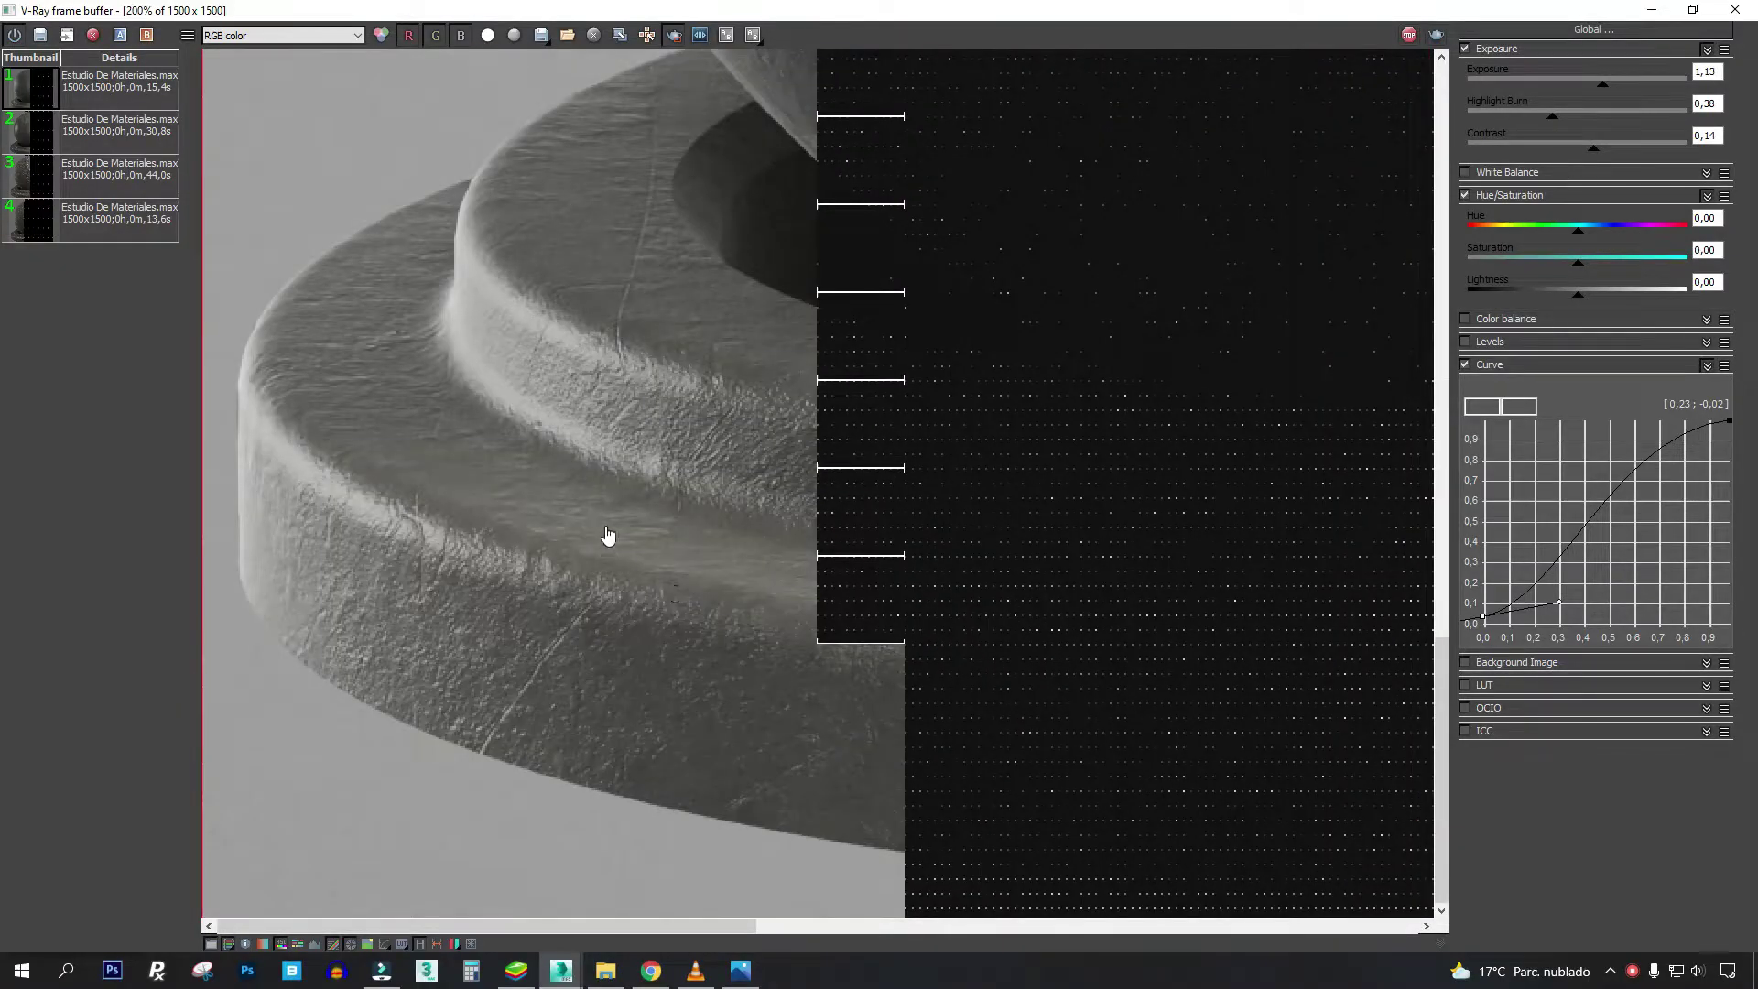
scroll(639, 457, "down", 1)
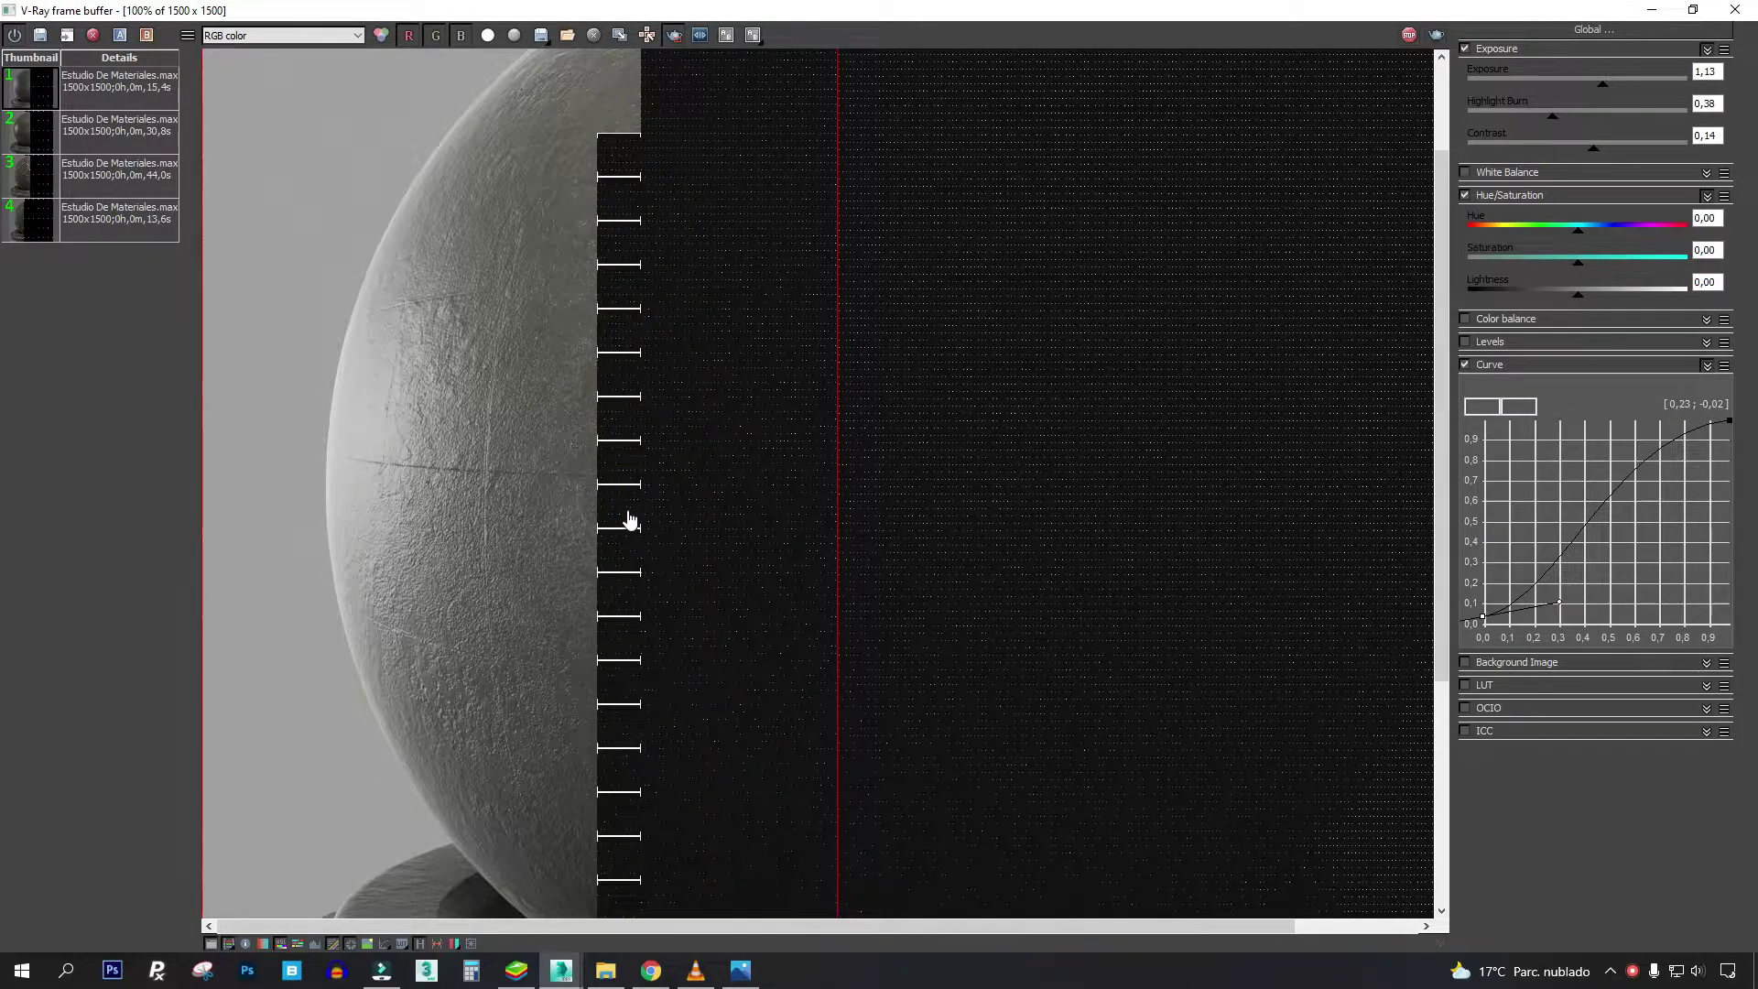
left_click_drag(629, 520, 664, 102)
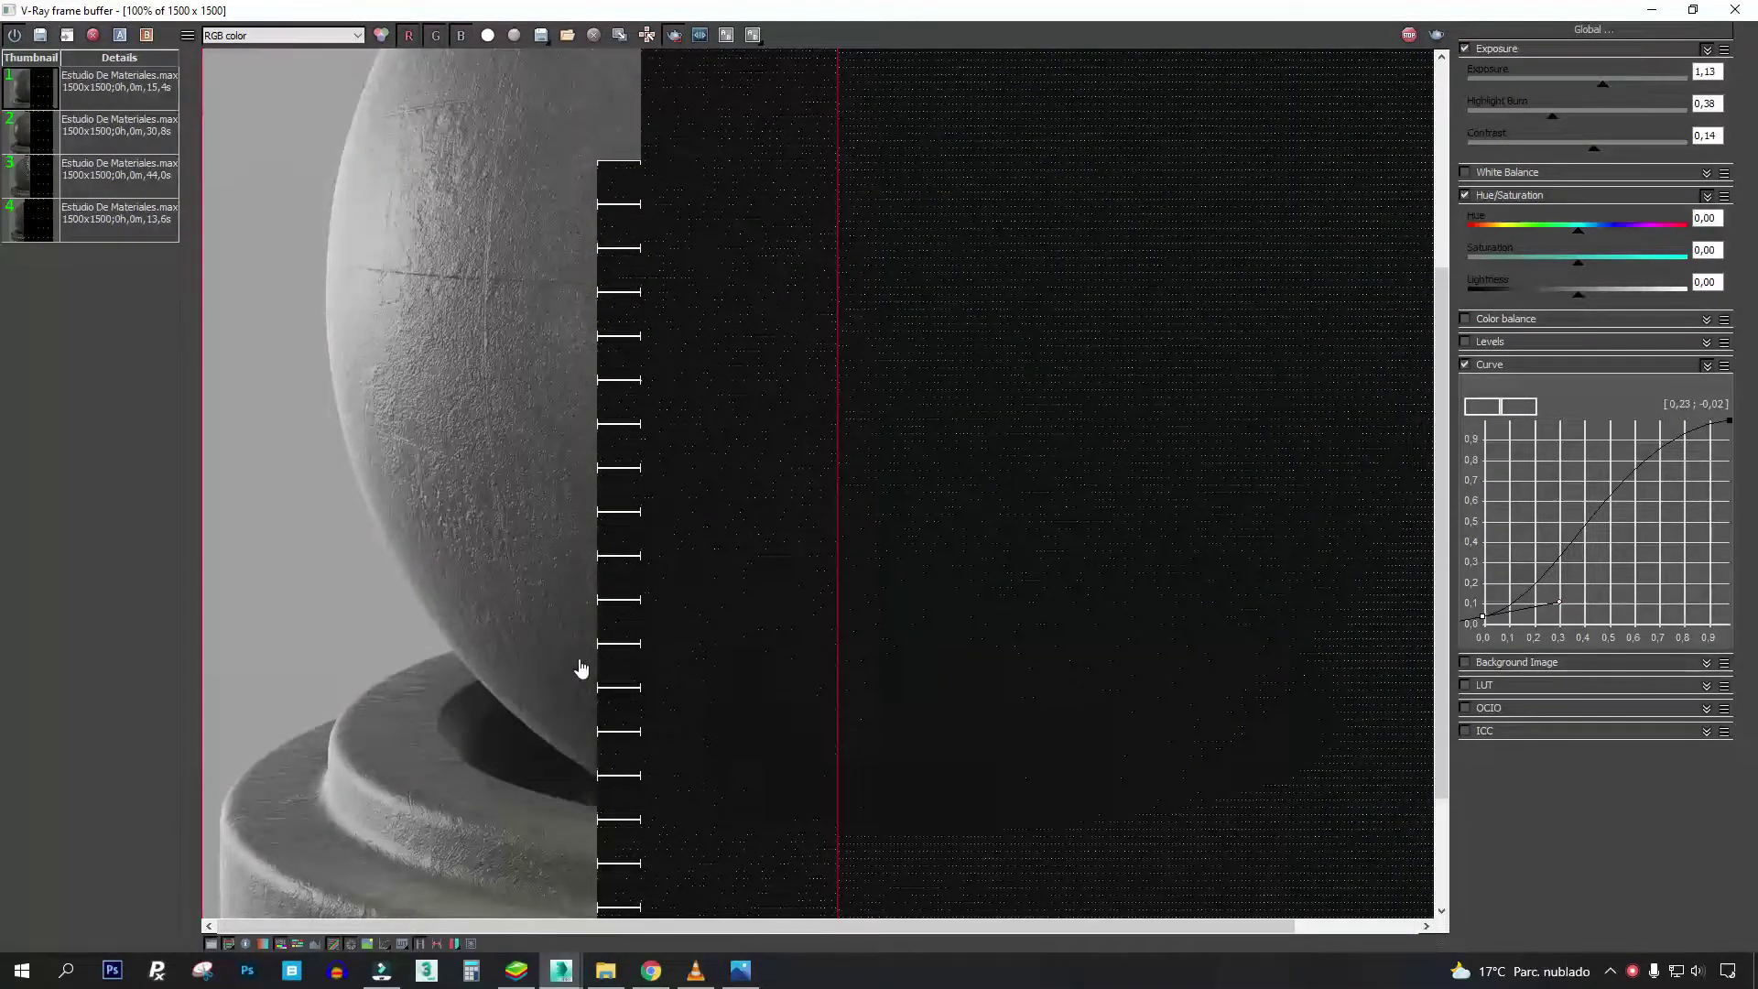
left_click_drag(549, 150, 526, 517)
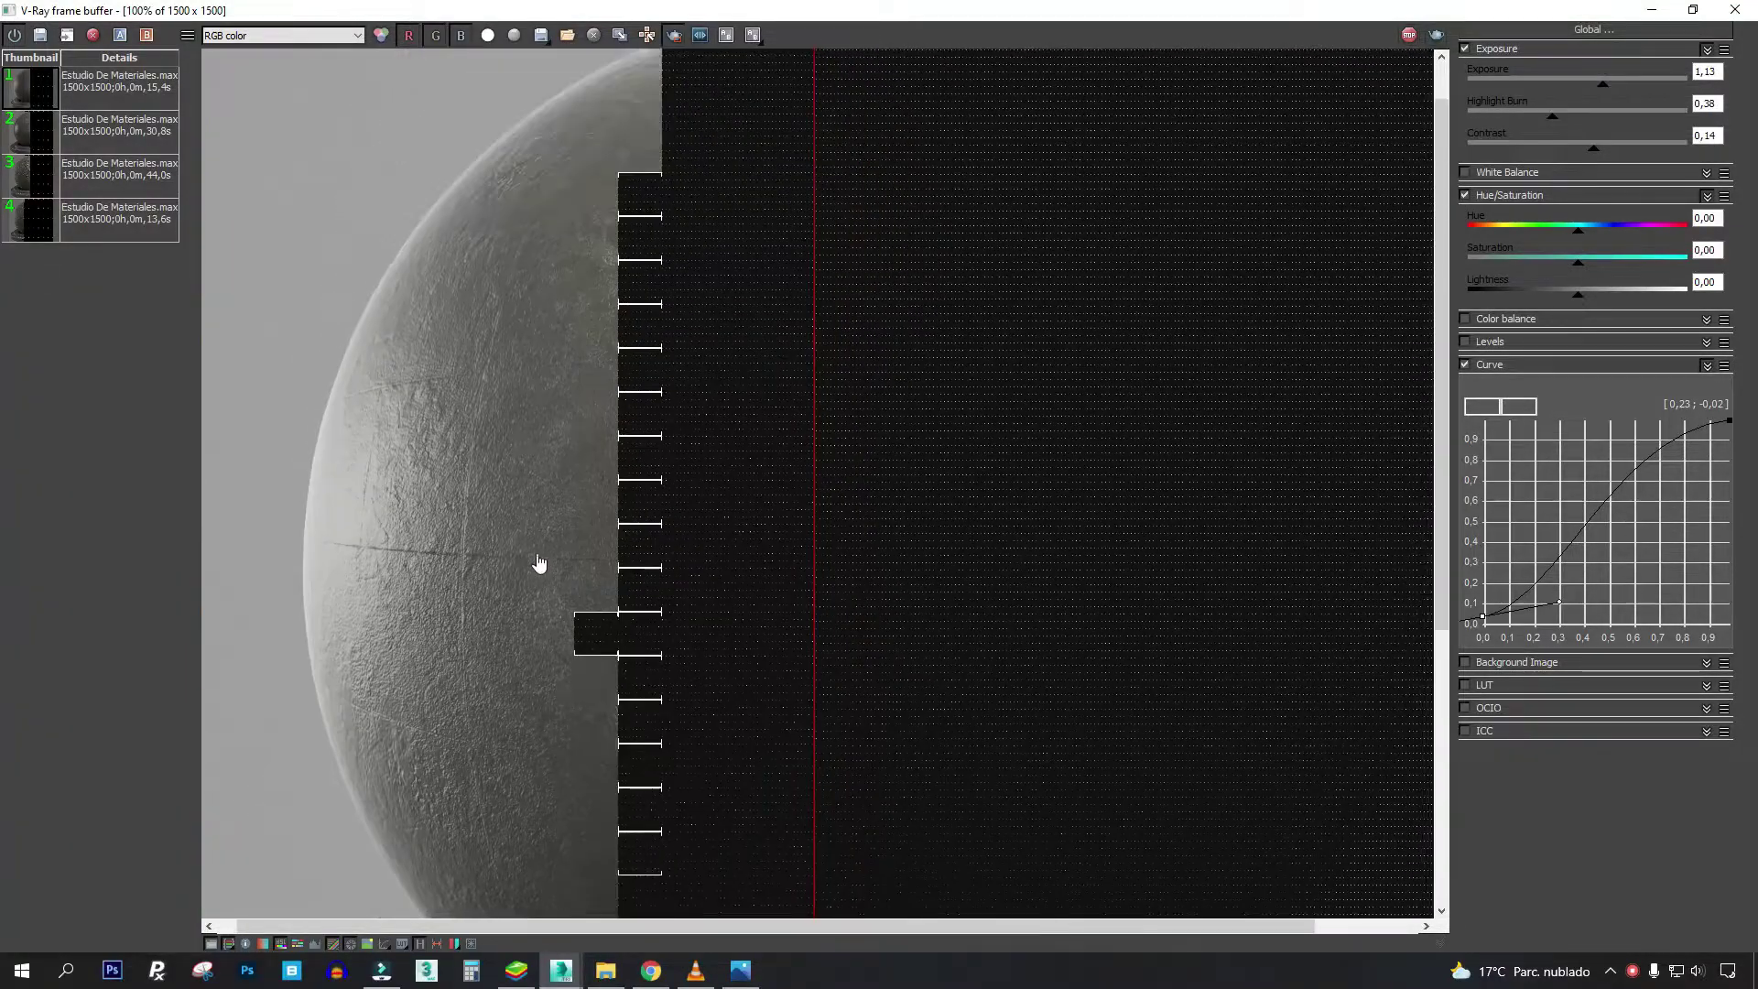
- Compare the sphere close-up against the rustico.jpg reference photo, then hide it
left_click(741, 972)
mouse_move(590, 161)
left_mouse_down()
mouse_move(665, 523)
mouse_move(515, 283)
left_mouse_up()
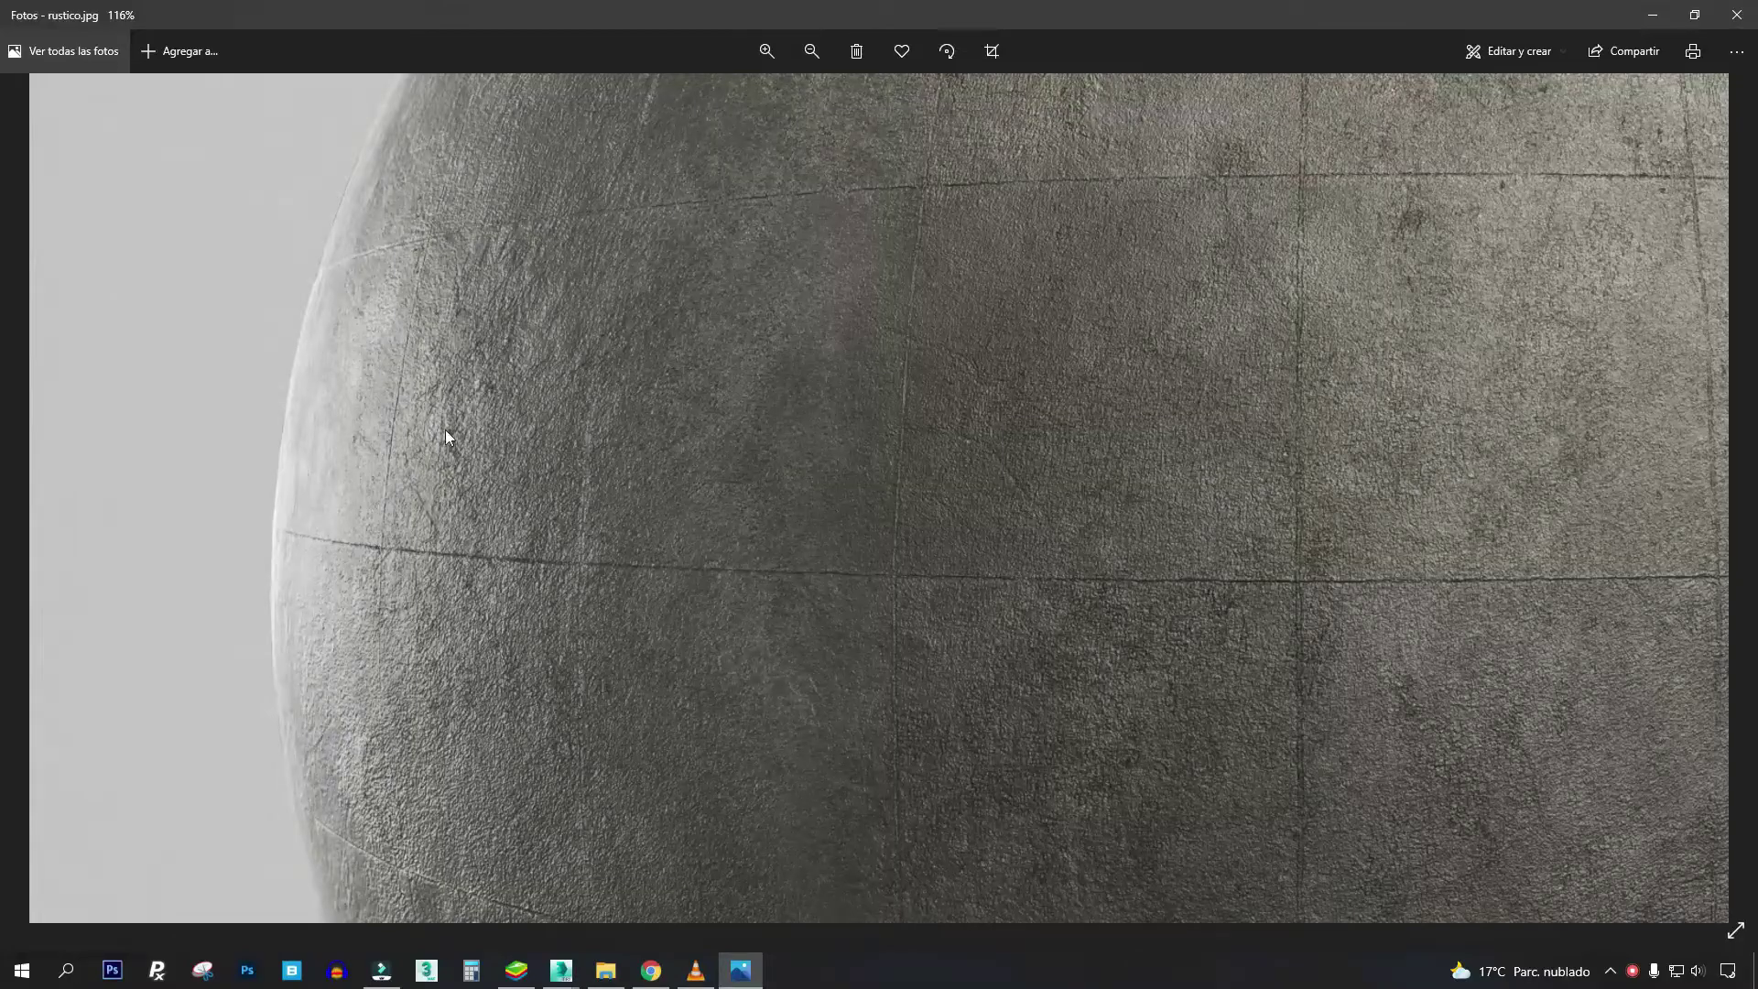
left_click(1653, 18)
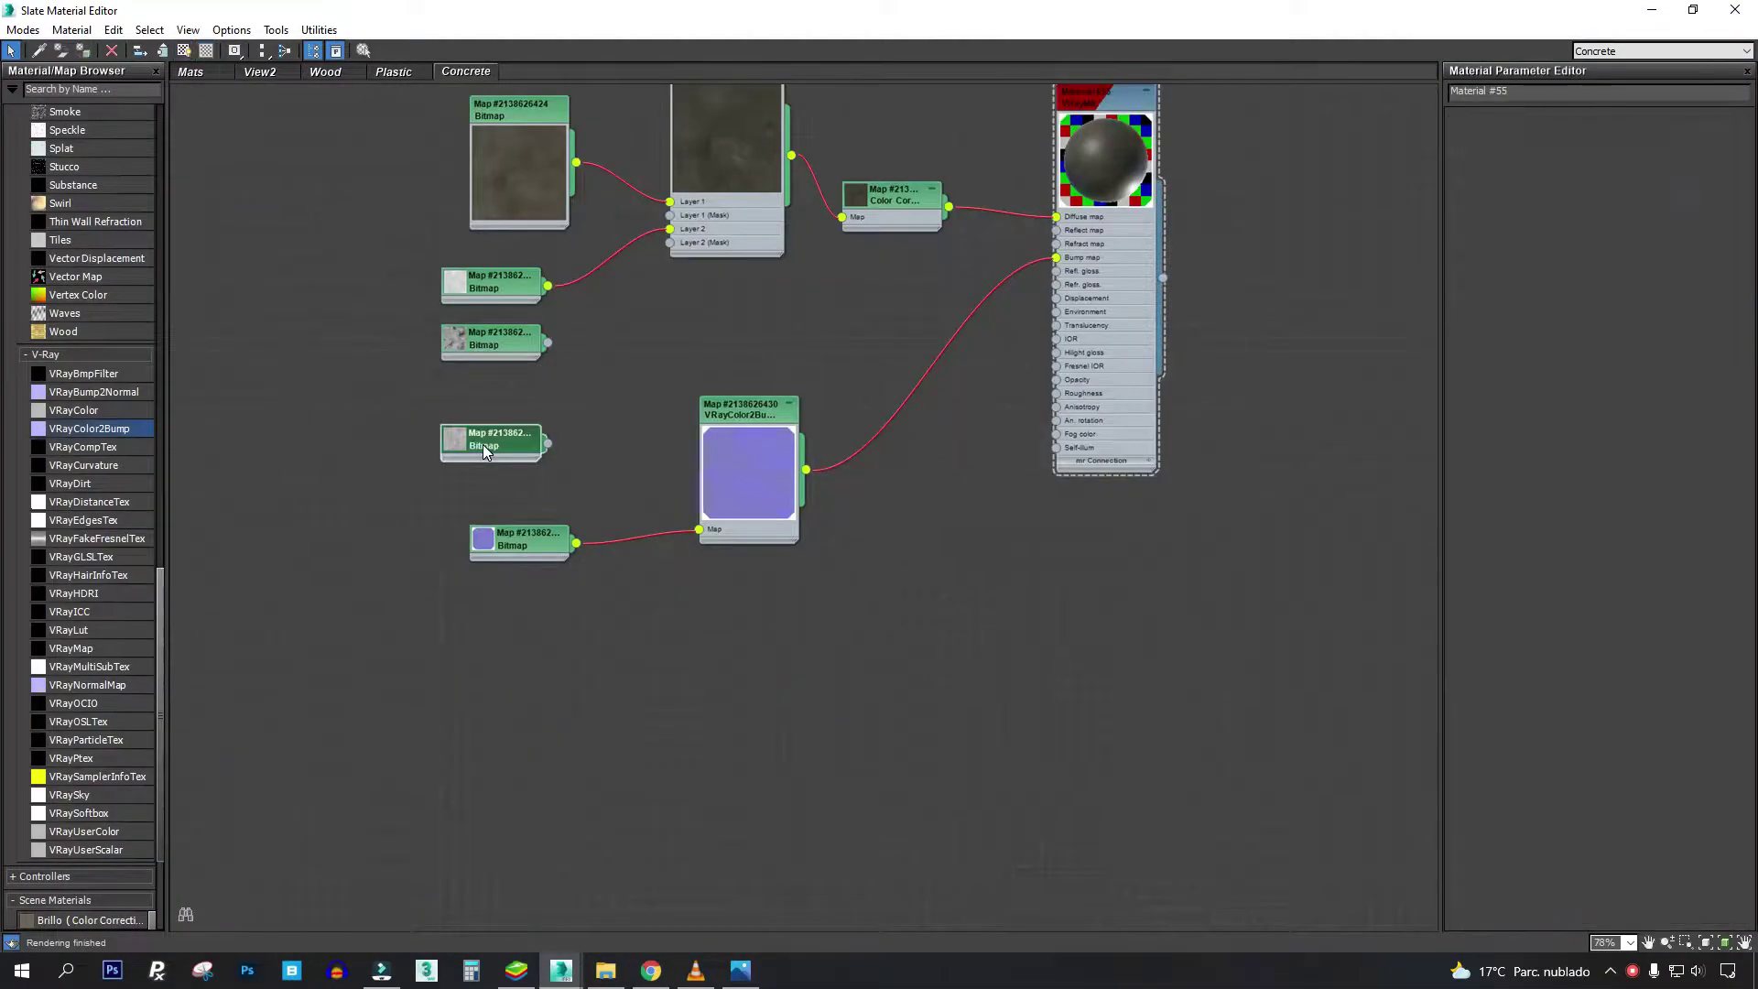
- Rearrange the graph, placing the Roughness bitmap above the bump node
double_click(481, 443)
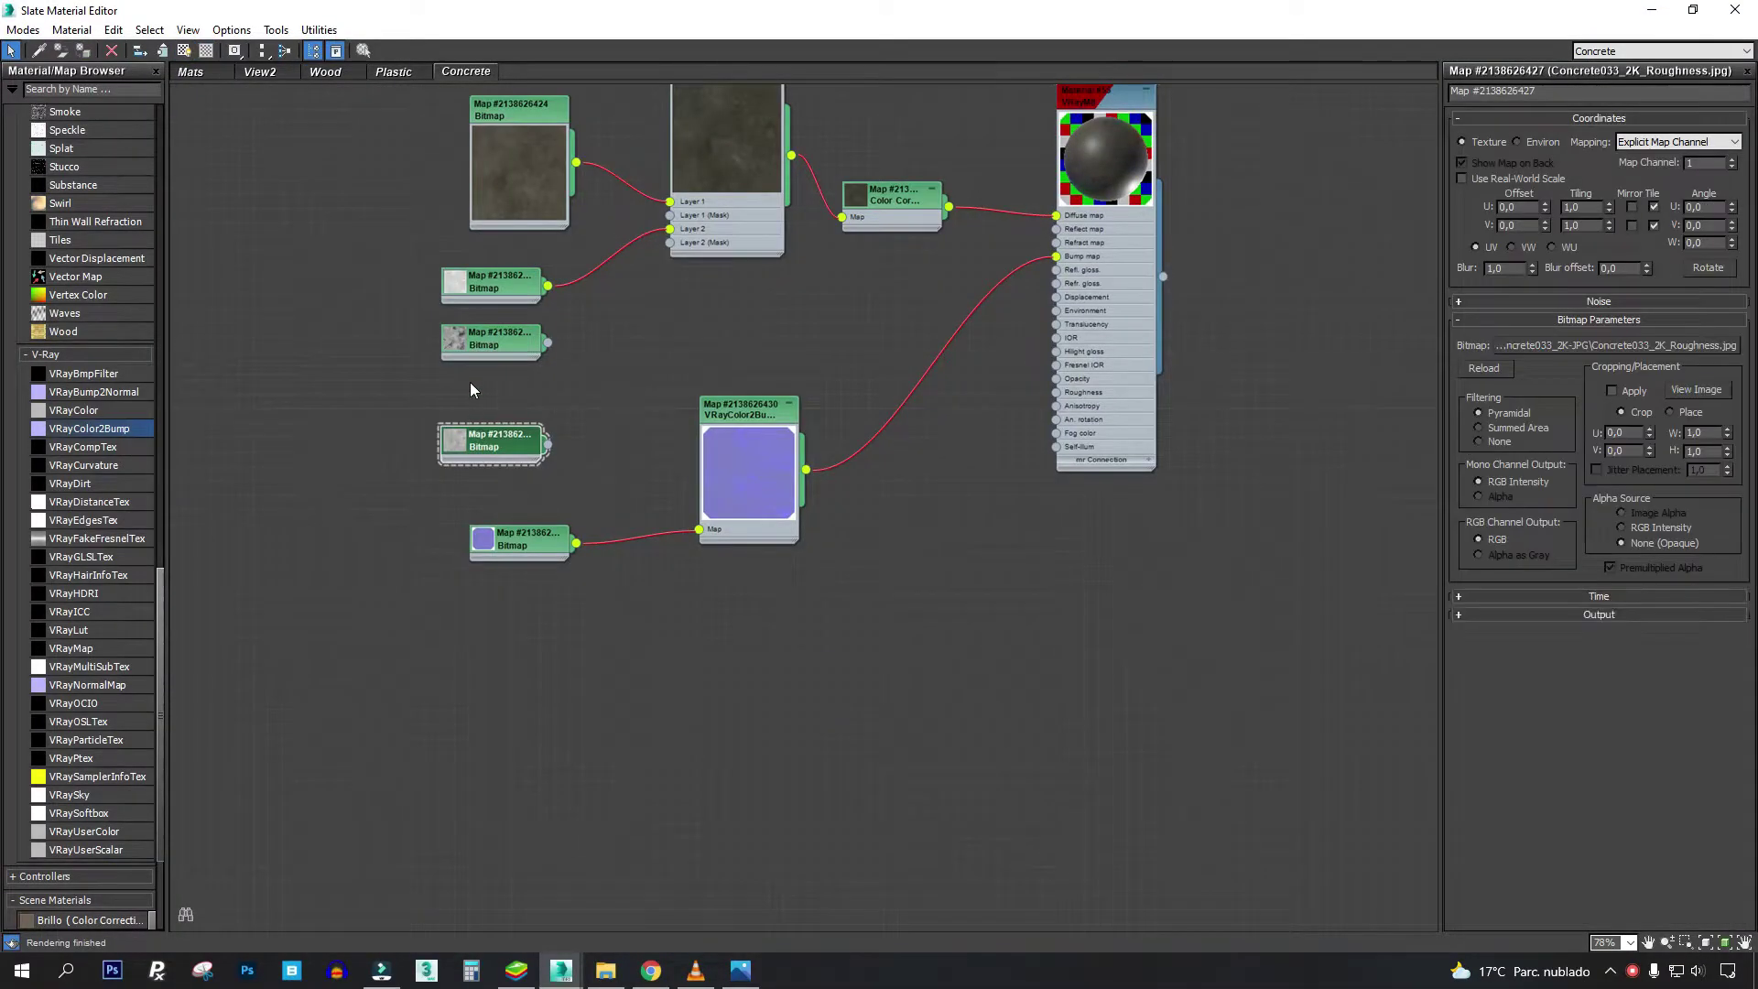
scroll(470, 388, "up", 2)
mouse_move(448, 452)
left_mouse_down()
mouse_move(709, 310)
mouse_move(632, 549)
left_mouse_up()
middle_click_drag(665, 427, 675, 538)
left_click_drag(589, 168, 573, 158)
middle_click_drag(598, 191, 563, 267)
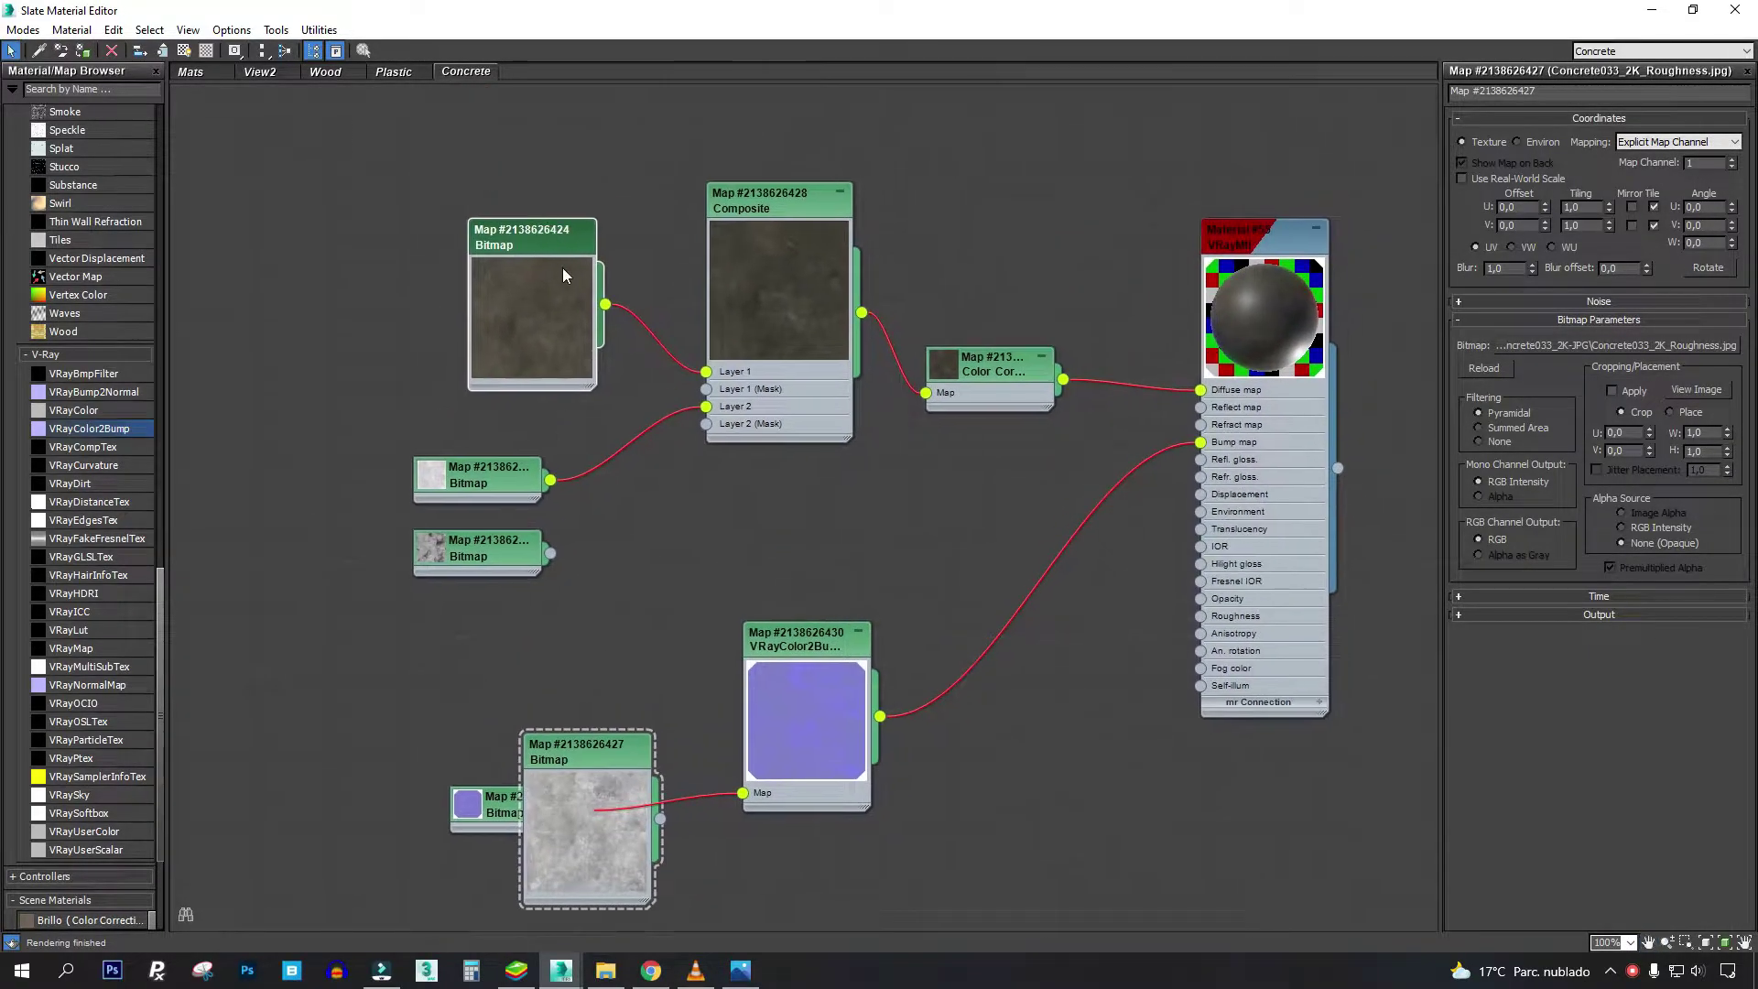
left_click_drag(577, 770, 673, 509)
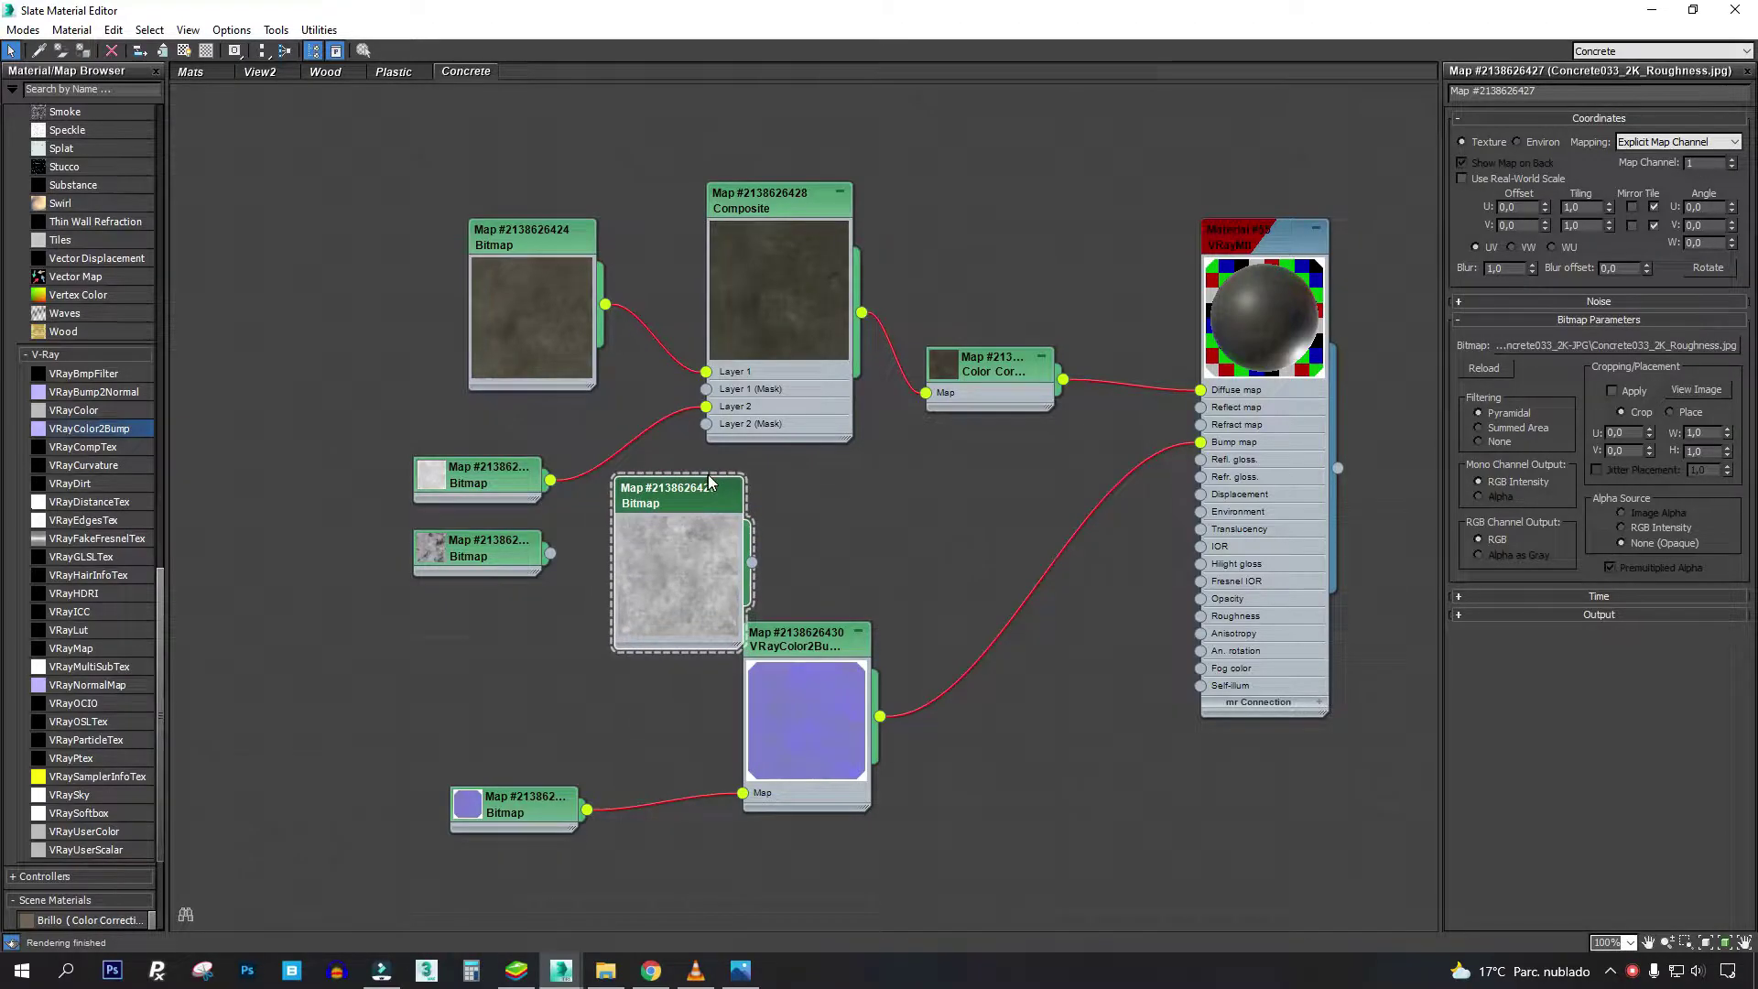
scroll(706, 461, "up", 3)
scroll(502, 537, "up", 1)
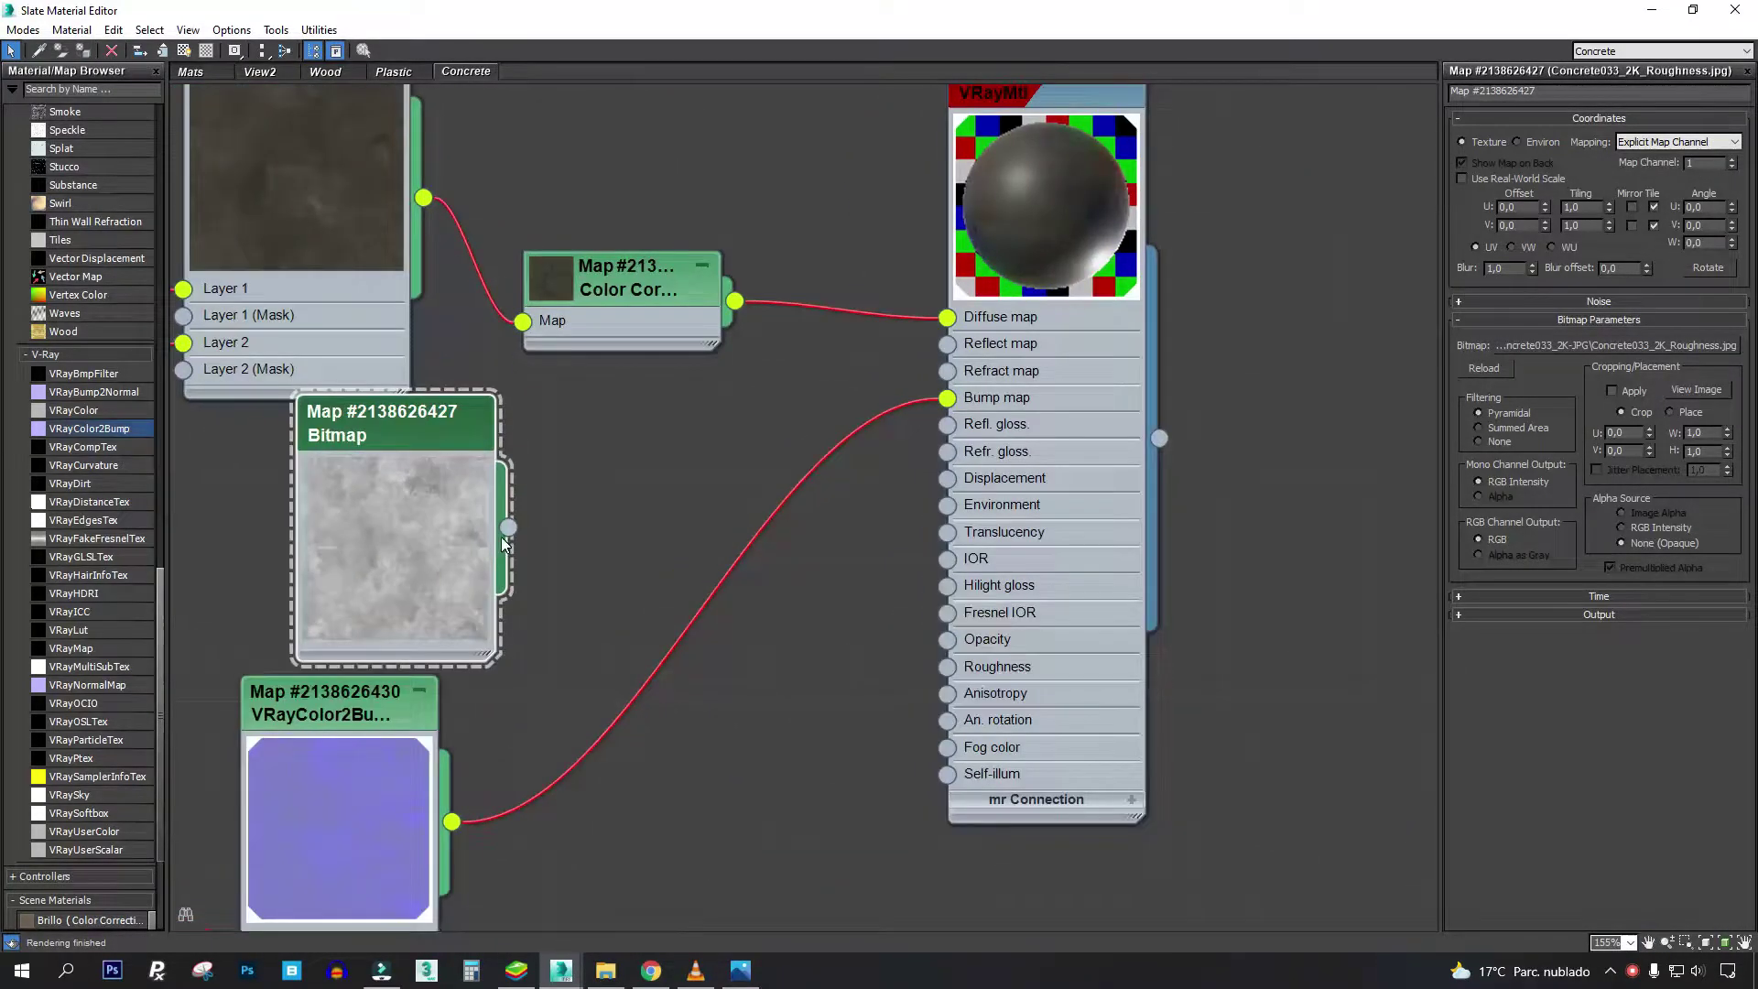
- Connect the Roughness bitmap to the Reflect map and position it beside Color Correction
left_click_drag(865, 384, 947, 343)
mouse_move(821, 270)
middle_mouse_down()
mouse_move(772, 332)
mouse_move(772, 421)
middle_mouse_up()
mouse_move(353, 599)
left_mouse_down()
mouse_move(500, 599)
mouse_move(442, 535)
mouse_move(522, 249)
left_mouse_up()
scroll(448, 620, "up", 2)
middle_click_drag(522, 250, 552, 371)
left_click_drag(552, 370, 517, 357)
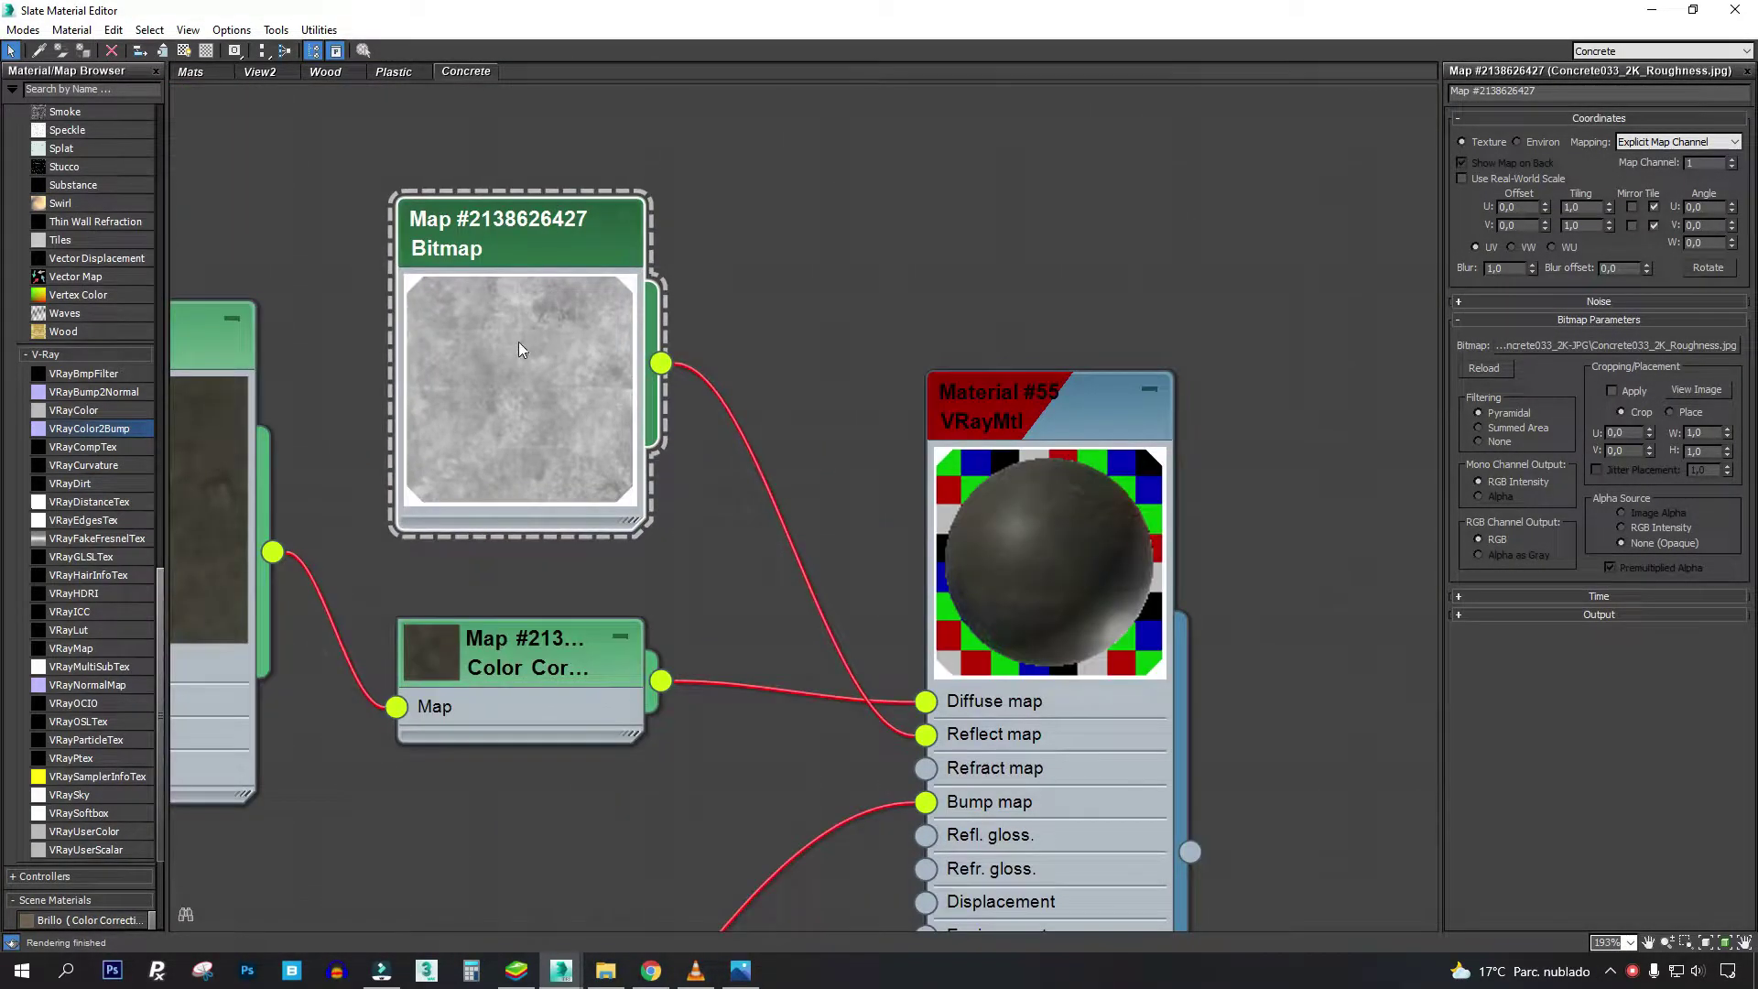
- Preview the Concrete033_2K_Roughness.jpg texture image, then close it
left_click(1709, 392)
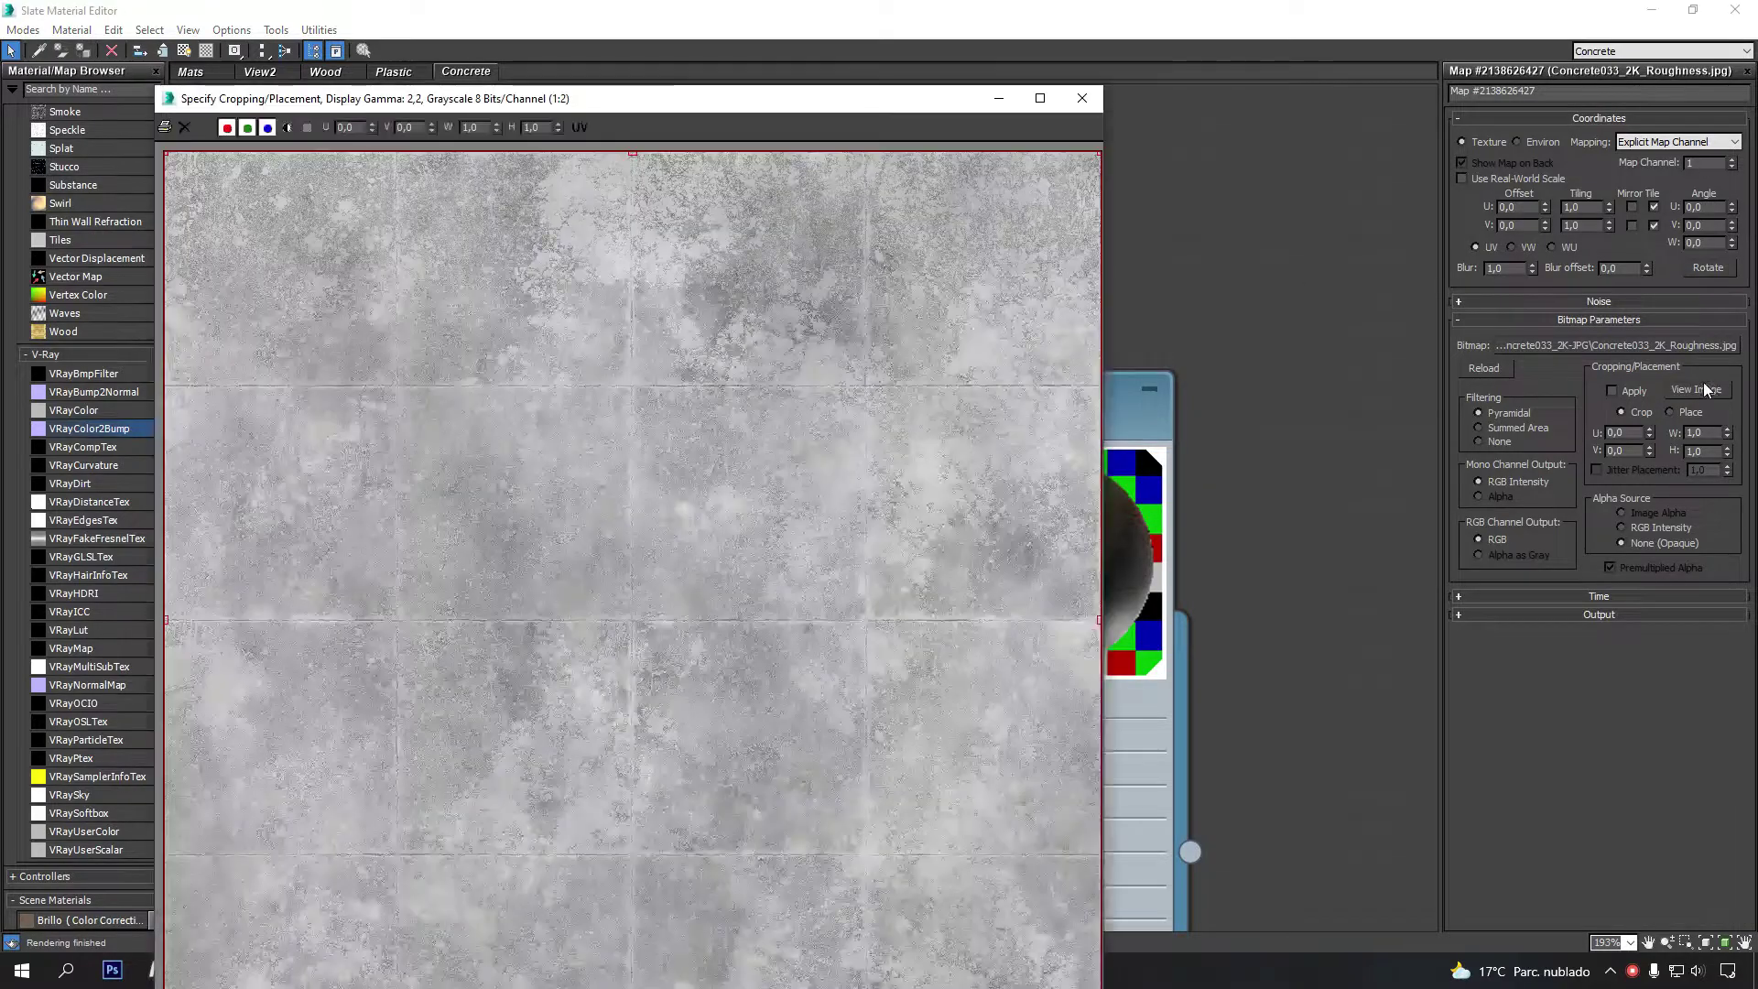
scroll(563, 292, "up", 1)
middle_click_drag(917, 258, 619, 228)
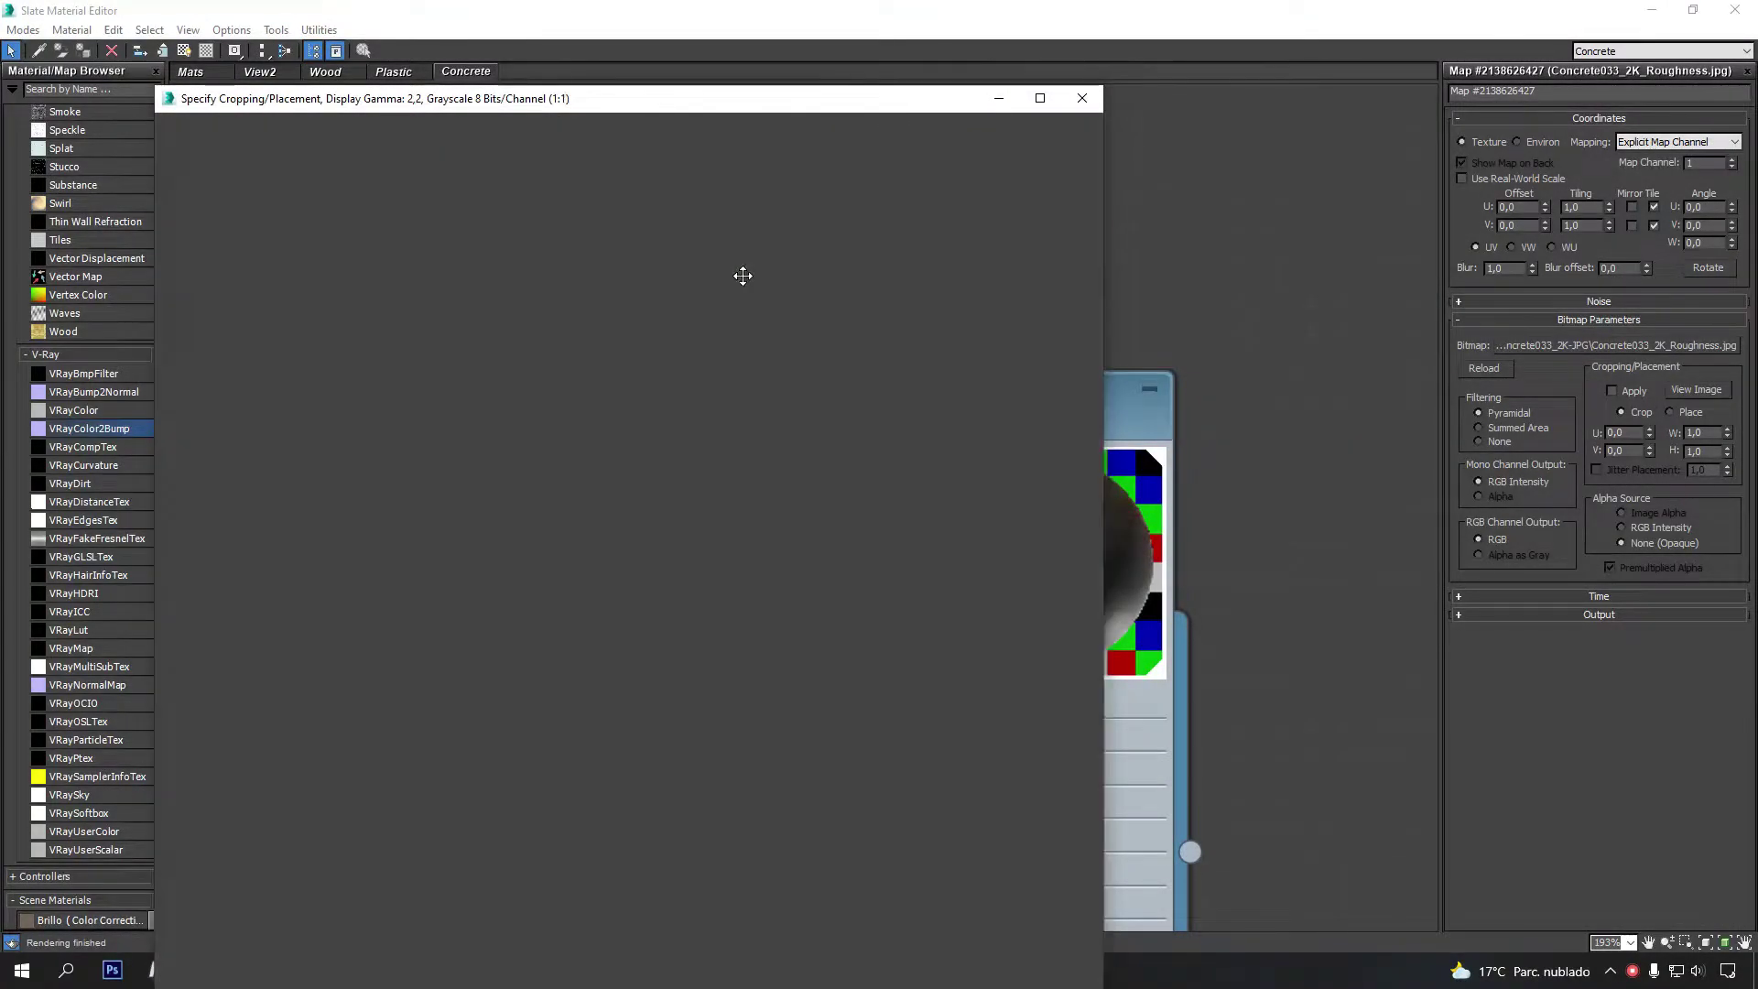
left_click(1090, 110)
- Show Material #55's parameters and move the roughness bitmap below Color Correction
double_click(1102, 302)
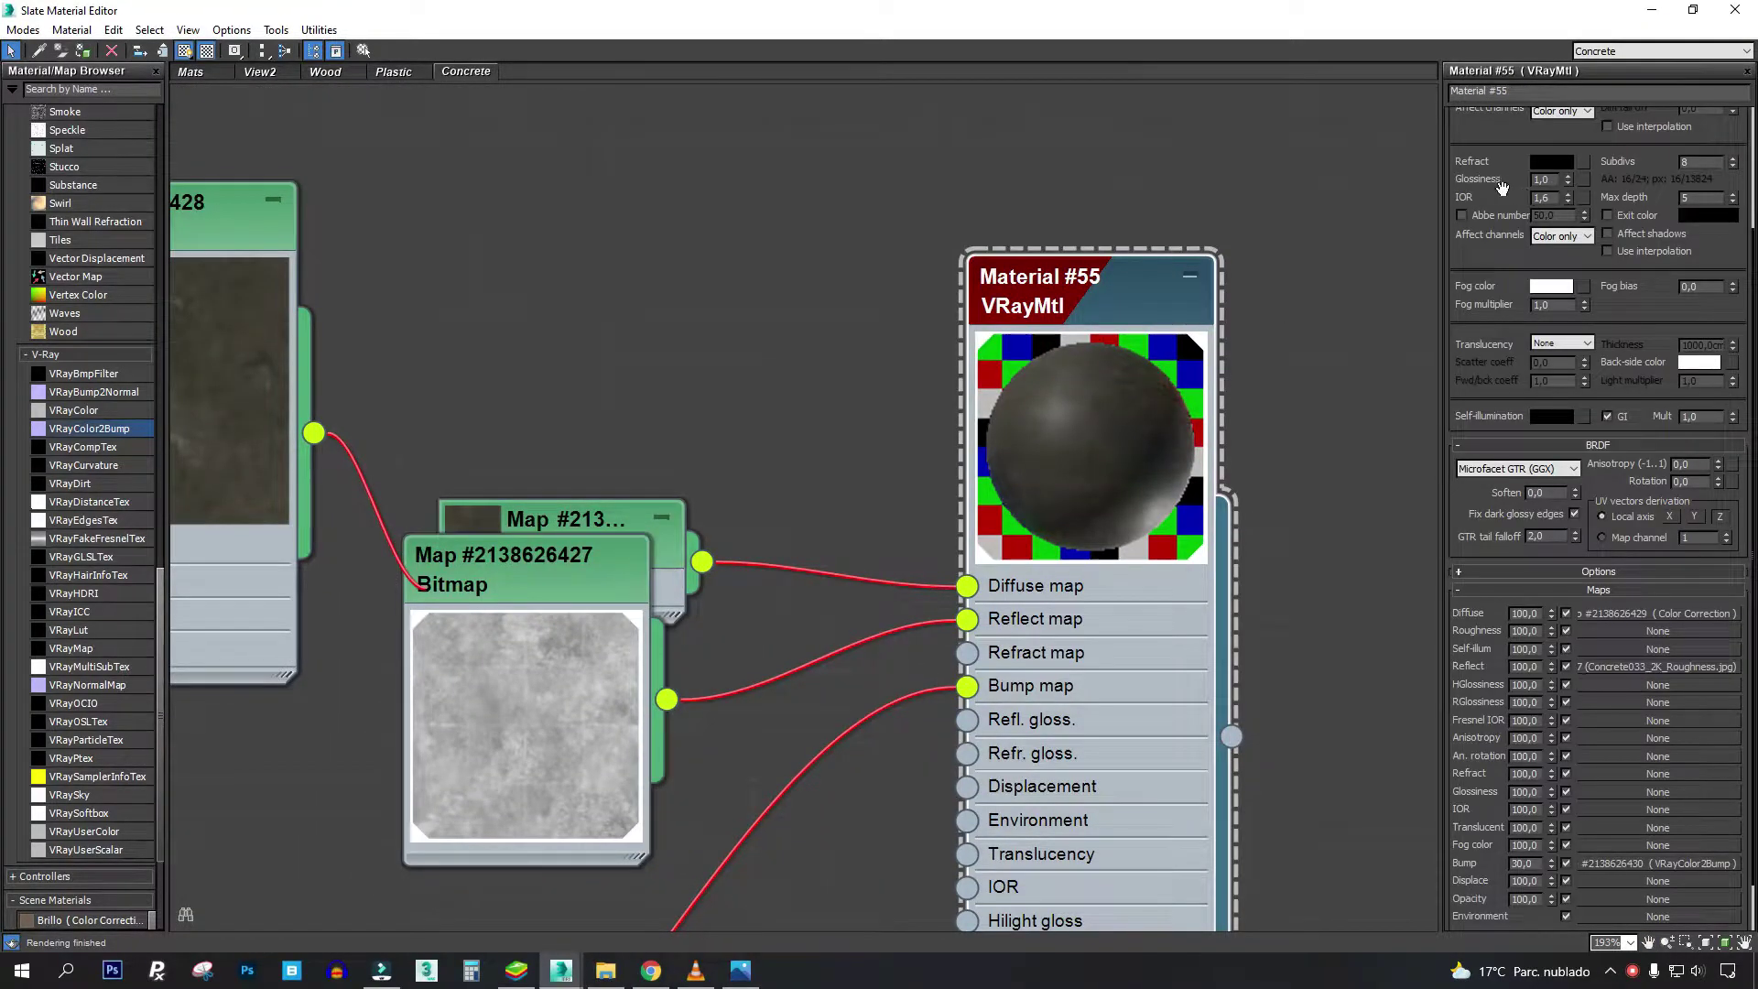
scroll(1502, 188, "up", 3)
mouse_move(548, 566)
left_mouse_down()
mouse_move(623, 678)
mouse_move(607, 312)
left_mouse_up()
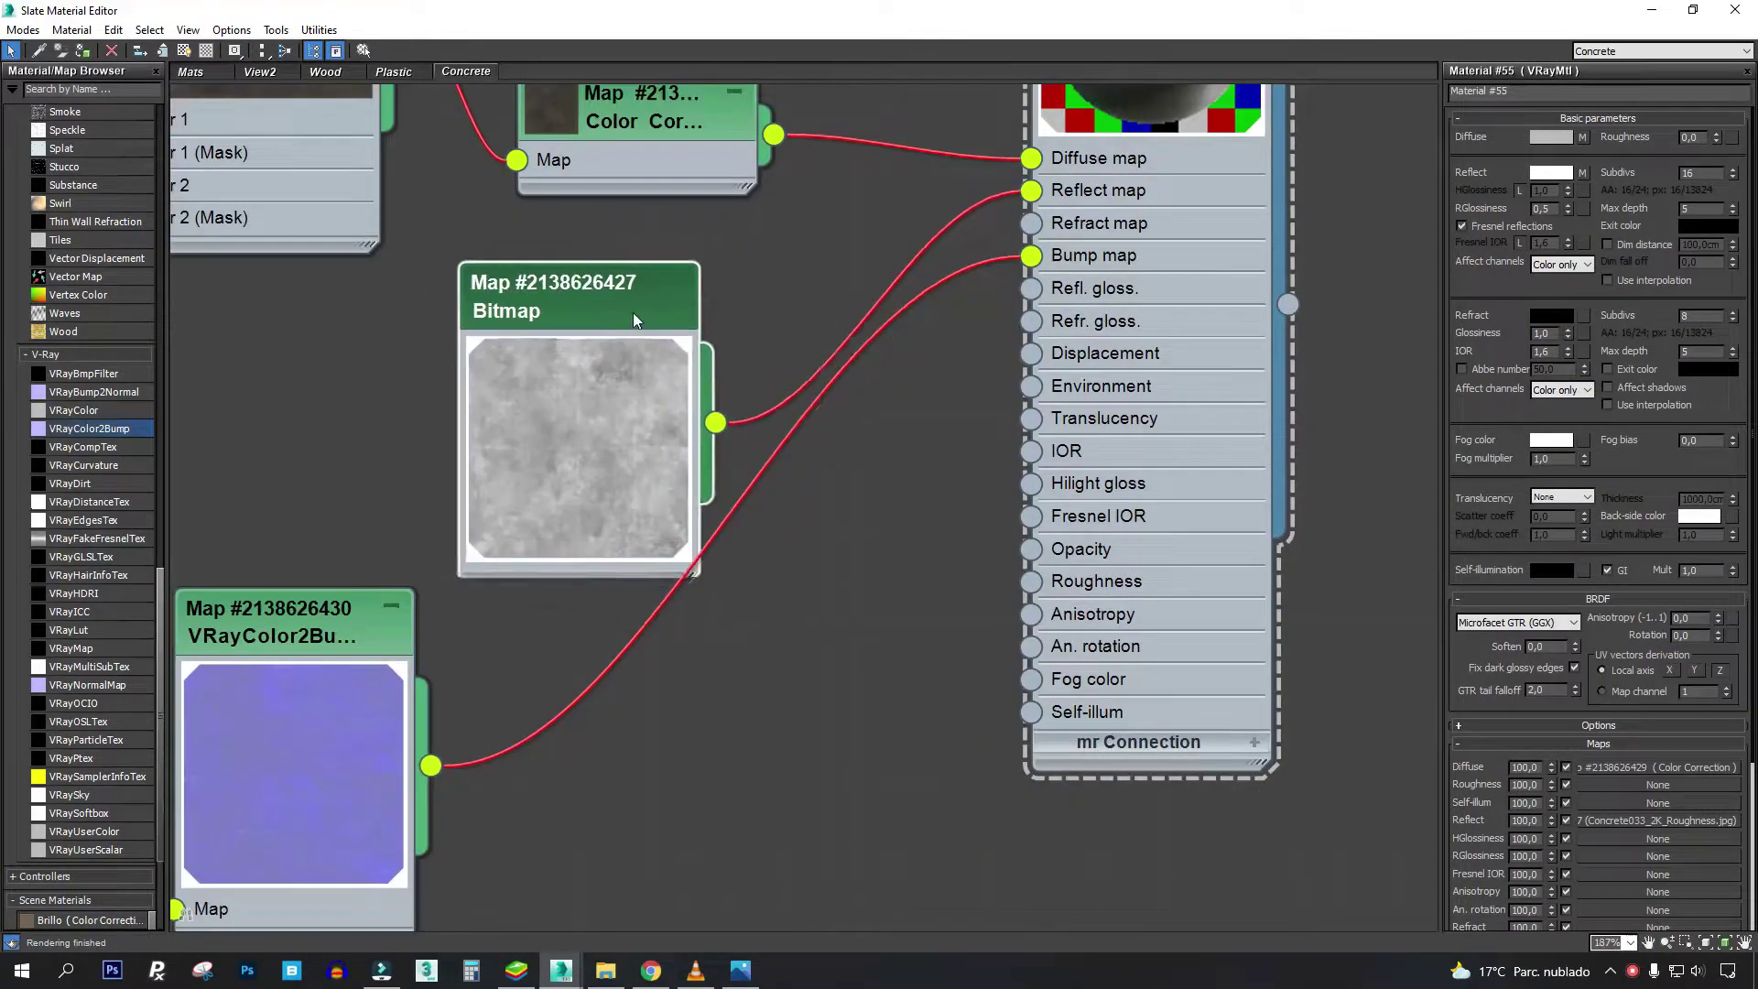
left_click(1653, 10)
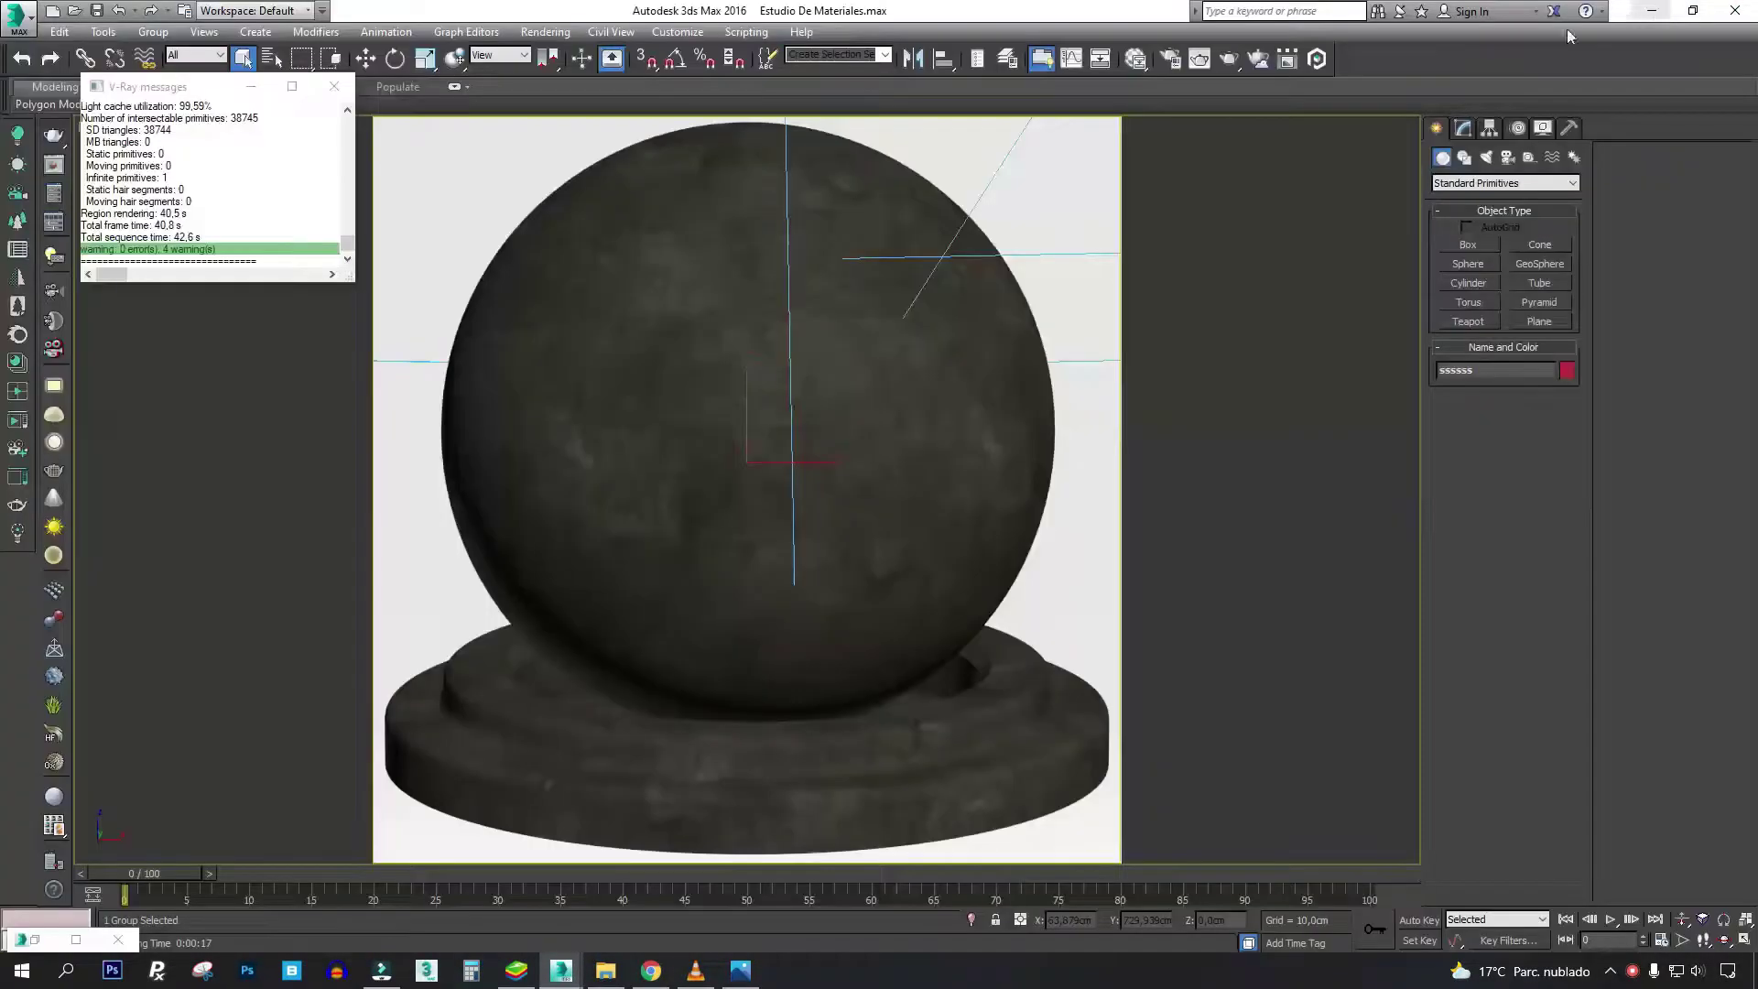
- Render the roughness-driven reflection at 1500 x 1500 and pan across the rendered pedestal
left_click(1232, 62)
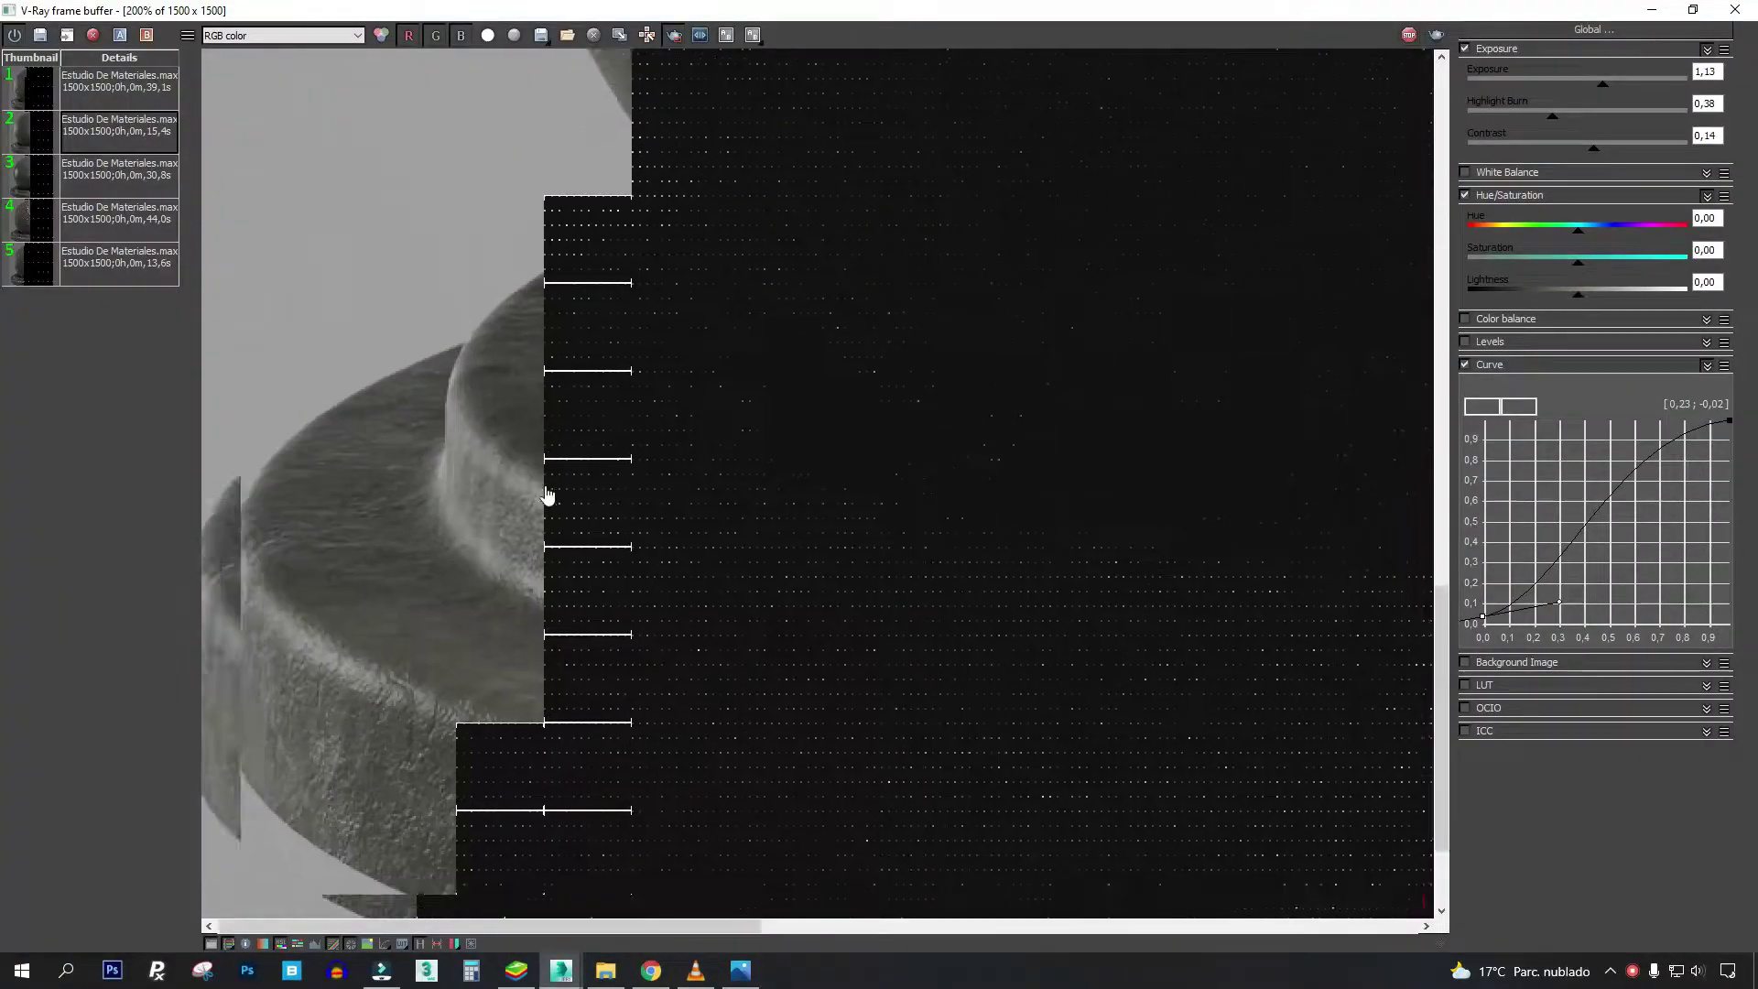
scroll(663, 376, "down", 2)
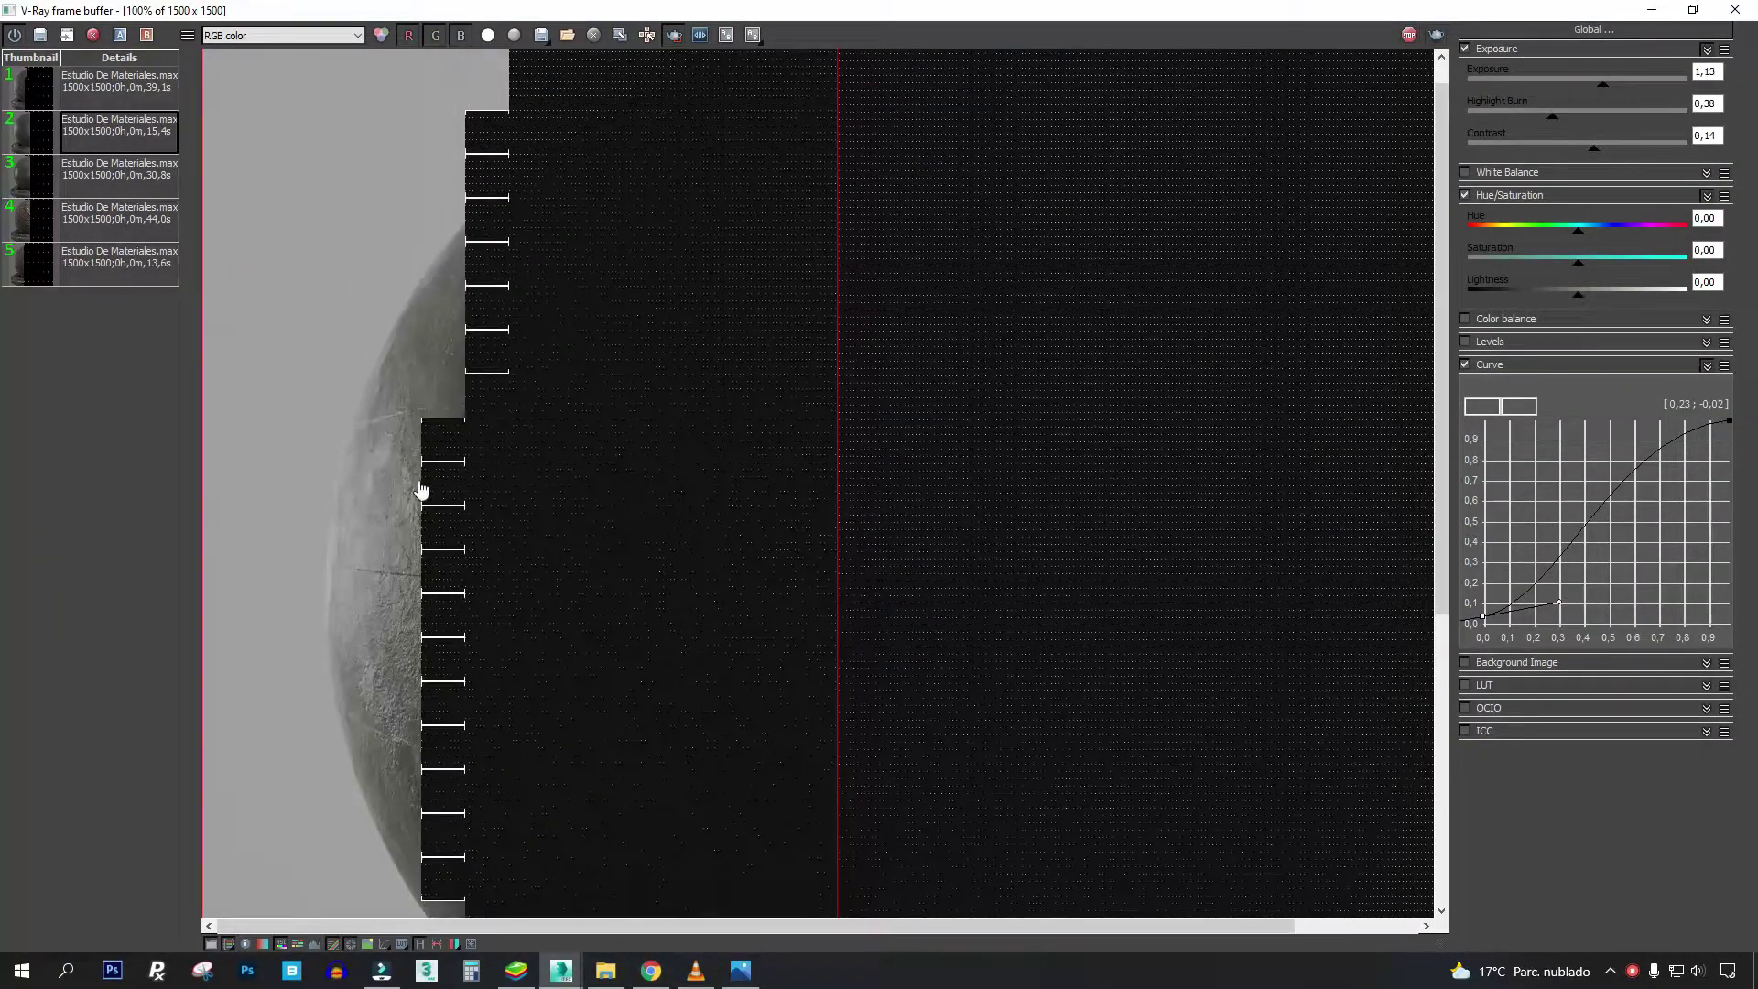
left_click_drag(636, 154, 635, 357)
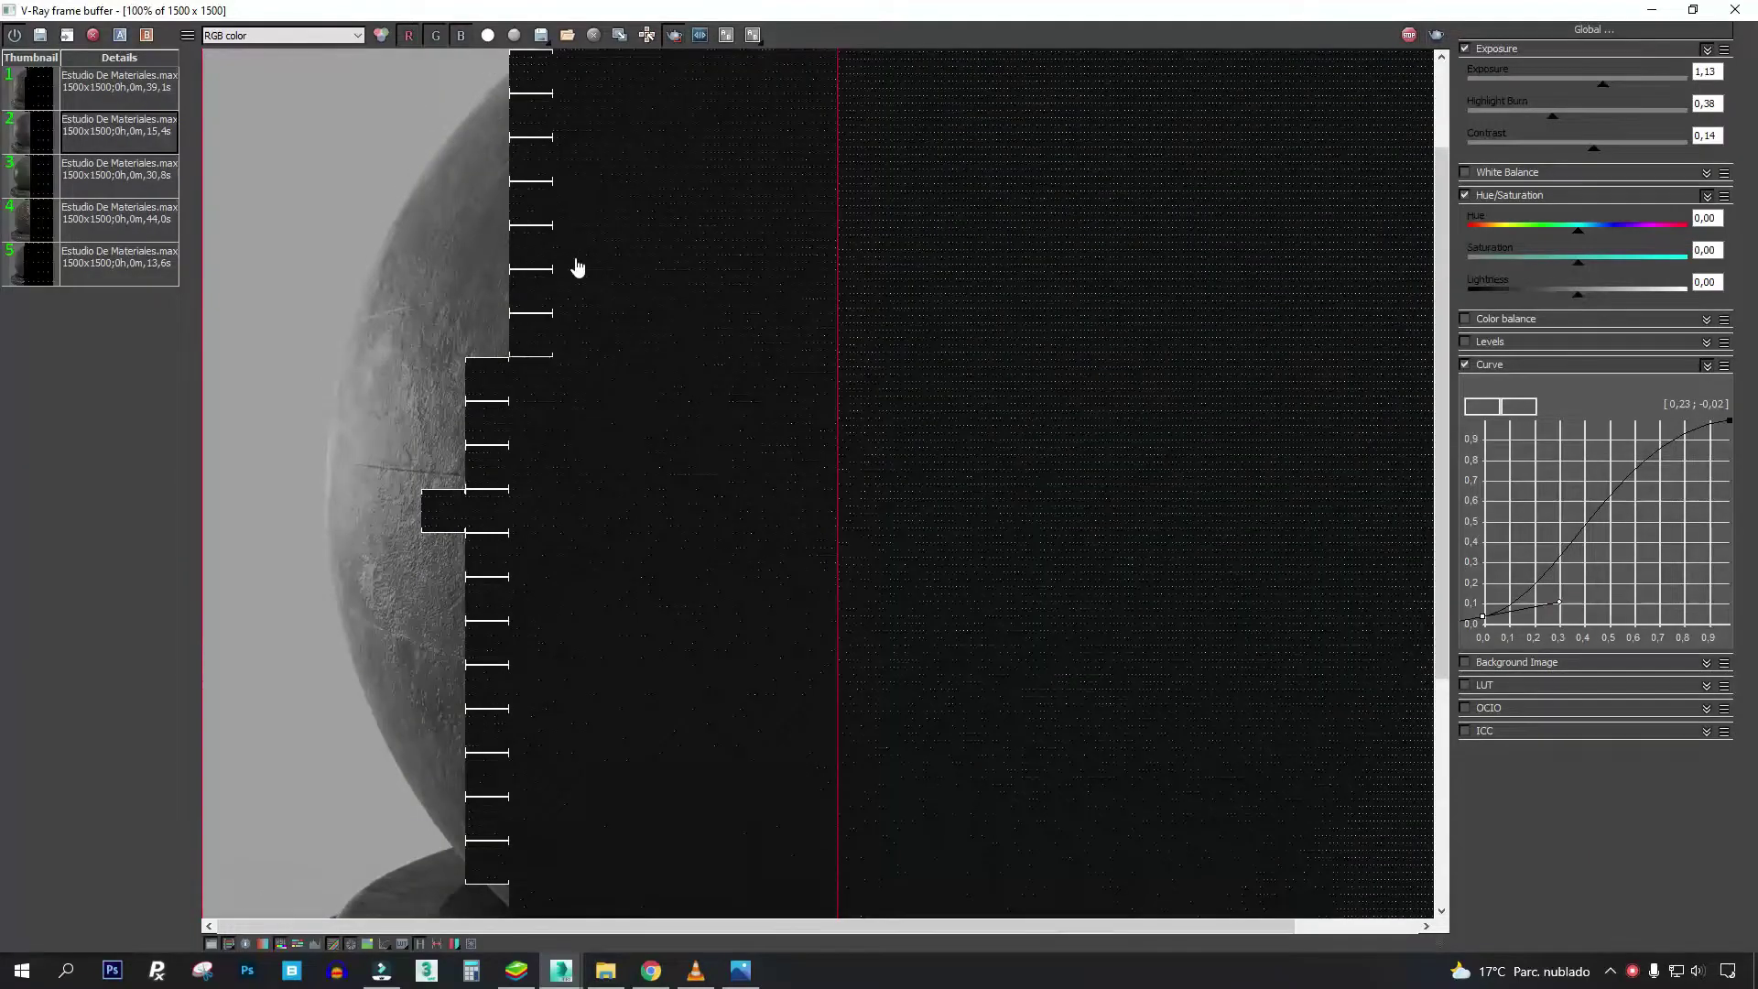
left_click_drag(600, 91, 595, 4)
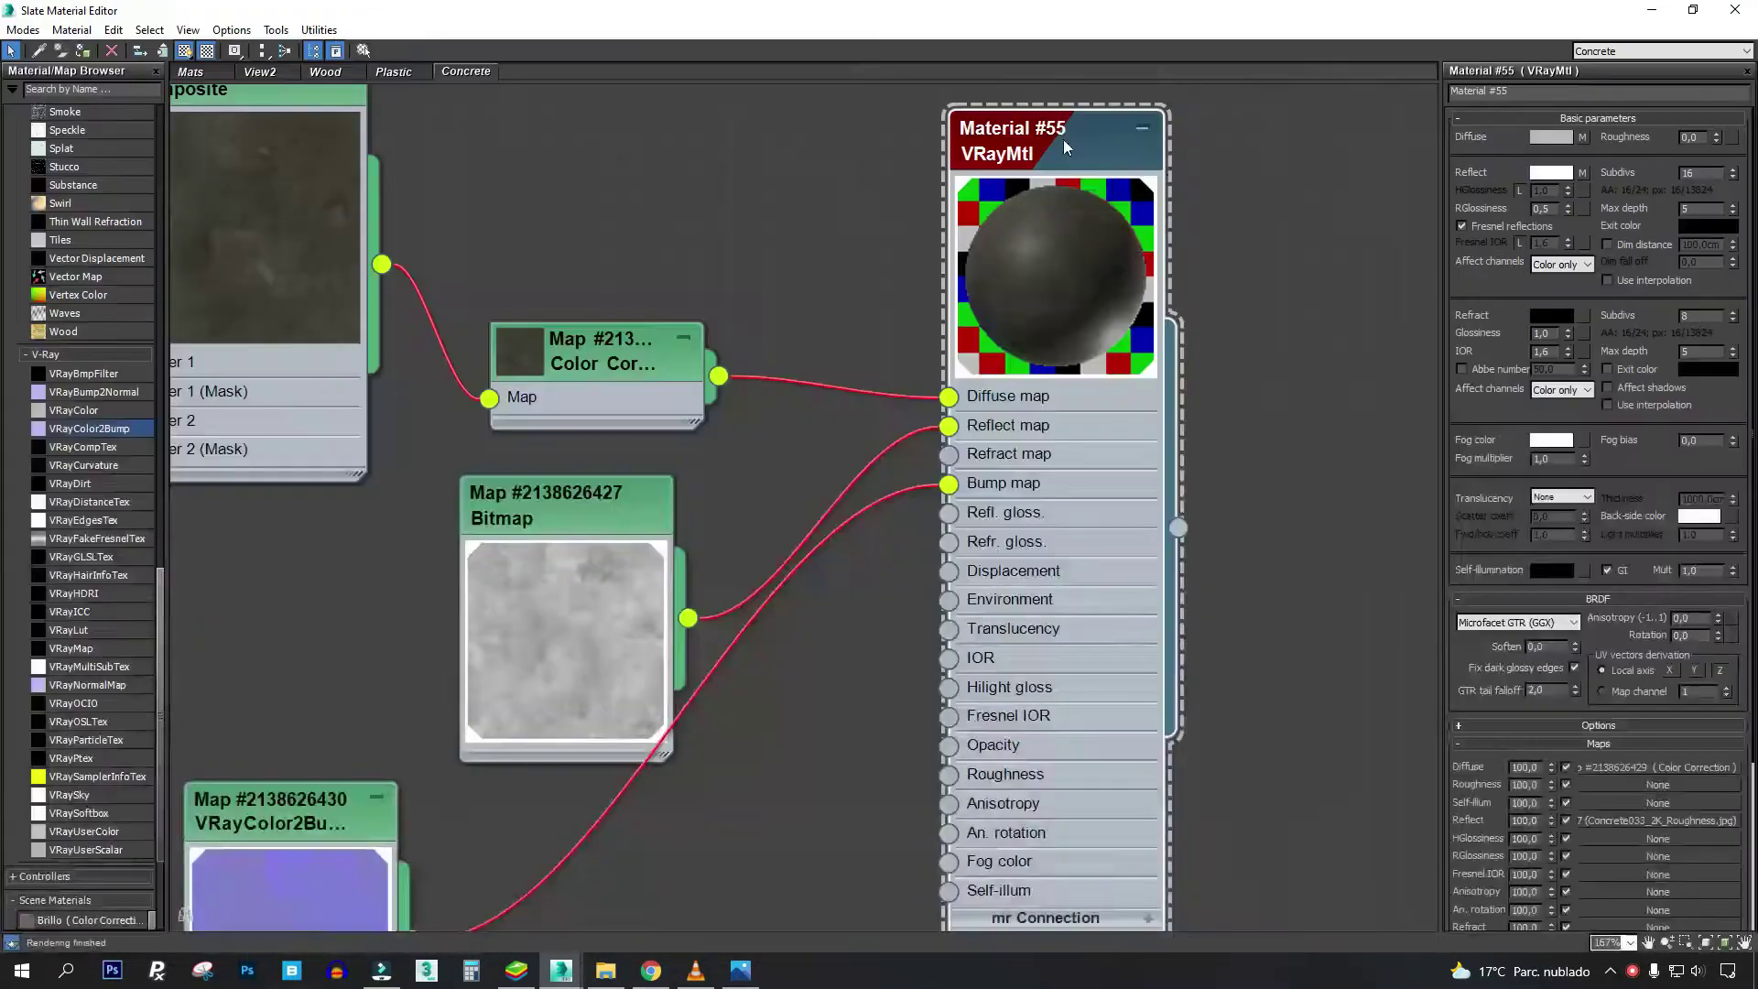
- Set the Reflect map amount to 70
double_click(1526, 820)
type("70")
key("Return")
- Wire the roughness bitmap into Material #55's Refl. gloss input
scroll(597, 397, "up", 2)
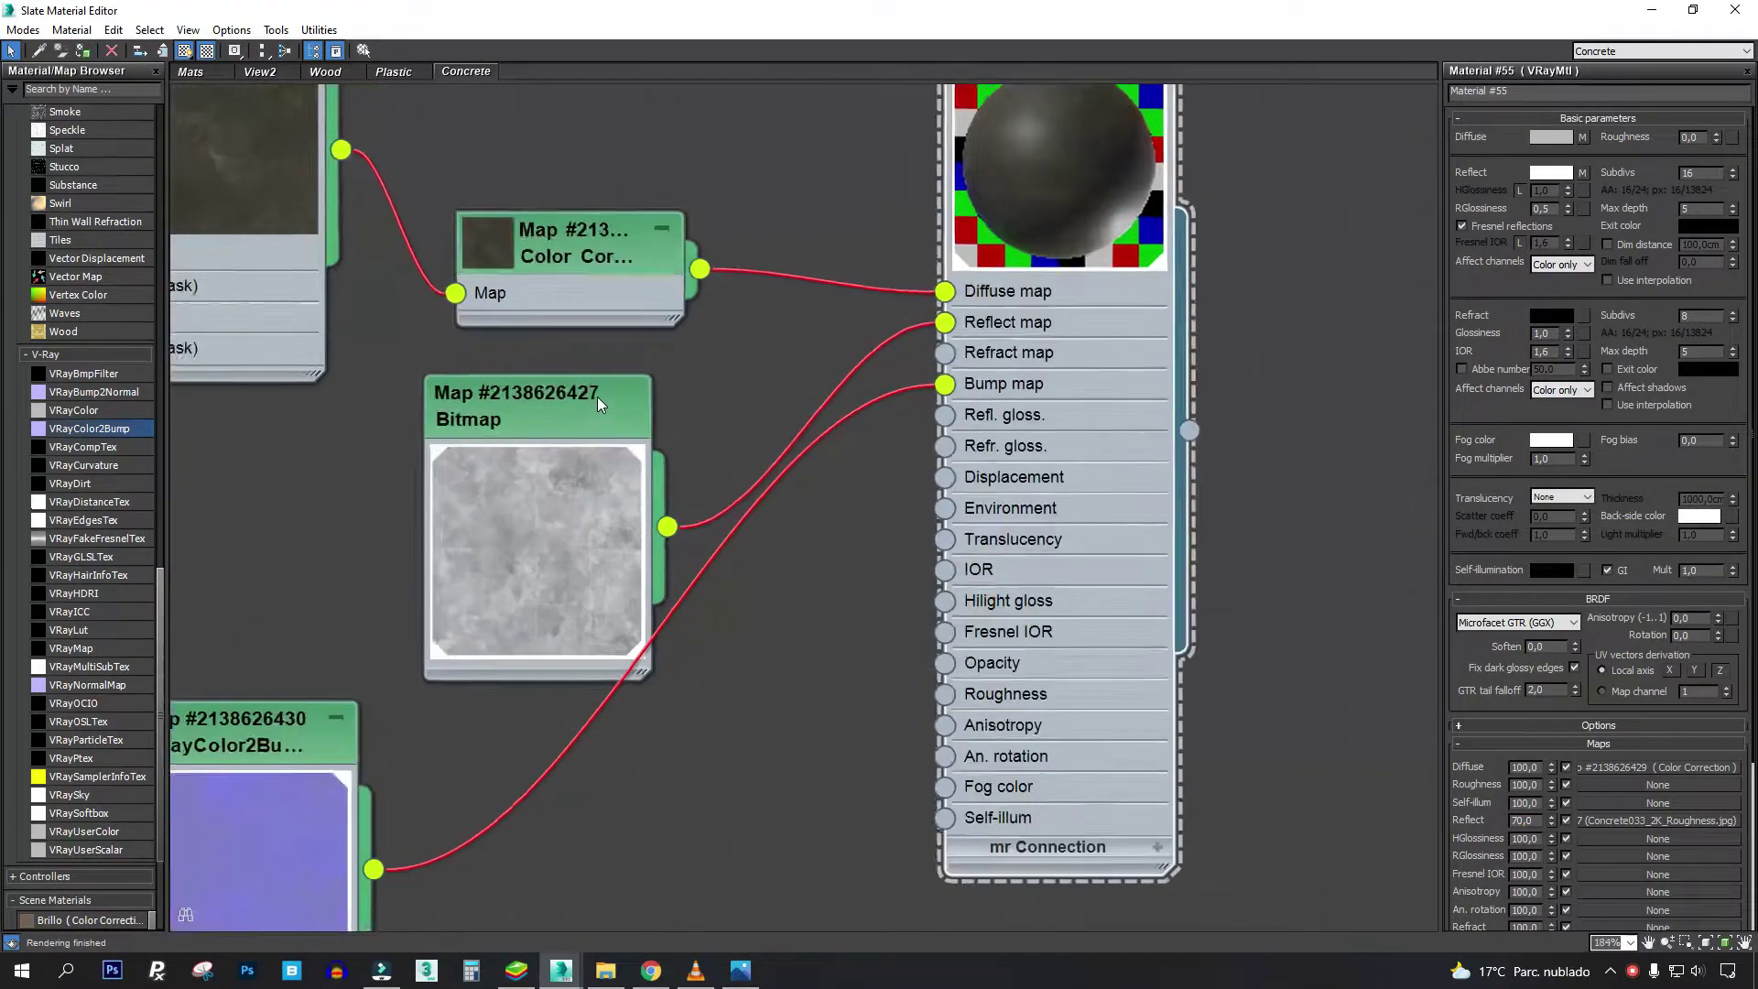
left_click_drag(597, 397, 502, 337)
left_click_drag(531, 504, 571, 530)
left_click_drag(906, 466, 906, 465)
middle_click_drag(795, 205, 735, 344)
mouse_move(350, 519)
left_mouse_down()
mouse_move(498, 524)
mouse_move(466, 628)
mouse_move(453, 619)
left_mouse_up()
middle_click_drag(452, 619, 460, 564)
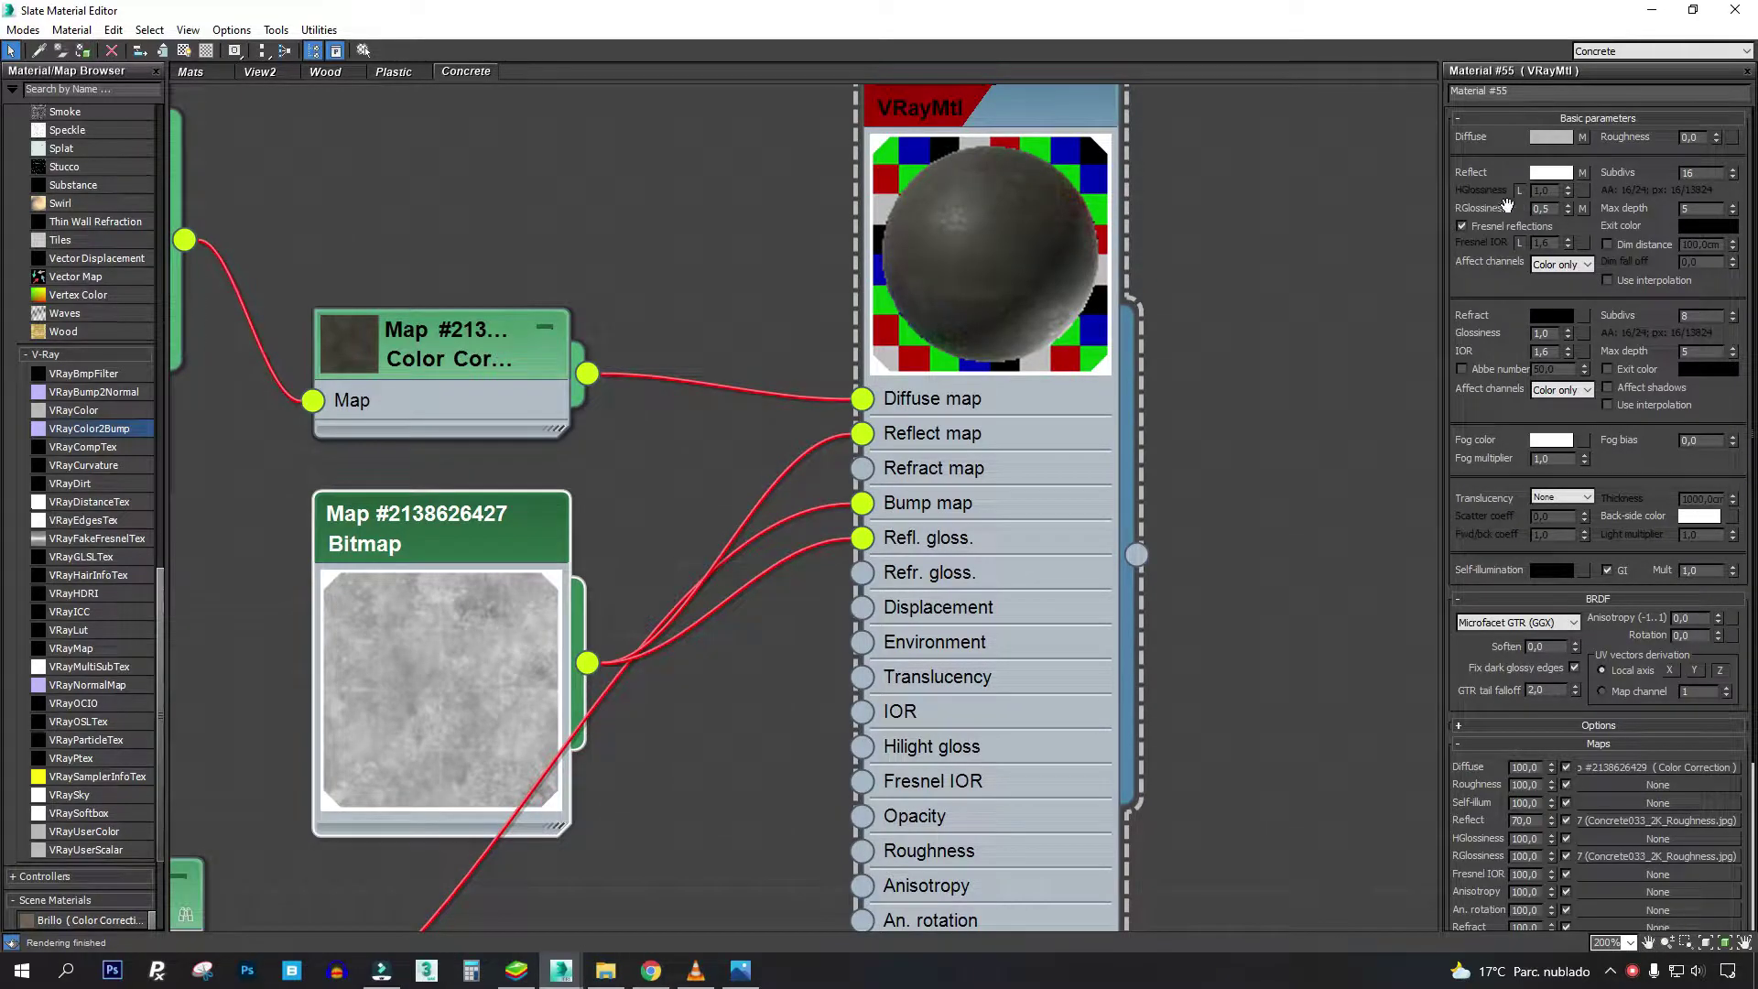
- Set RGlossiness to 1.0 and tidy the roughness bitmap node's position
type("1")
key("Return")
left_click_drag(568, 548, 531, 585)
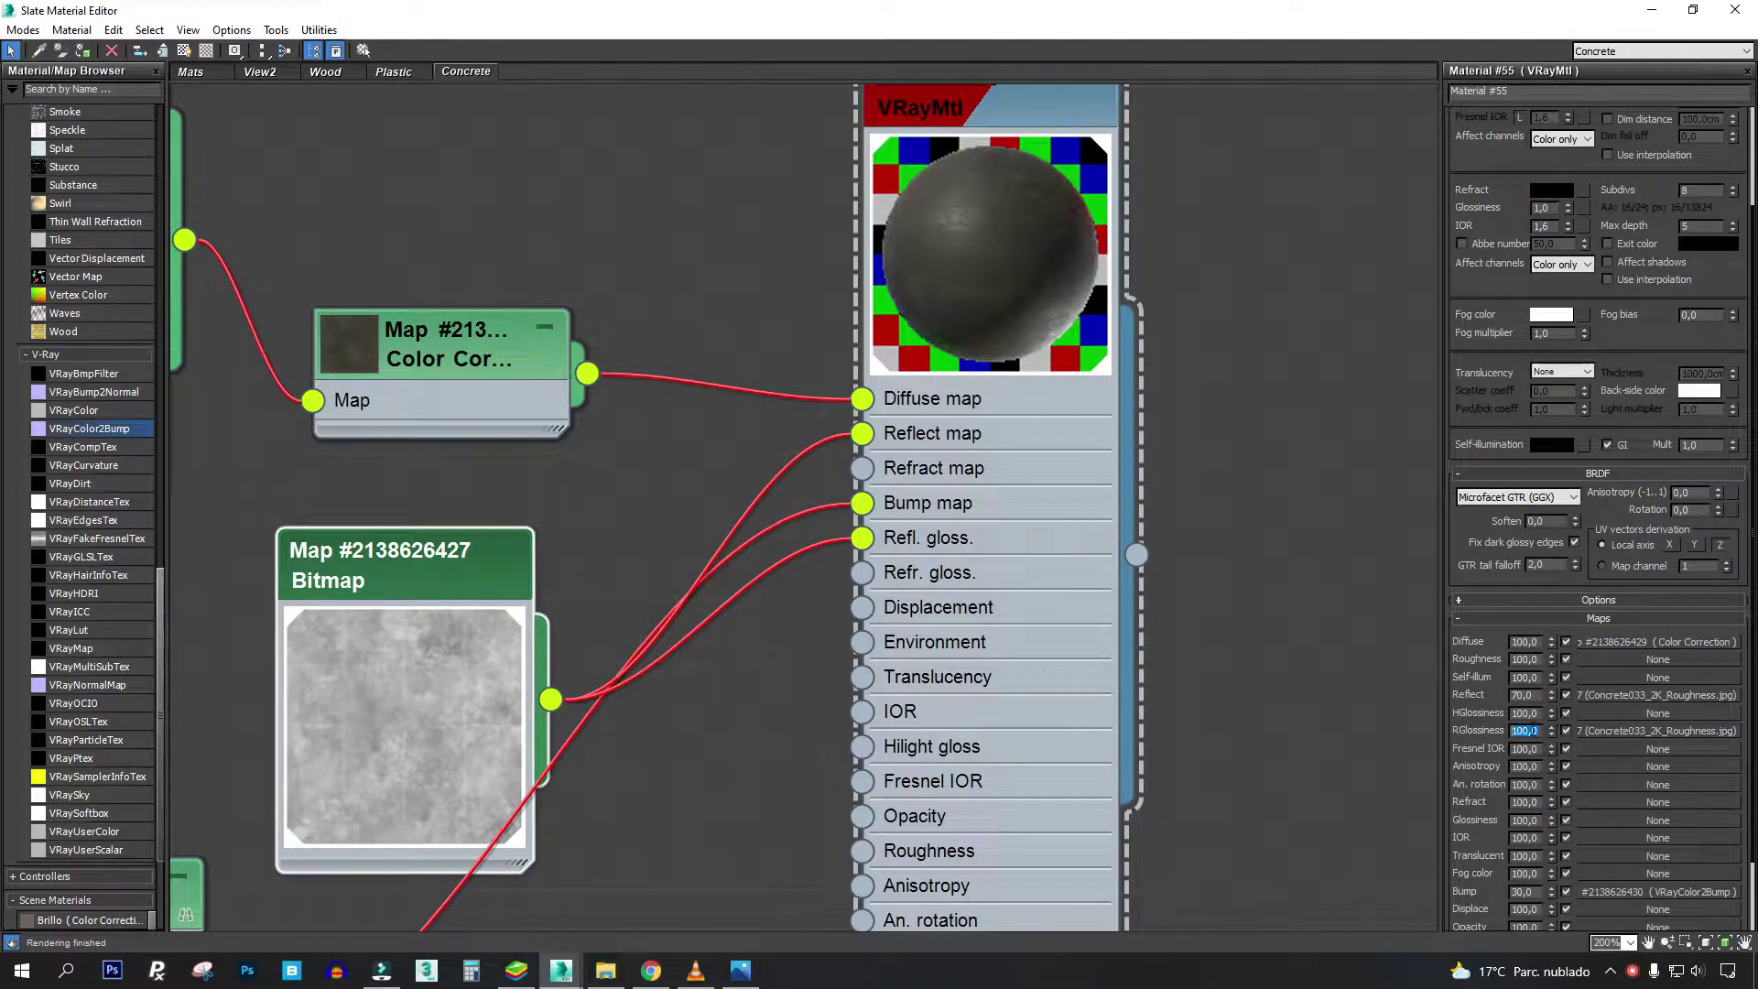
mouse_move(417, 559)
left_mouse_down()
mouse_move(468, 525)
mouse_move(460, 538)
left_mouse_up()
left_click_drag(1463, 306, 1467, 431)
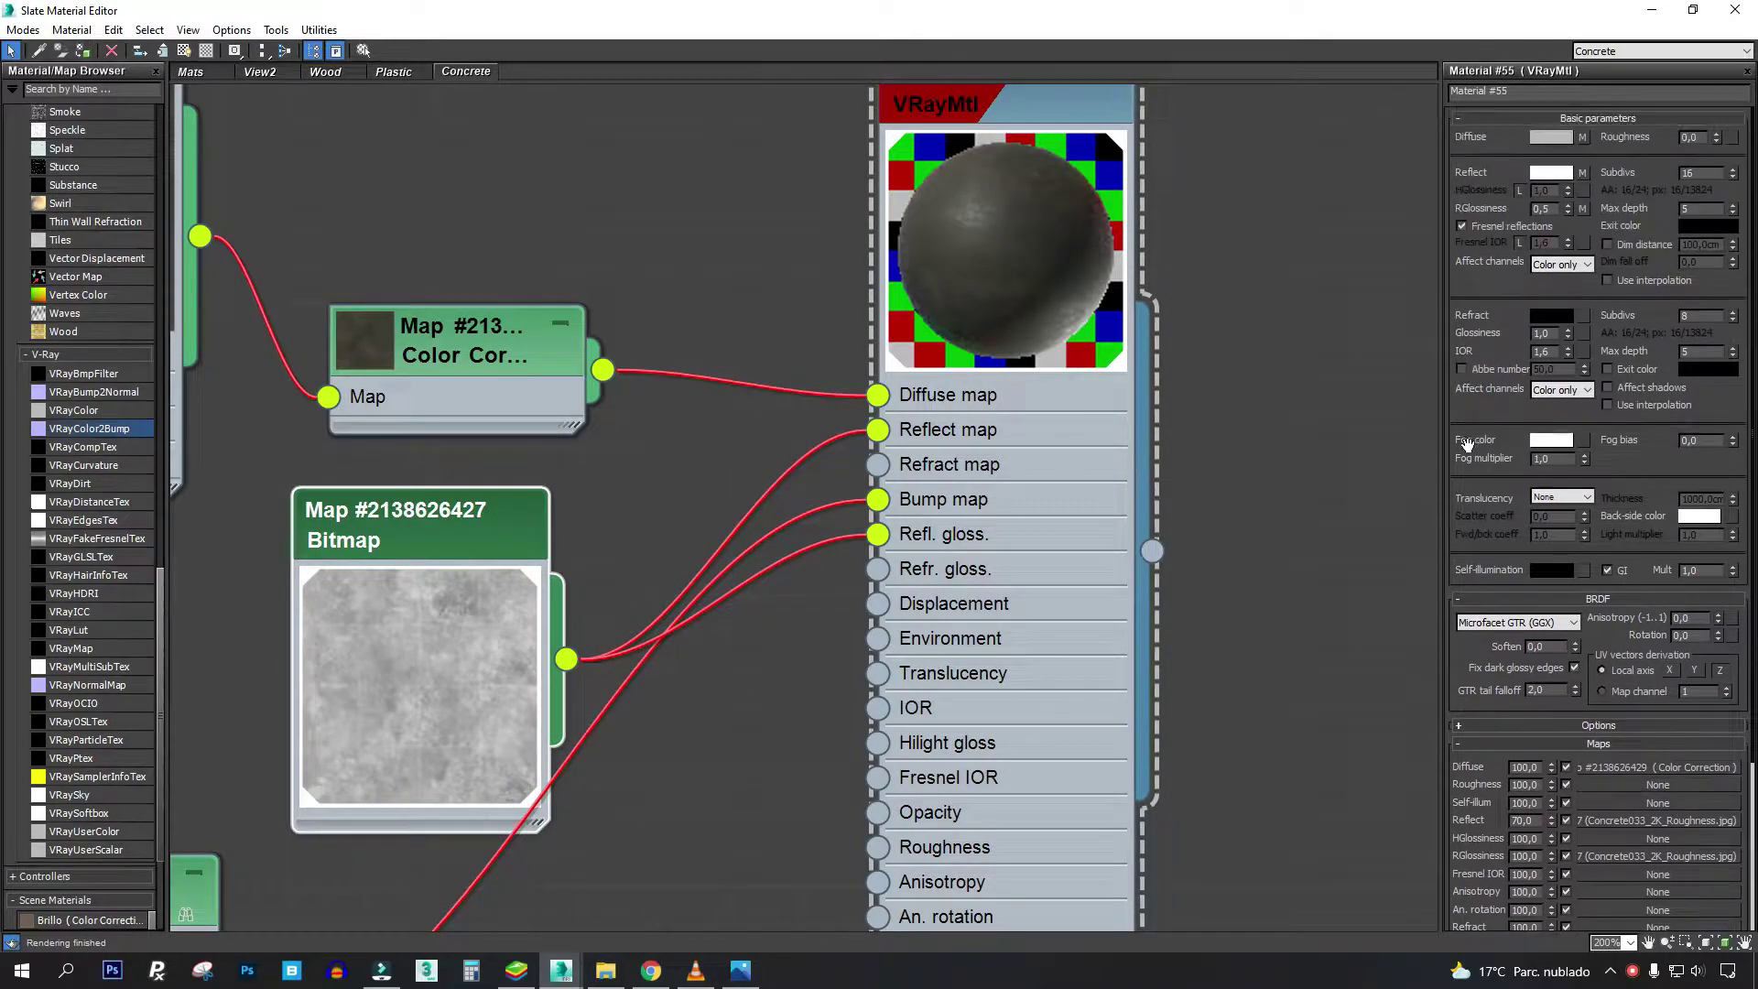
left_click(502, 526)
mouse_move(502, 526)
left_mouse_down()
mouse_move(495, 453)
mouse_move(495, 544)
left_mouse_up()
- Set the RGlossiness map amount to 25
left_click(1044, 399)
middle_click_drag(1044, 399, 1035, 486)
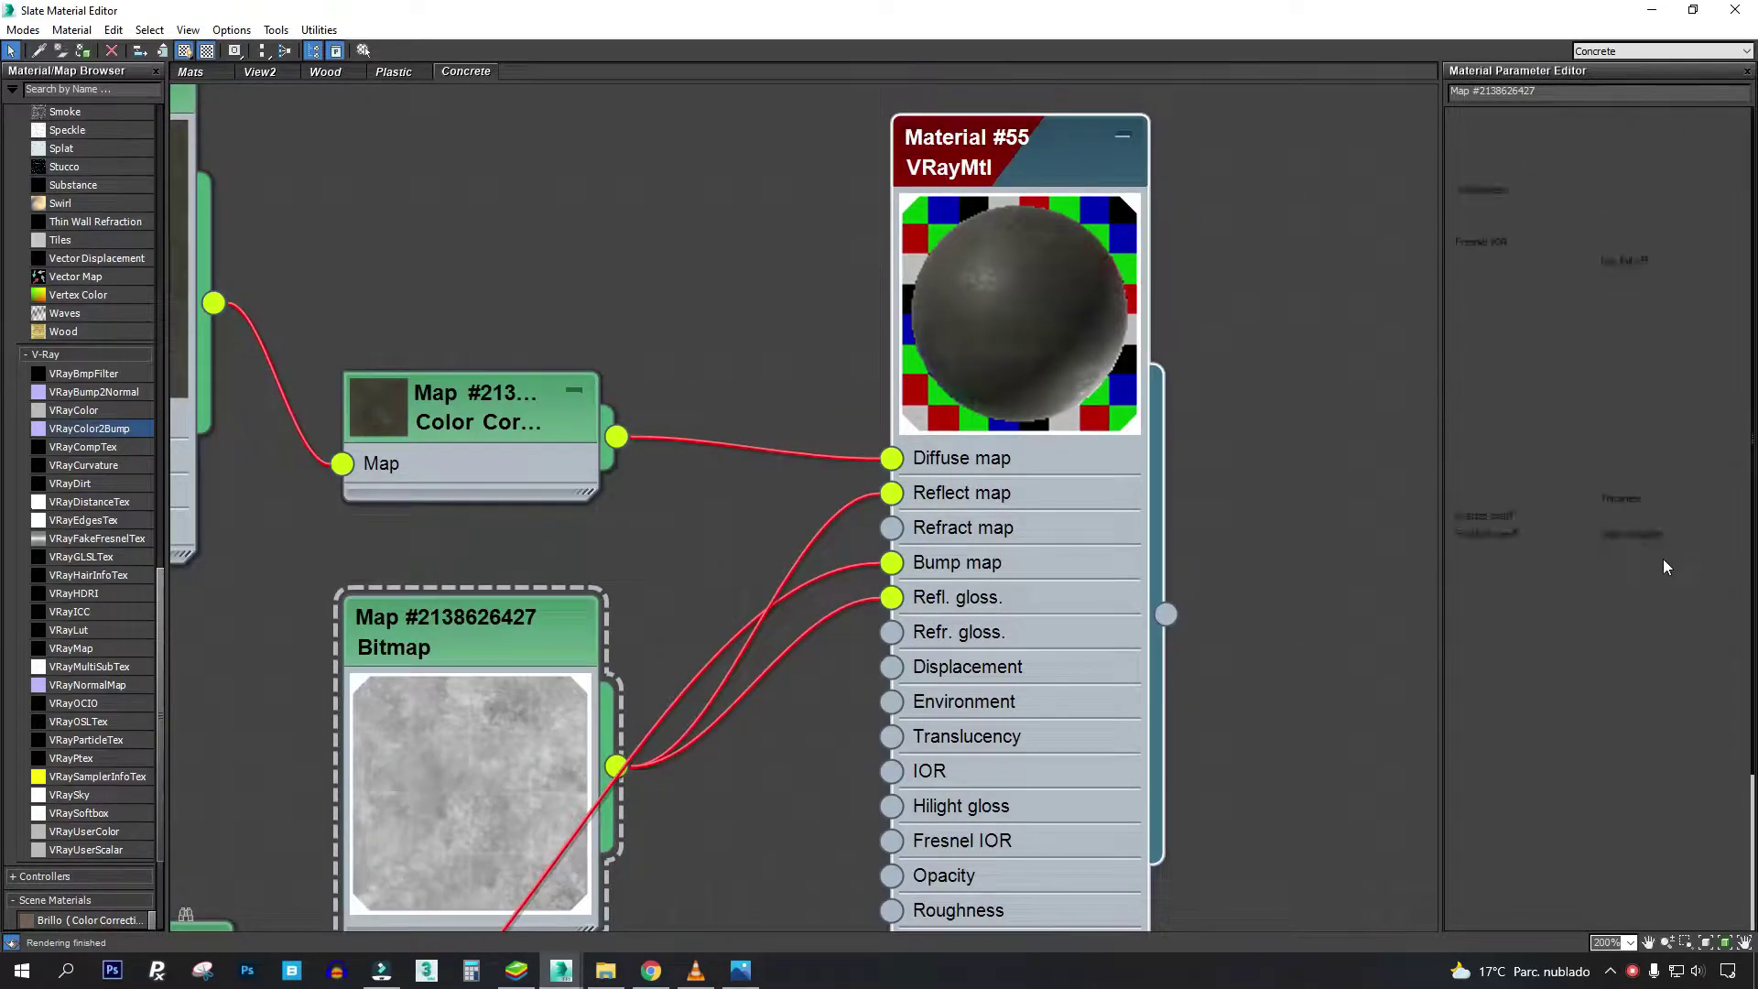
scroll(1569, 735, "down", 3)
scroll(1568, 734, "down", 2)
double_click(1536, 667)
type("25")
key("Return")
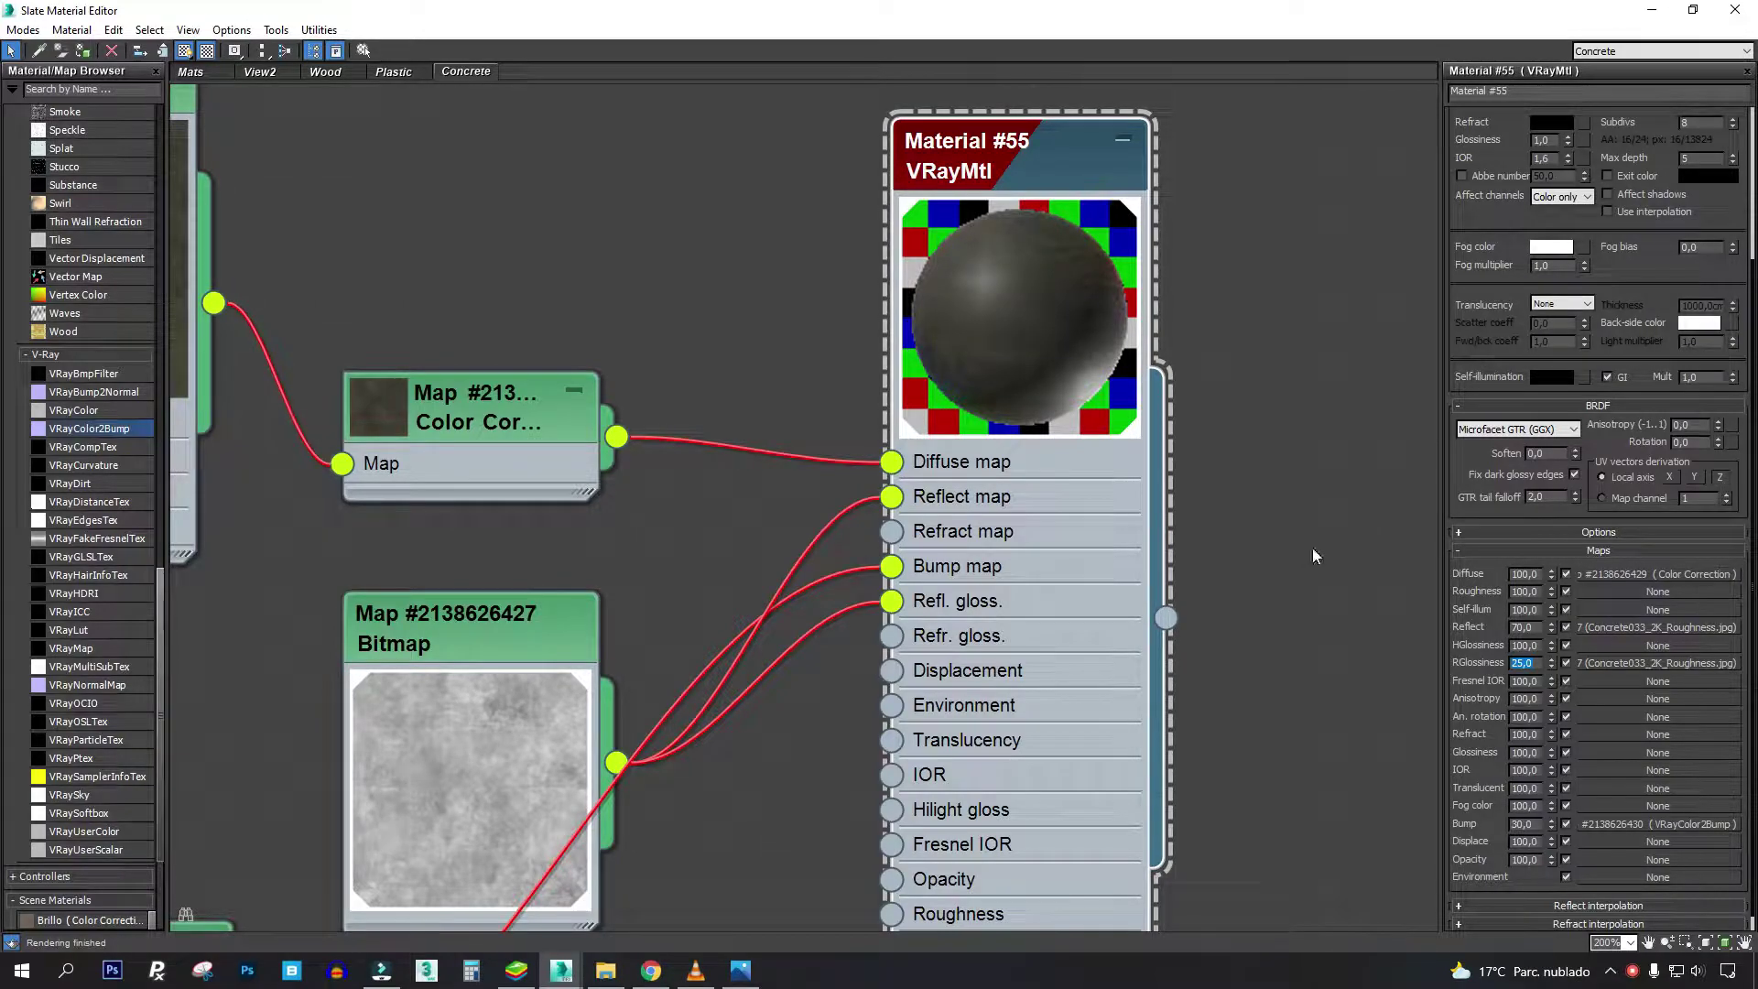
left_click(1652, 10)
- Place the rustico.jpg reference photo beside the V-Ray frame buffer render
left_click(741, 971)
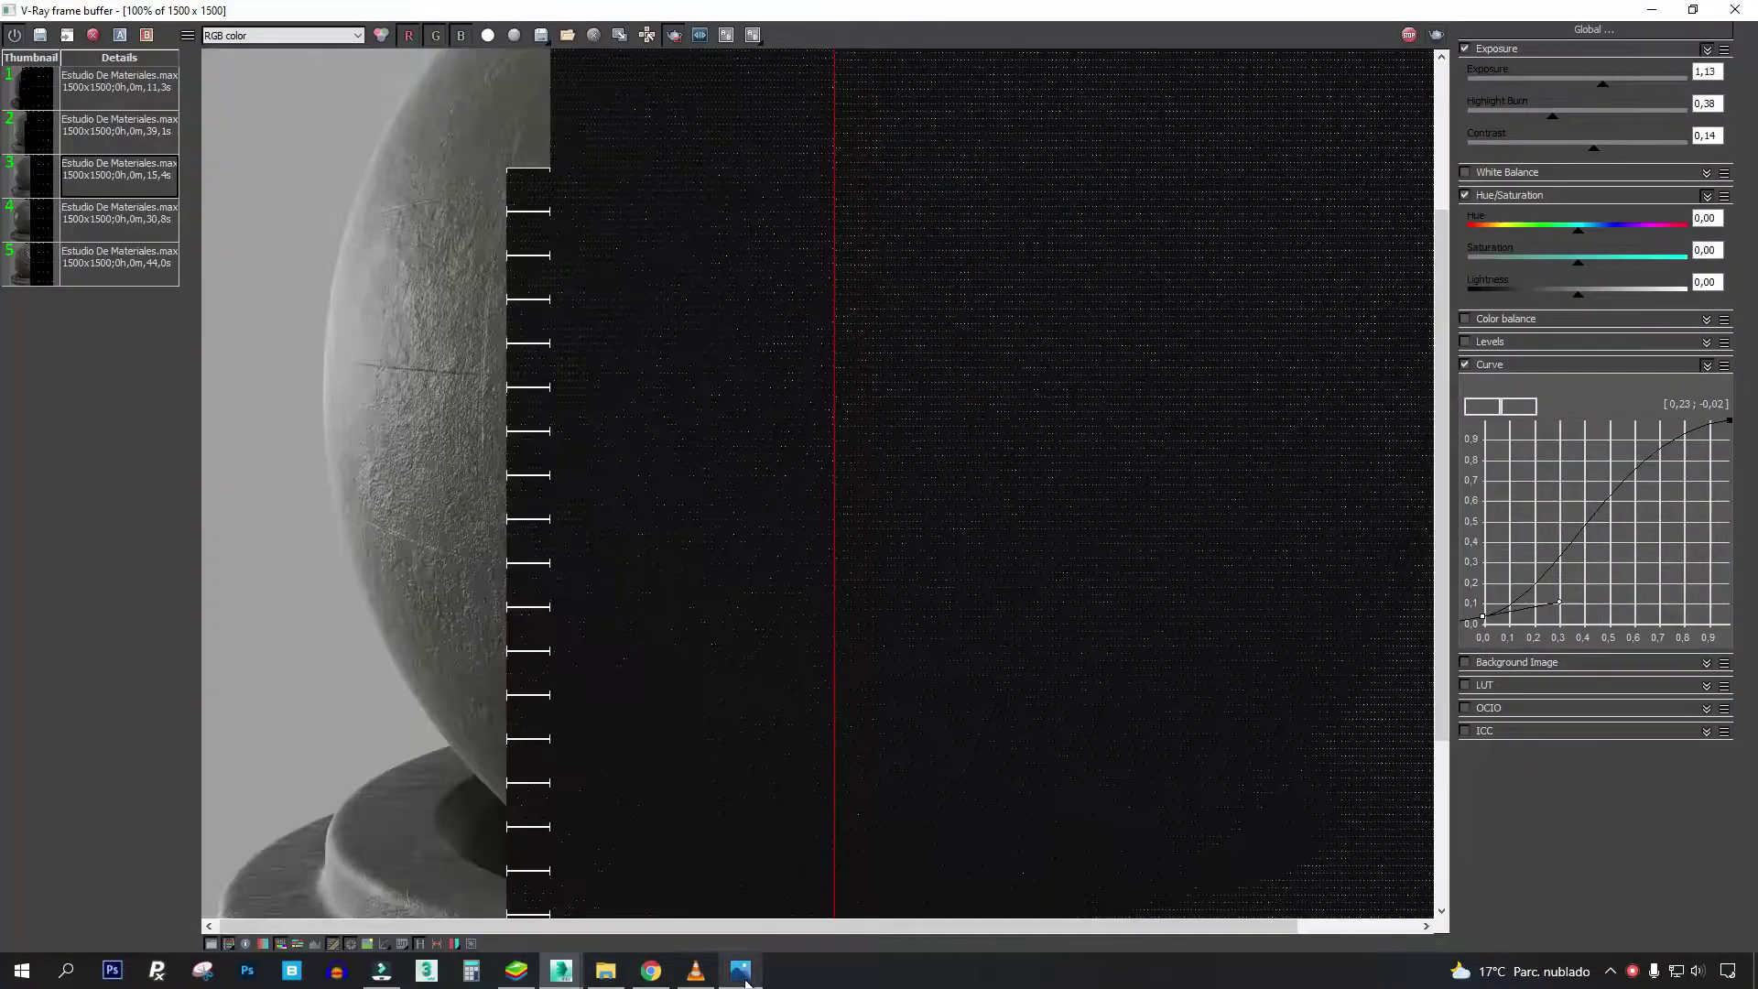
left_click(744, 980)
scroll(632, 439, "down", 2)
scroll(267, 682, "up", 3)
scroll(267, 683, "down", 2)
left_click_drag(754, 3, 1248, 46)
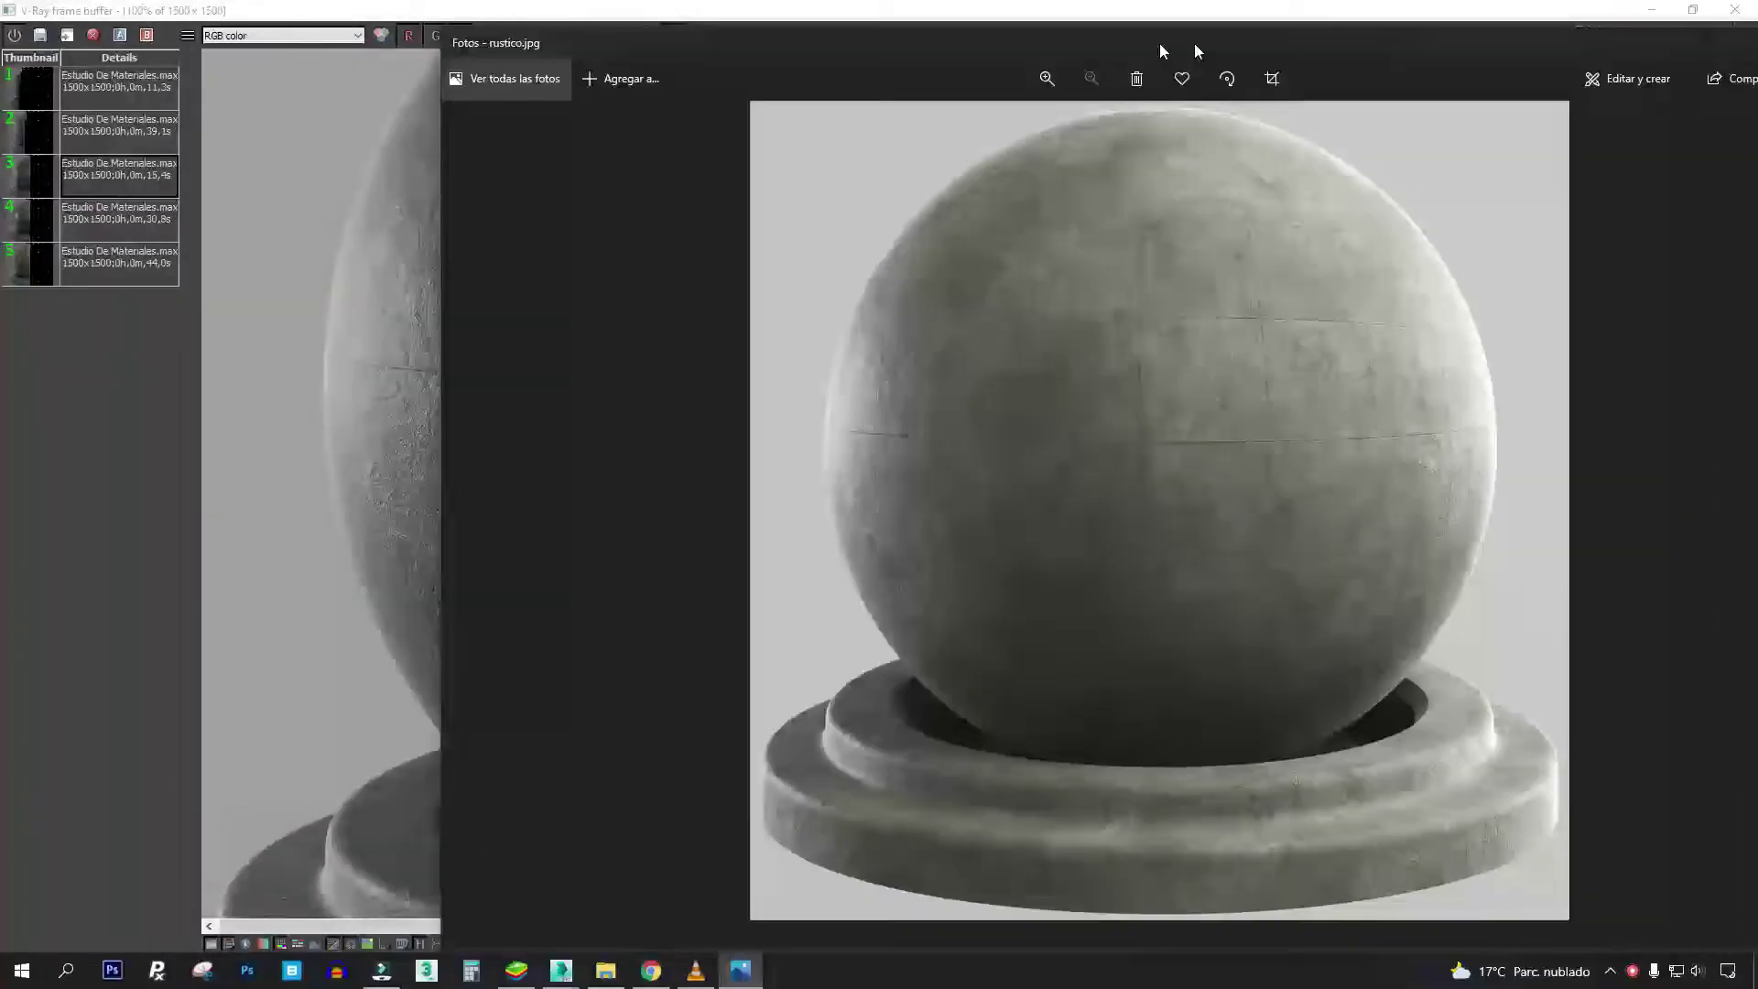
scroll(898, 435, "up", 5)
left_click(390, 284)
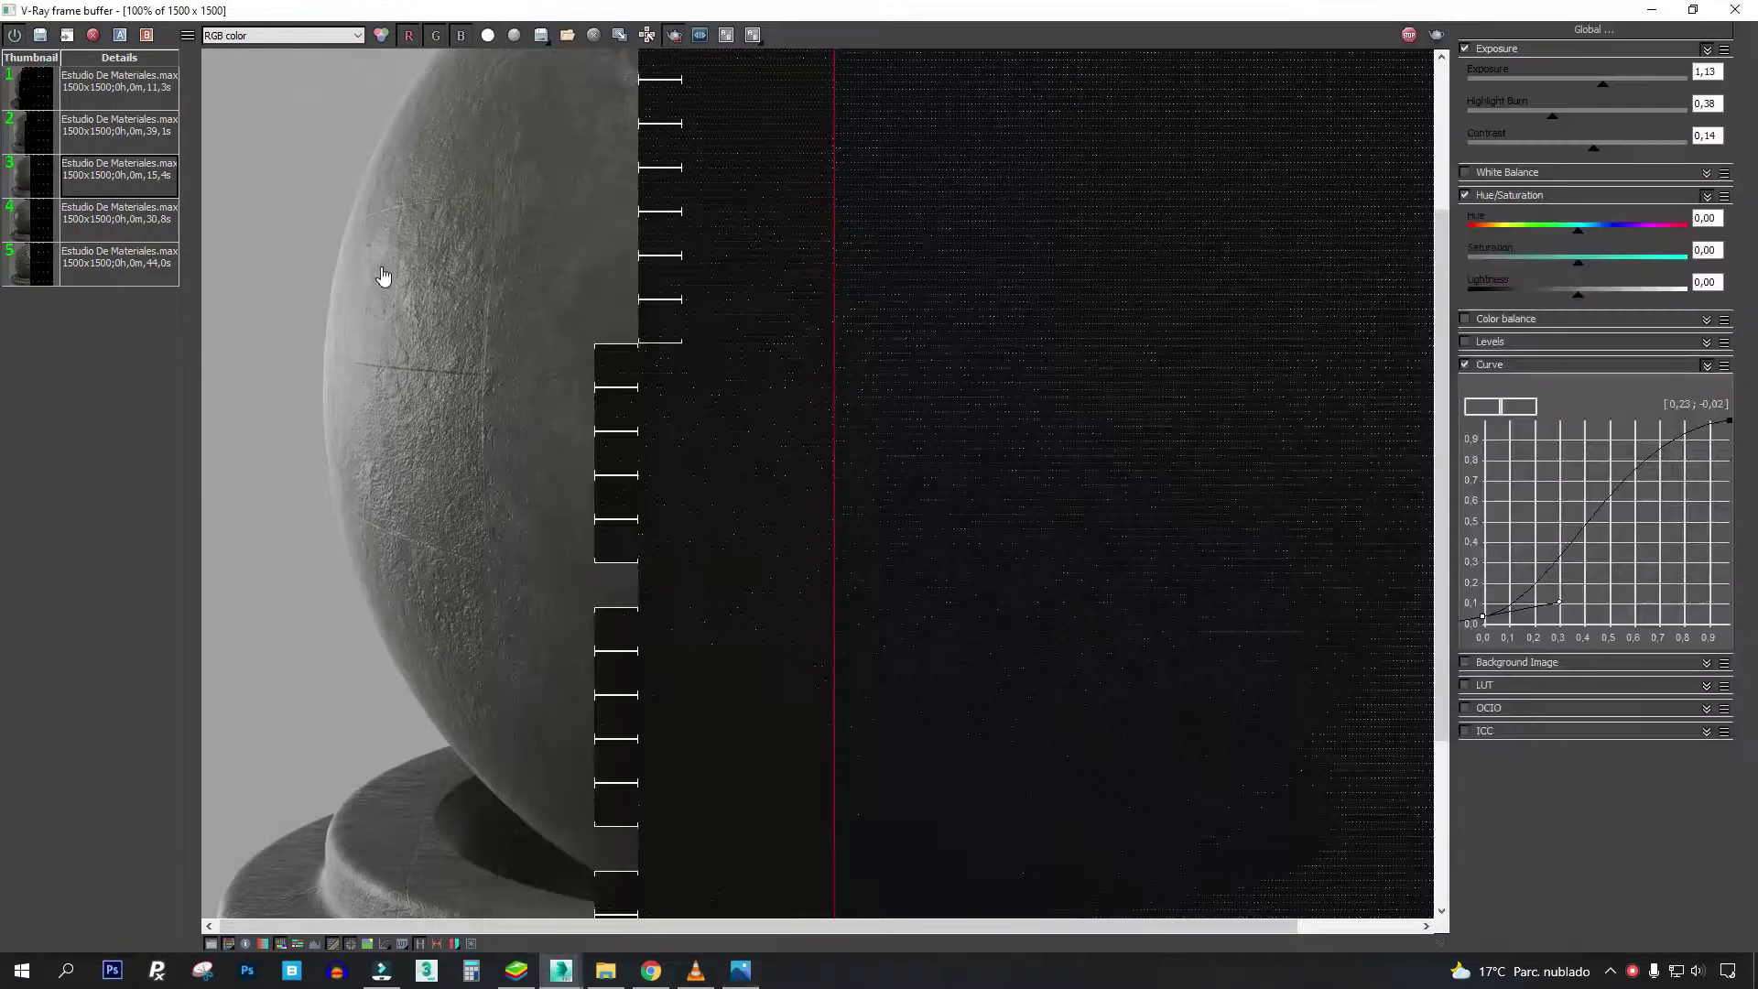
- Raise the render exposure to 1.50 and zoom in on the rendered pedestal
left_click_drag(1605, 91, 1611, 88)
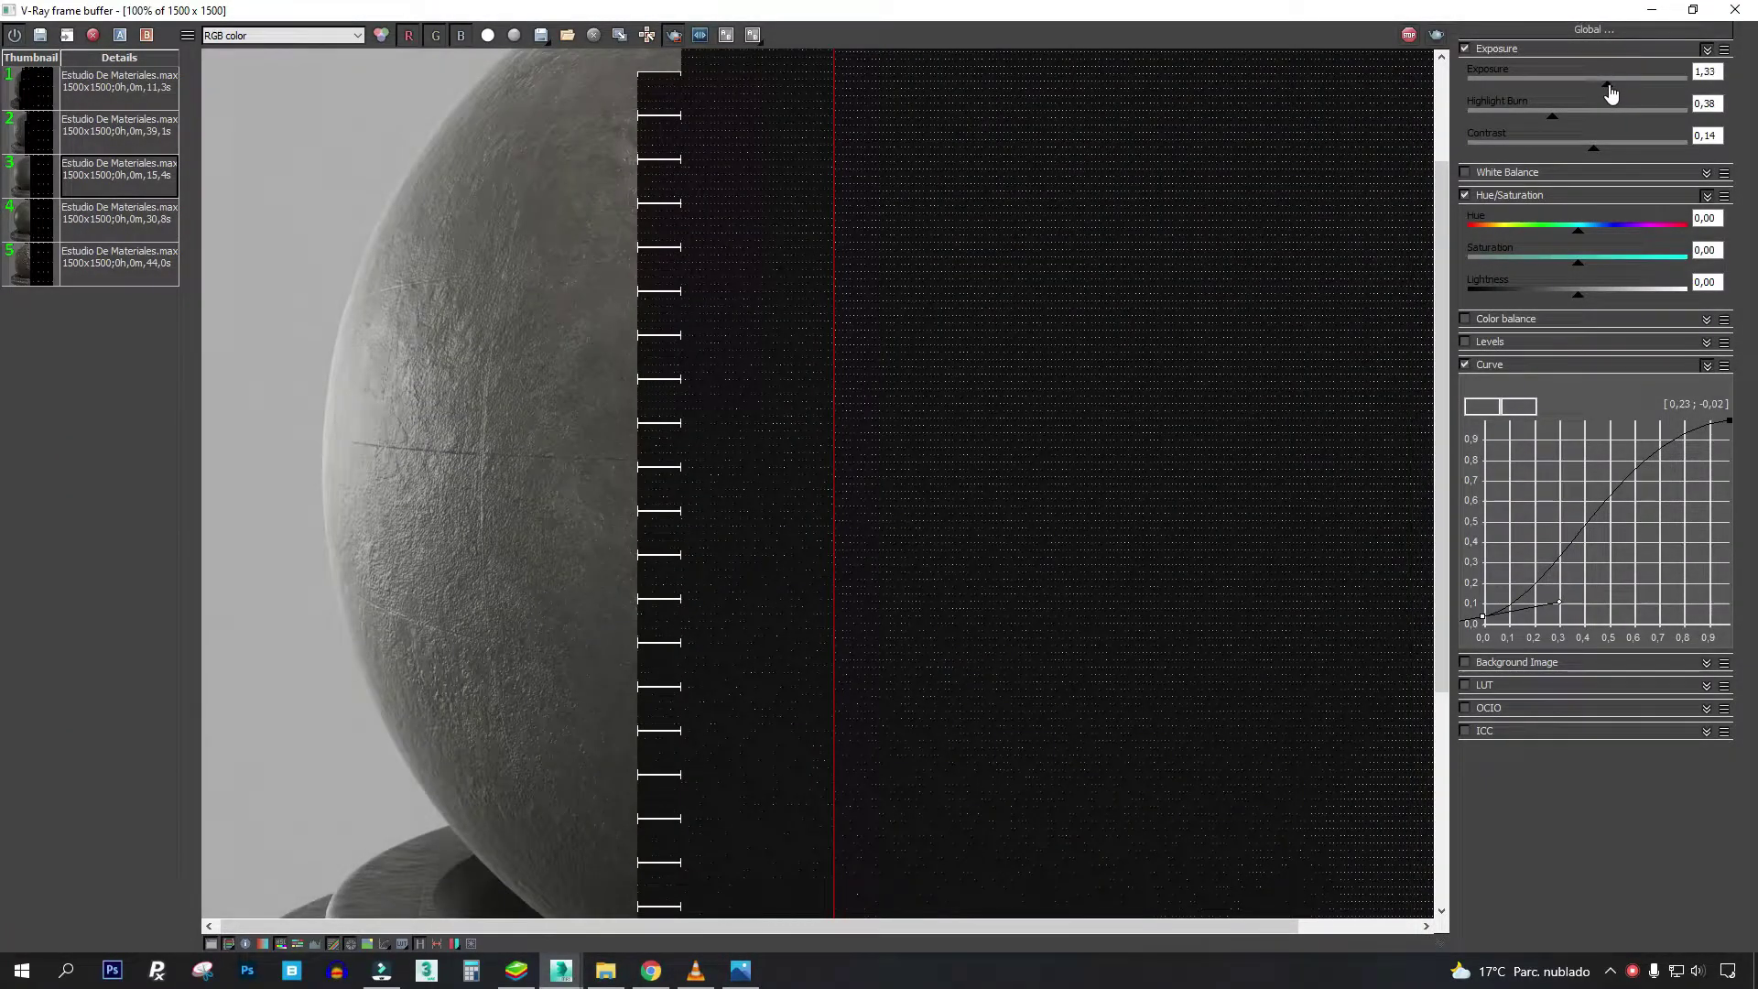
scroll(323, 702, "up", 2)
scroll(568, 549, "up", 1)
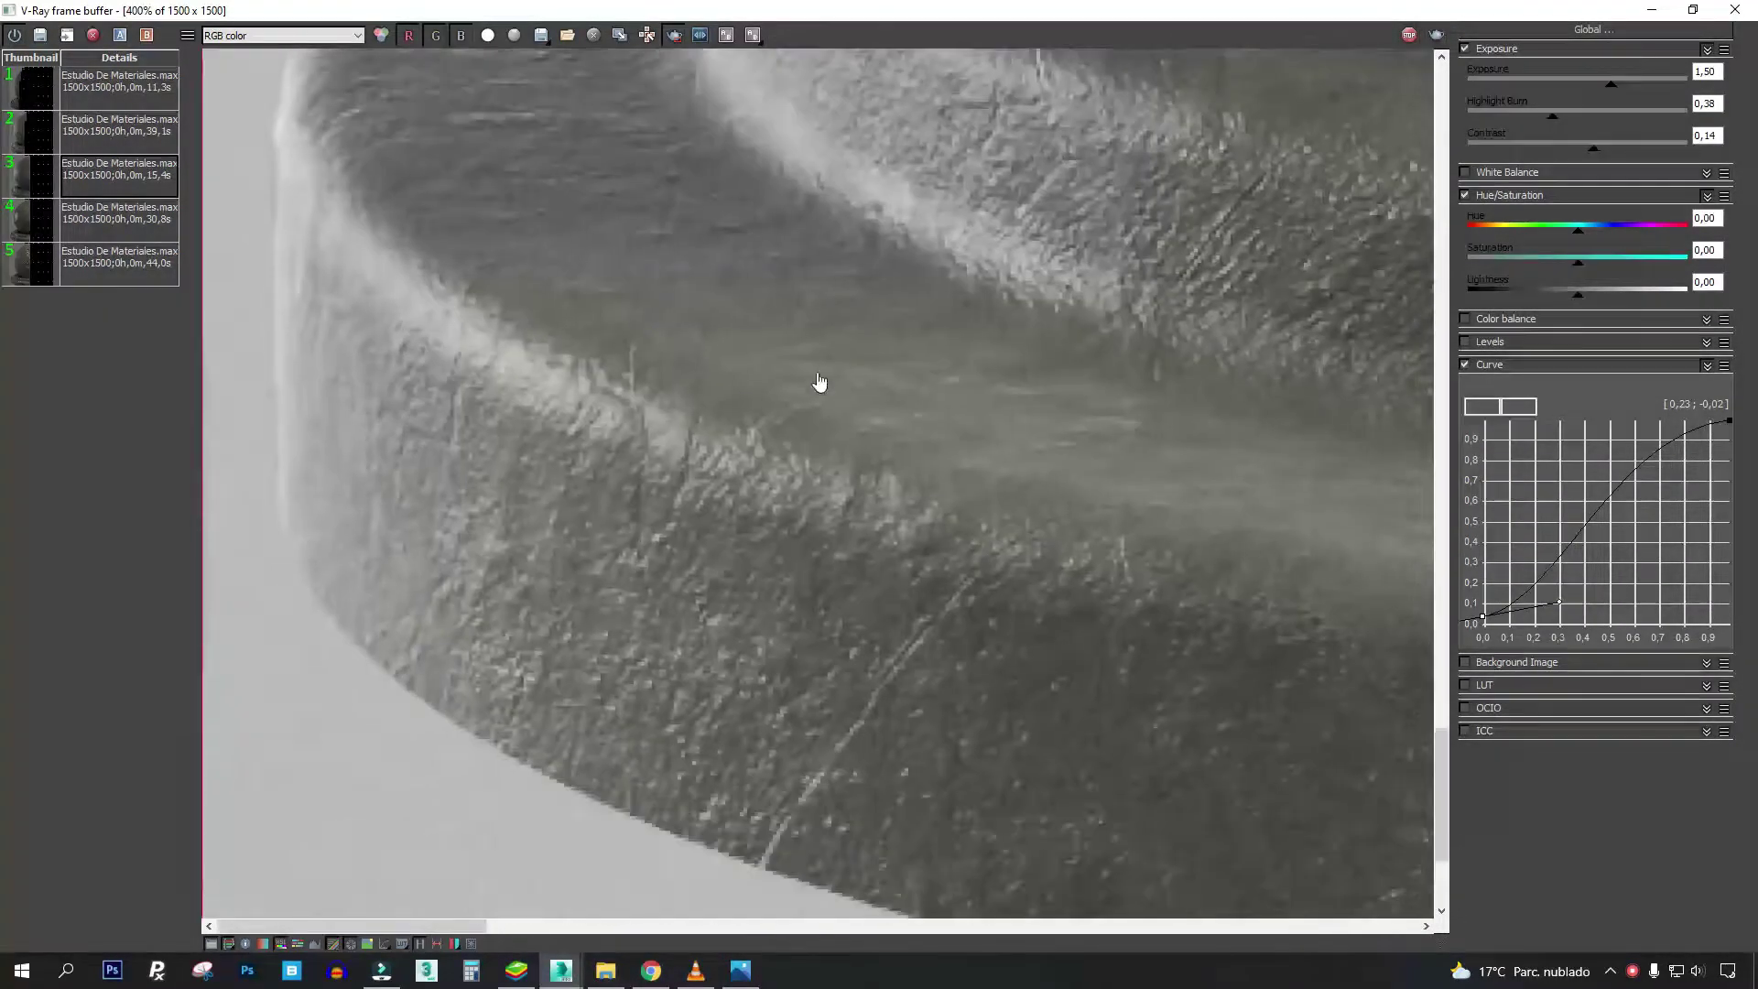
scroll(730, 459, "down", 2)
left_click_drag(730, 459, 749, 248)
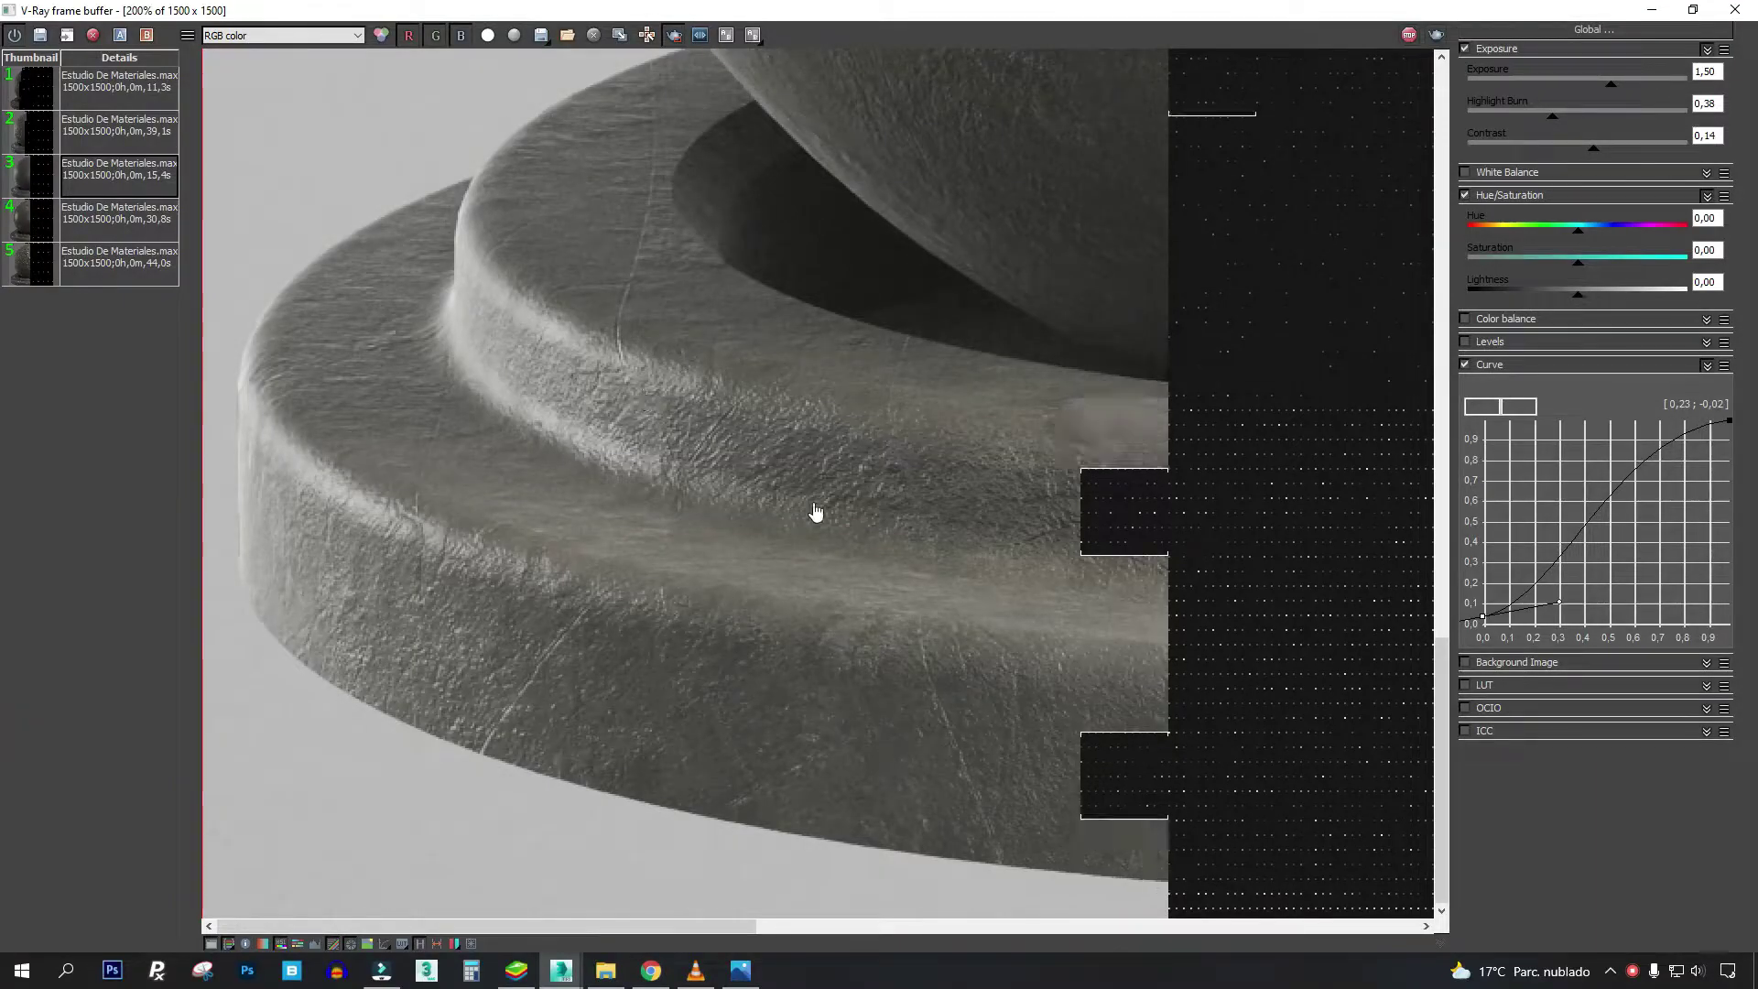
scroll(746, 534, "down", 2)
scroll(675, 294, "up", 1)
scroll(557, 346, "down", 2)
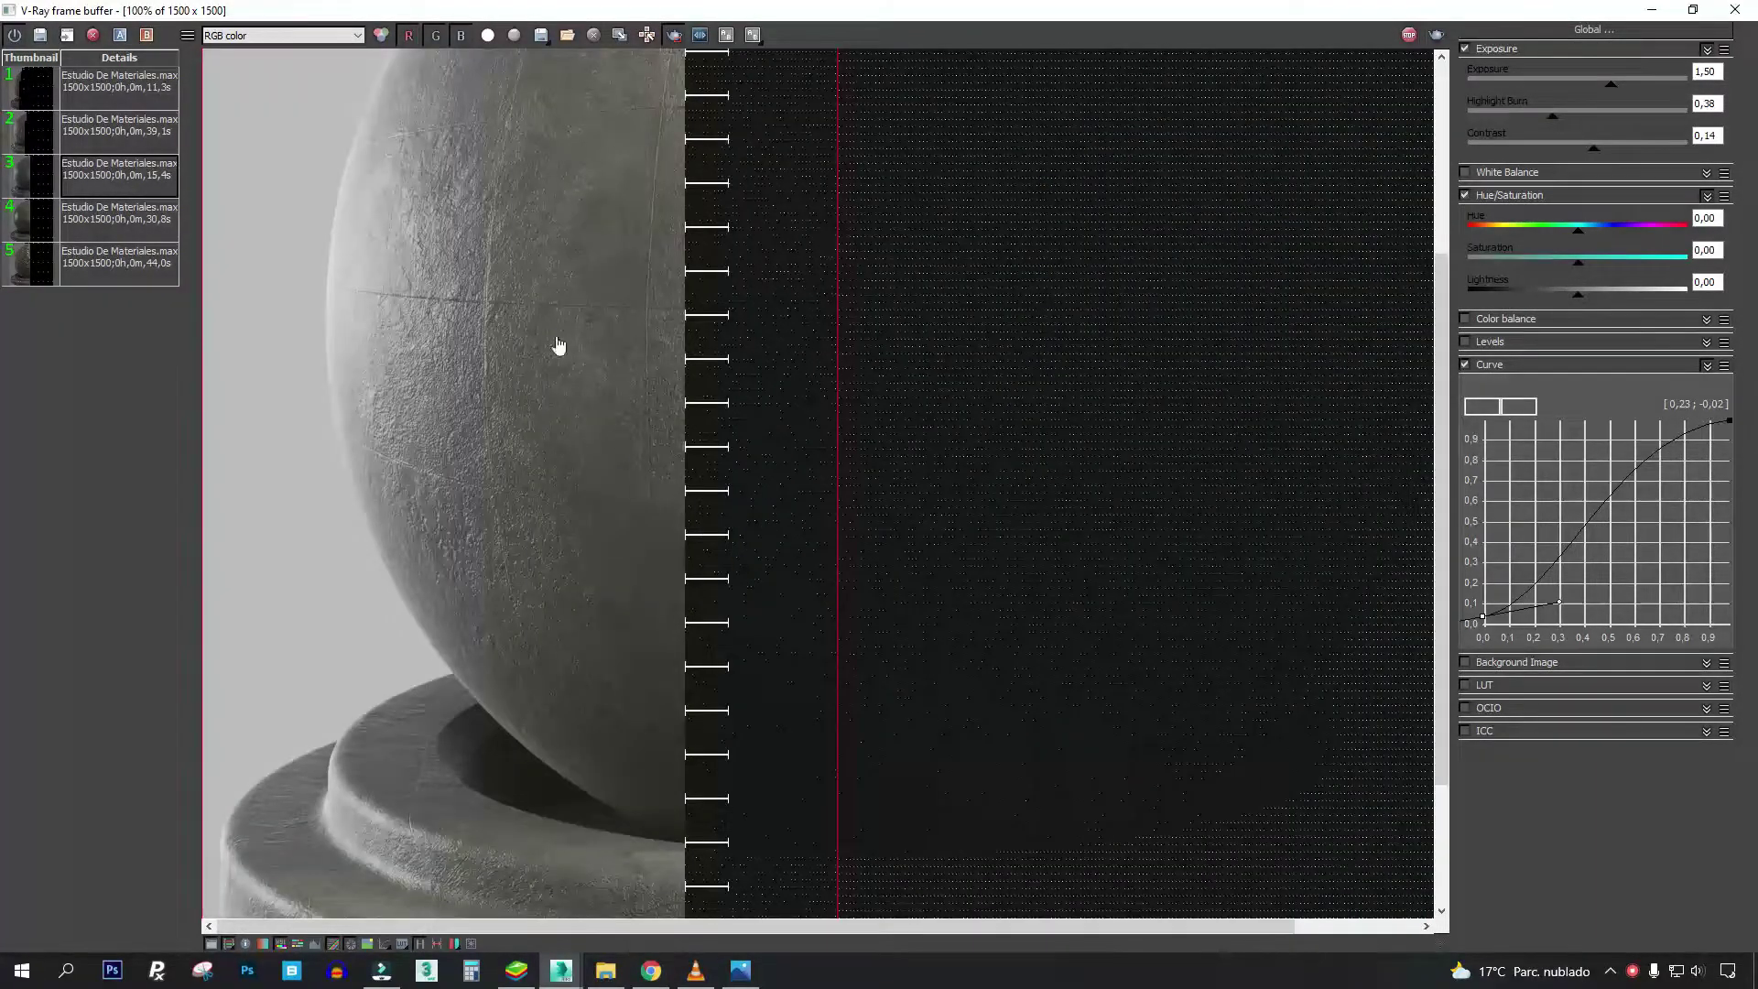
scroll(529, 377, "up", 1)
scroll(565, 311, "up", 1)
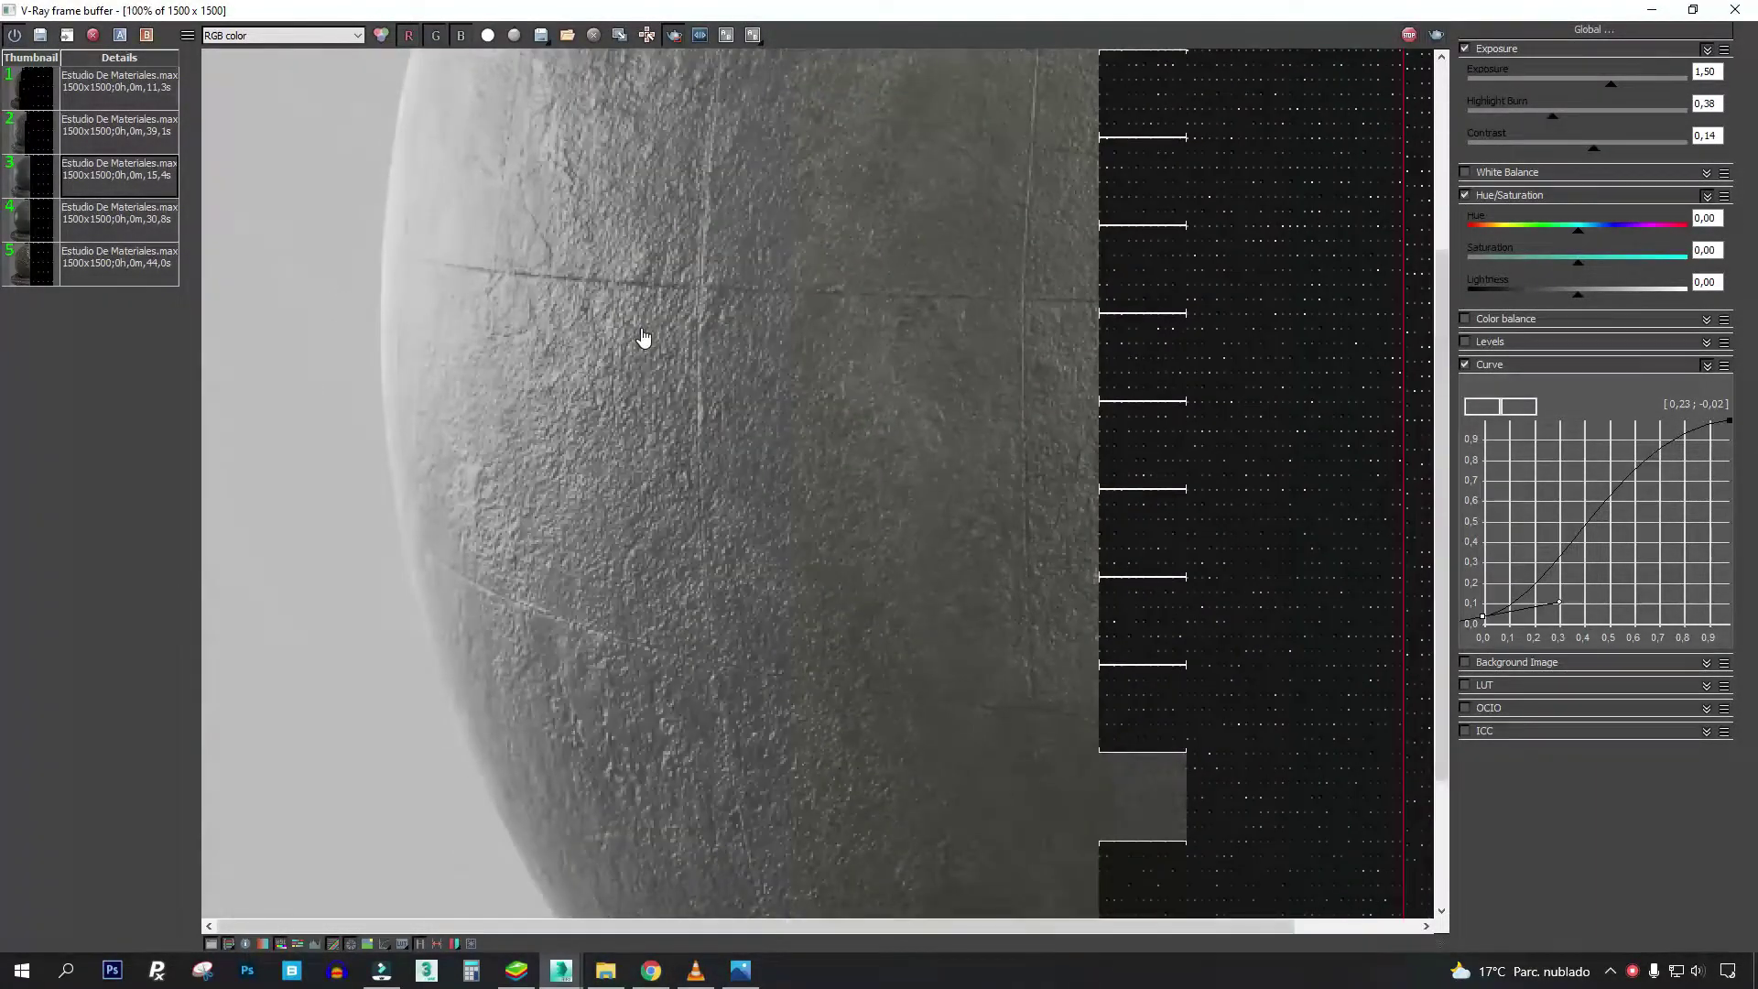
scroll(644, 342, "down", 1)
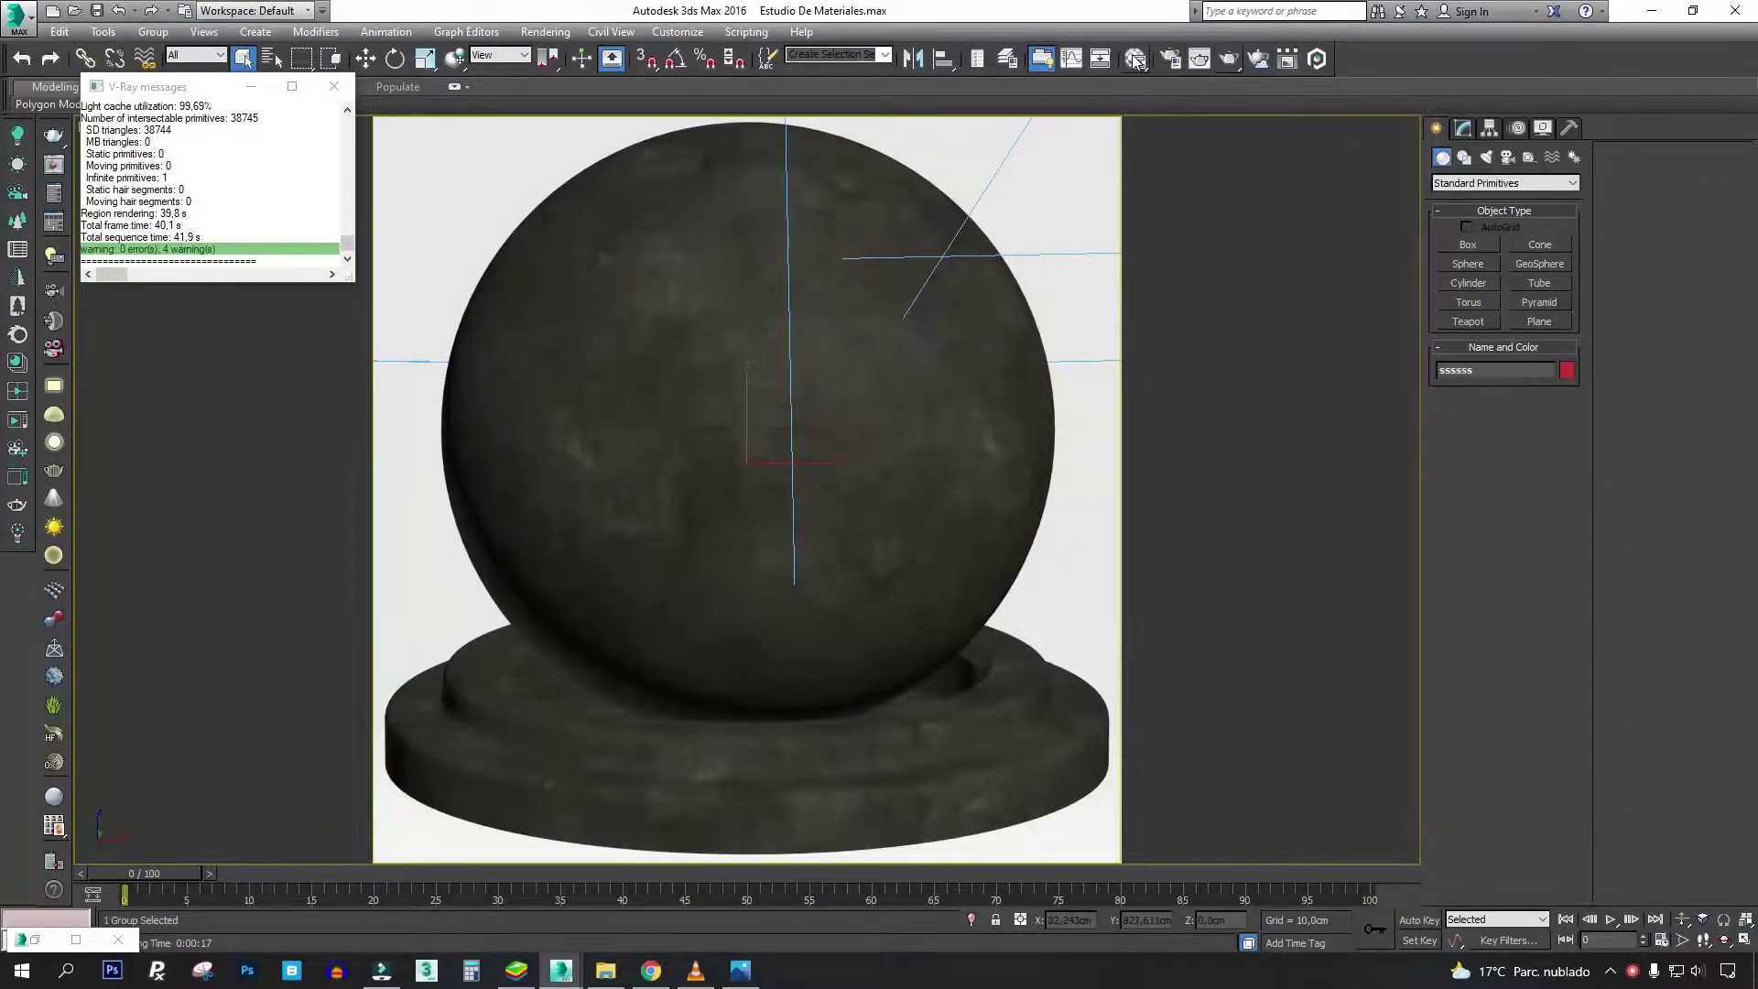
left_click(1136, 60)
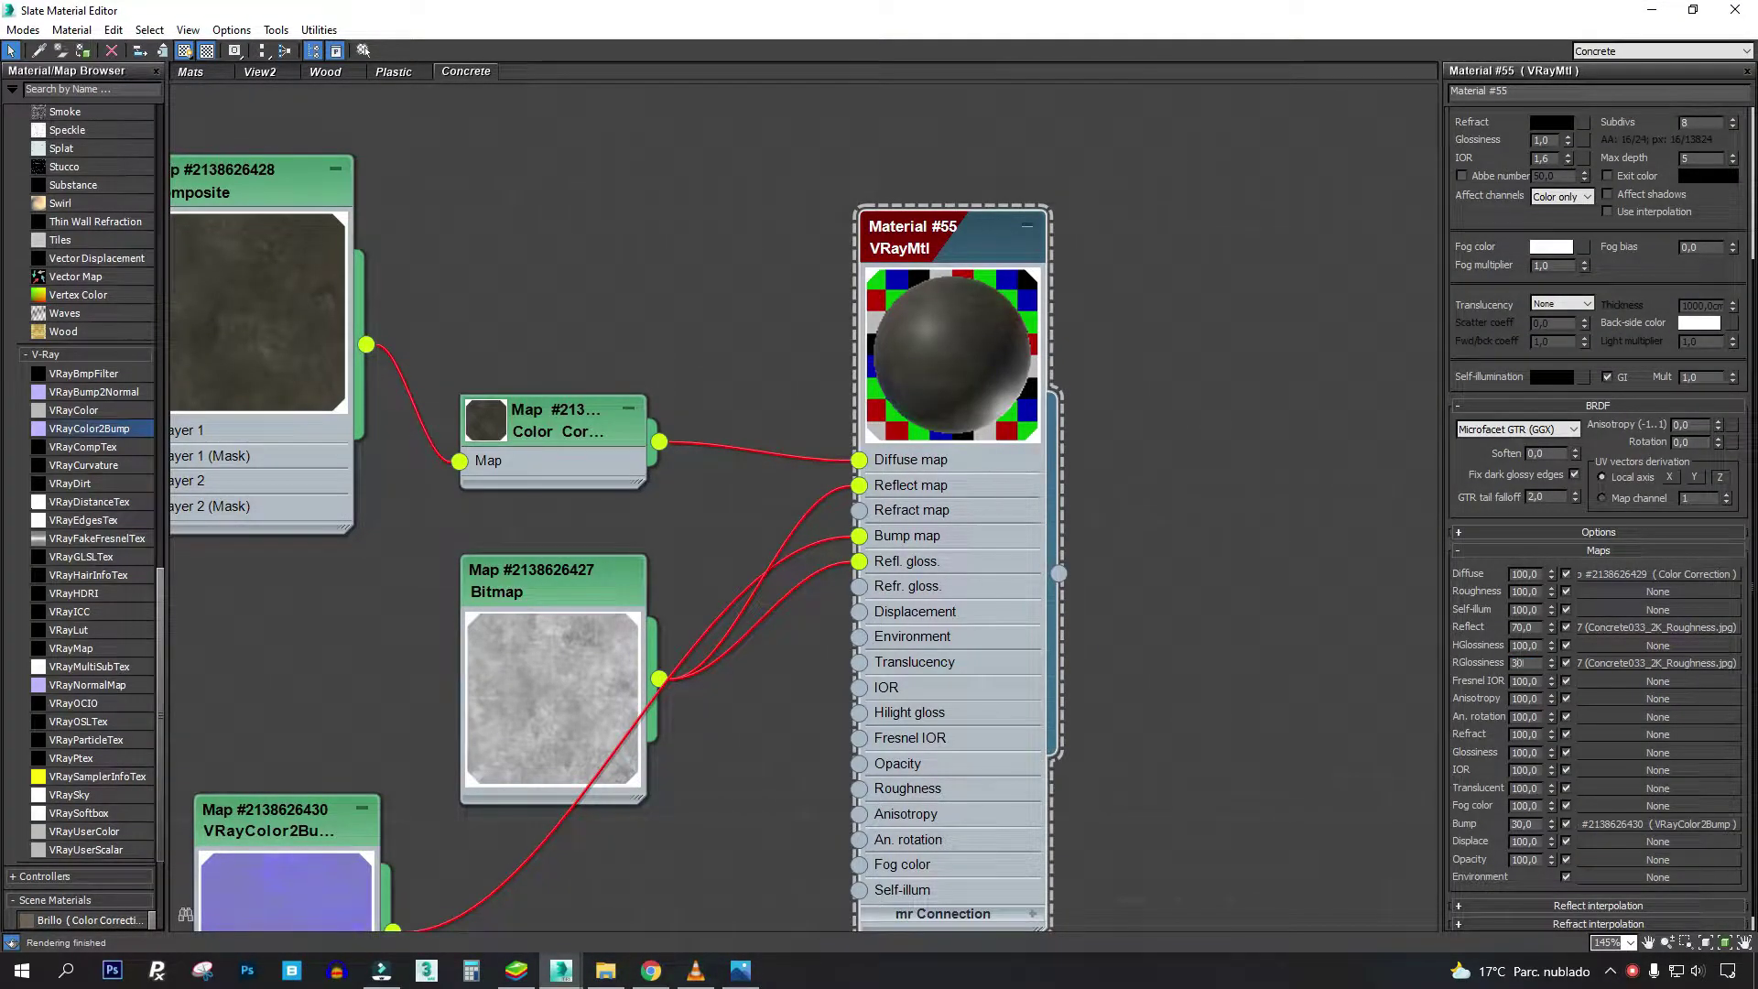
- Set the Reflect map amount to 80 and re-render the scene with Shift+Q
type("80")
key("Return")
scroll(1502, 218, "up", 4)
key("shift+q")
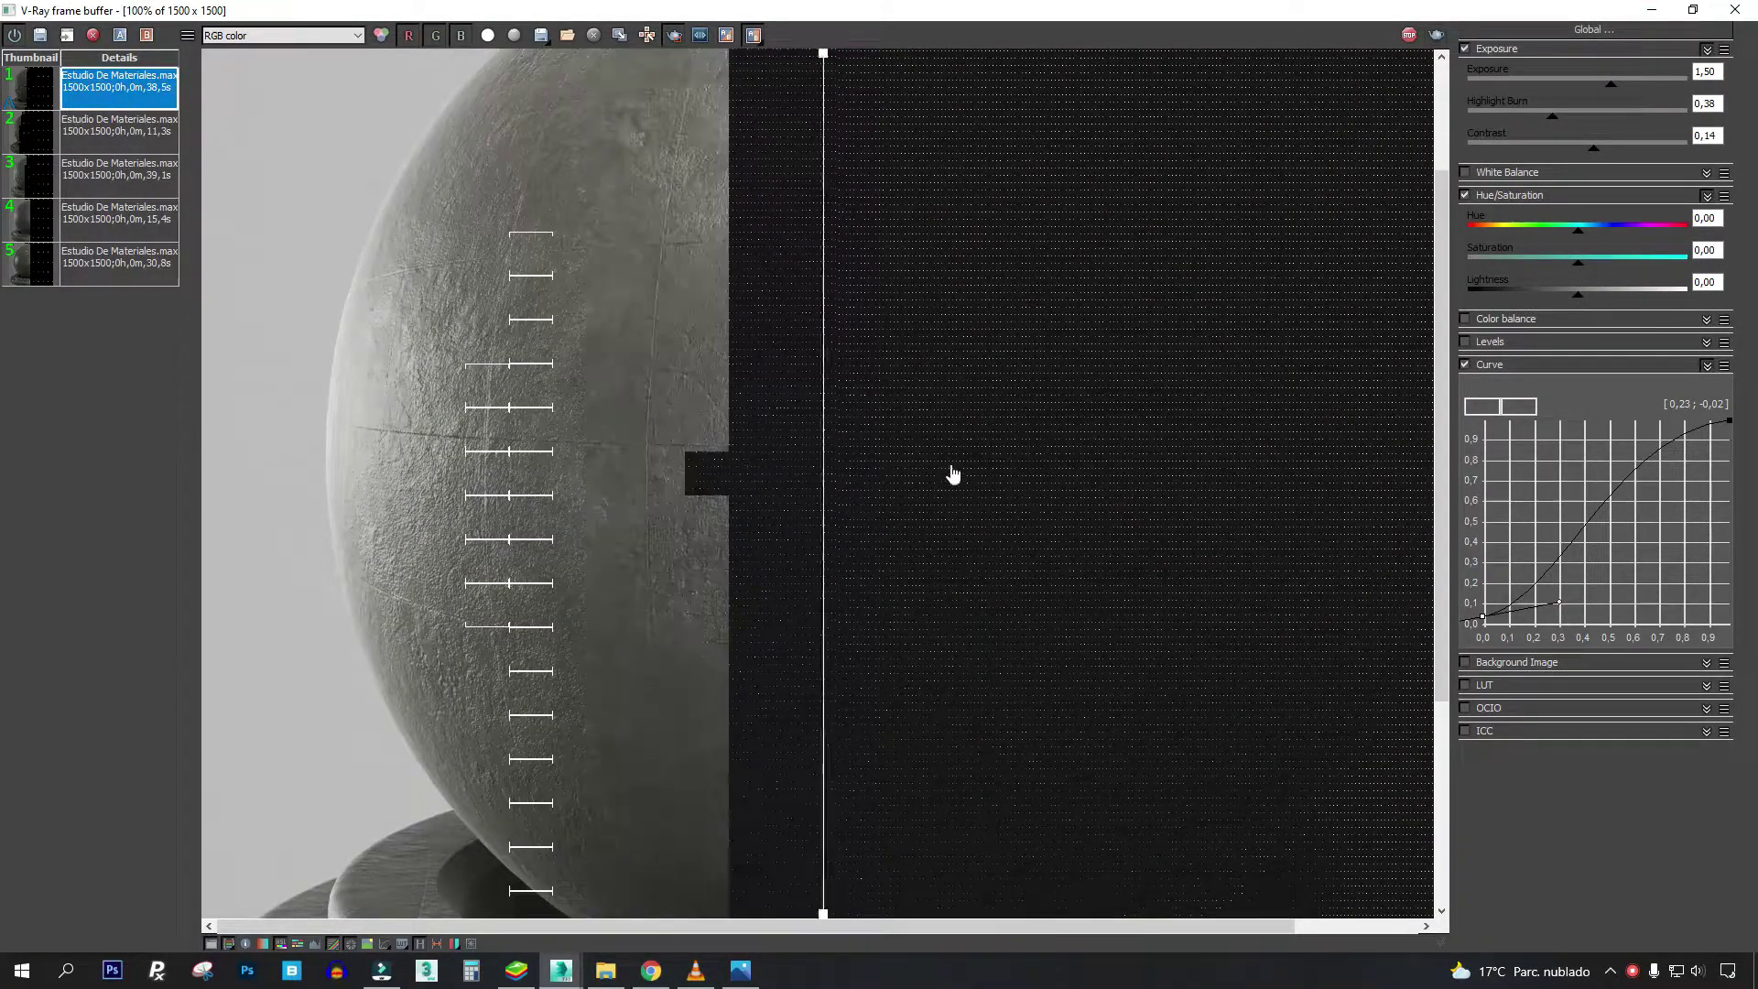
- Check the maximised rustico.jpg photo, then return to the render and node graph
key("alt+Tab")
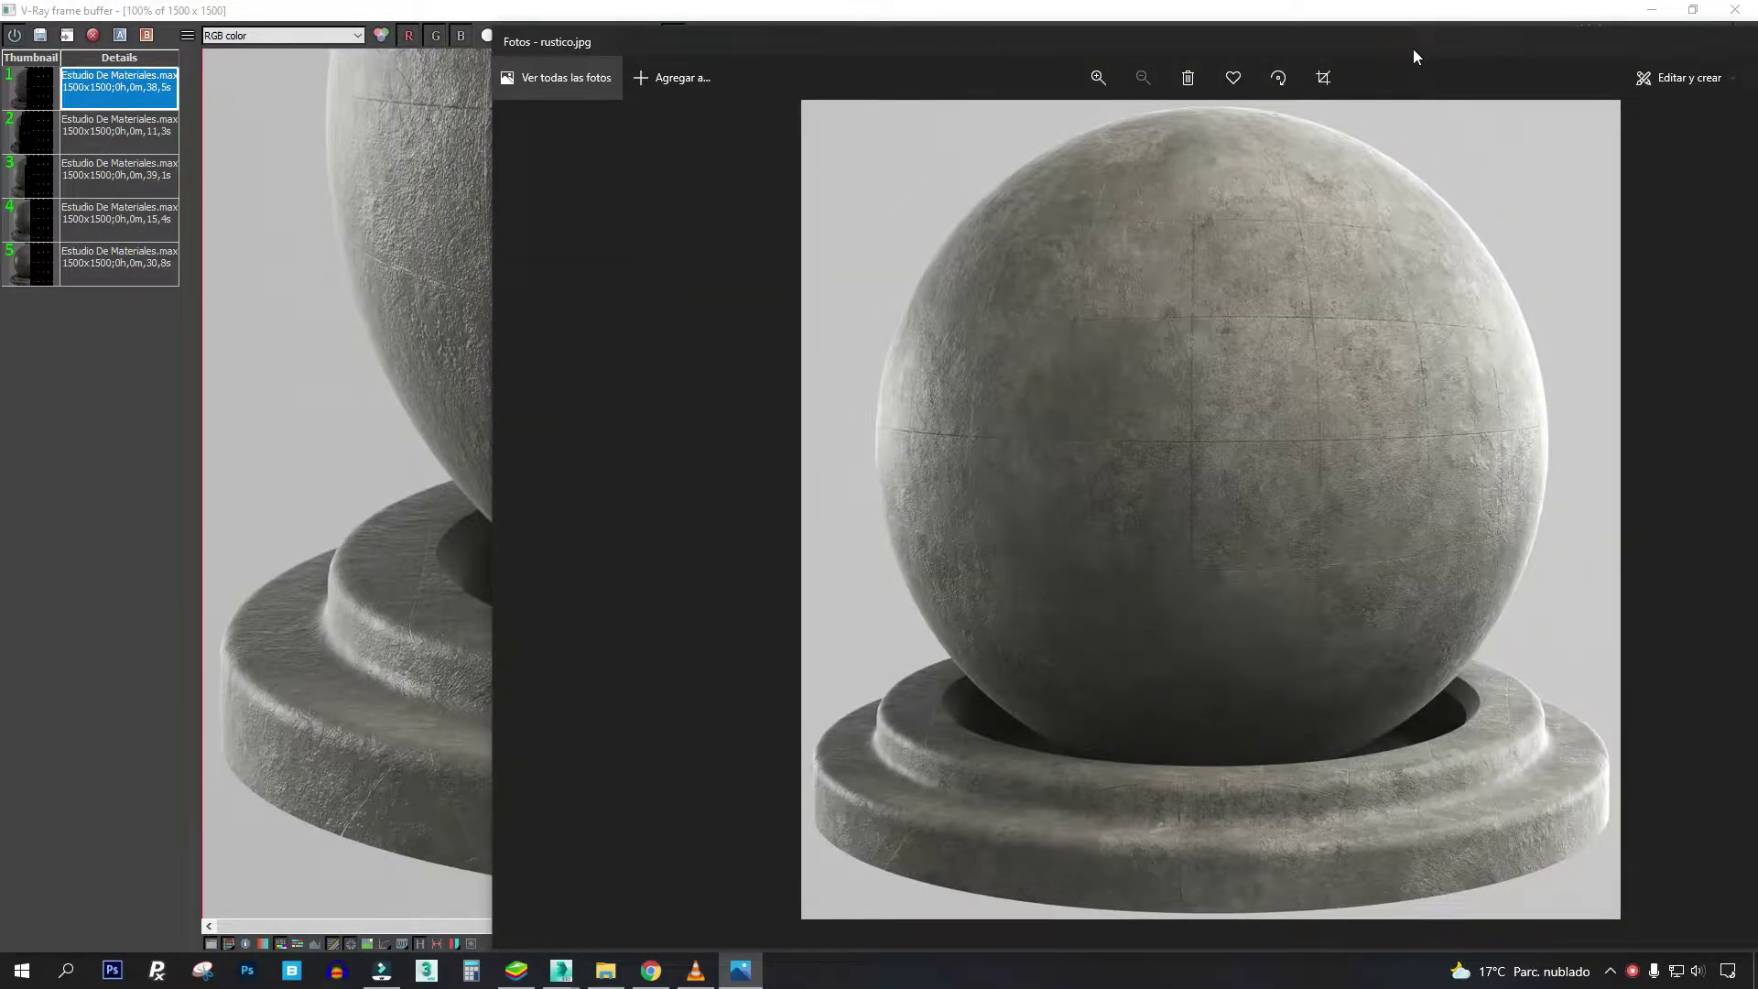
double_click(1414, 57)
scroll(775, 645, "up", 3)
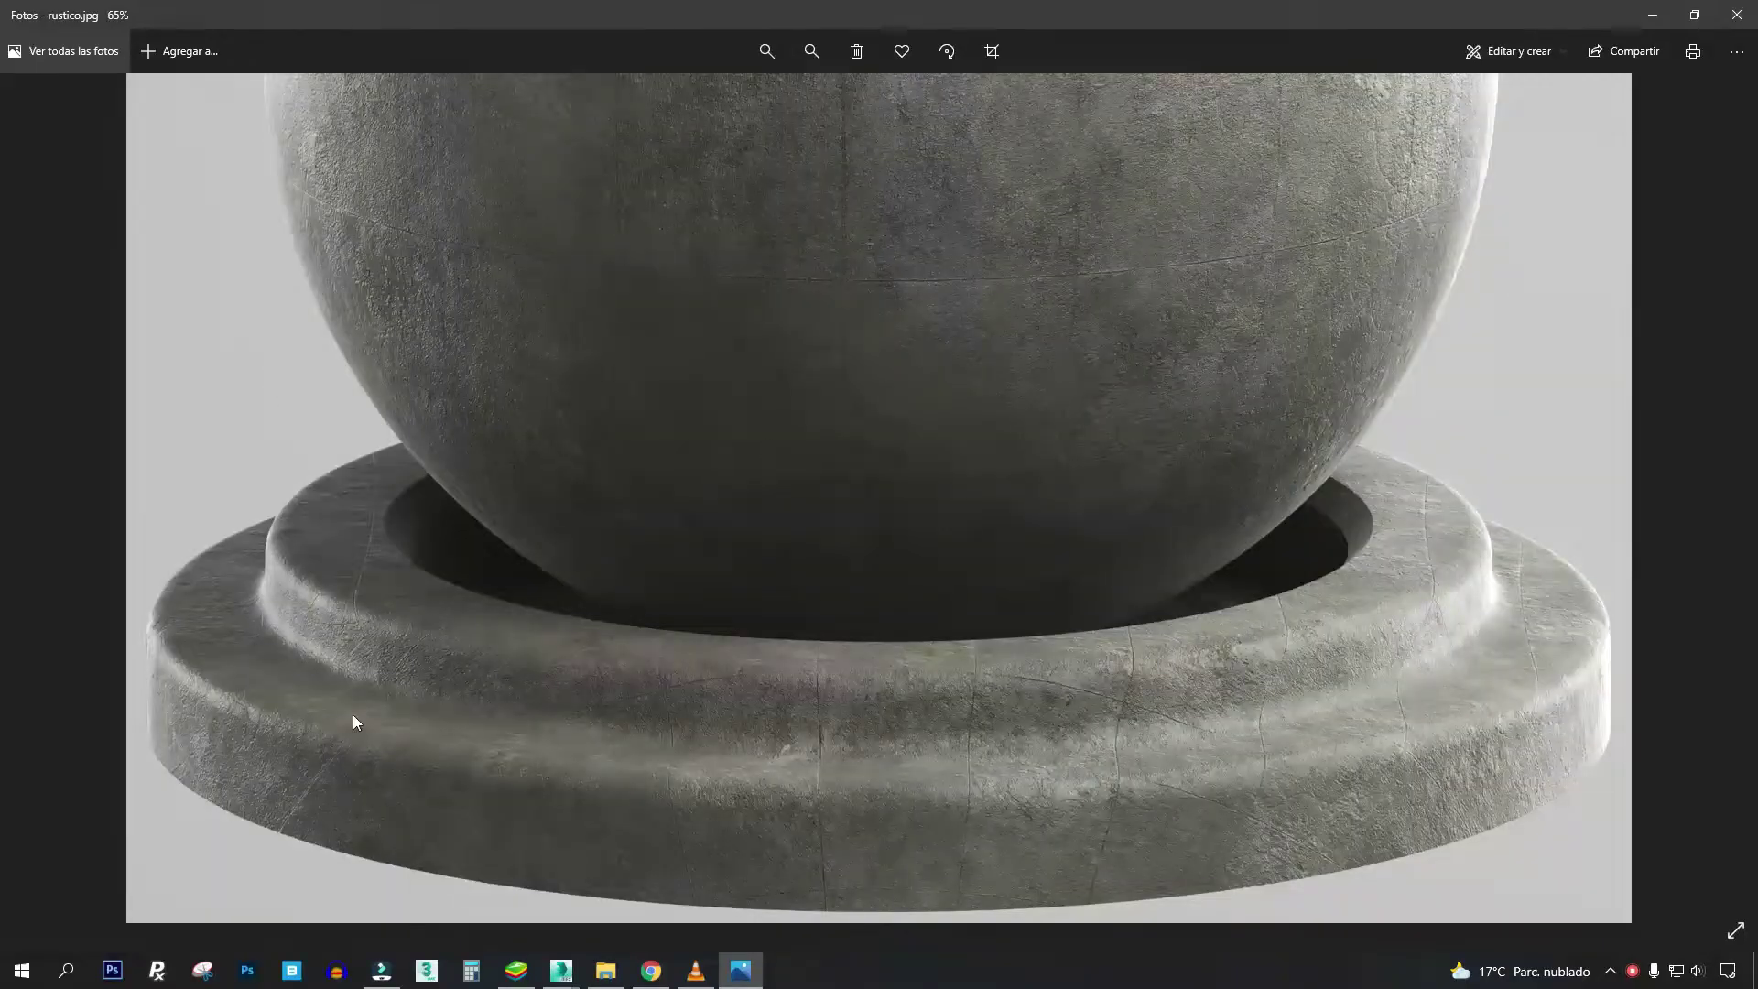
scroll(278, 725, "up", 1)
scroll(793, 461, "down", 1)
scroll(857, 507, "down", 2)
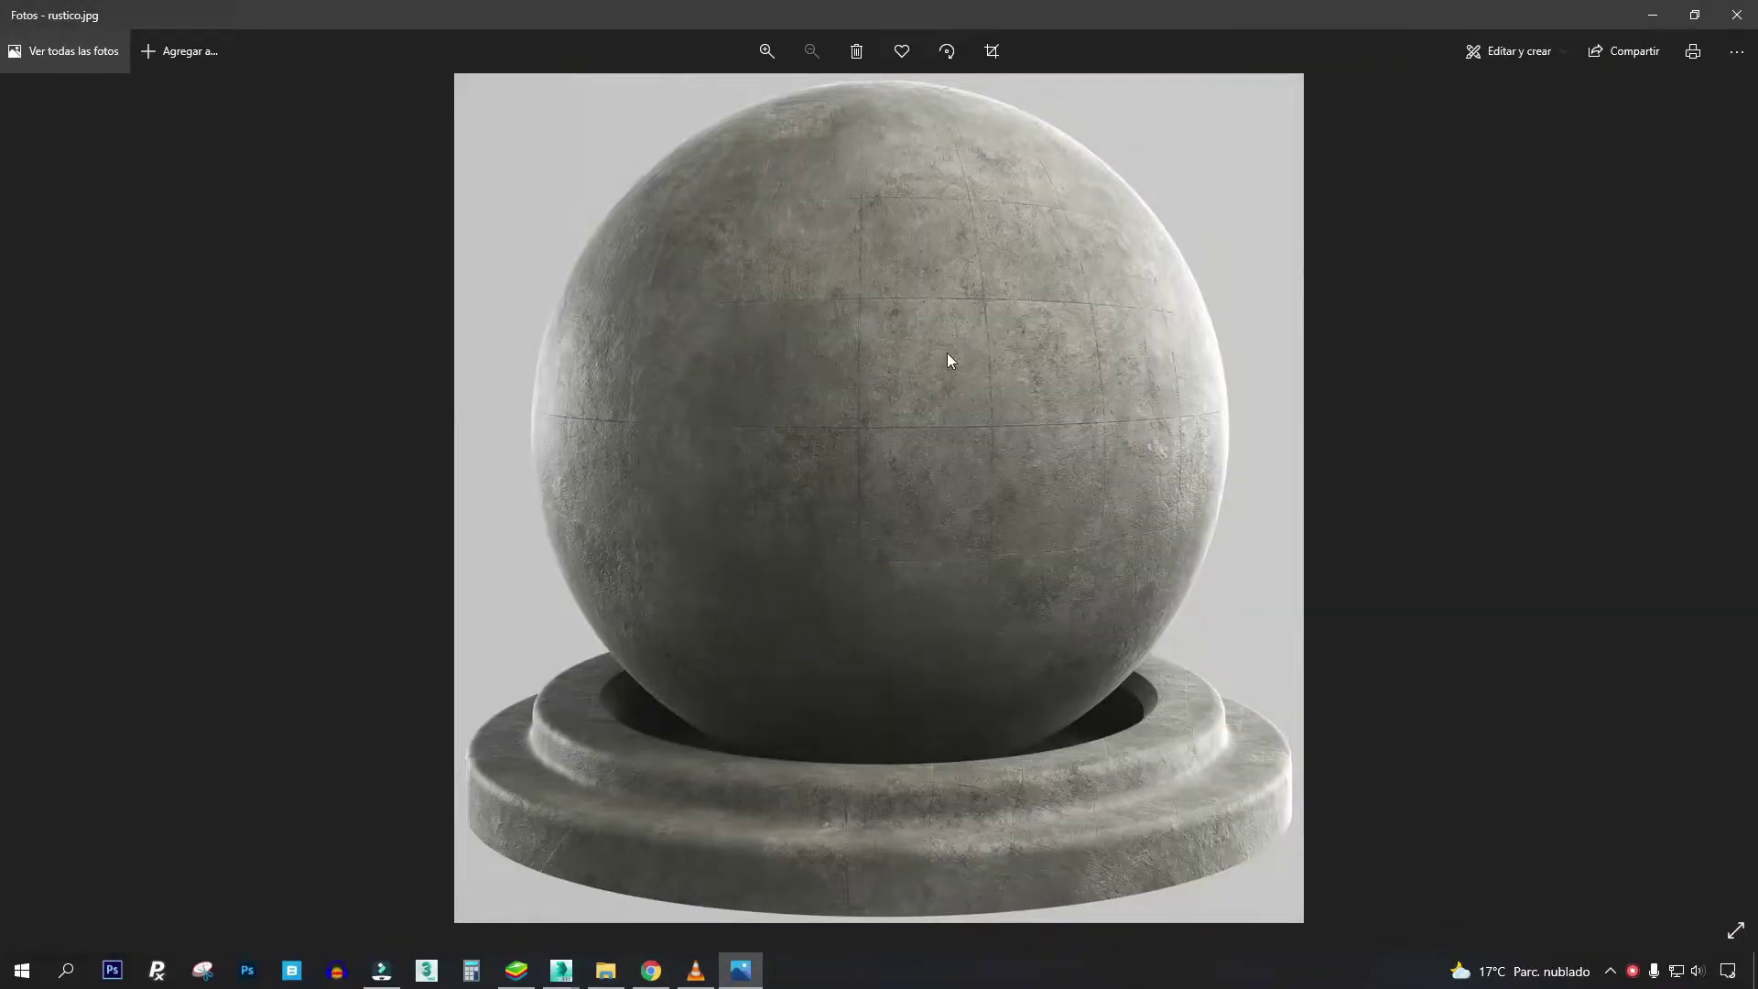
left_click(1653, 15)
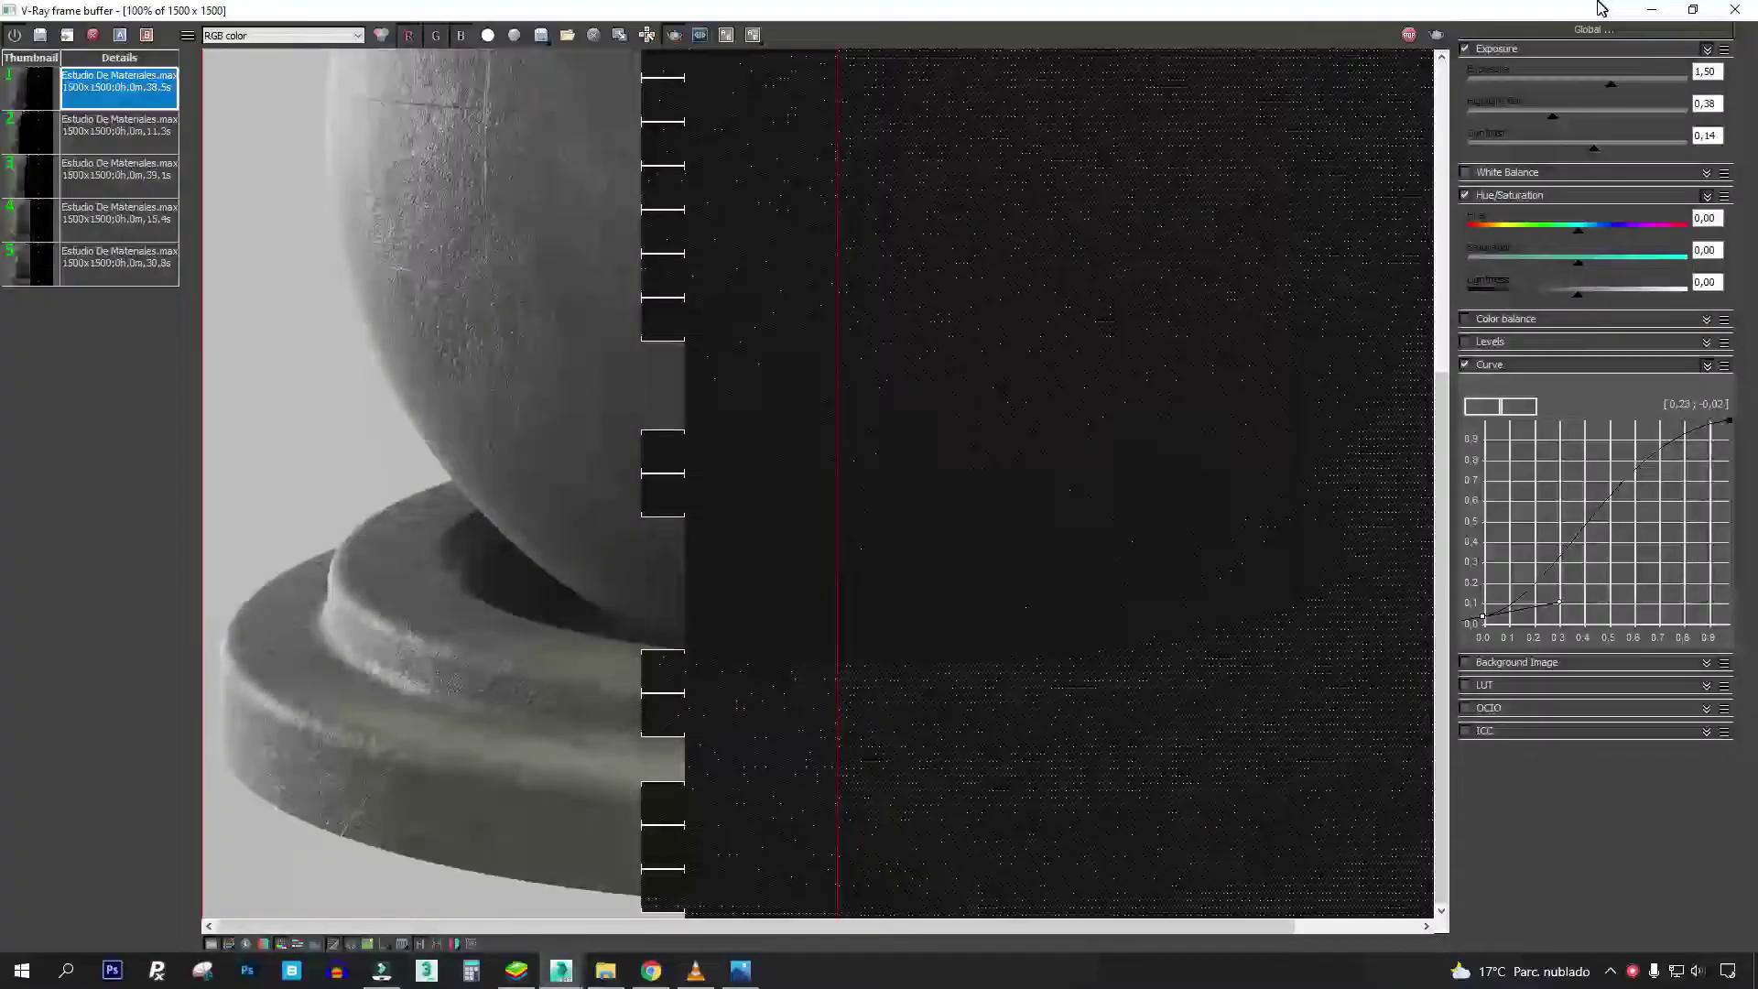
key("alt+Tab")
- Reposition Material #55, Bitmap 424 and the Layer 2 bitmap to line up the Composite inputs
left_click_drag(1091, 267, 1052, 445)
middle_click_drag(556, 352, 614, 245)
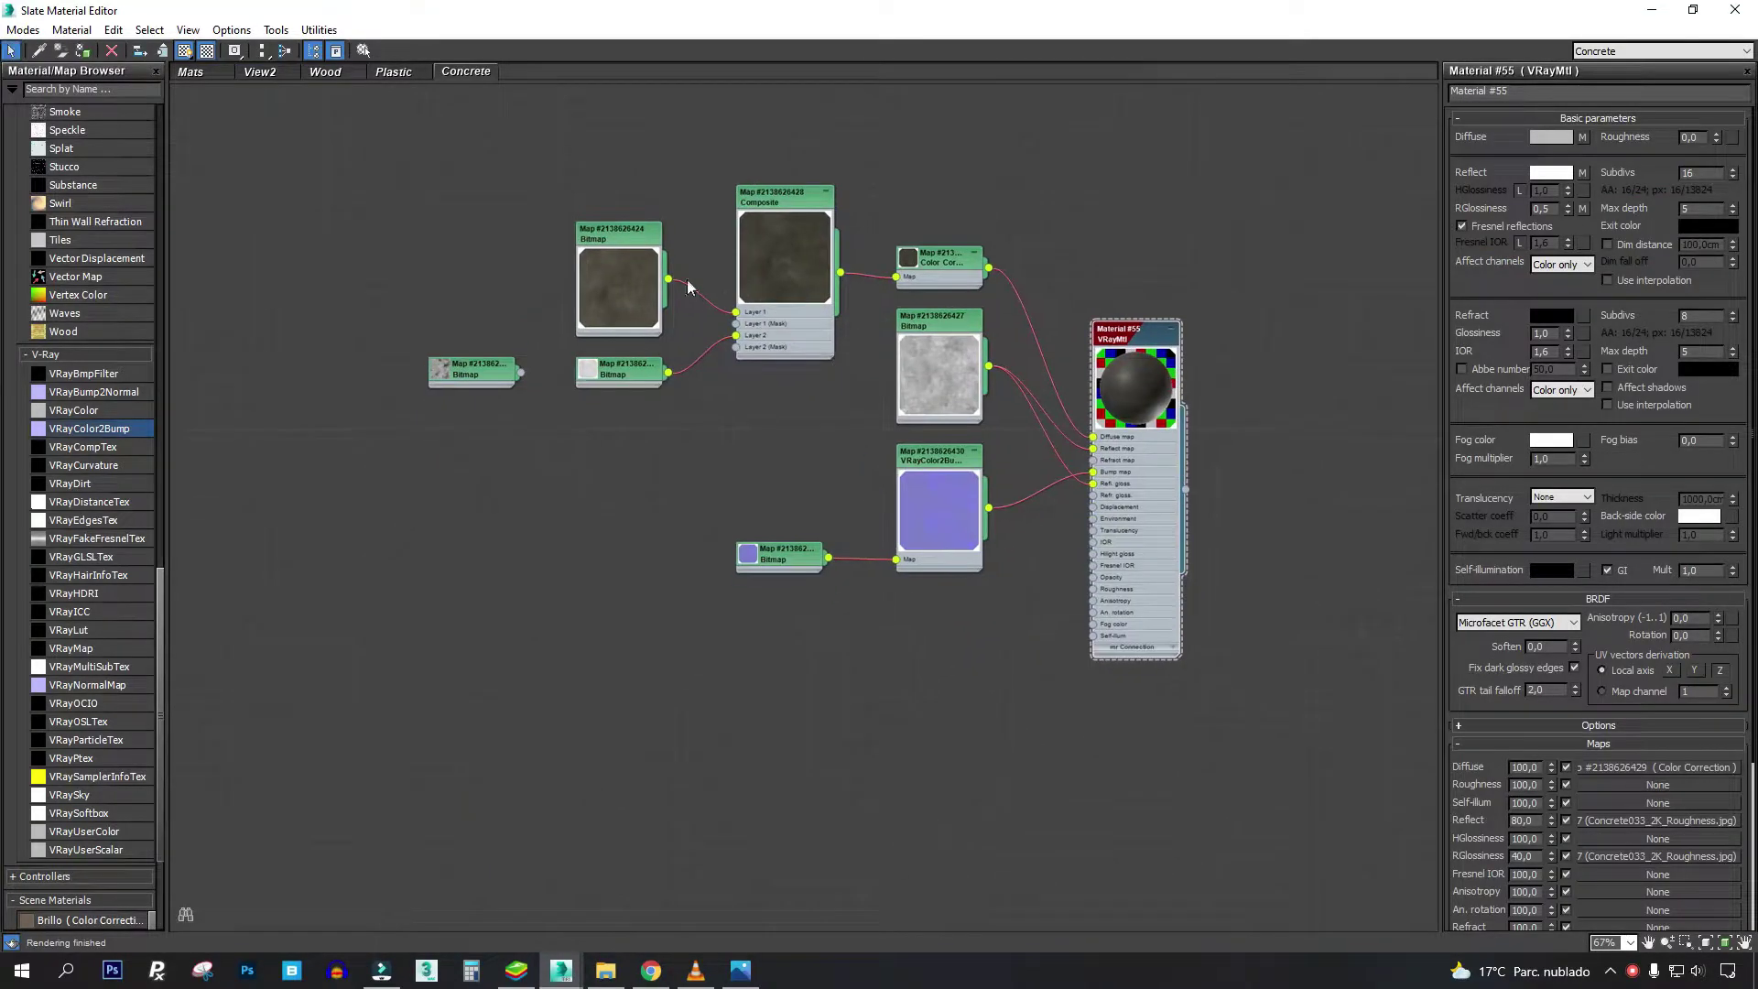
mouse_move(615, 245)
left_mouse_down()
mouse_move(615, 196)
mouse_move(593, 207)
left_mouse_up()
middle_click_drag(592, 203, 580, 320)
scroll(586, 325, "up", 3)
left_click_drag(586, 325, 597, 249)
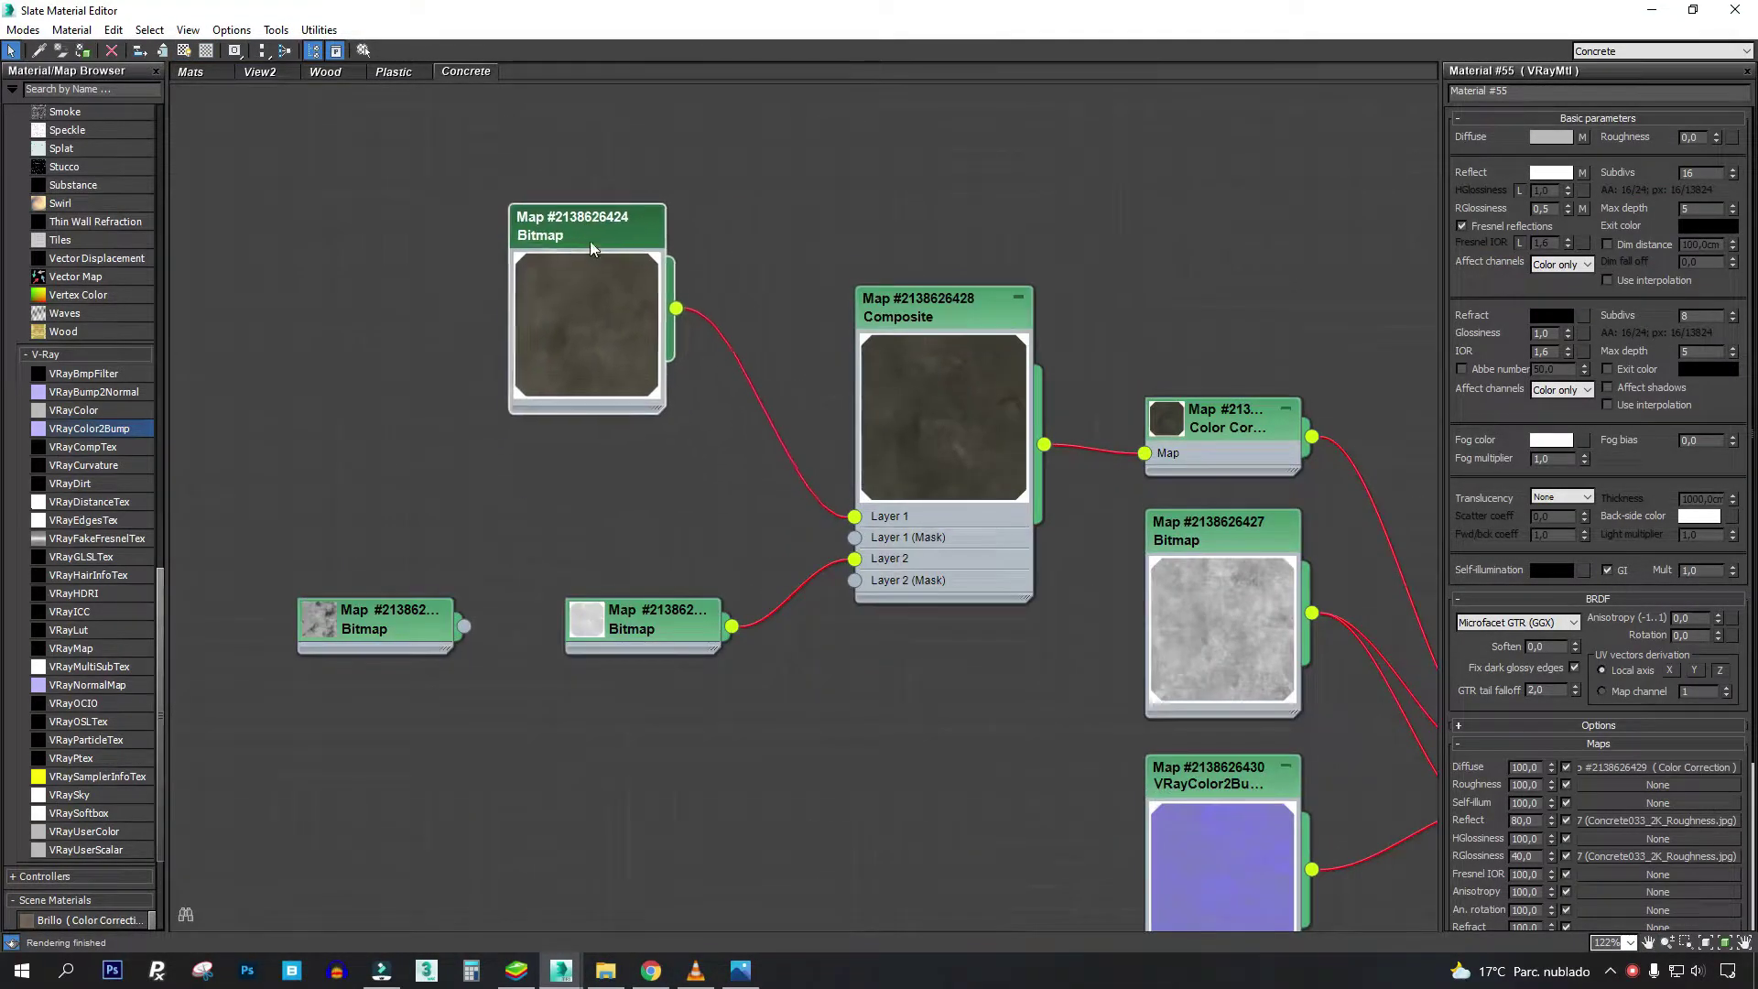
left_click_drag(657, 635, 650, 564)
- Open the ambient occlusion bitmap's parameters and reposition the Color Correction node
double_click(652, 531)
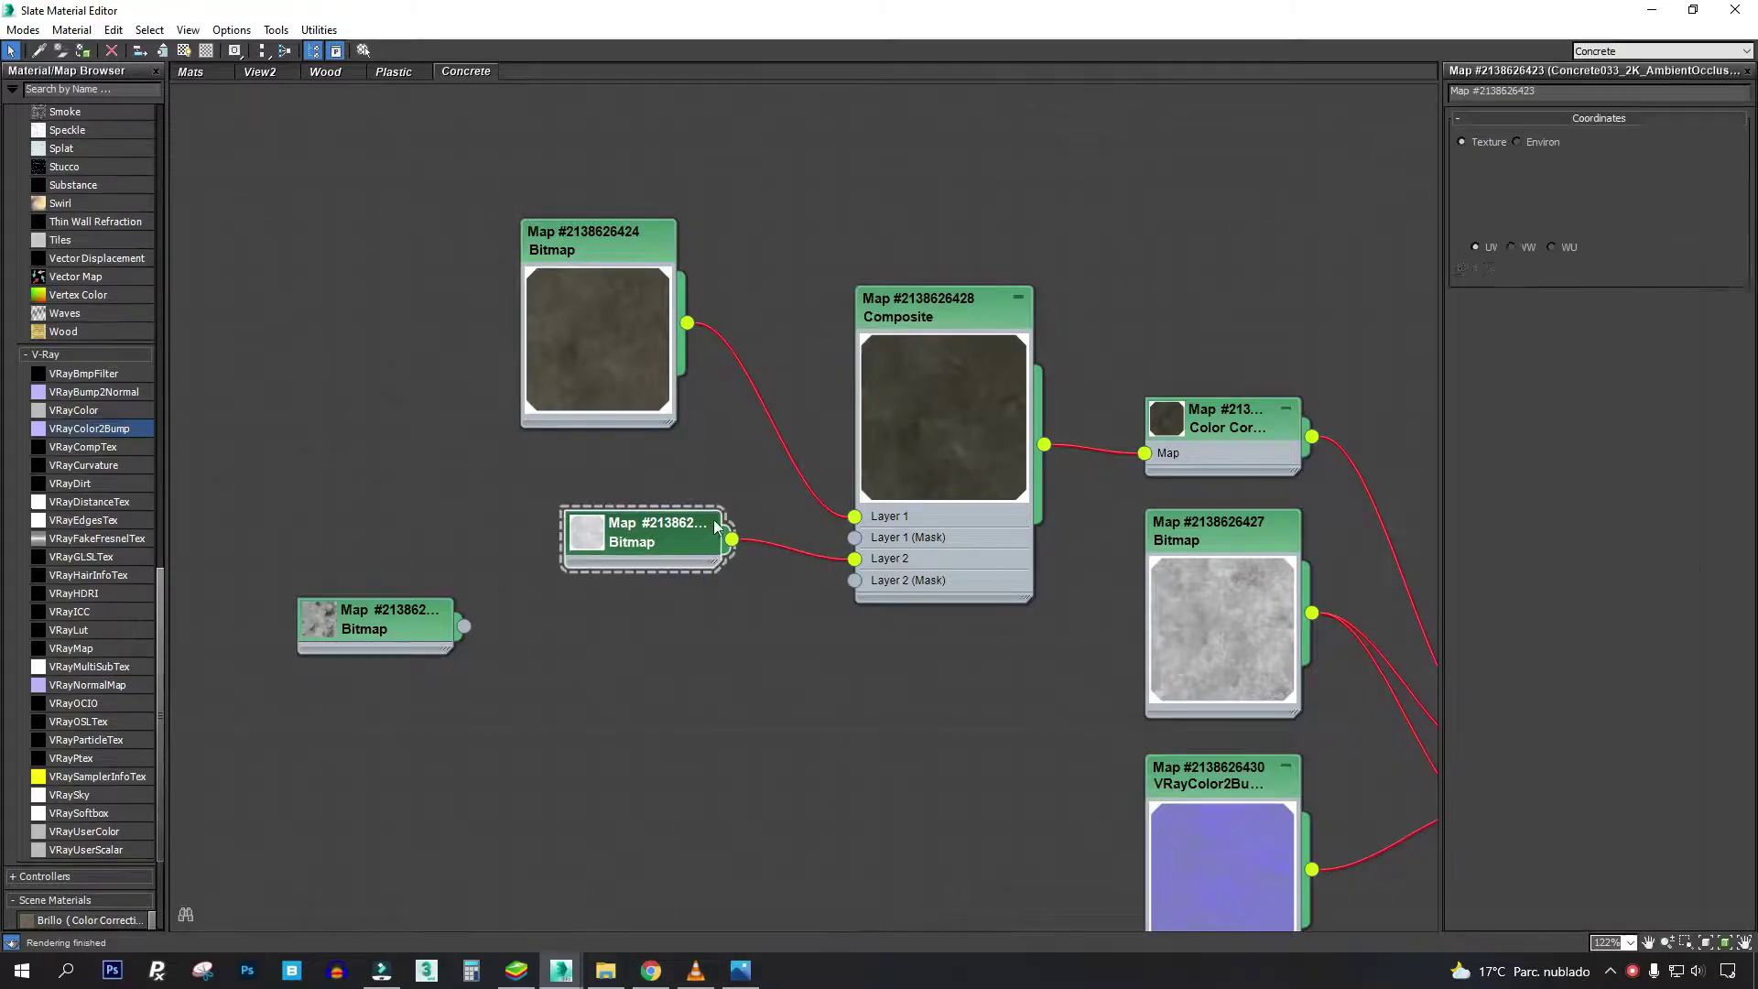
scroll(826, 377, "up", 2)
scroll(922, 435, "up", 2)
scroll(922, 436, "down", 3)
mouse_move(838, 399)
left_mouse_down()
mouse_move(925, 265)
mouse_move(912, 360)
left_mouse_up()
middle_click_drag(411, 194, 496, 176)
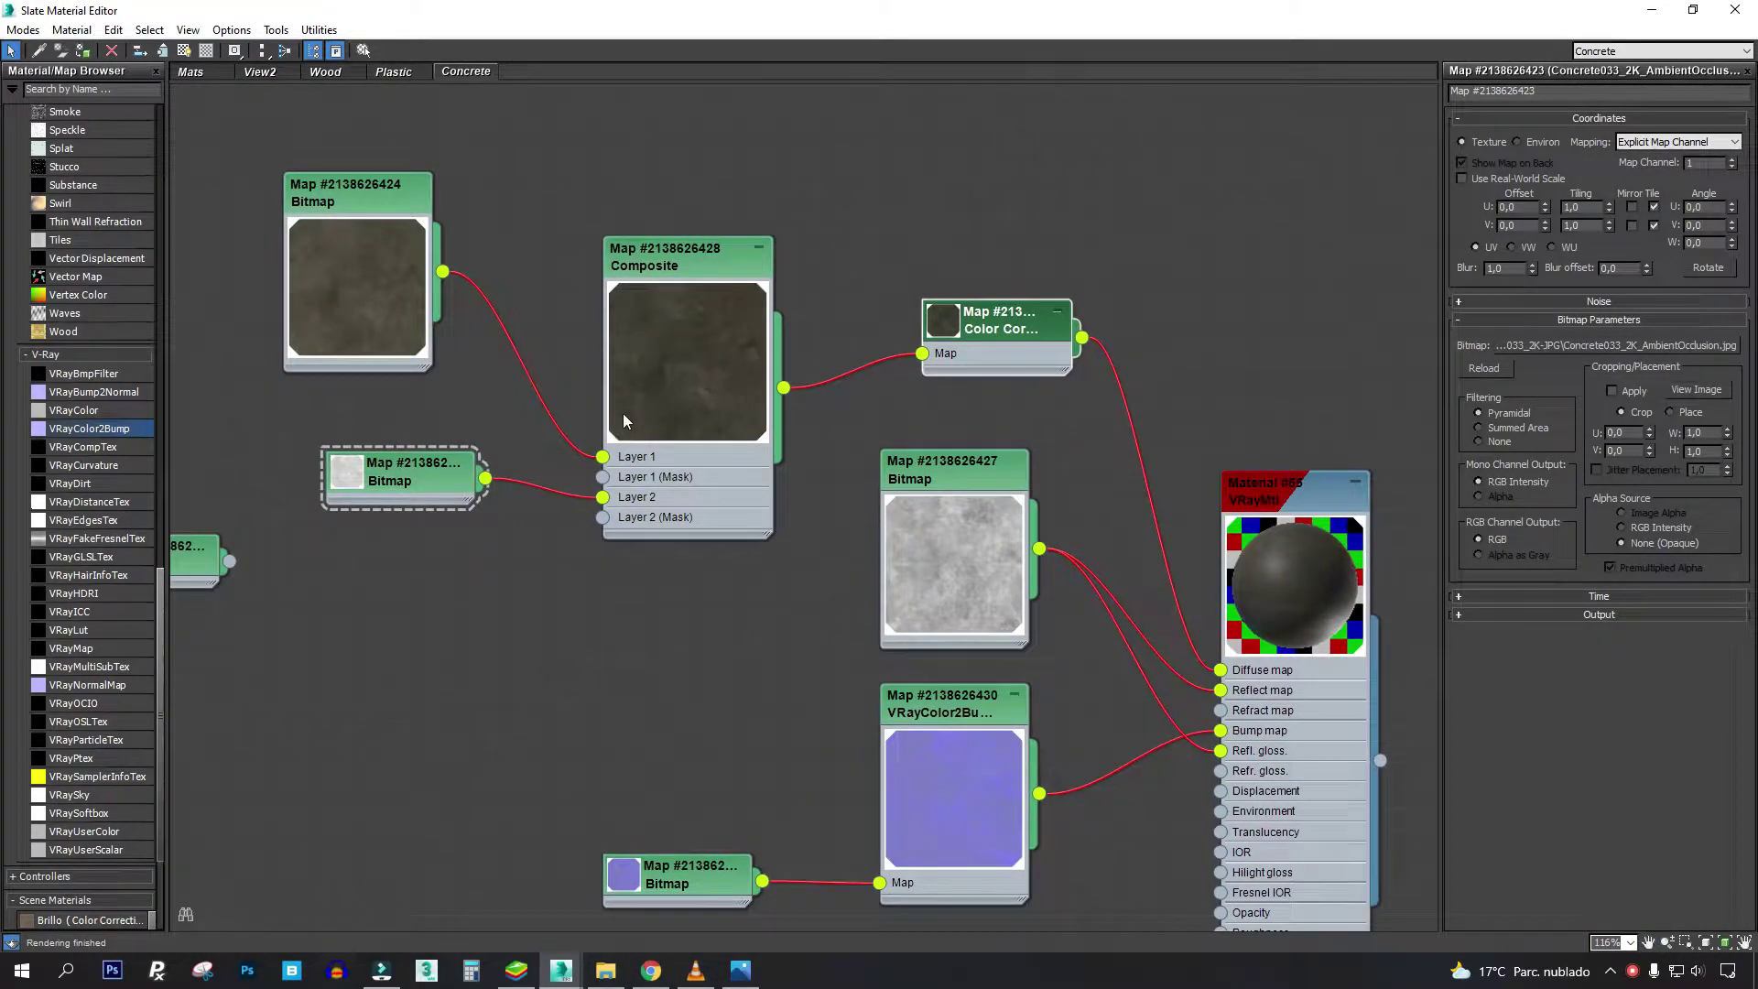
- Move Bitmap 427 above the bump node and the displacement bitmap below the material
middle_click_drag(915, 497, 877, 331)
mouse_move(876, 331)
left_mouse_down()
mouse_move(683, 412)
mouse_move(877, 332)
left_mouse_up()
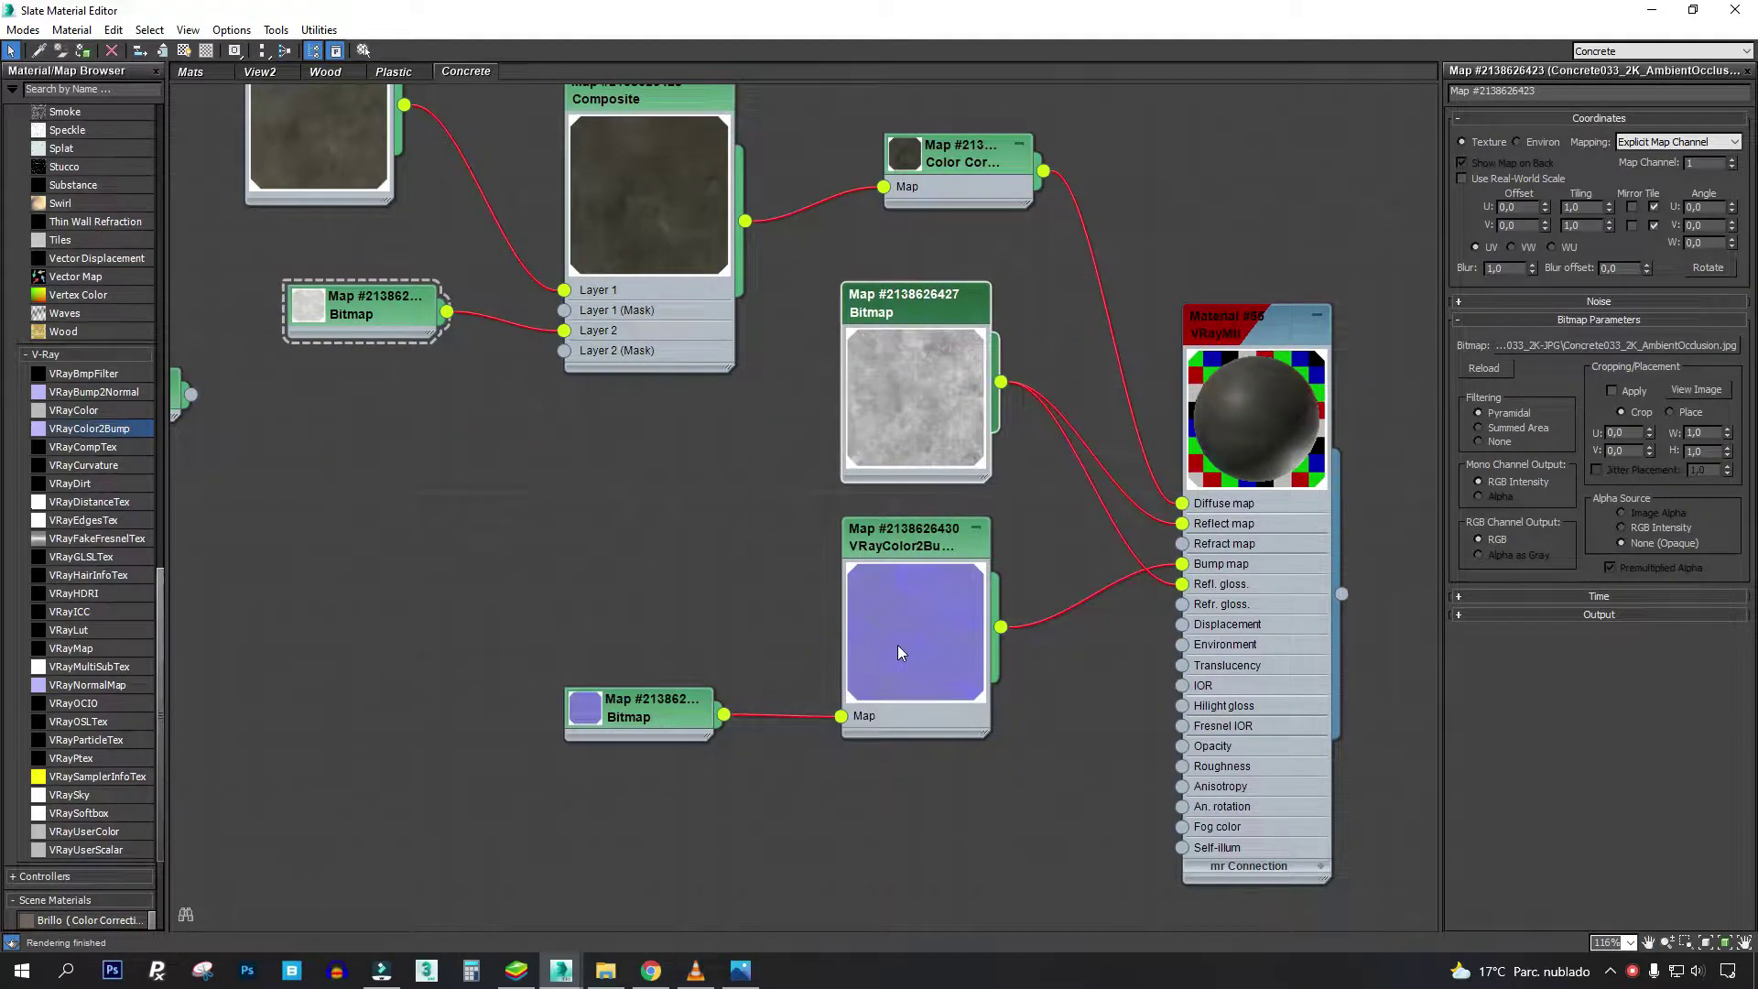
left_click_drag(910, 540, 973, 541)
middle_click_drag(653, 680, 761, 661)
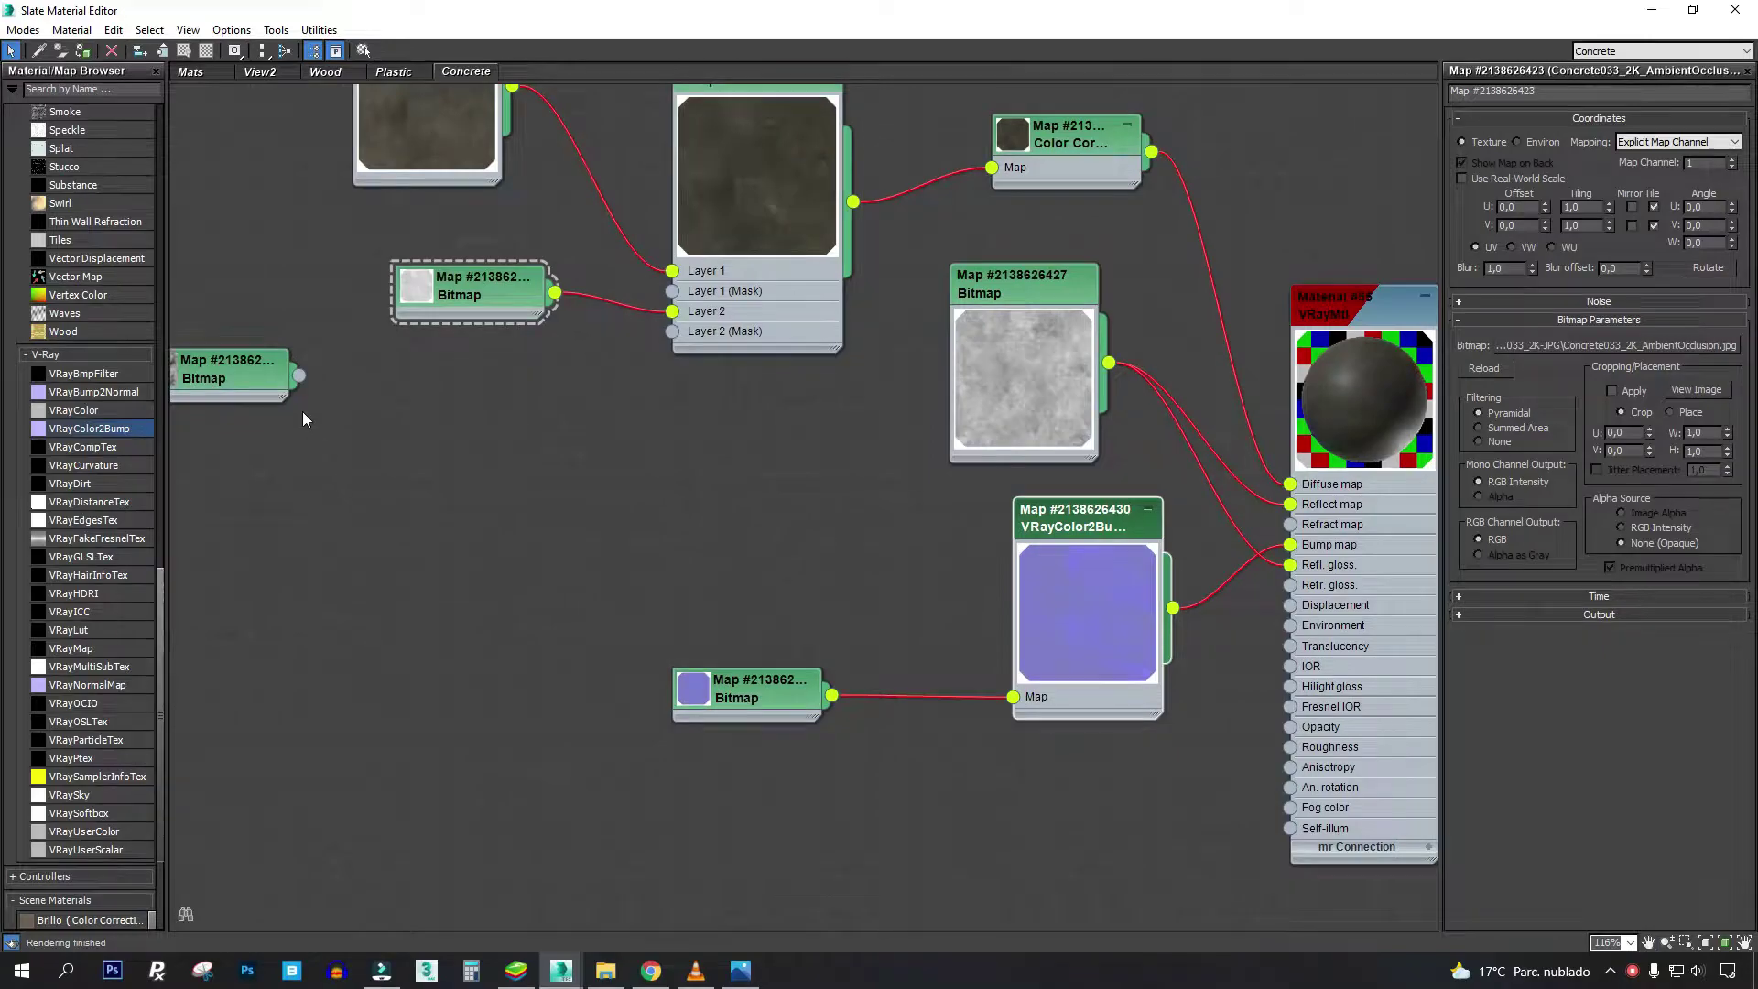
left_click_drag(275, 385, 678, 652)
scroll(668, 709, "up", 2)
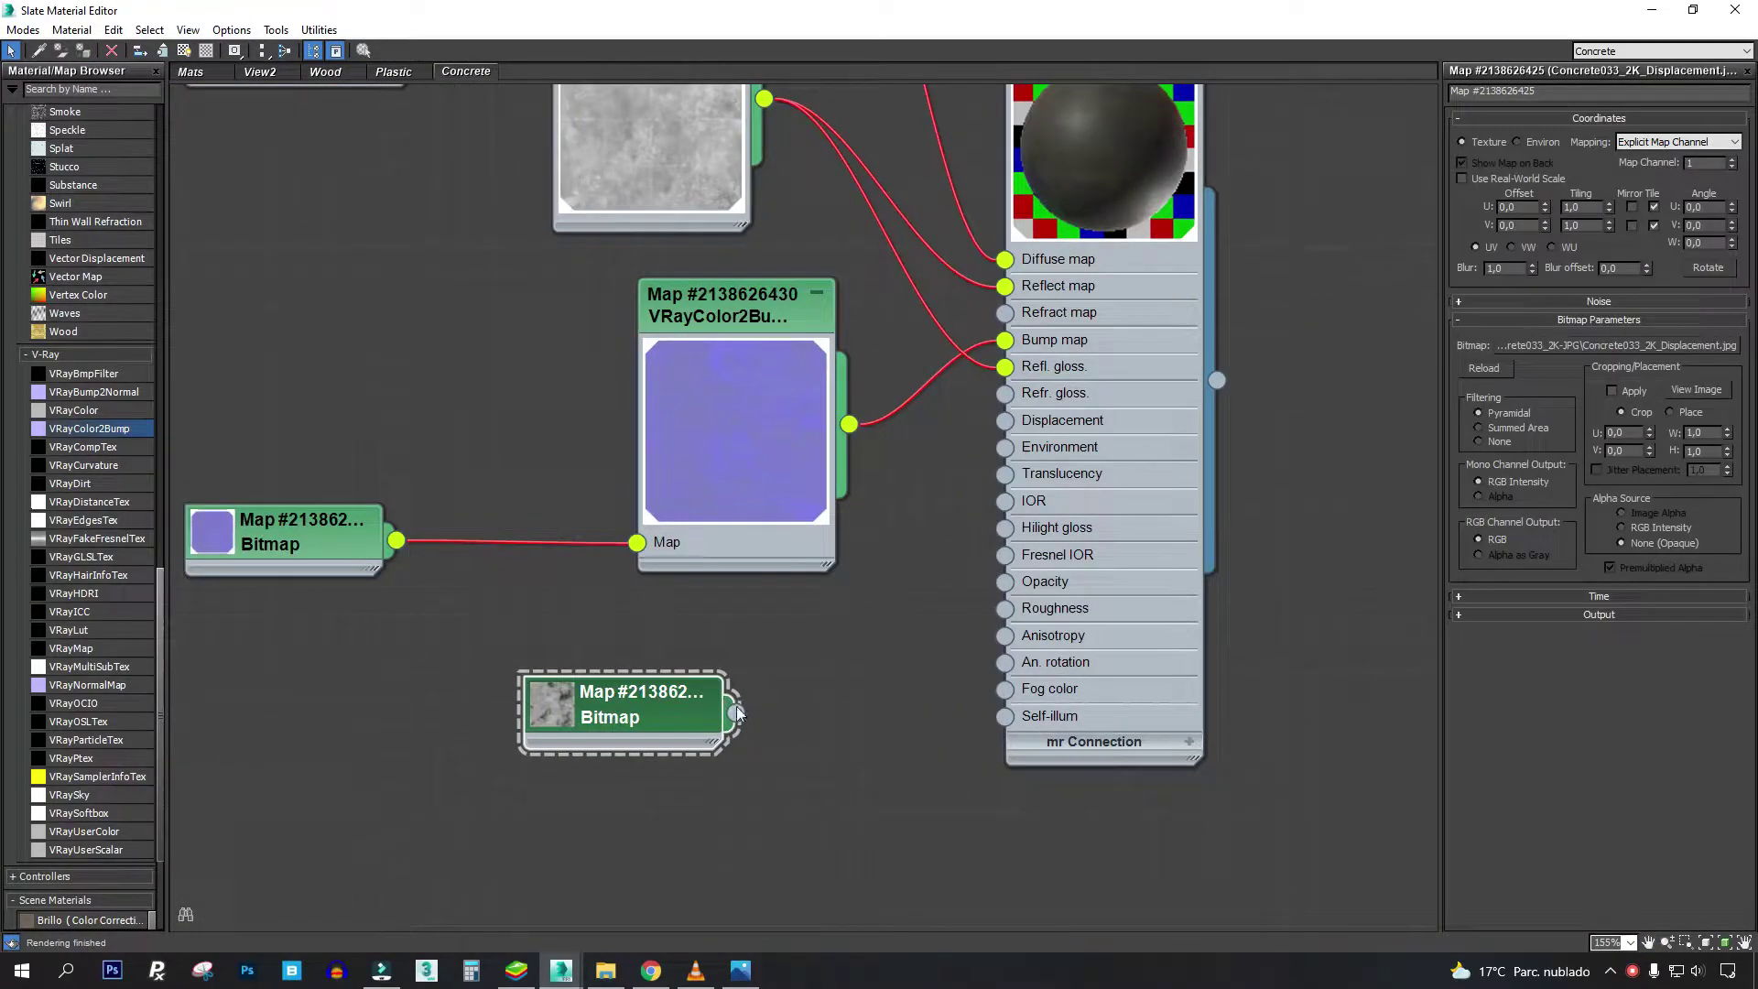
- Wire the displacement bitmap to Material #55's Displacement input and preview its texture
left_click_drag(989, 453, 1005, 419)
middle_click_drag(1178, 321, 1102, 491)
double_click(1103, 491)
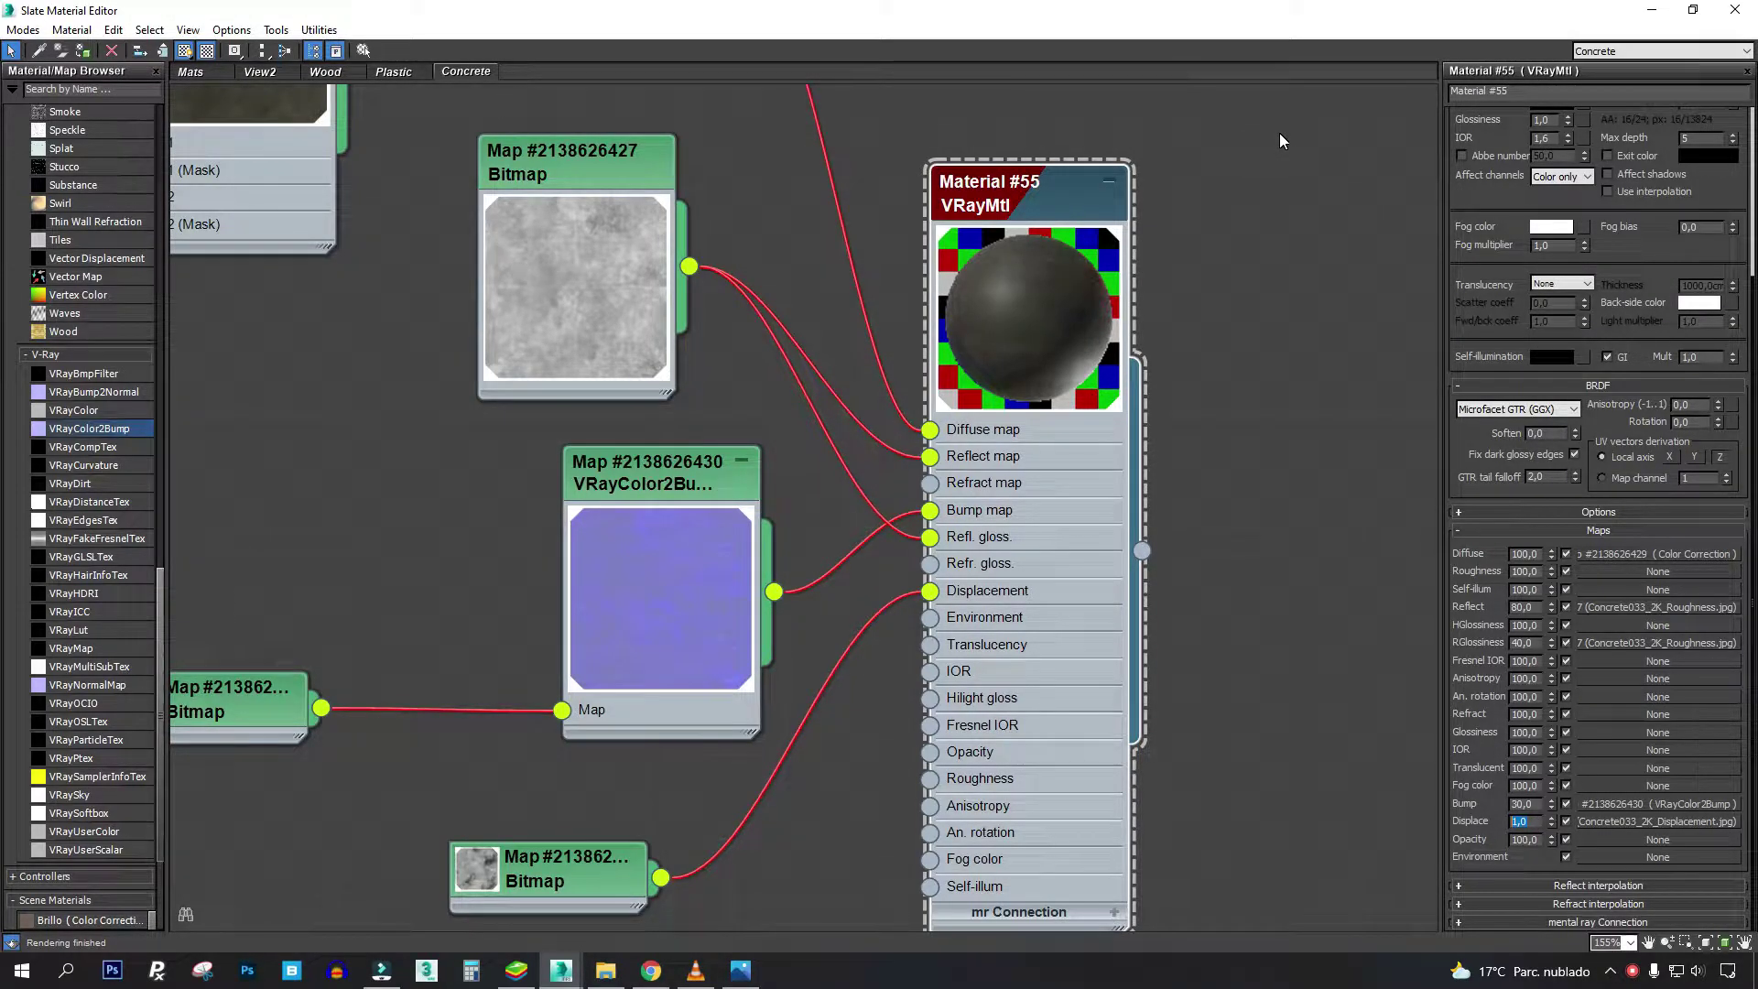
double_click(549, 870)
middle_click_drag(706, 628, 1151, 299)
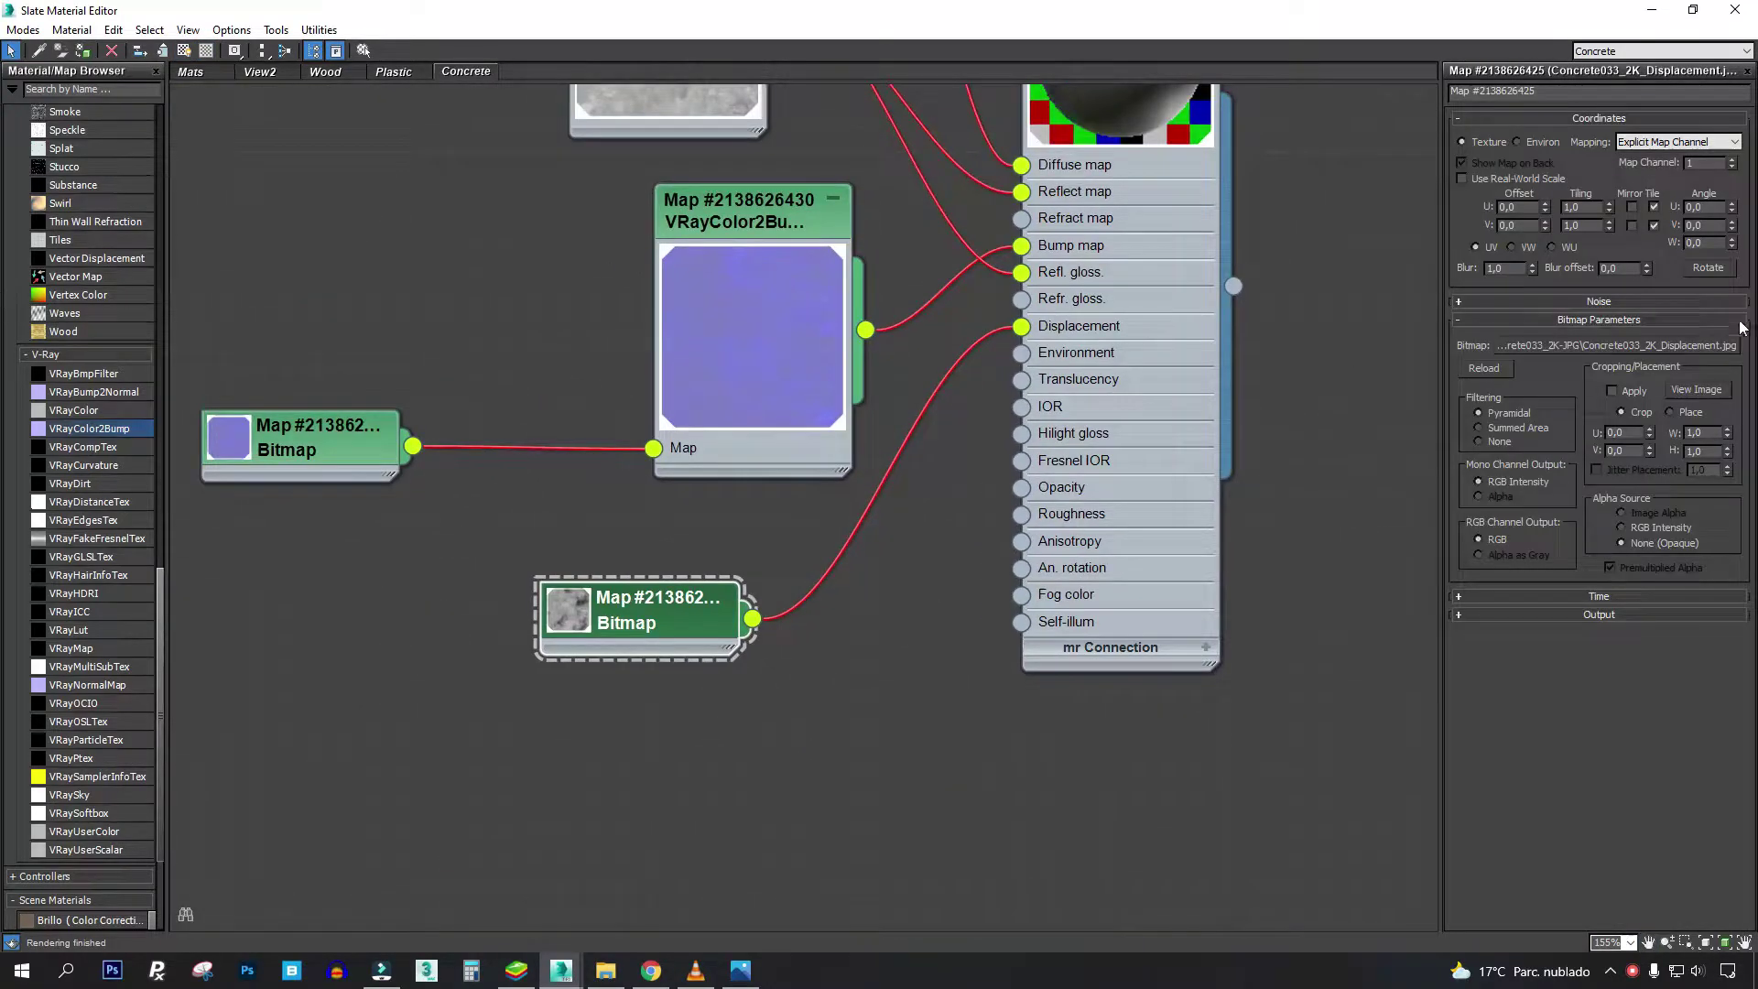
left_click(1726, 397)
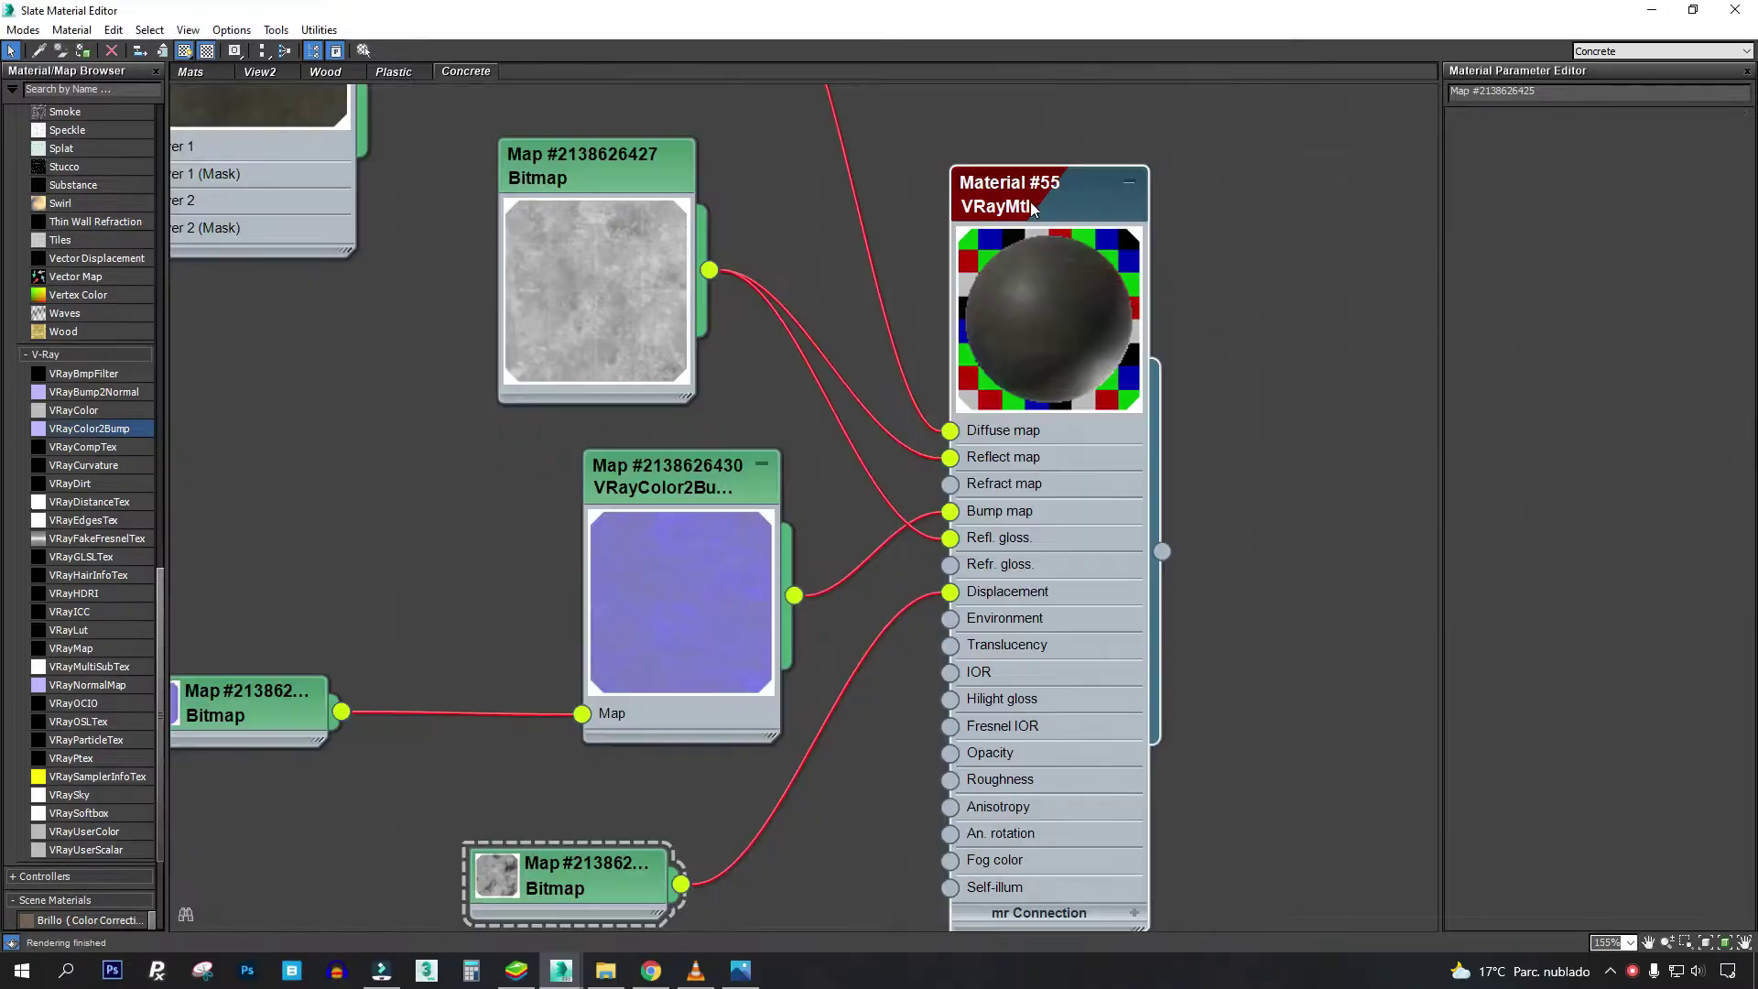
- Close the displacement texture preview and reopen Material #55's parameters
left_click(1084, 100)
double_click(1044, 197)
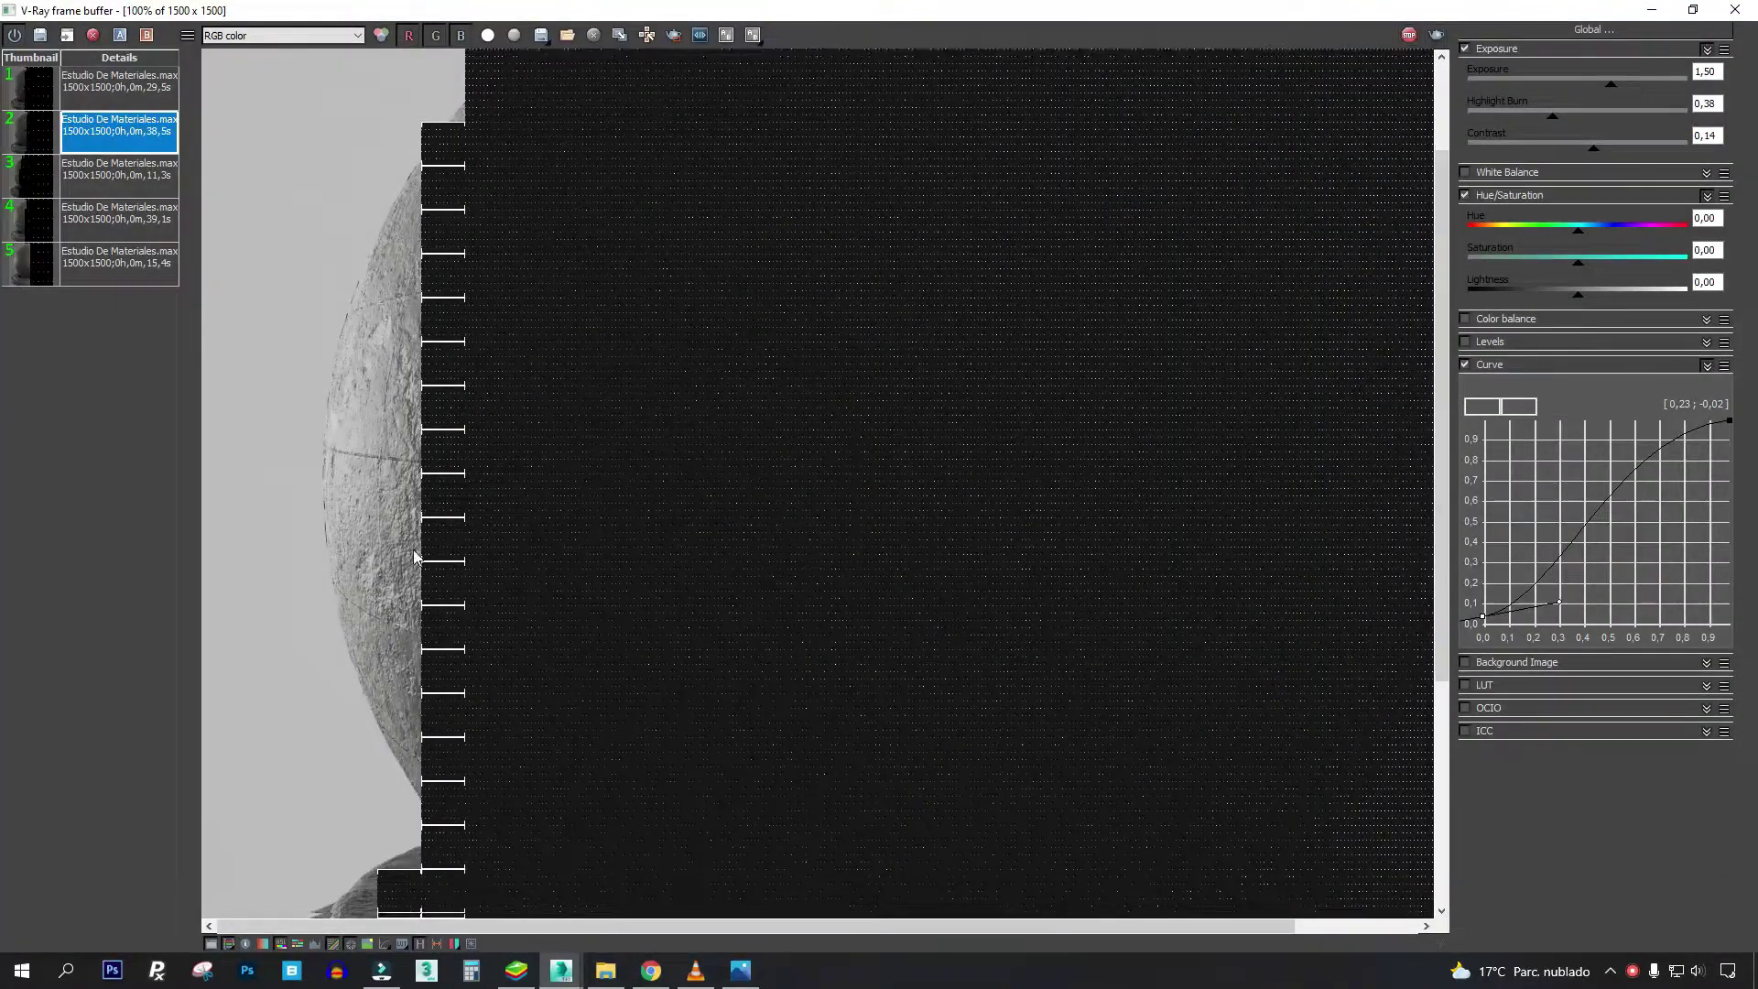
- Zoom and pan the frame buffer to examine the new render's lower sphere and base
scroll(586, 481, "up", 1)
middle_click_drag(345, 647, 625, 287)
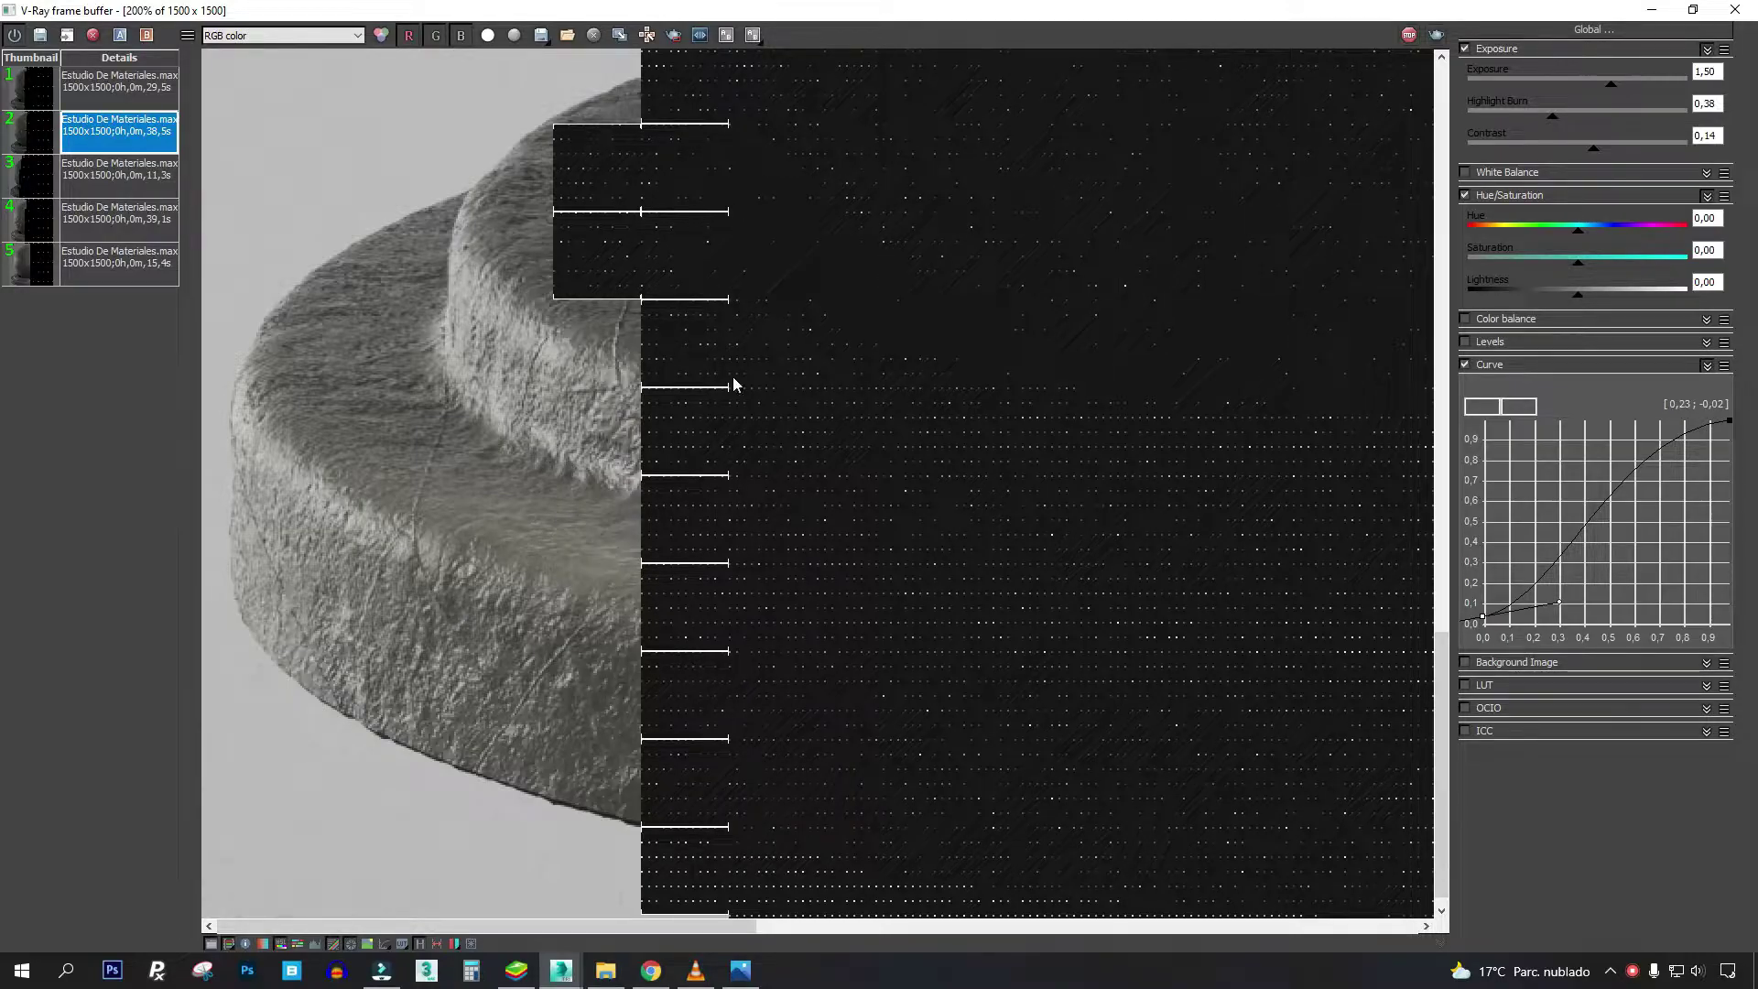
scroll(652, 491, "down", 1)
middle_click_drag(496, 164, 565, 516)
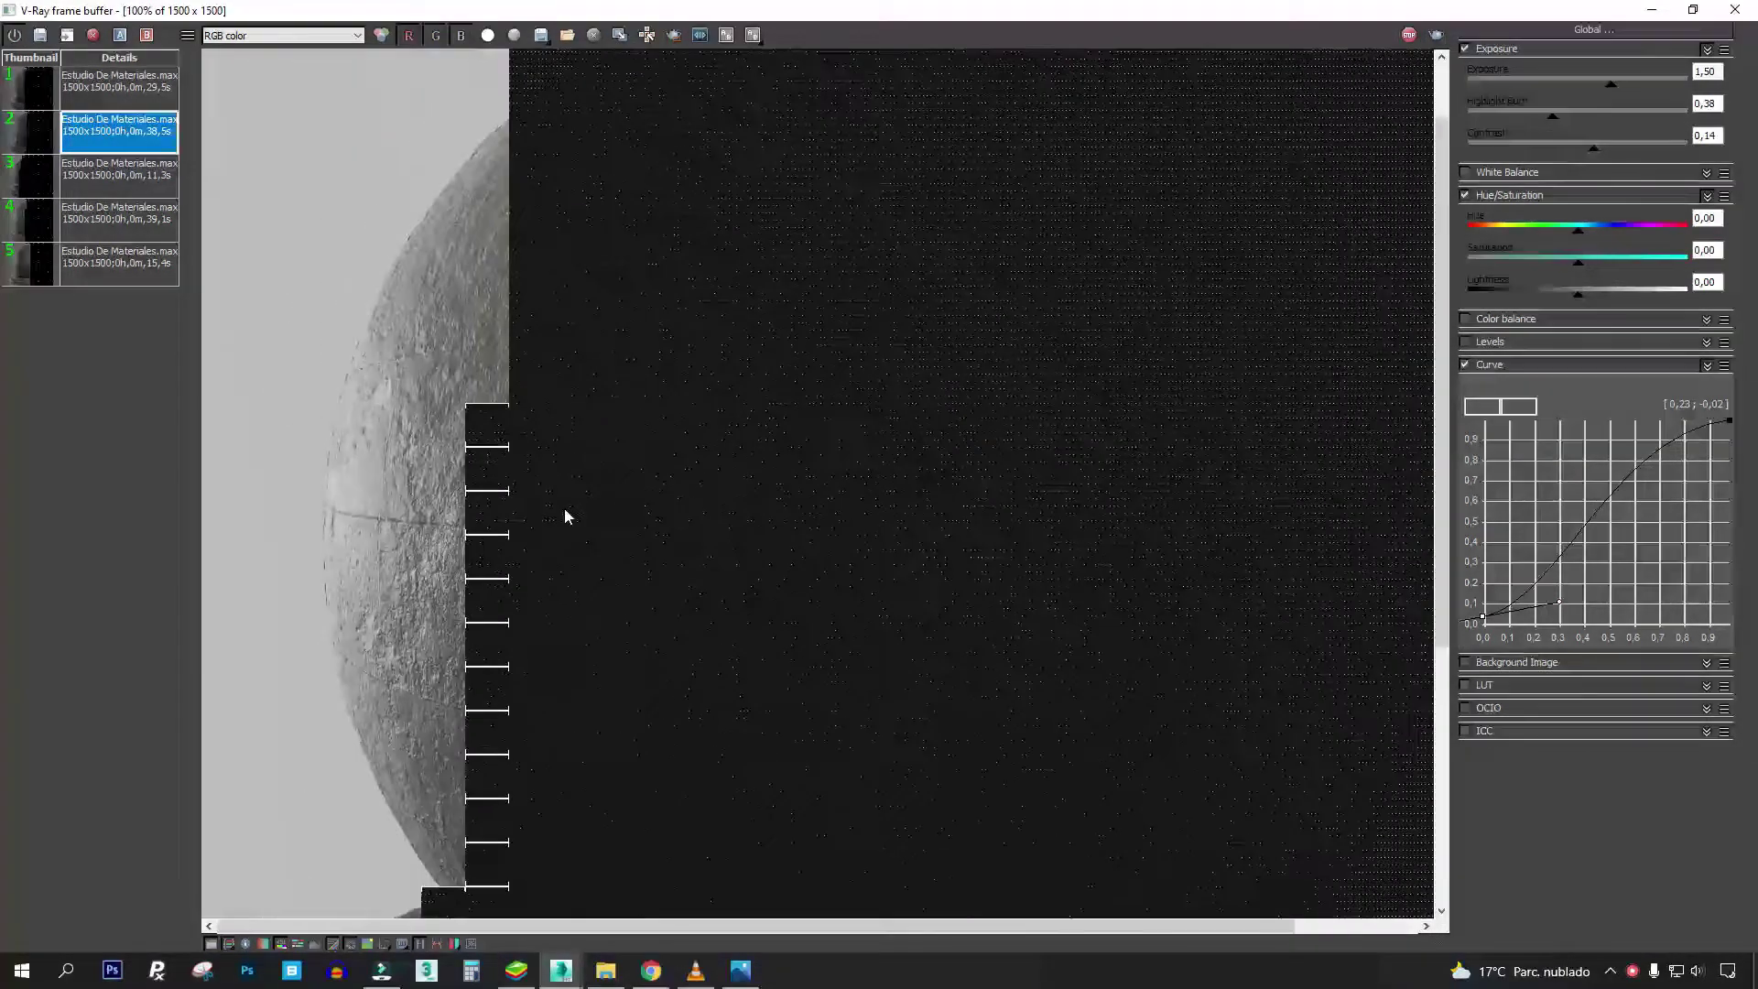
middle_click_drag(477, 589, 462, 205)
mouse_move(592, 314)
middle_mouse_down()
mouse_move(691, 510)
mouse_move(620, 294)
middle_mouse_up()
- Show render 1 from the history and inspect the sphere's edge and surface up close
left_click(119, 103)
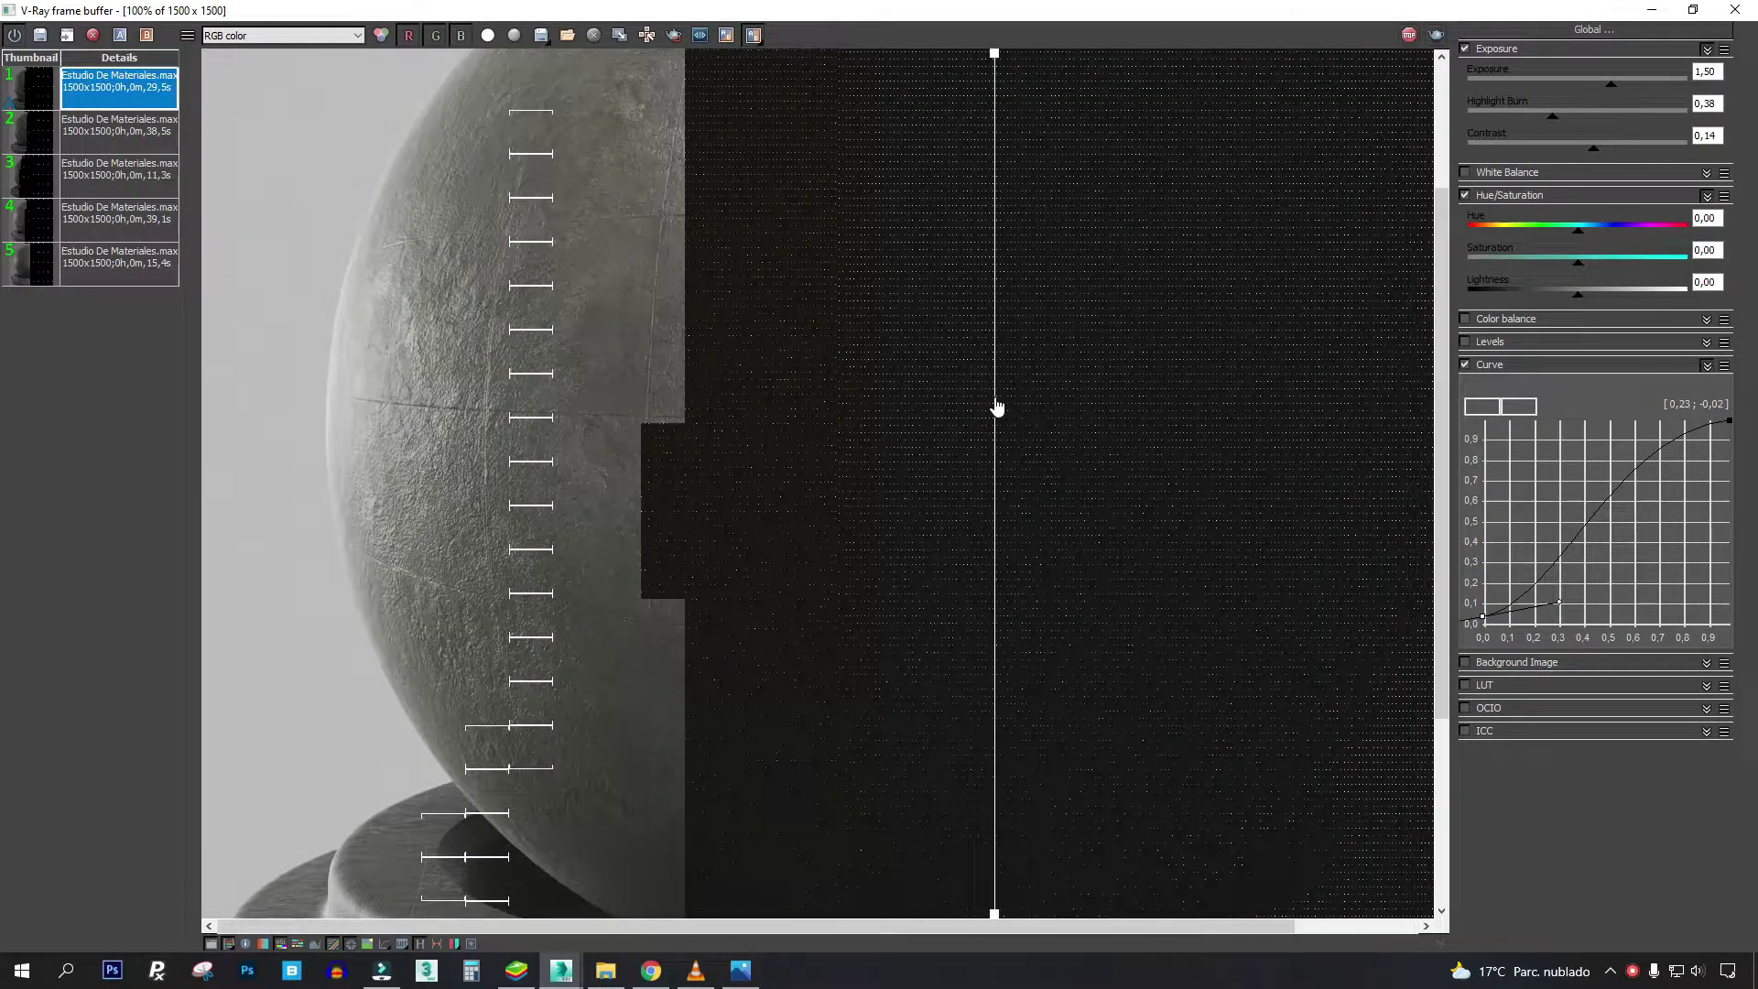
middle_click_drag(641, 439, 717, 172)
scroll(717, 172, "up", 1)
mouse_move(431, 267)
middle_mouse_down()
mouse_move(718, 470)
mouse_move(1182, 408)
middle_mouse_up()
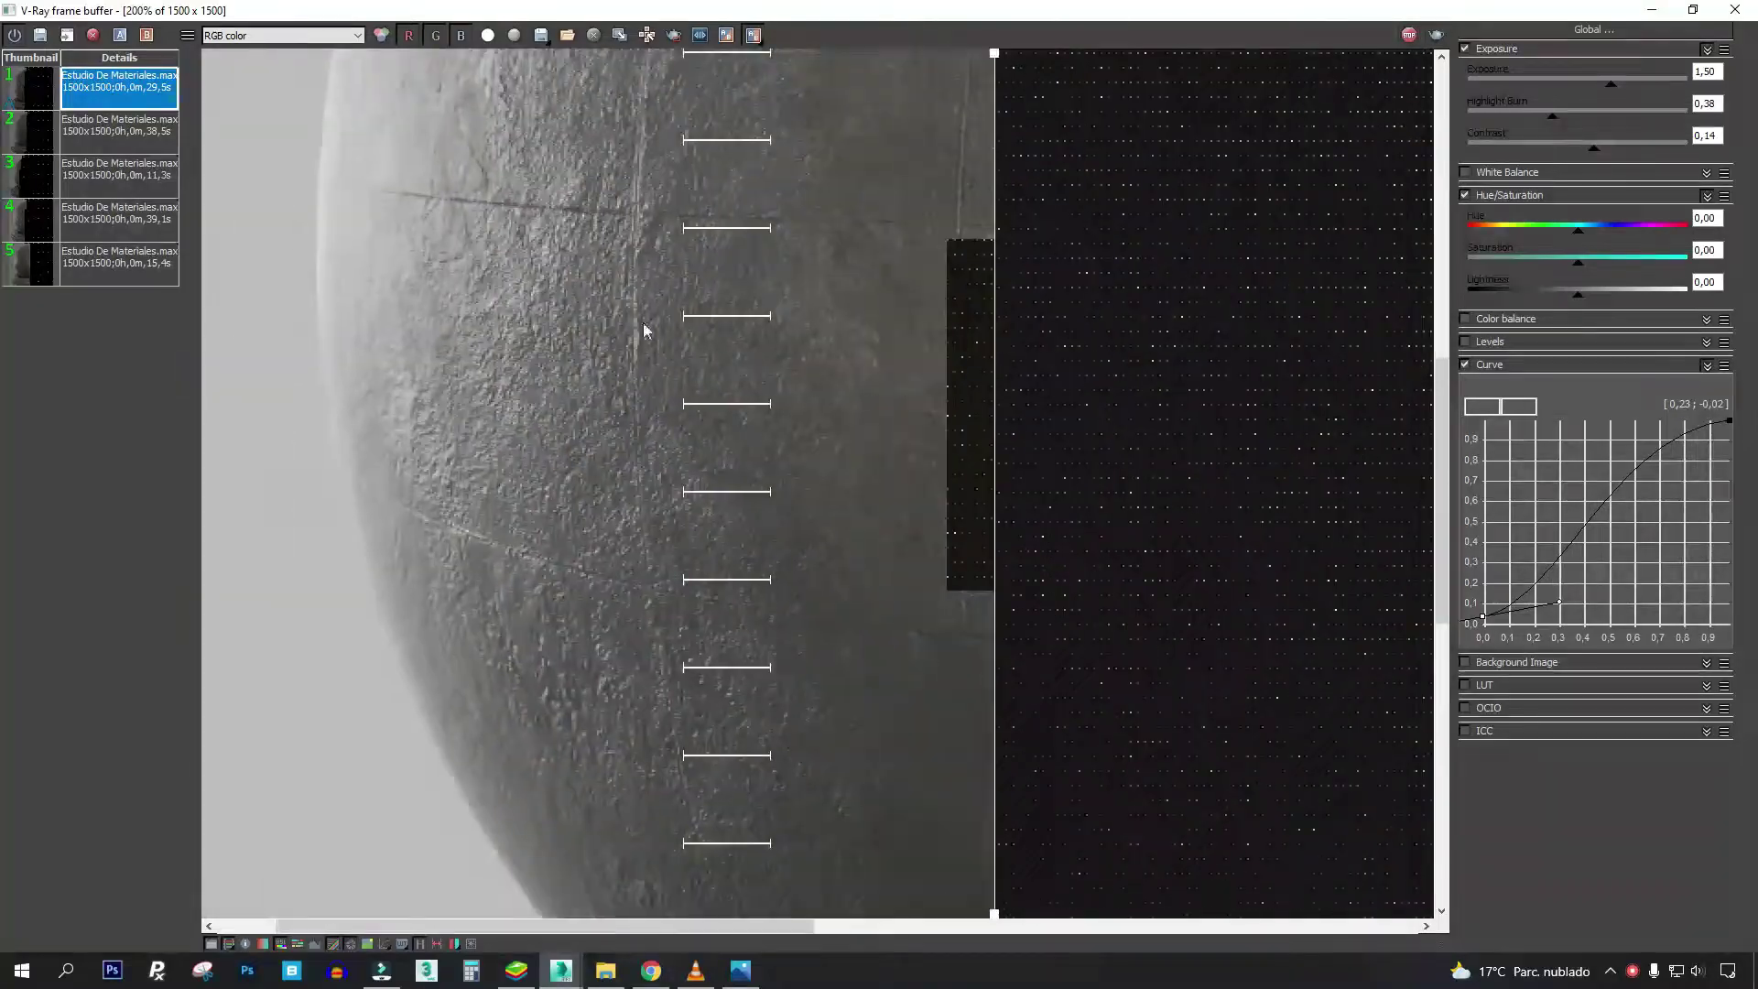
middle_click_drag(595, 190, 655, 339)
middle_click_drag(595, 481, 824, 239)
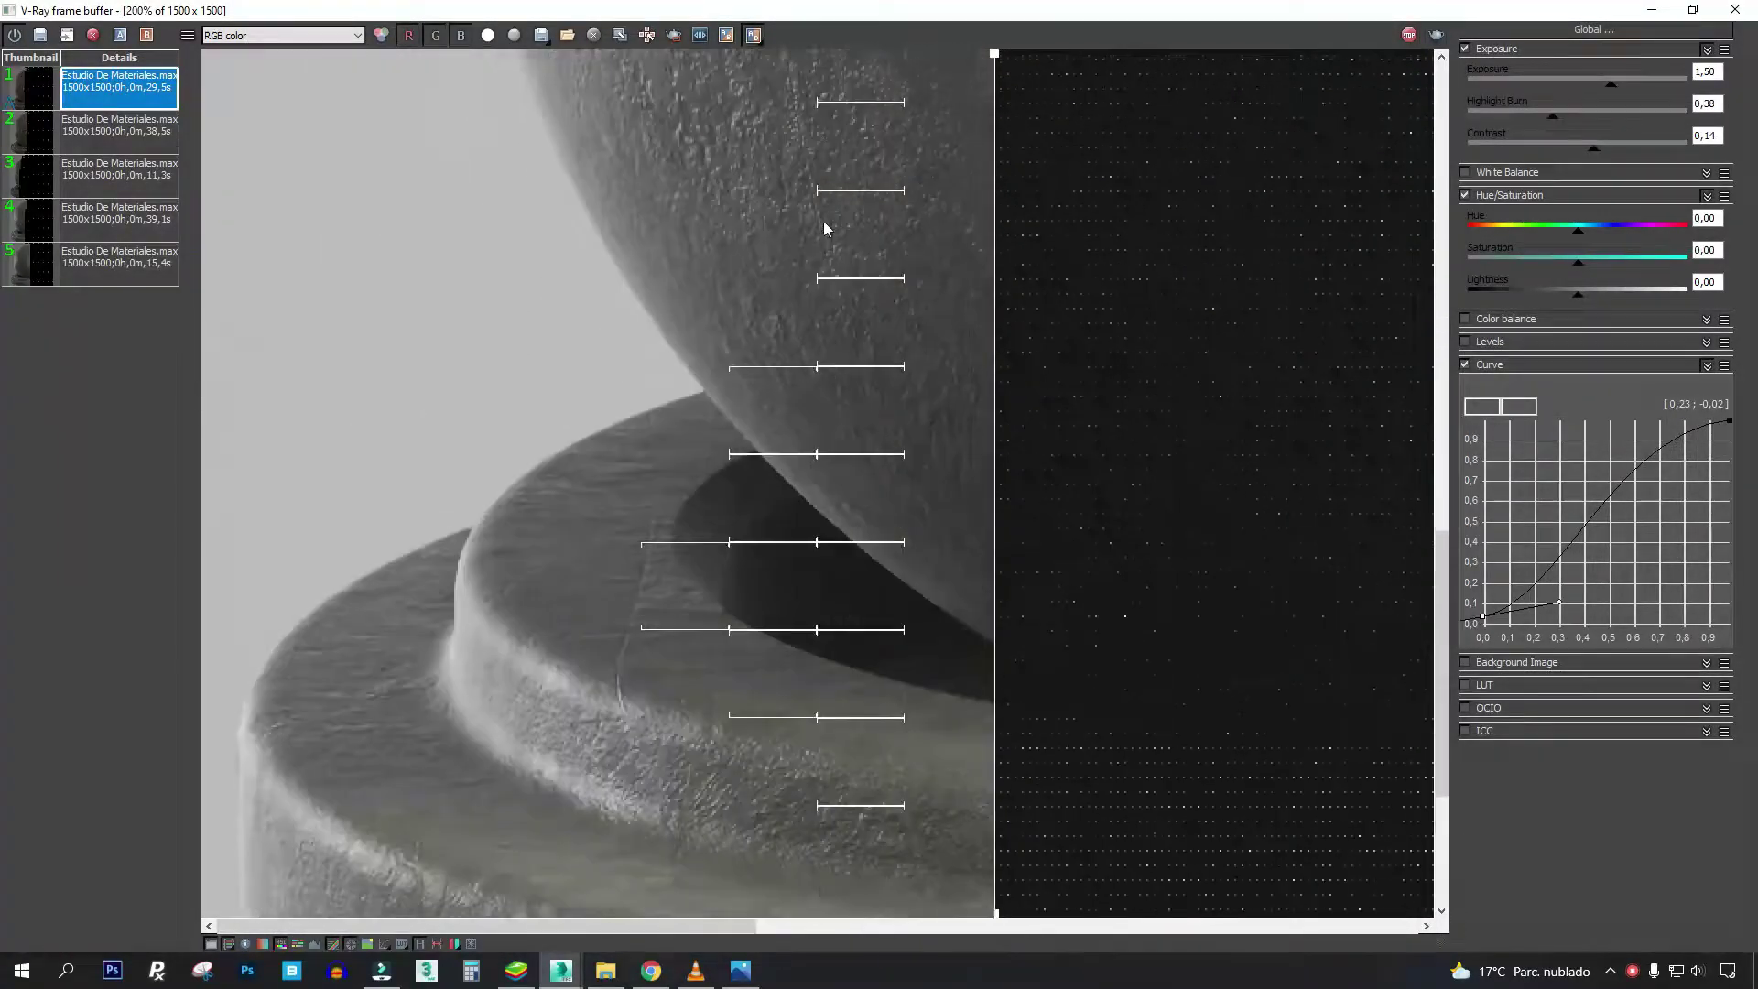
- Shift the A/B comparison split across the base and view the sphere's lower part
mouse_move(994, 335)
left_mouse_down()
mouse_move(800, 365)
mouse_move(191, 352)
left_mouse_up()
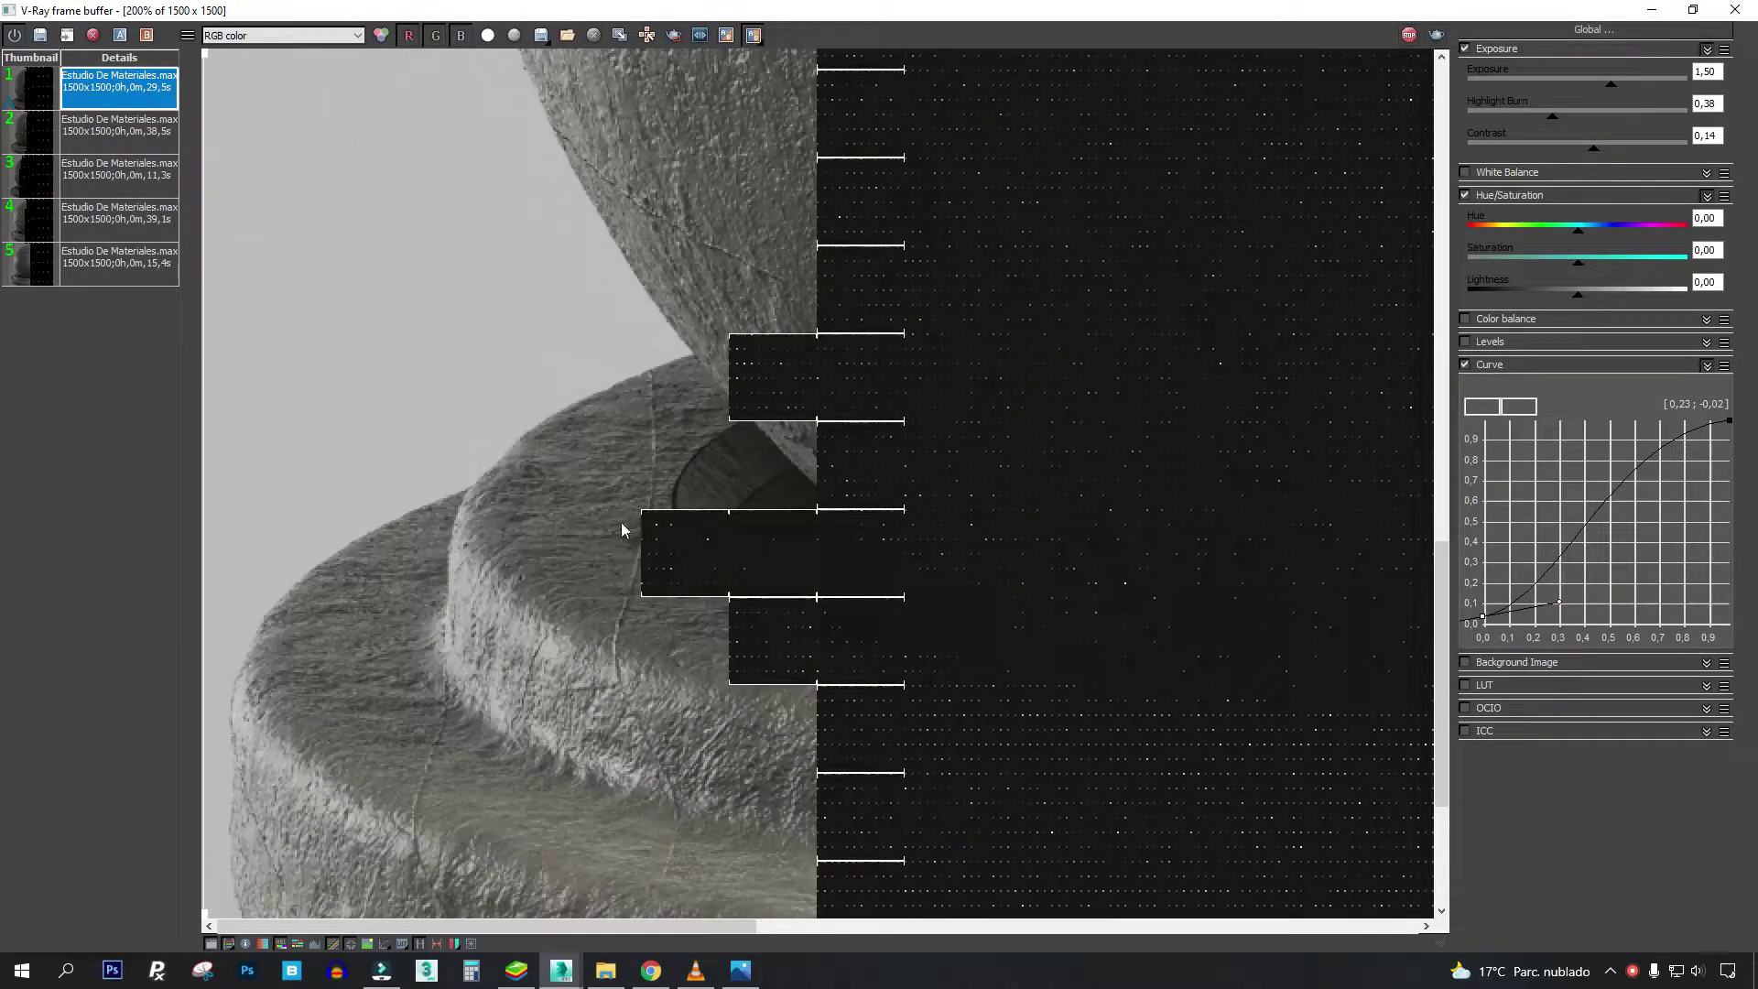
middle_click_drag(608, 503, 816, 302)
scroll(620, 568, "down", 1)
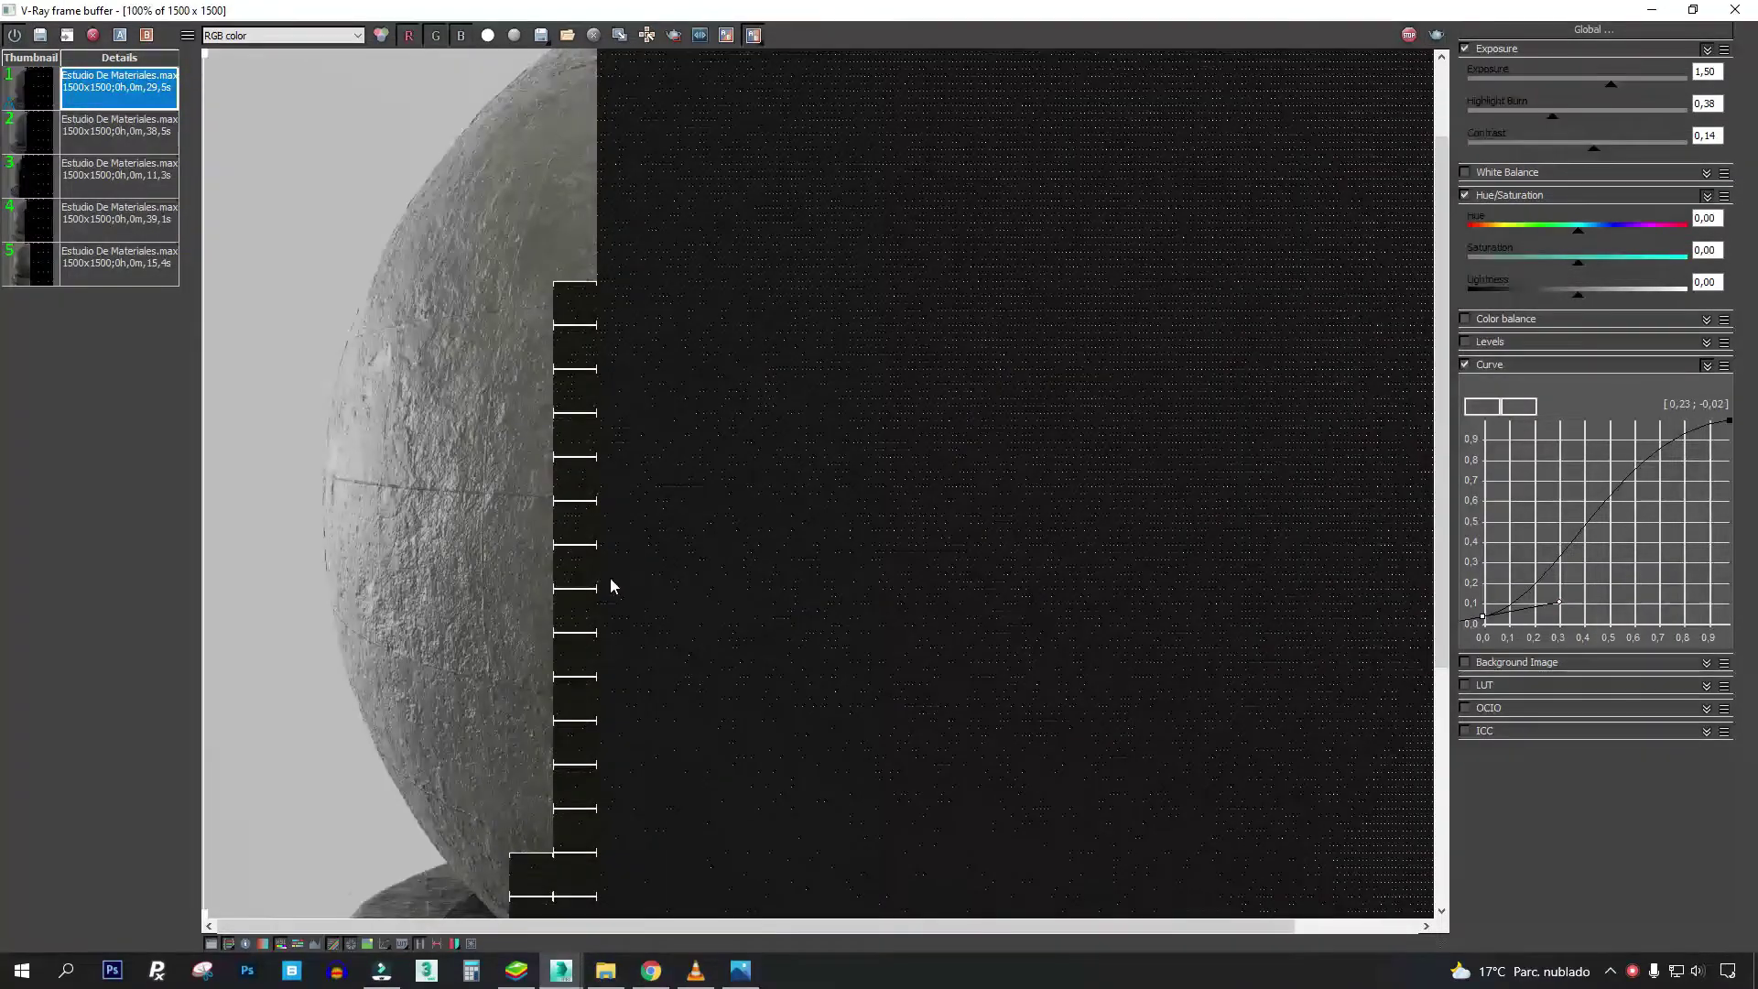
middle_click_drag(620, 569, 580, 240)
- Inspect the base texture up close, then bring up the rustico.jpg reference photo
scroll(581, 240, "up", 1)
middle_click_drag(431, 424, 566, 275)
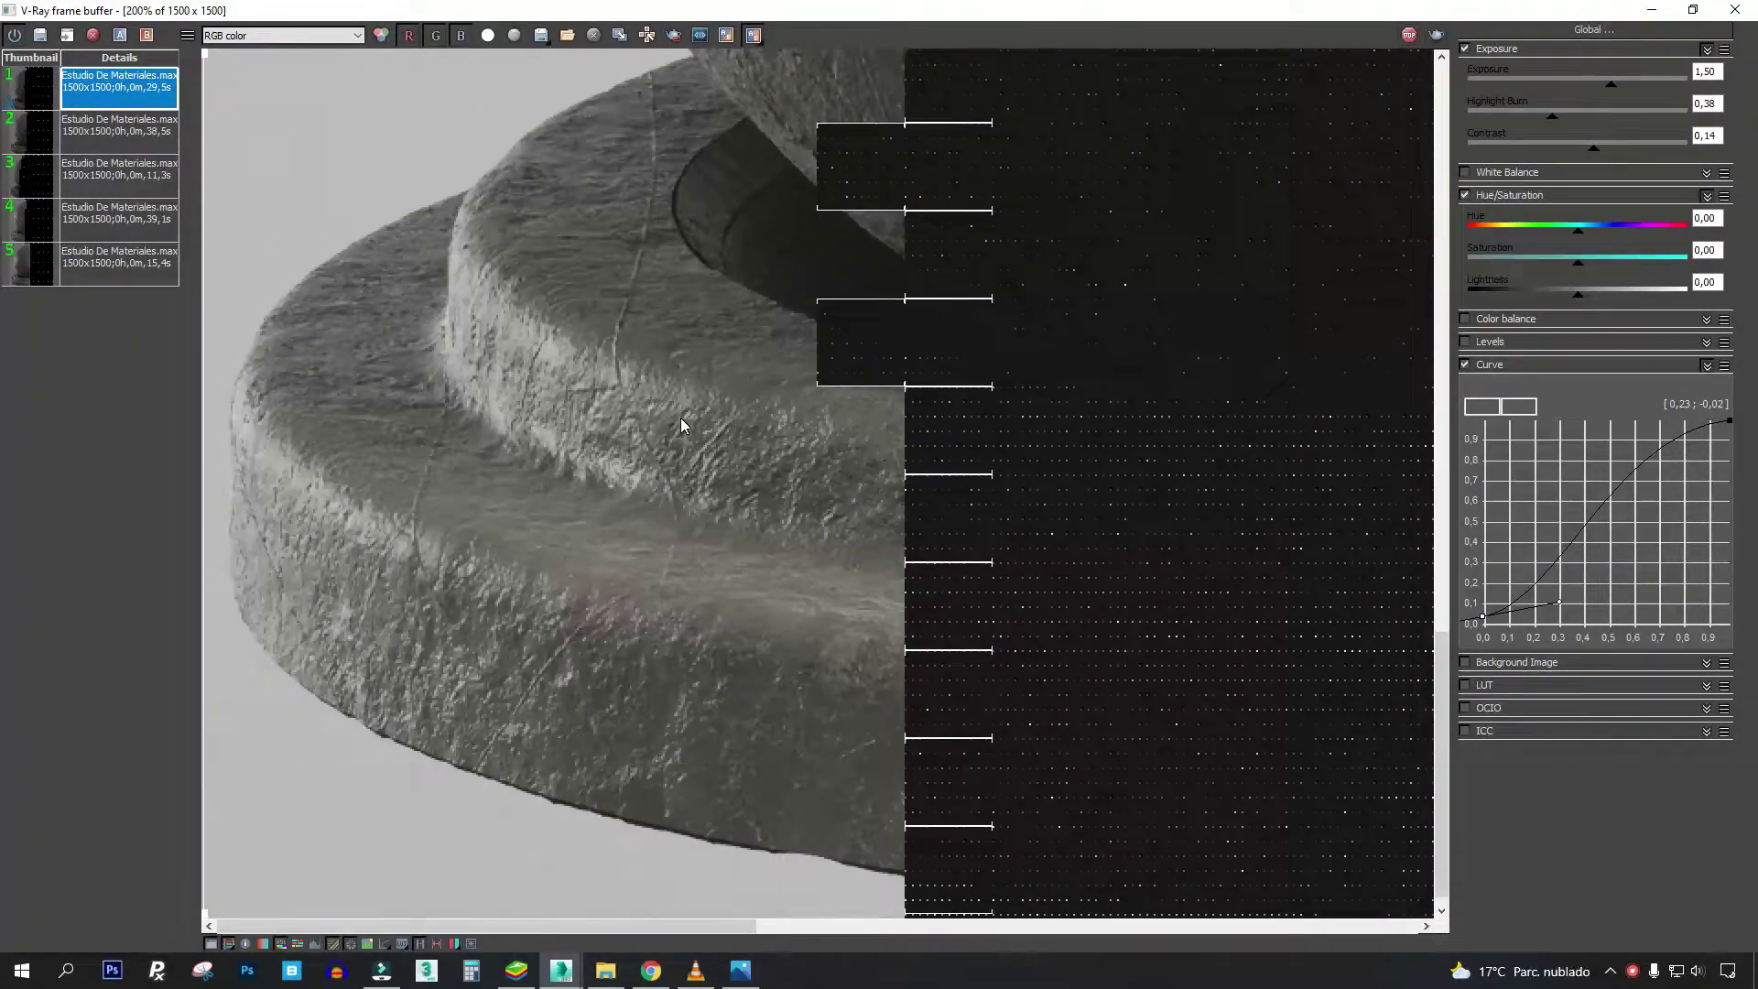
scroll(566, 421, "down", 1)
middle_click_drag(567, 420, 663, 239)
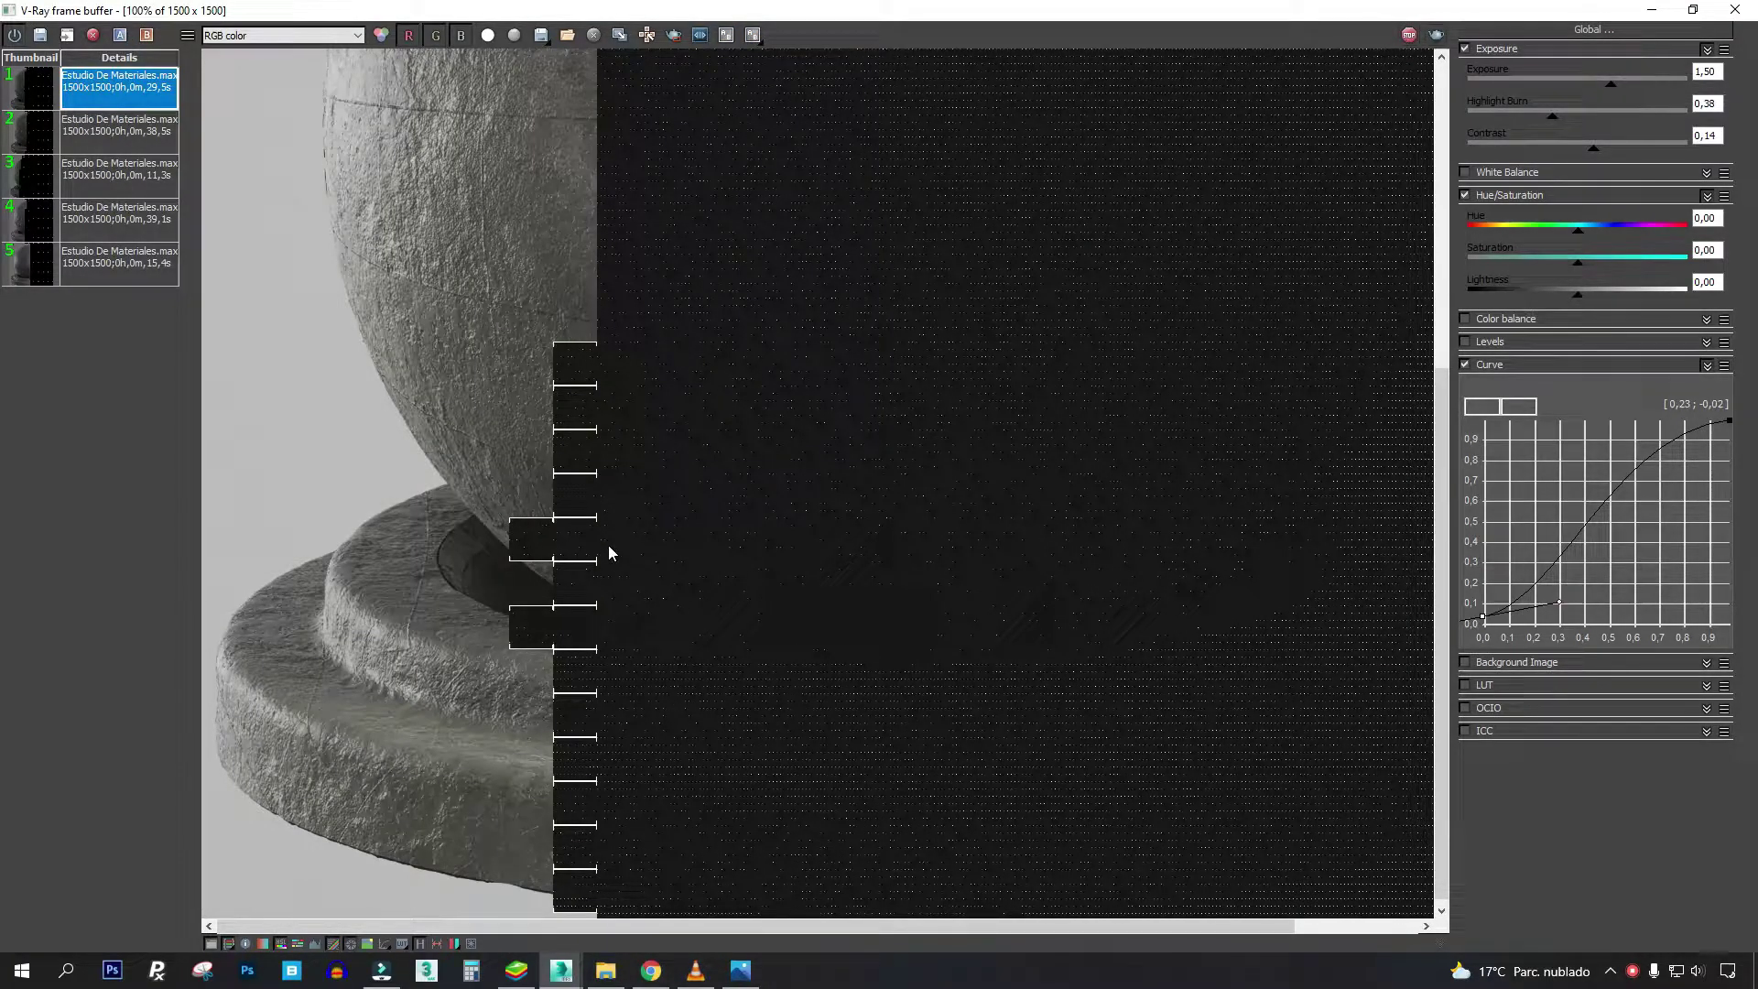
key("alt+Tab")
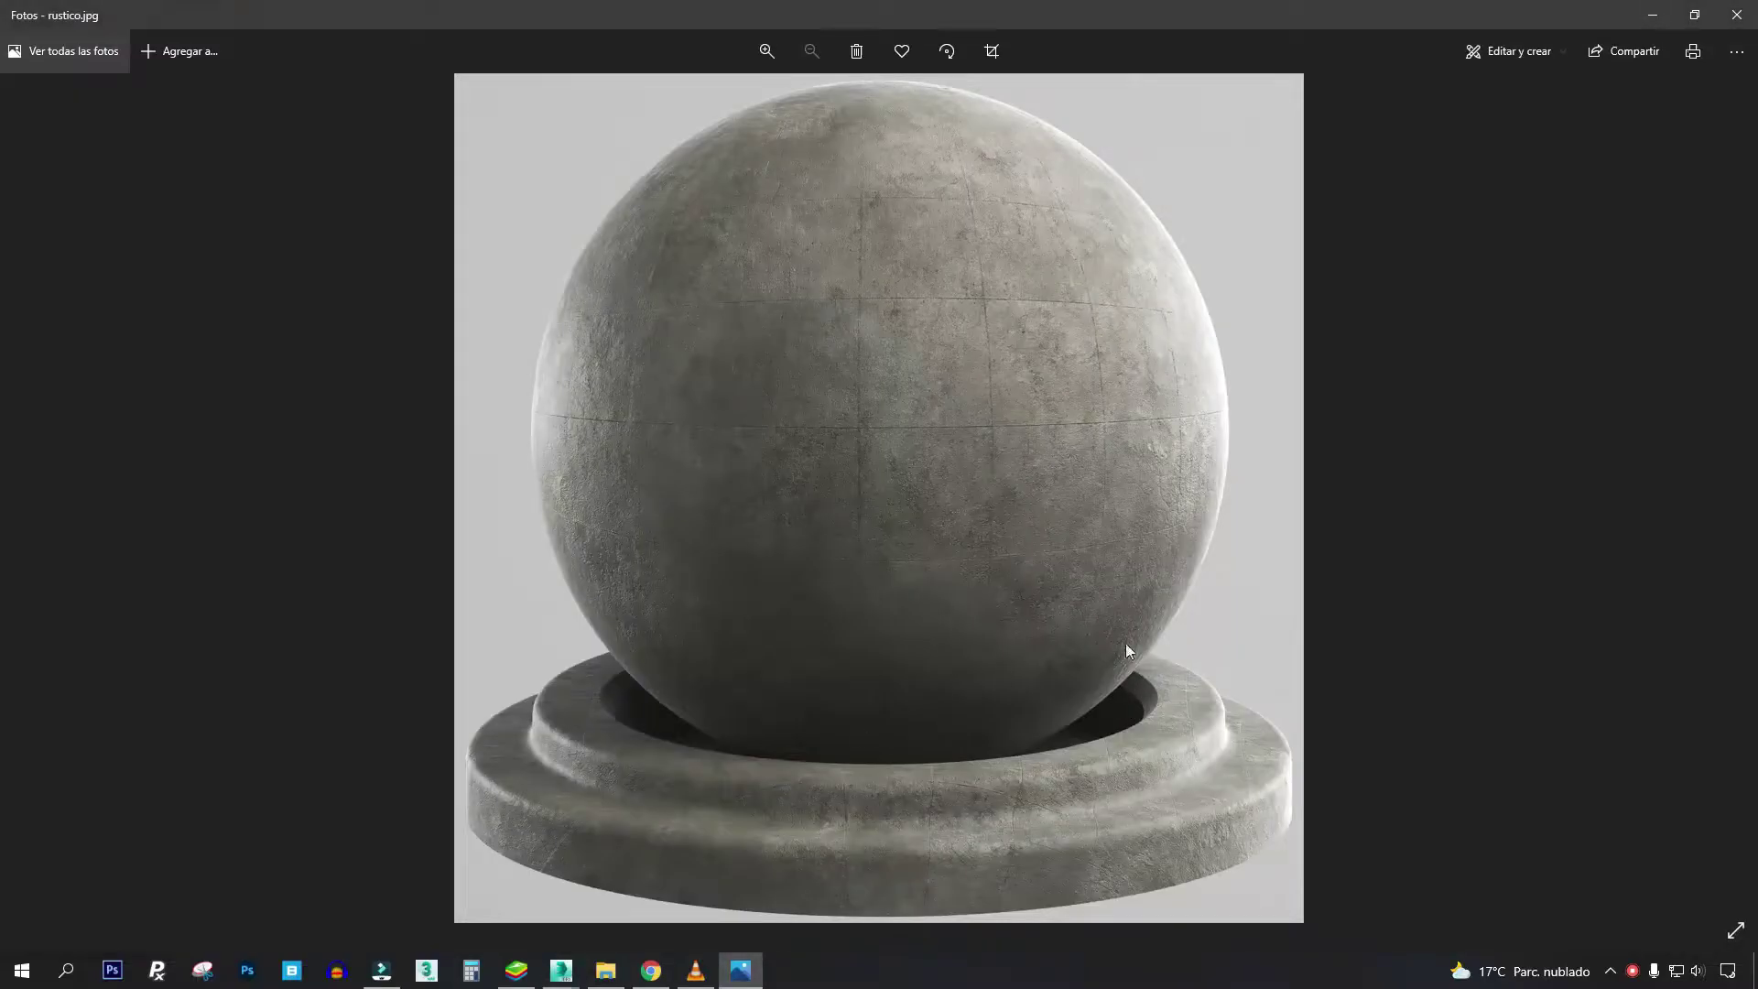
scroll(652, 505, "up", 5)
left_click_drag(614, 810, 837, 411)
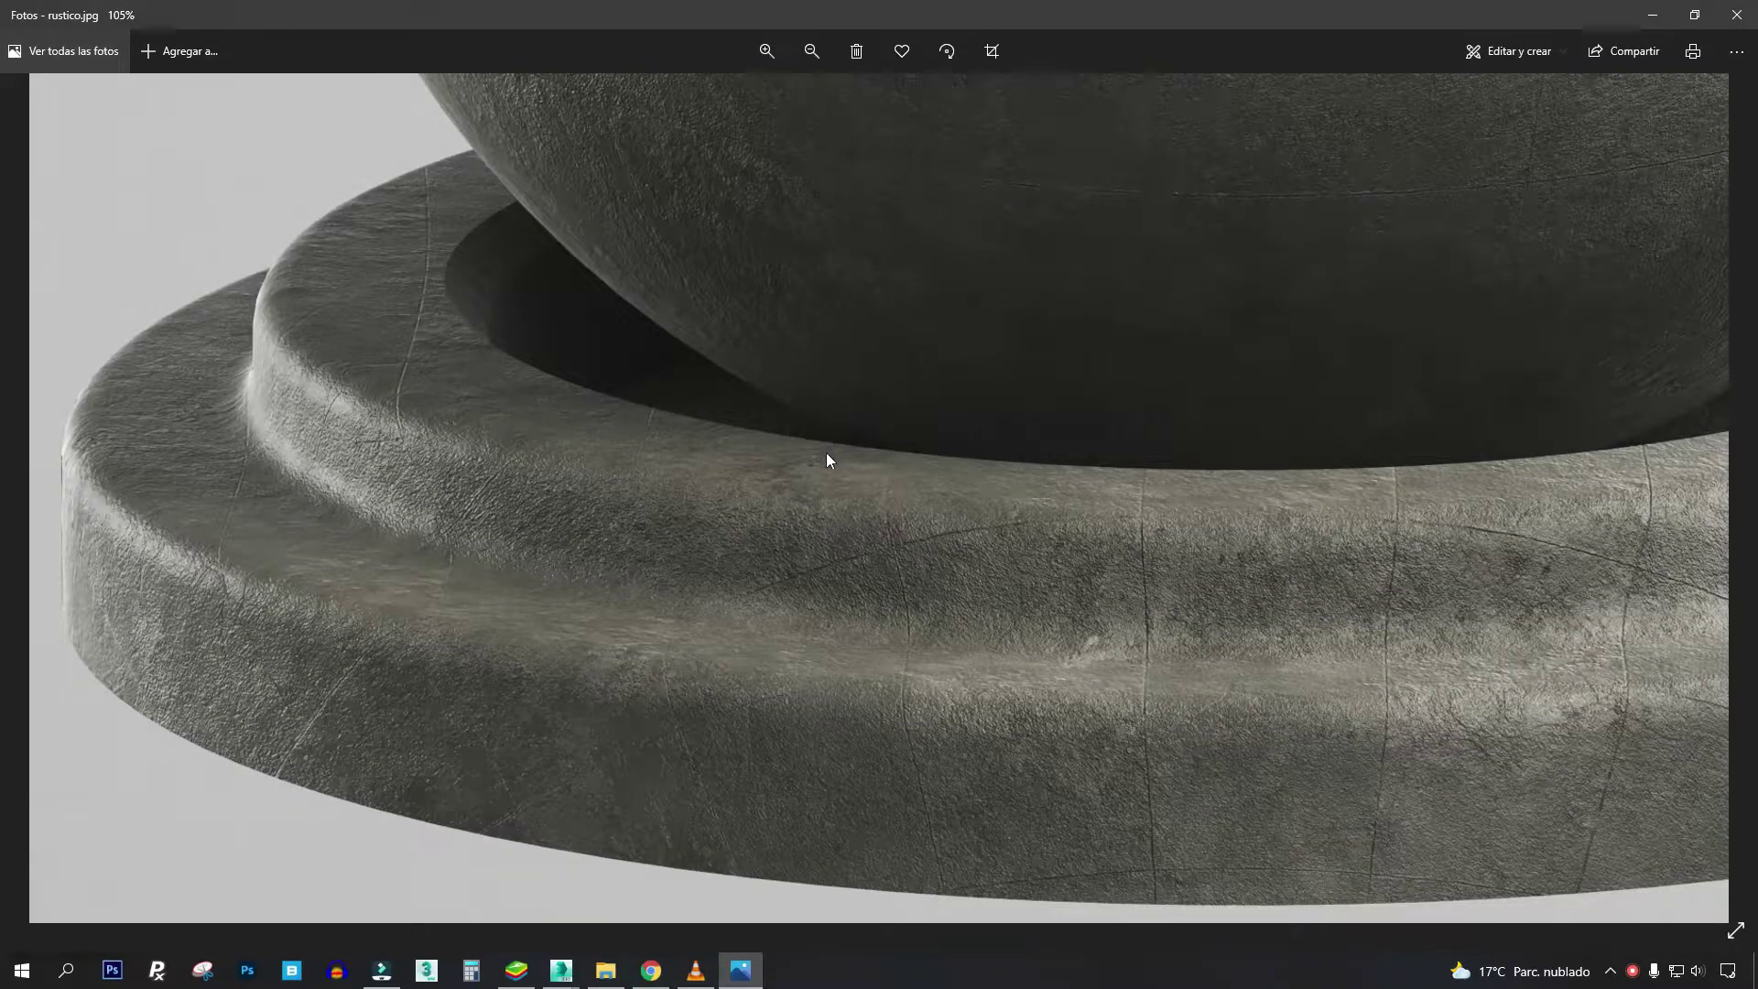
scroll(879, 485, "down", 3)
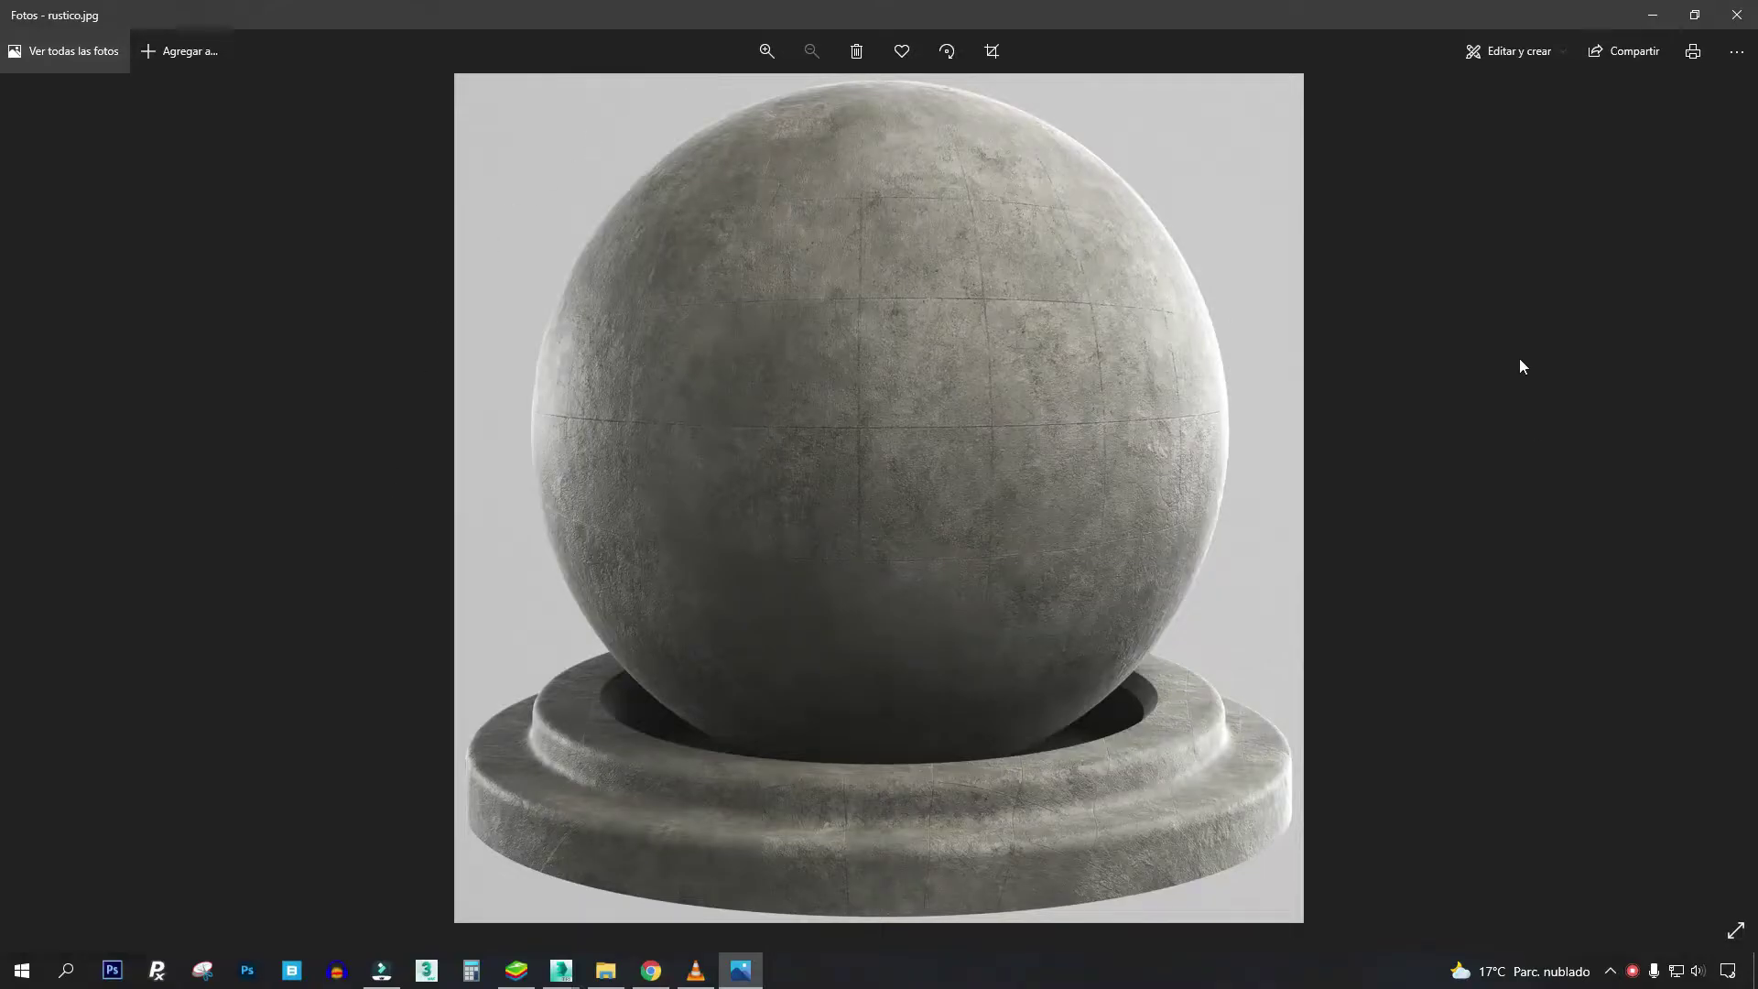